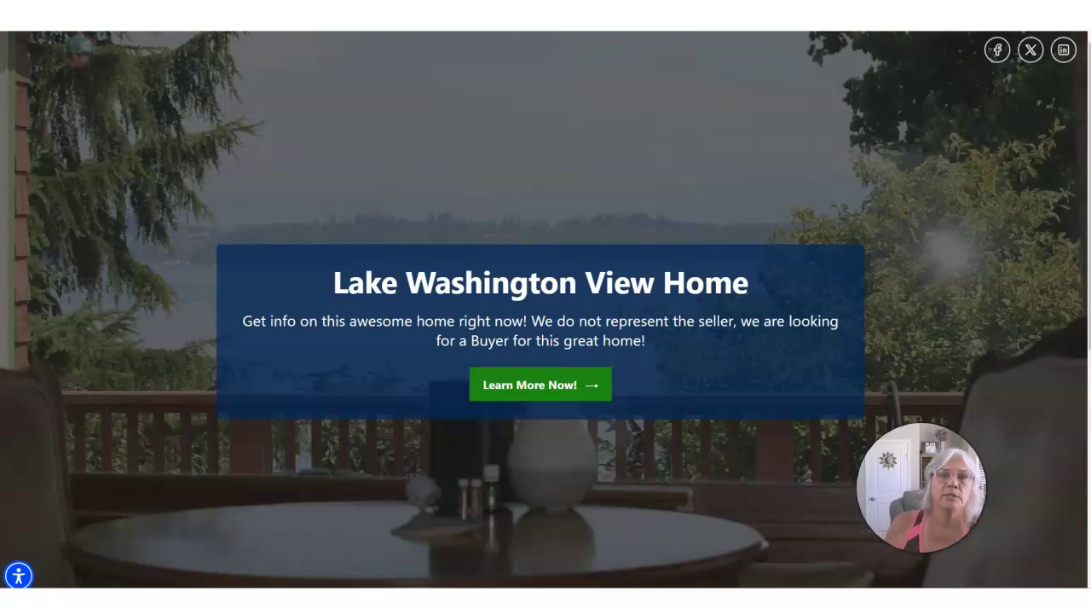
# Switch to the Listings To Leads landing pages and look through the available seller and buyer pages
pyautogui.click(604, 12)
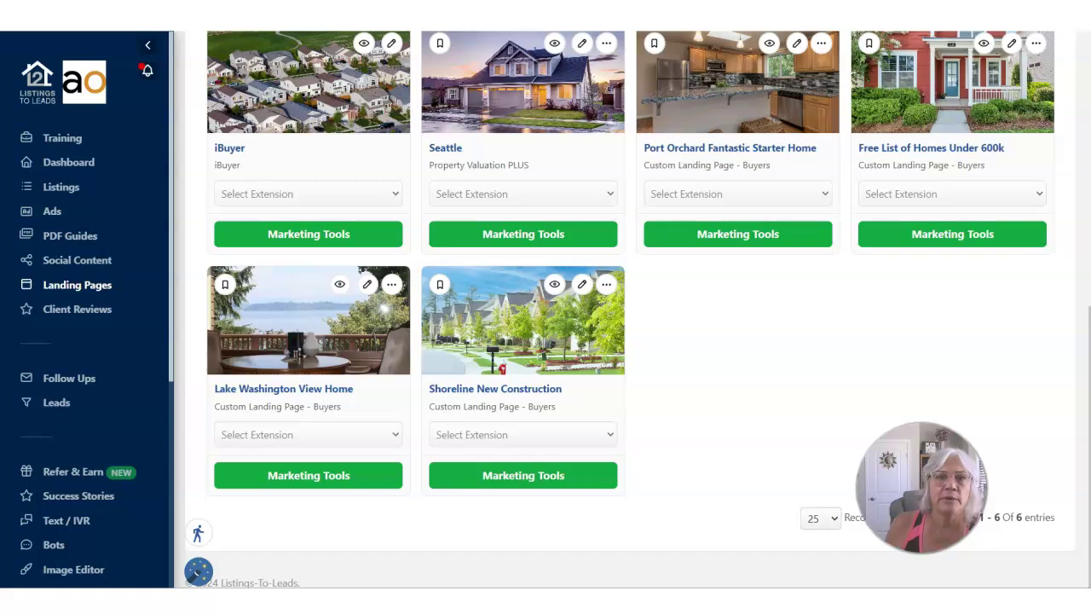
pyautogui.scroll(4, 946, 151)
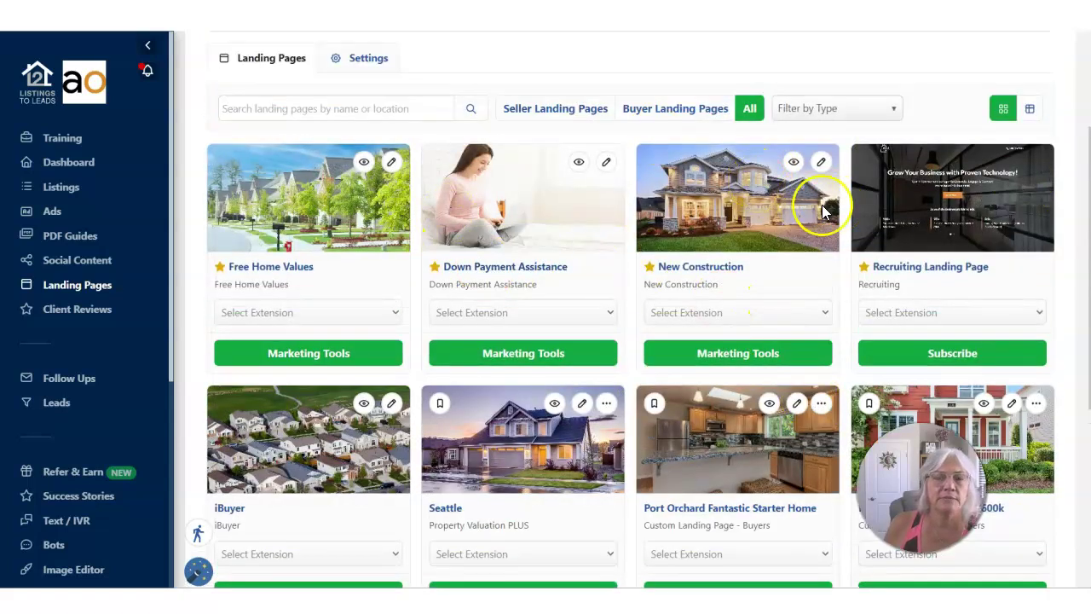
pyautogui.scroll(-4, 414, 405)
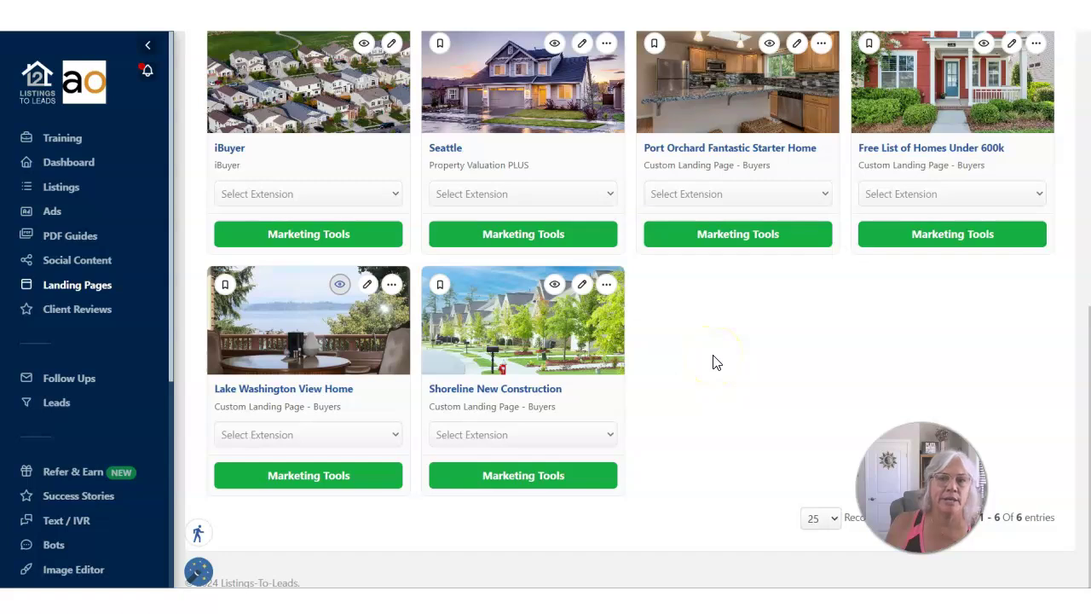
pyautogui.scroll(3, 714, 363)
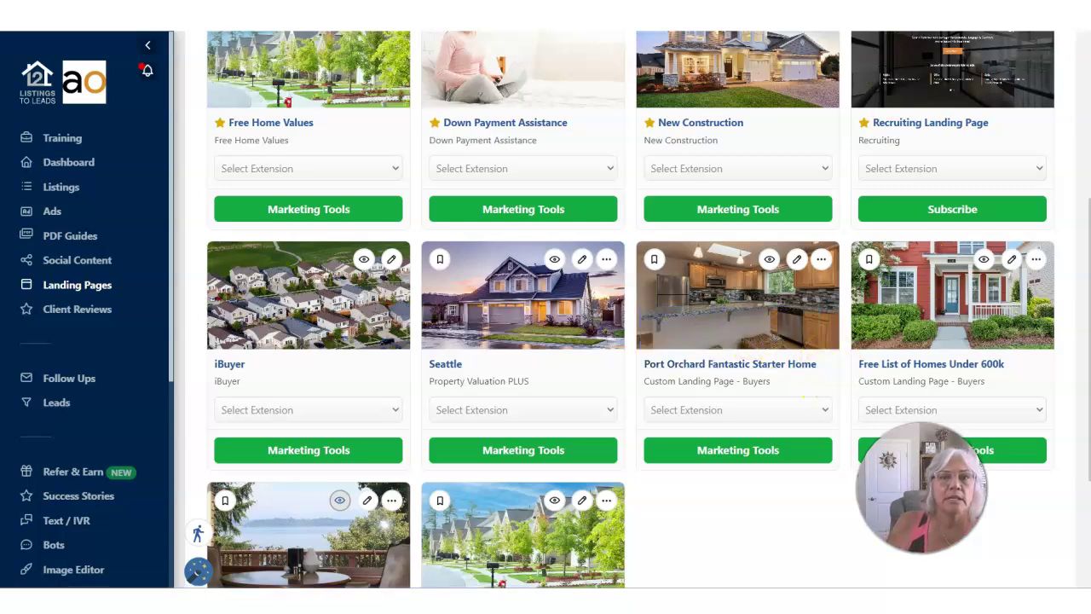
# Switch to Zapier and create a new Zap in the default My Zaps folder
pyautogui.click(528, 12)
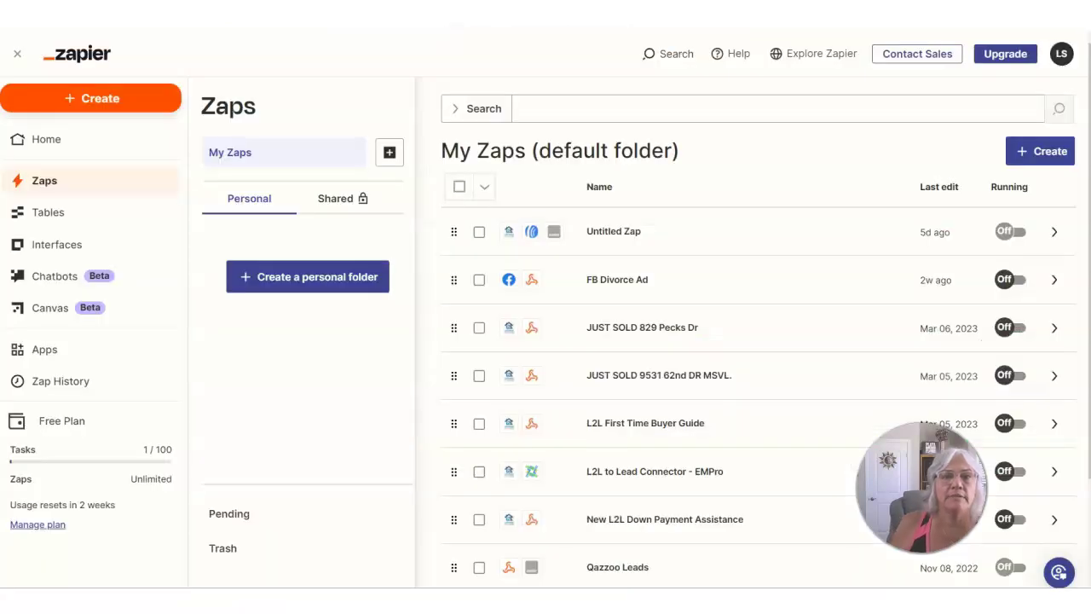
pyautogui.click(1033, 161)
pyautogui.click(988, 200)
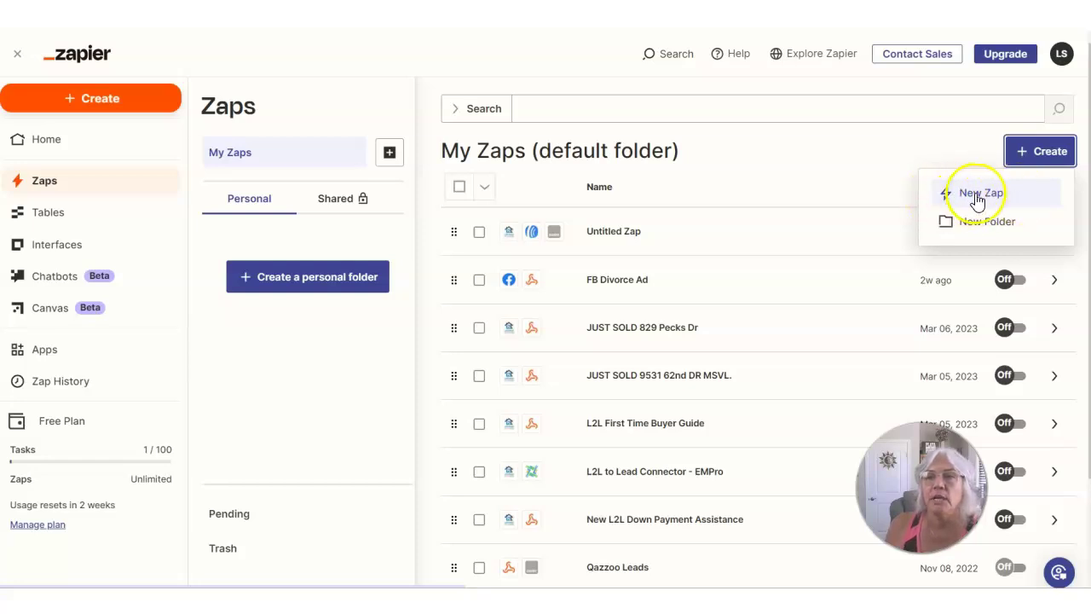
pyautogui.click(977, 195)
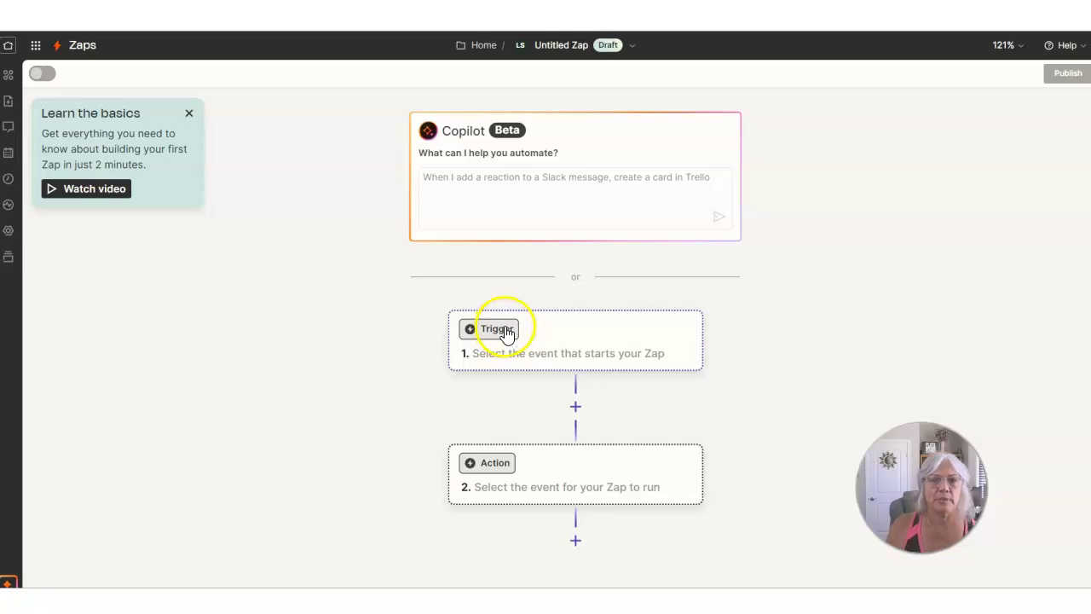
# Set the Zap's trigger to the Listings To Leads app with the New Lead event
pyautogui.click(498, 329)
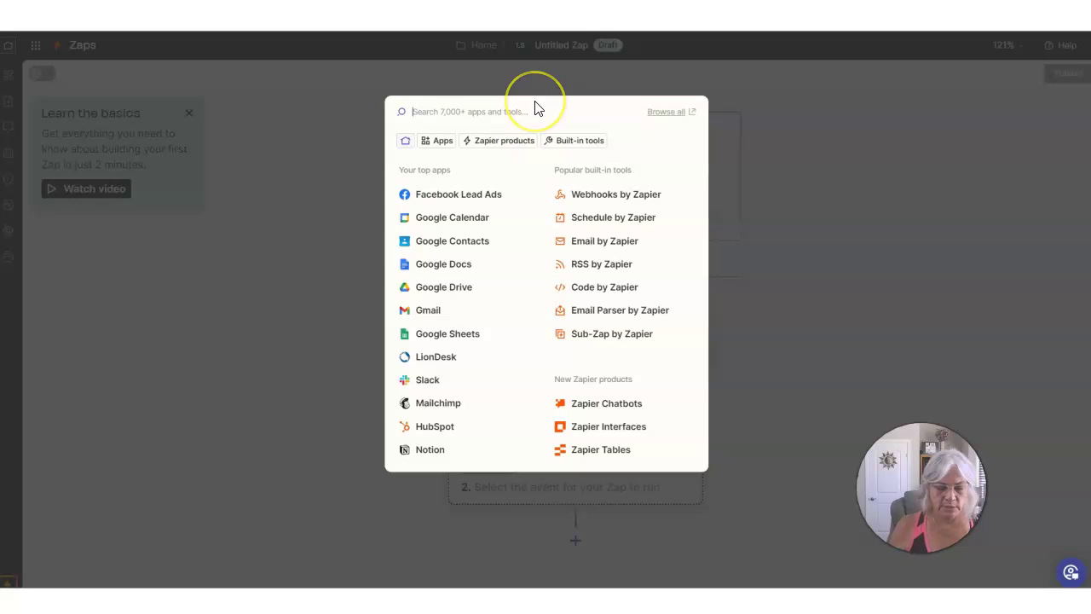
pyautogui.write('listing to')
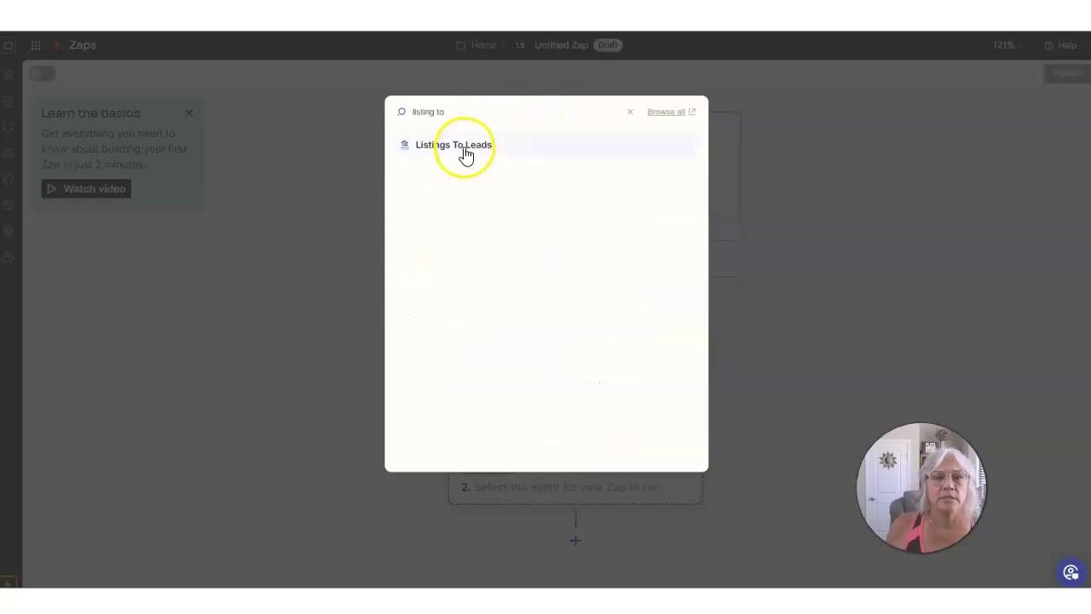
pyautogui.click(463, 146)
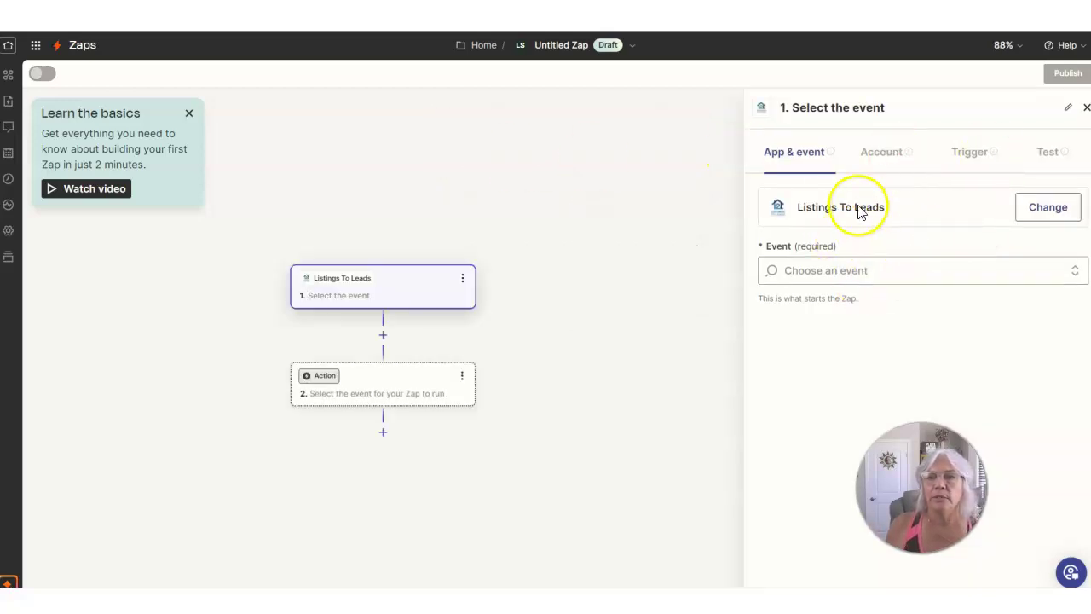
pyautogui.click(843, 273)
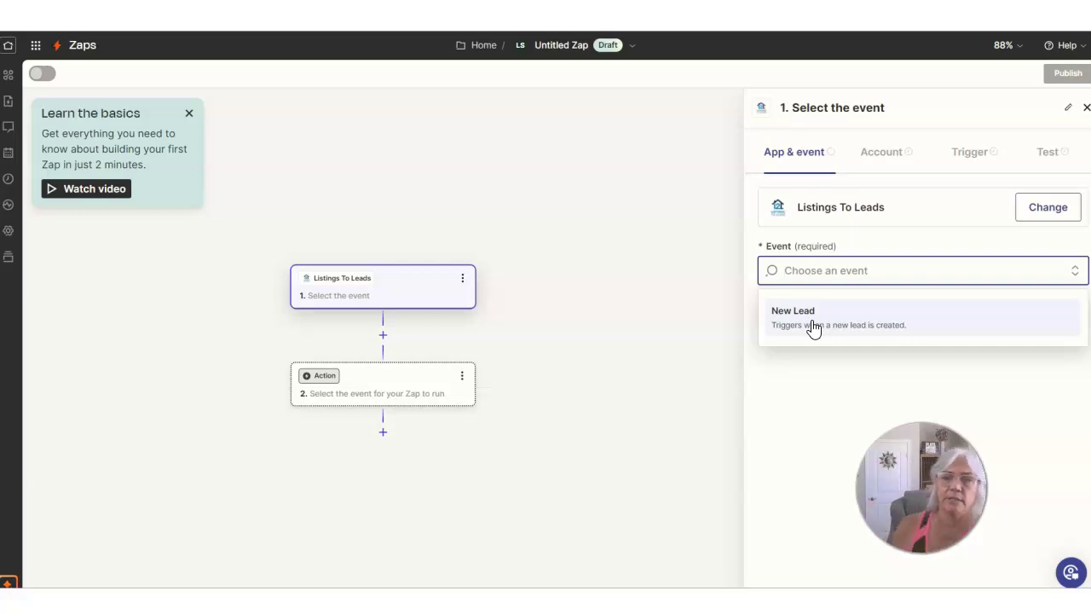
pyautogui.click(813, 321)
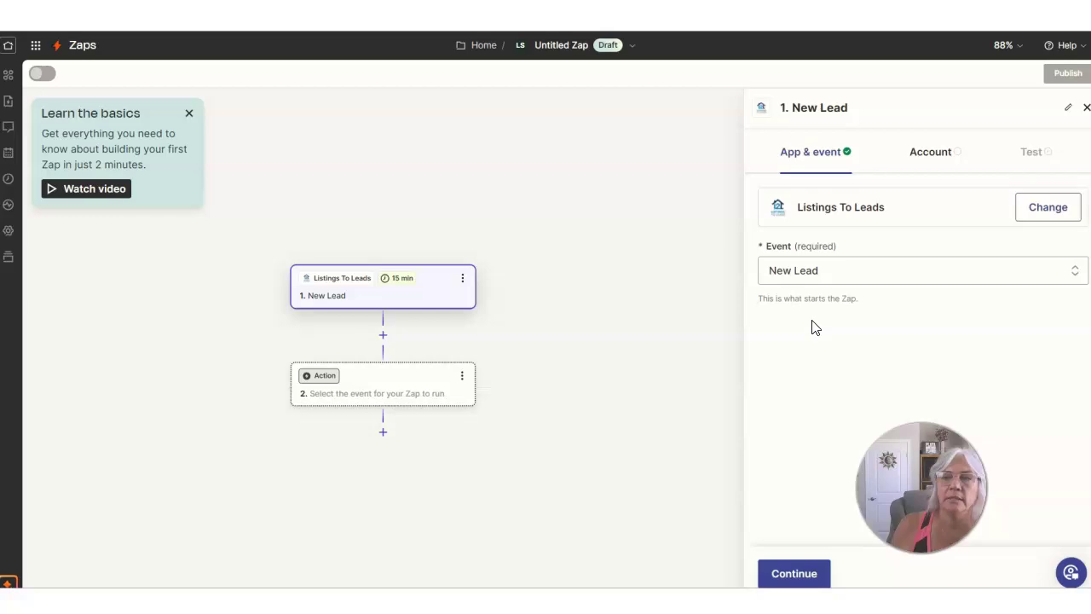
pyautogui.click(790, 572)
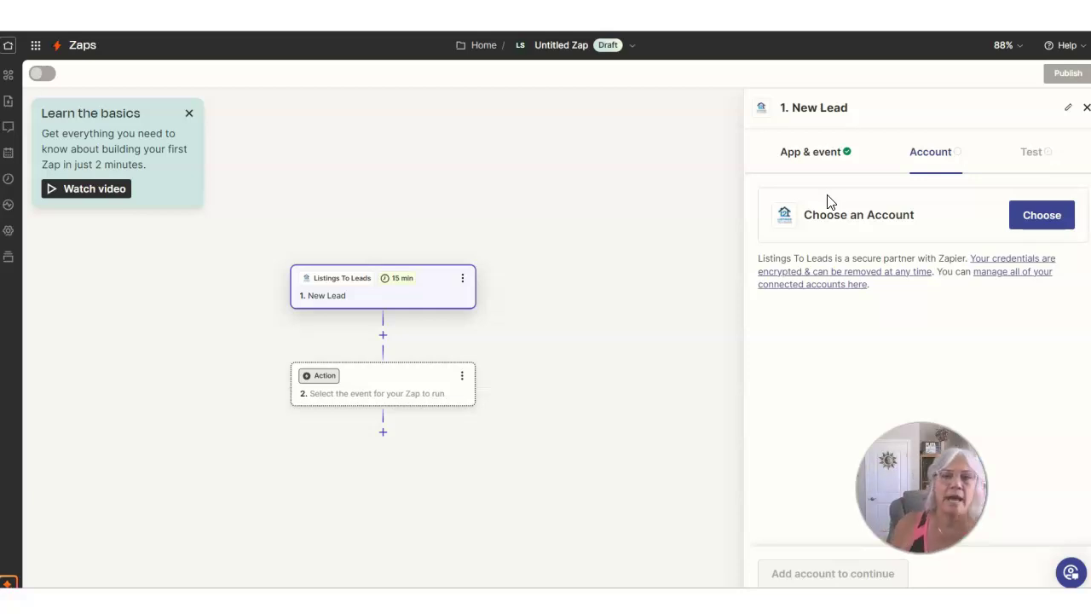
pyautogui.click(1031, 219)
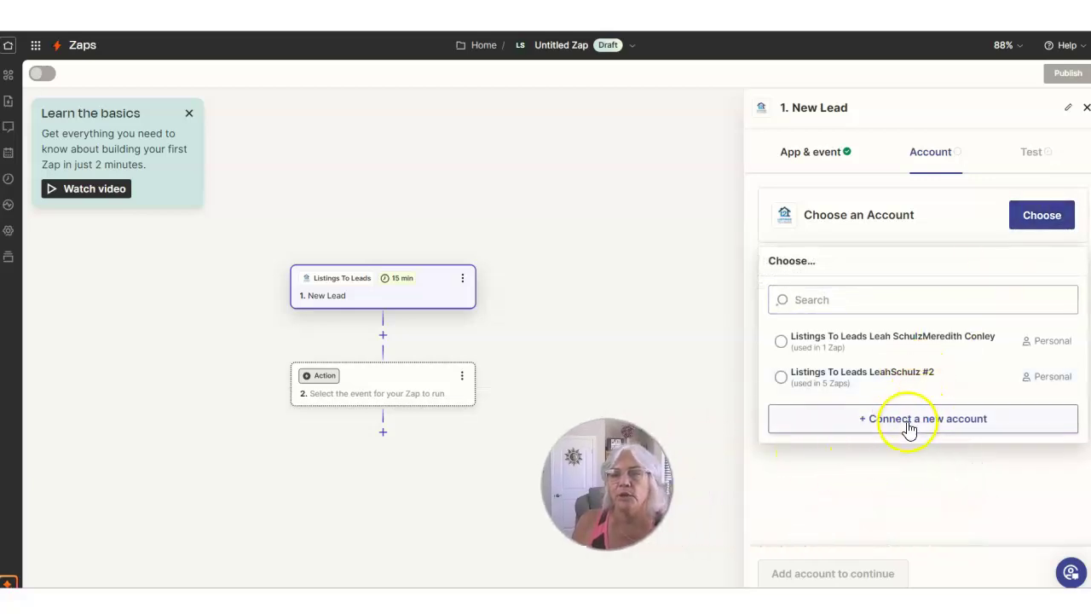
pyautogui.click(944, 421)
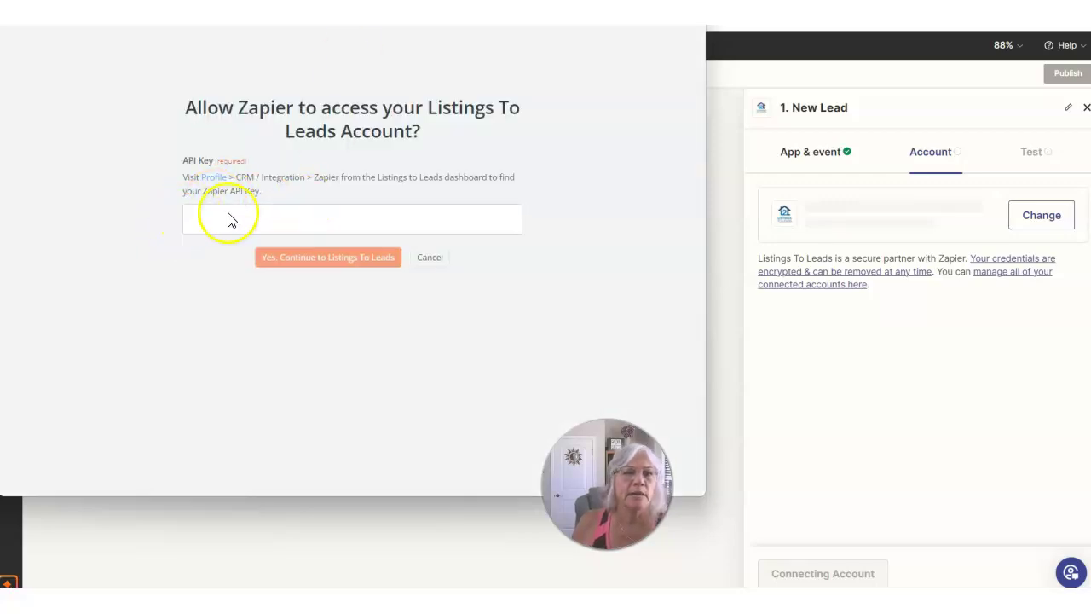
pyautogui.click(282, 219)
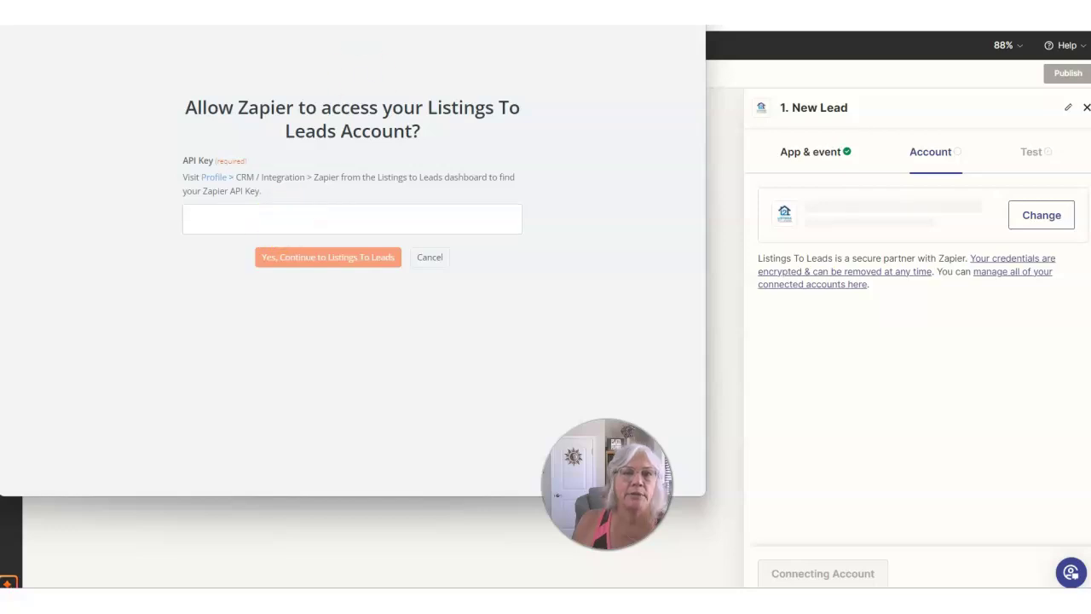
pyautogui.hotkey('ctrl', 'w')
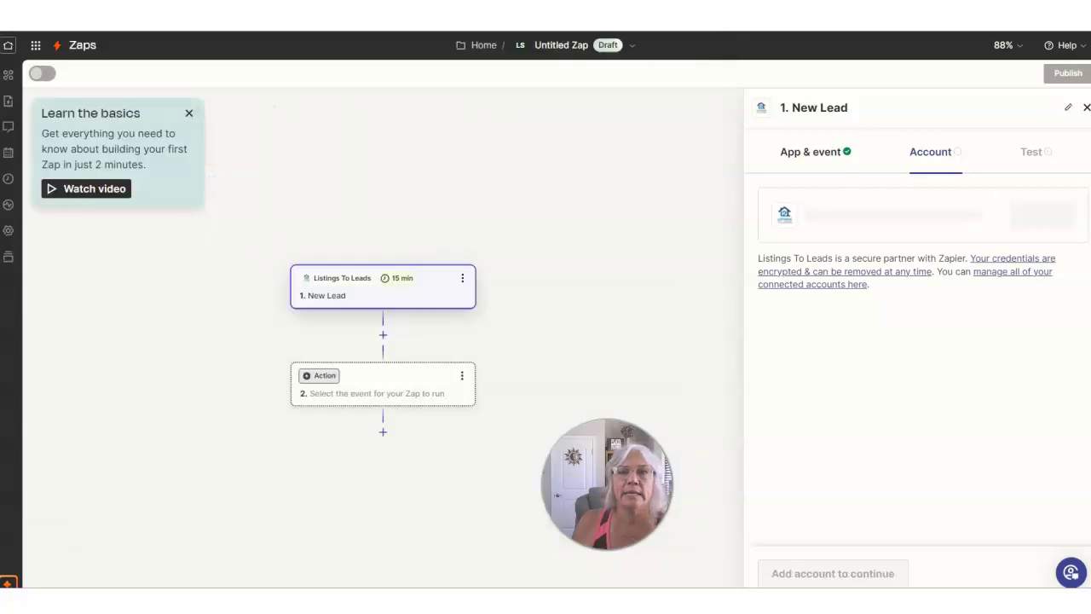
# Switch to Listings To Leads and copy the Zapier API key from the profile's CRM / Integration settings
pyautogui.hotkey('ctrl', 'Tab')
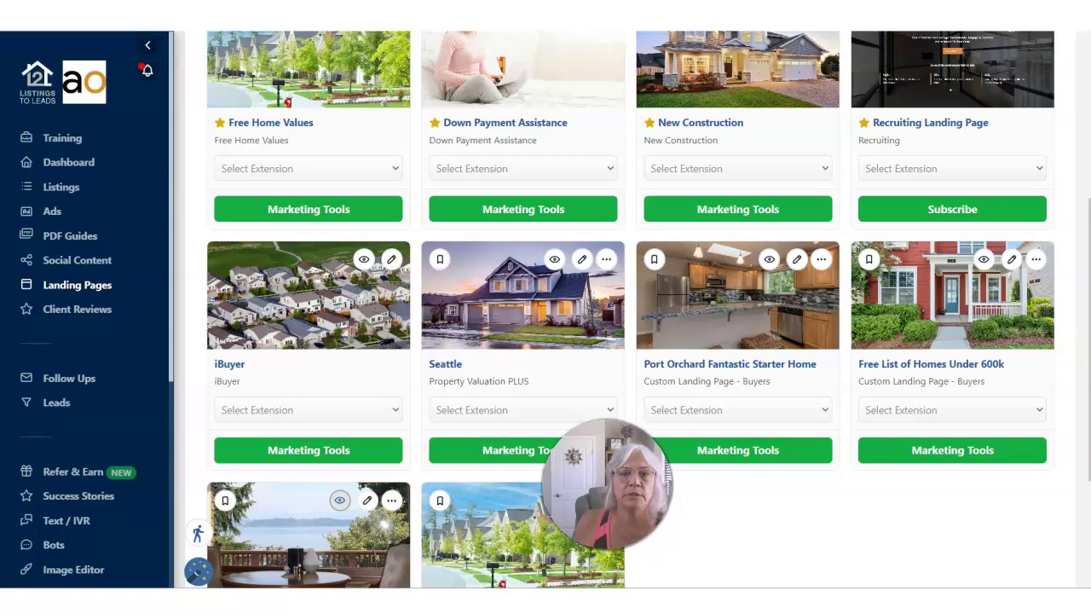
pyautogui.scroll(-3, 81, 478)
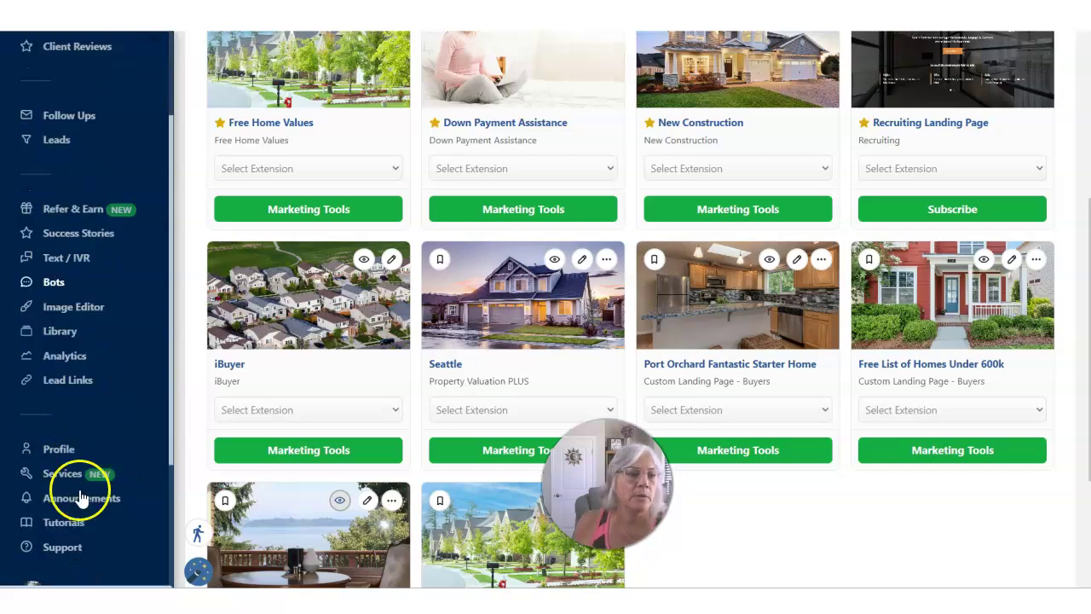
pyautogui.click(68, 436)
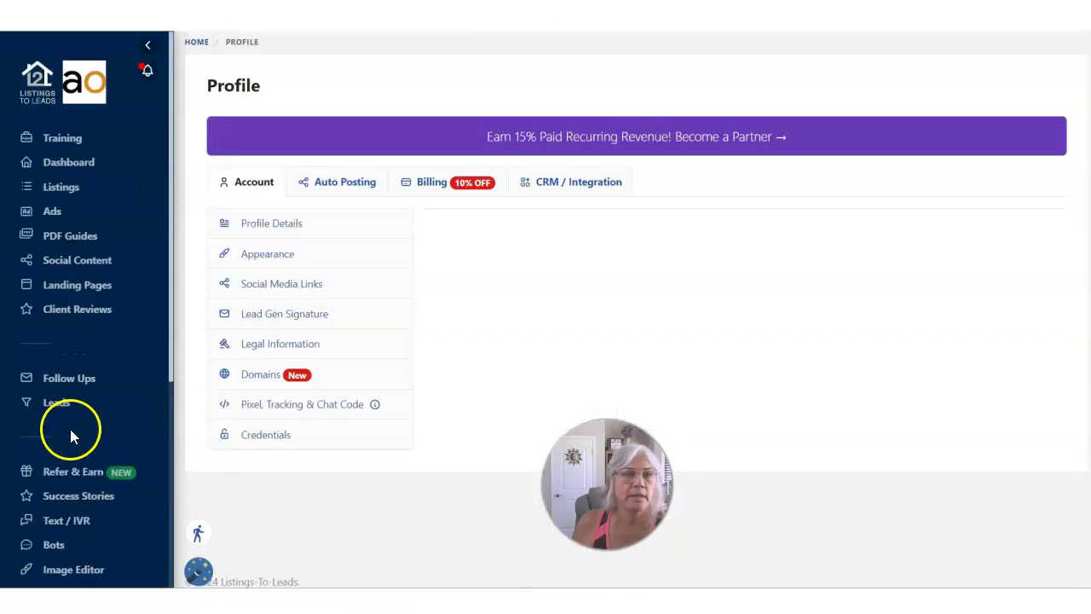
pyautogui.click(560, 179)
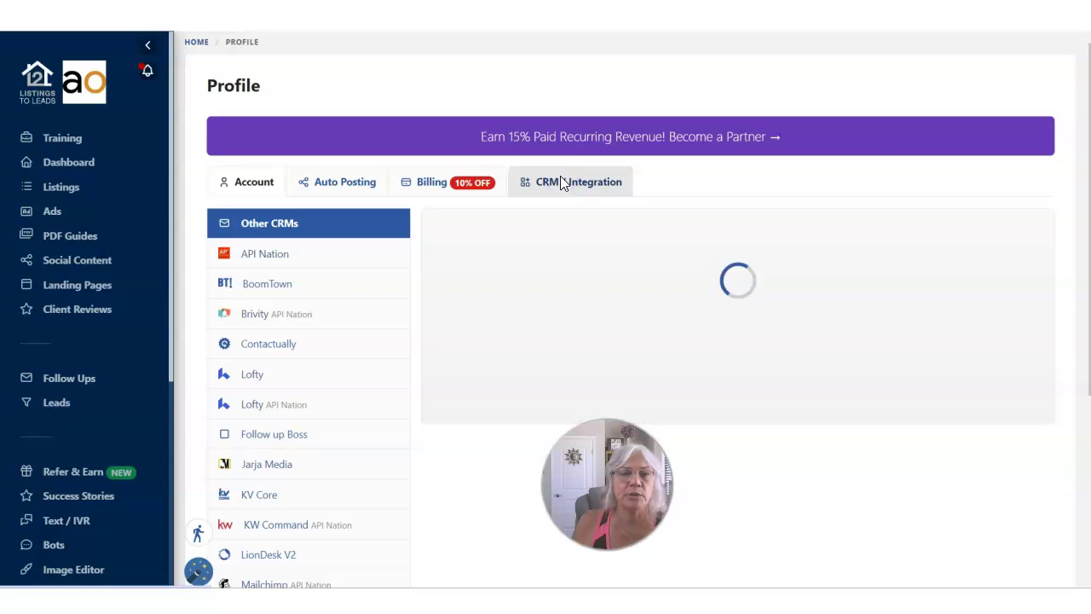
pyautogui.scroll(-3, 281, 443)
pyautogui.click(262, 545)
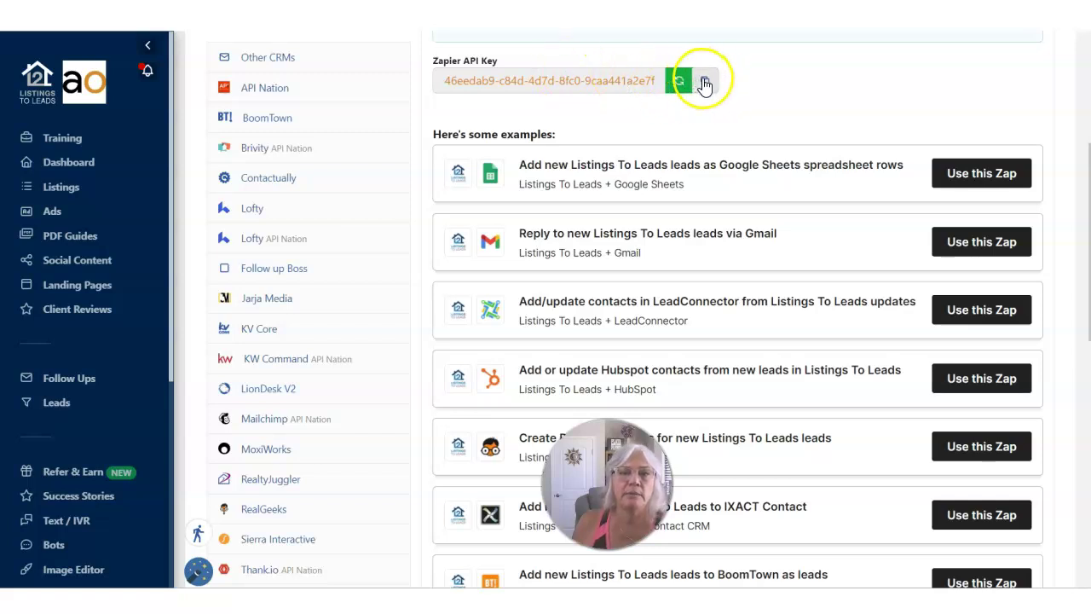
pyautogui.click(706, 84)
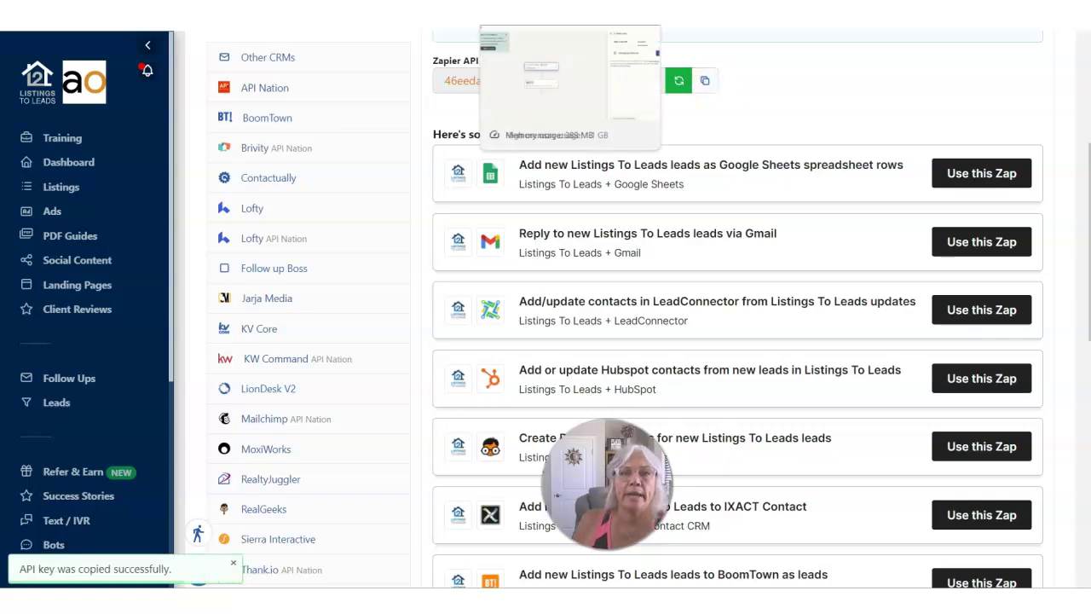
# Switch back to the Zap and try to connect a new Listings To Leads account with the copied API key
pyautogui.click(529, 17)
pyautogui.click(1042, 216)
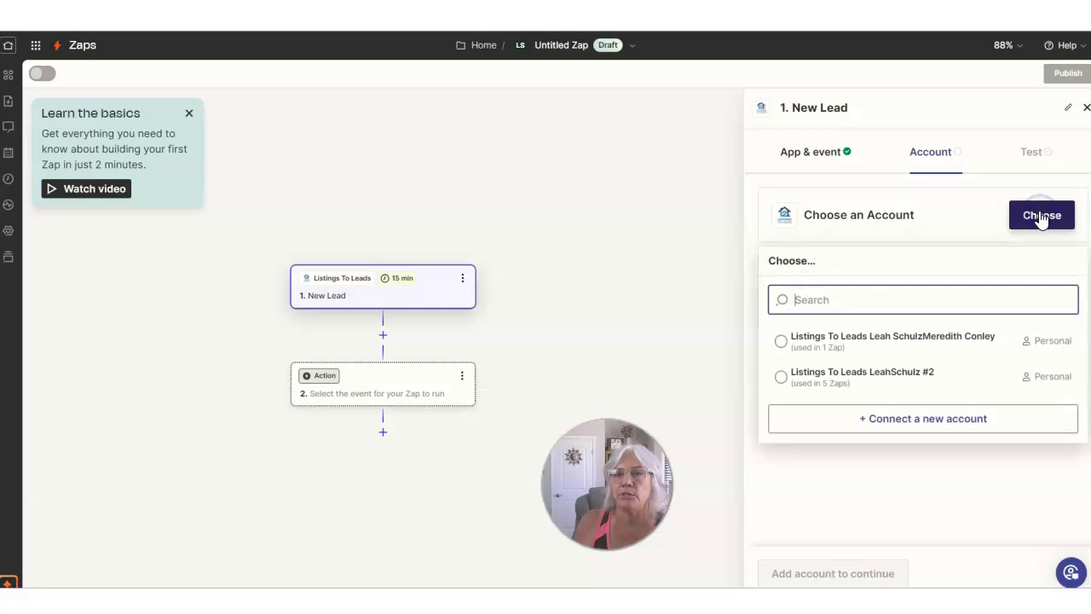
pyautogui.click(917, 423)
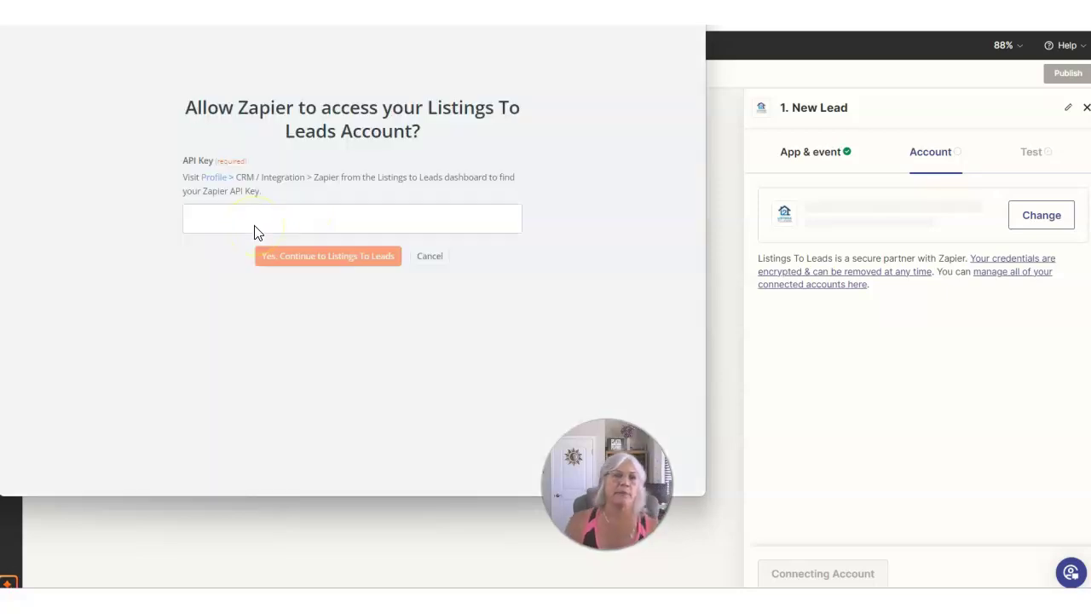
pyautogui.click(259, 218)
pyautogui.click(247, 216)
pyautogui.hotkey('ctrl', 'v')
pyautogui.click(336, 266)
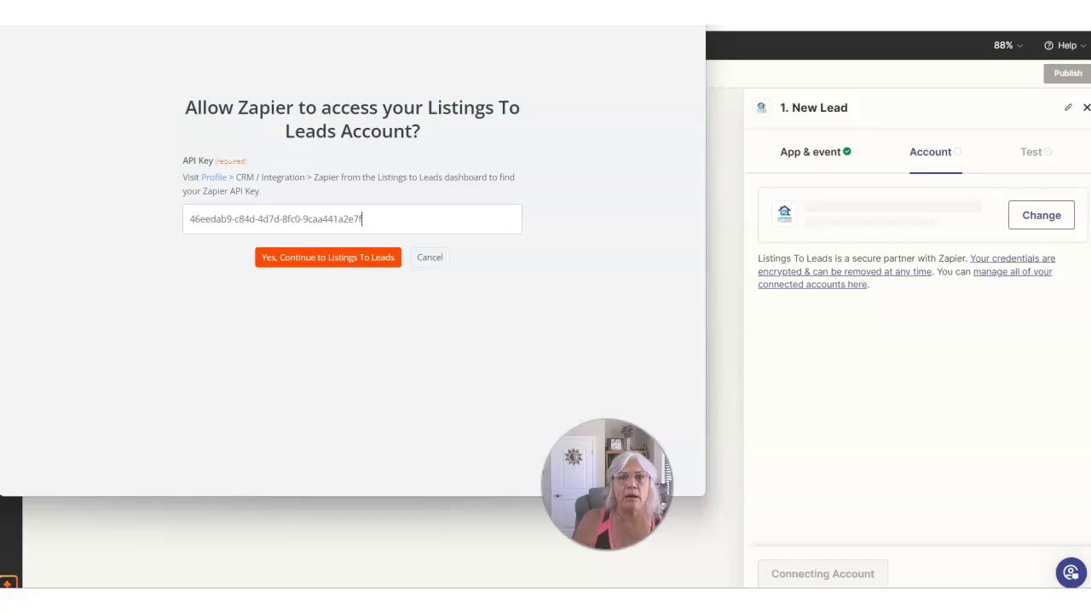
# Use the existing Listings To Leads account marked "used in 1 Zap" for the trigger and continue to the test
pyautogui.click(1045, 218)
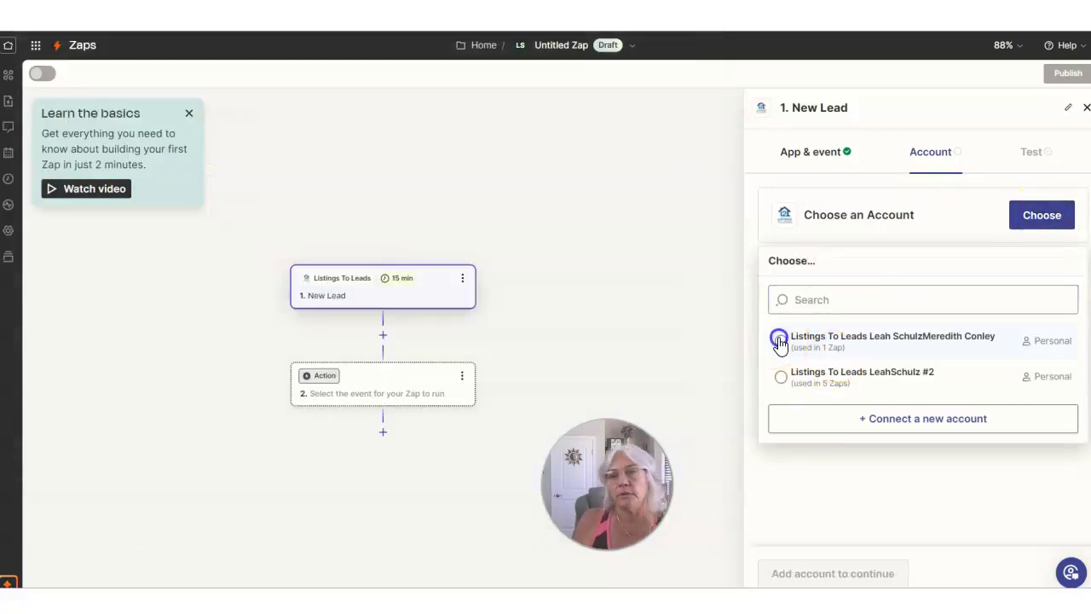
pyautogui.click(779, 341)
pyautogui.click(902, 213)
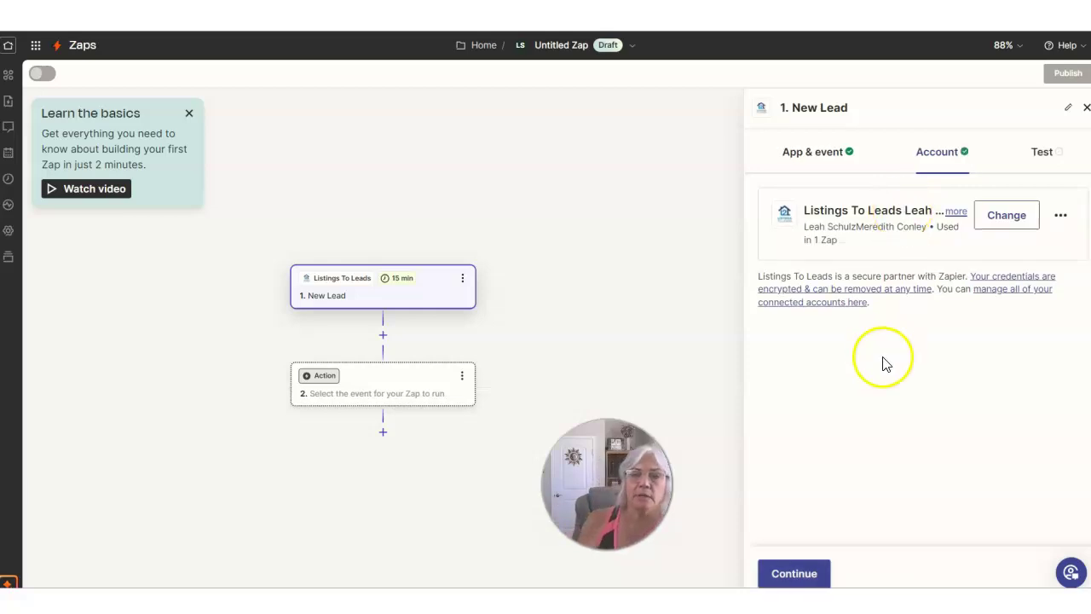
pyautogui.click(797, 573)
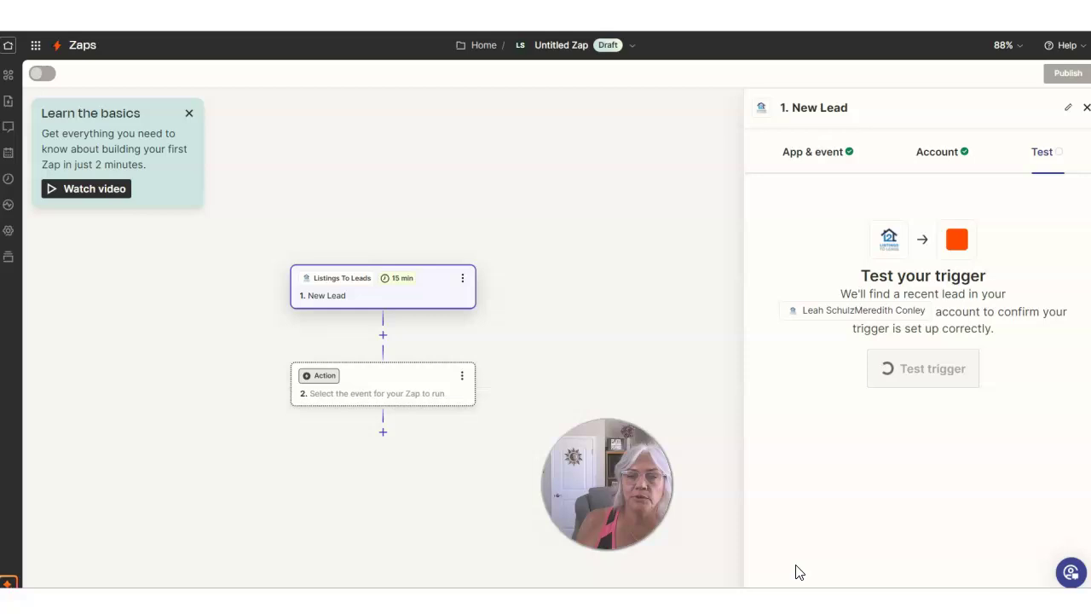
# Test the New Lead trigger, including a search for new records, and continue with the Lead C record
pyautogui.click(914, 376)
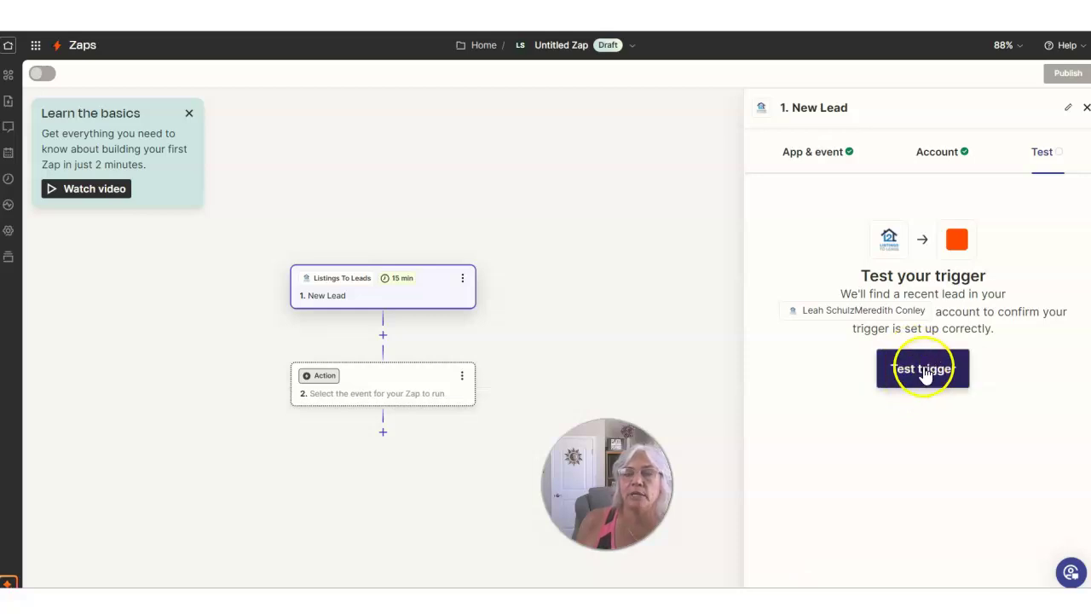
pyautogui.click(924, 375)
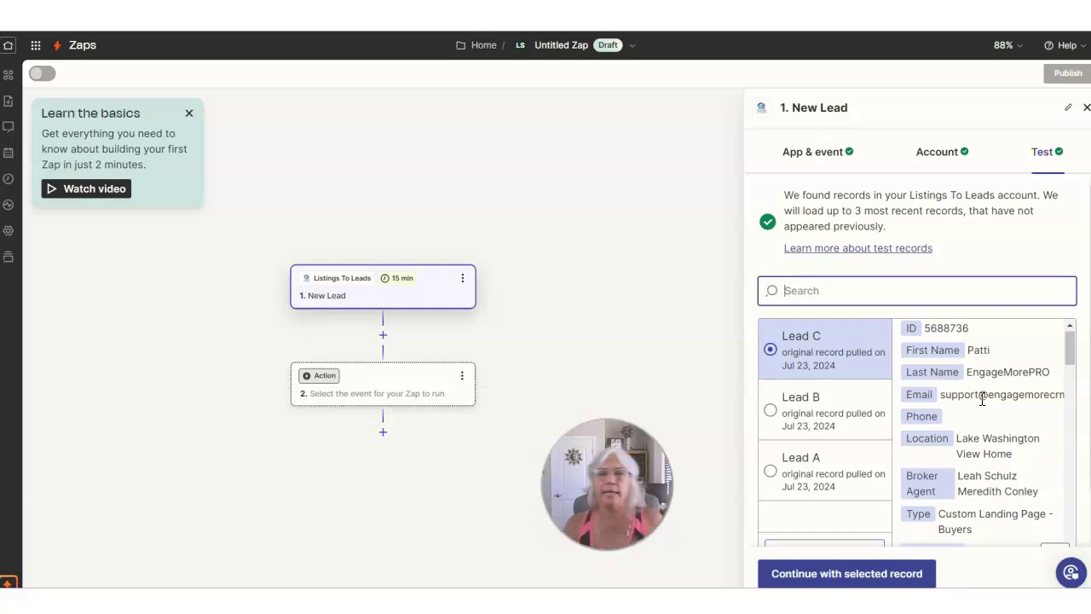
pyautogui.scroll(-1, 869, 463)
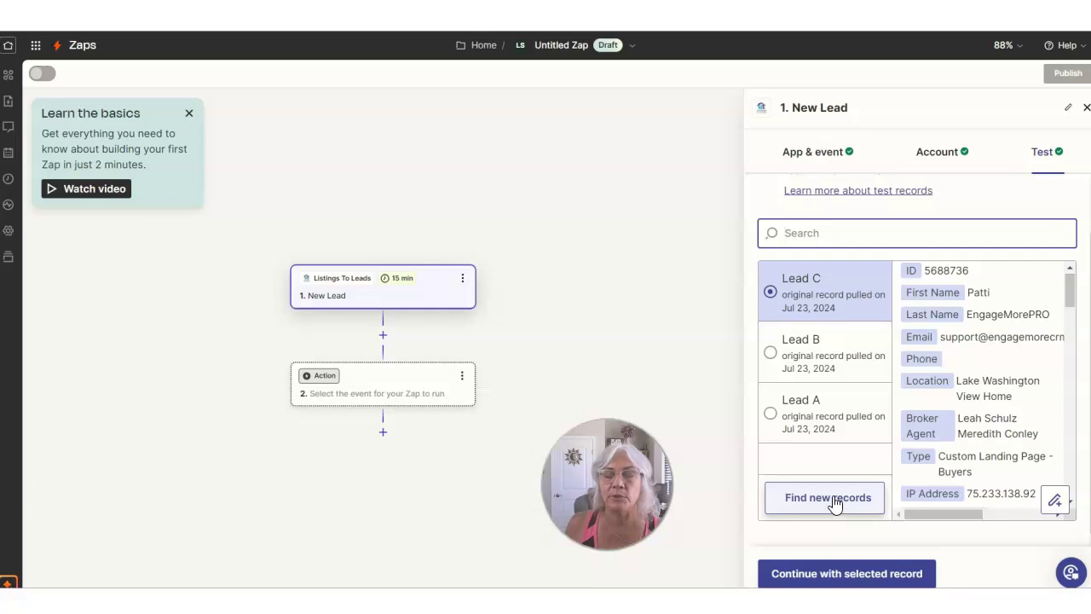
pyautogui.click(834, 502)
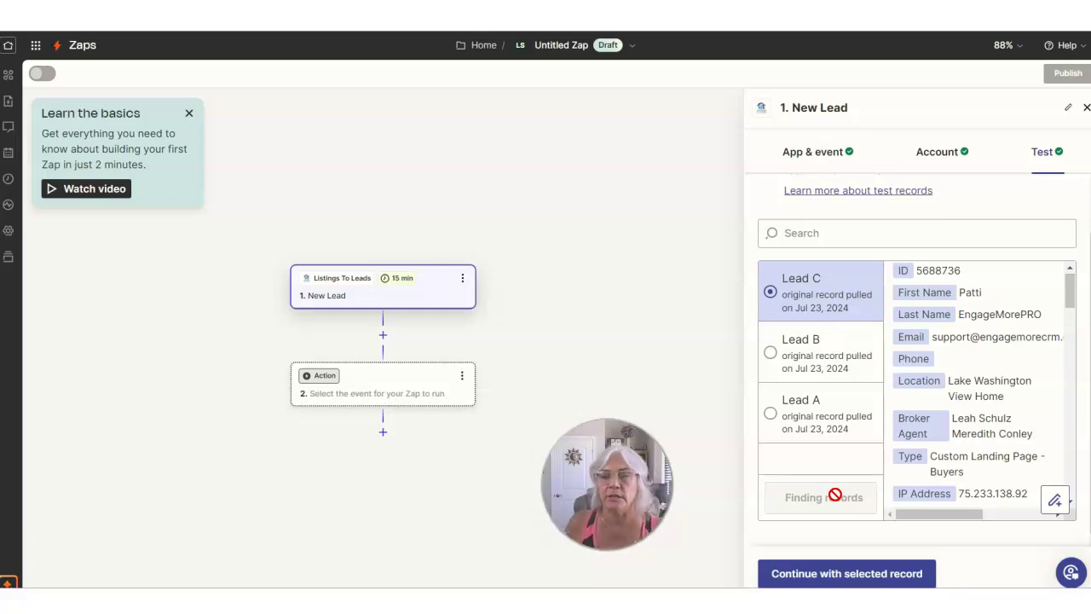
pyautogui.click(844, 300)
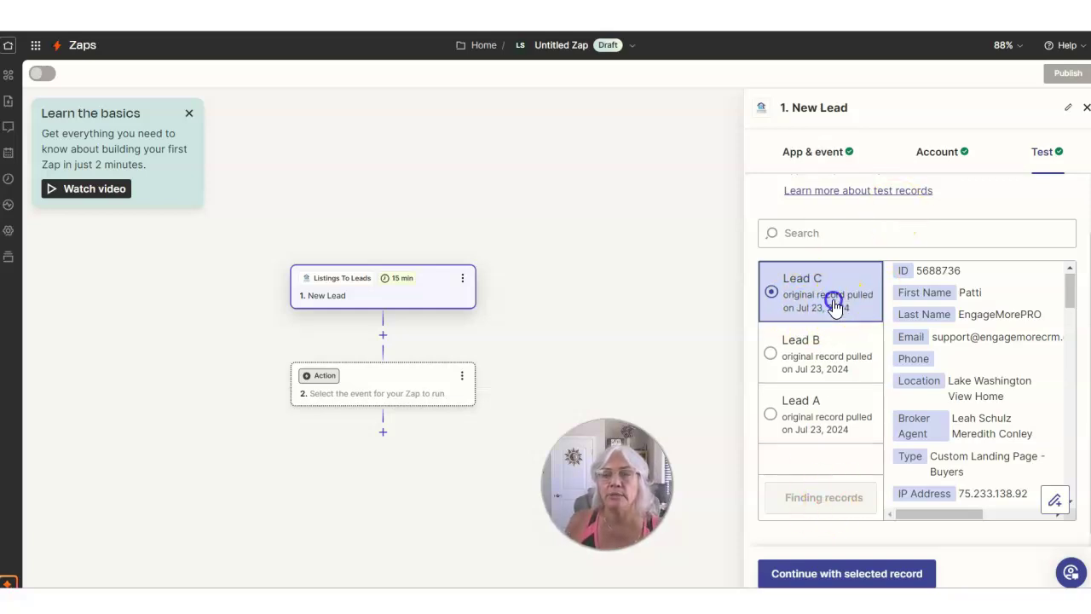
pyautogui.click(857, 575)
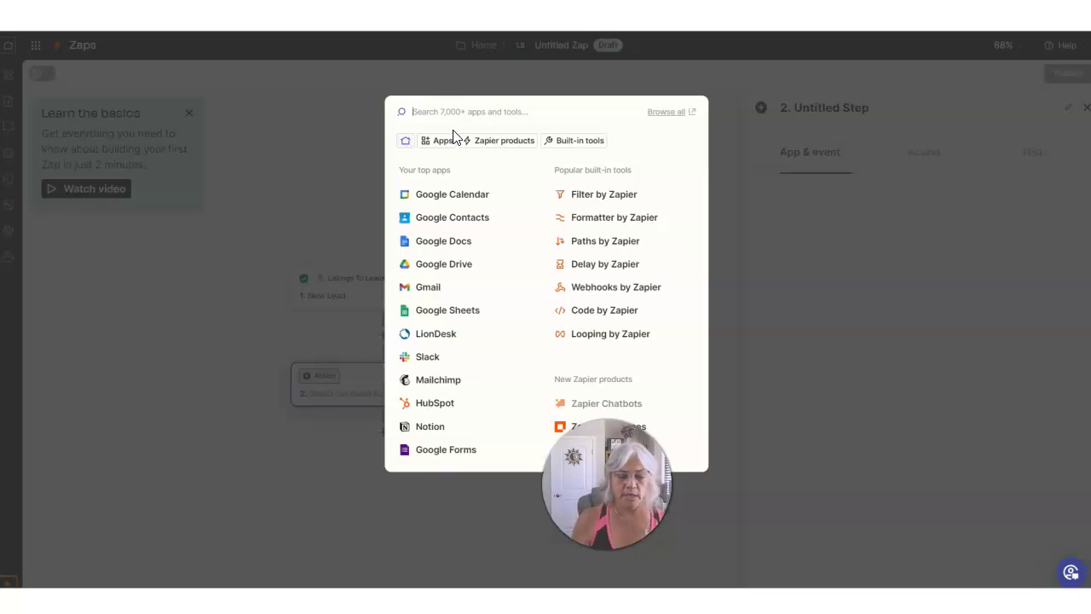
# Add LeadConnector as the Zap's action app with the Add/Update Contact event and open its account choices
pyautogui.write('leadconnecto')
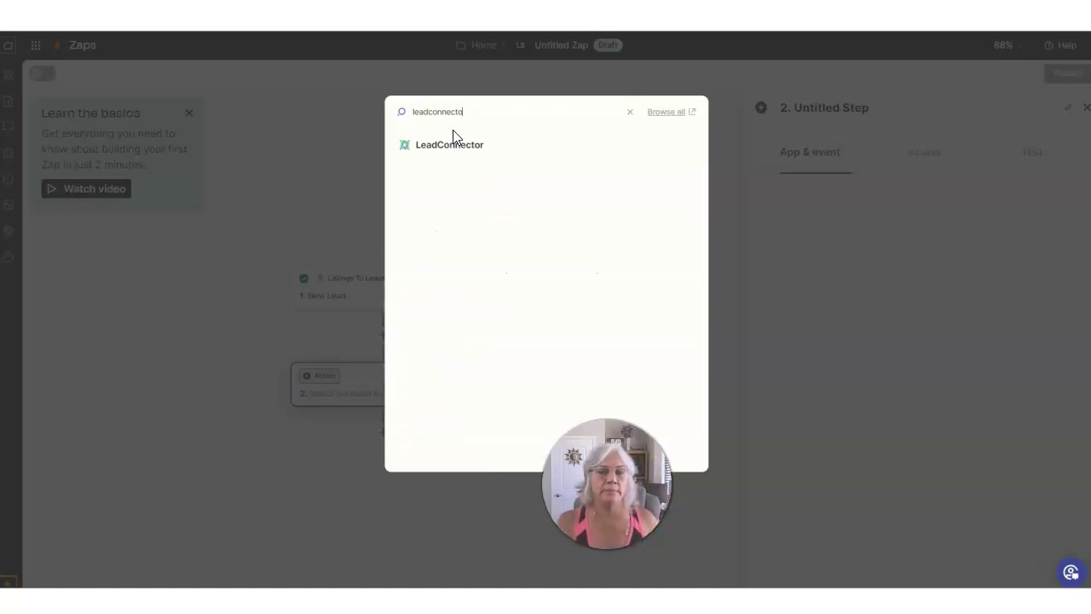
pyautogui.click(455, 146)
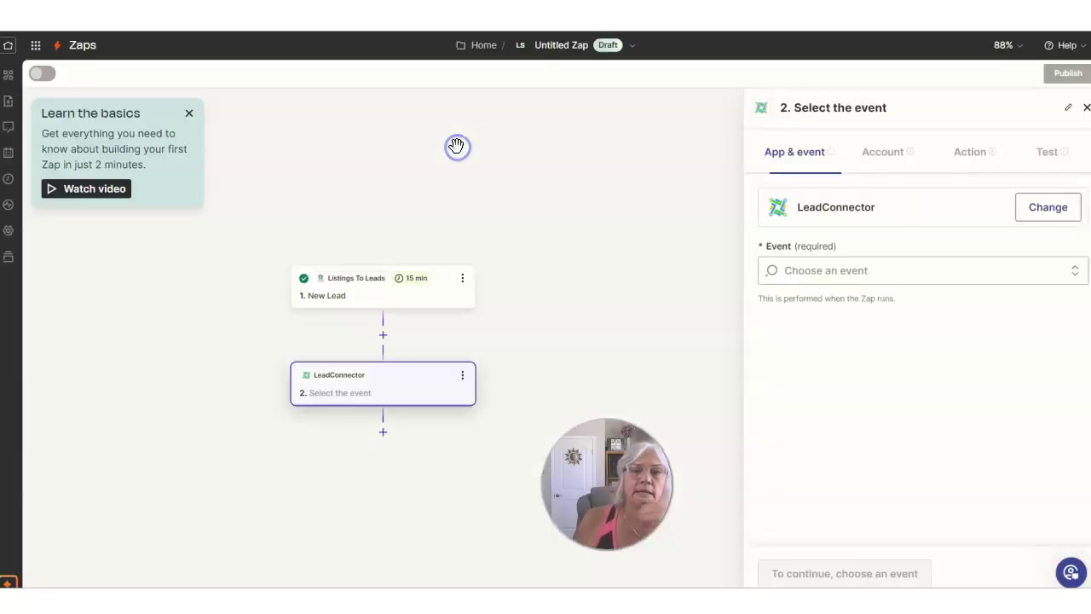
pyautogui.click(857, 270)
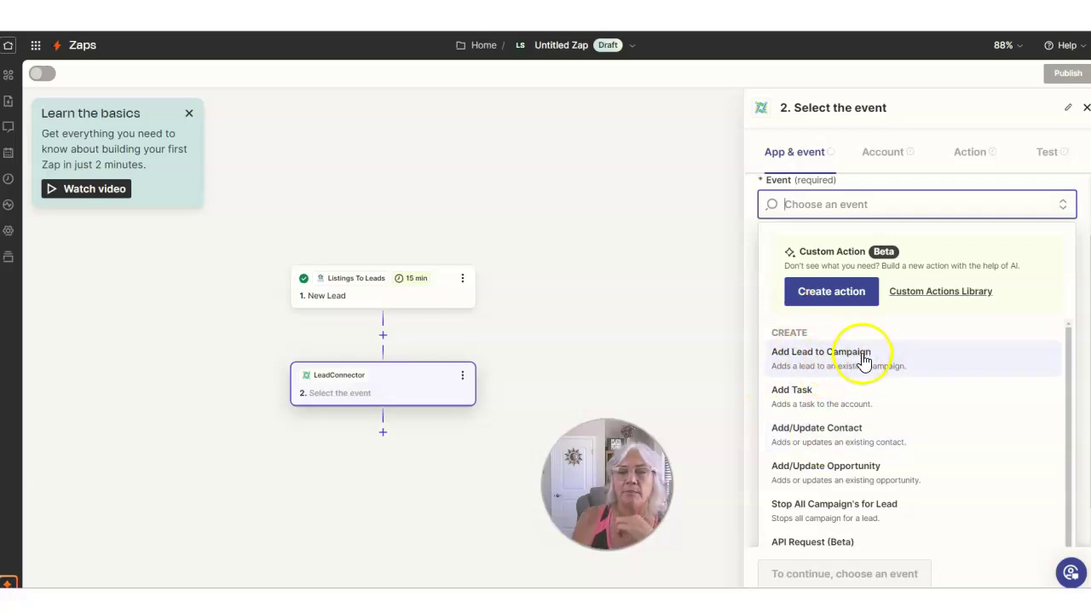
pyautogui.scroll(-1, 827, 452)
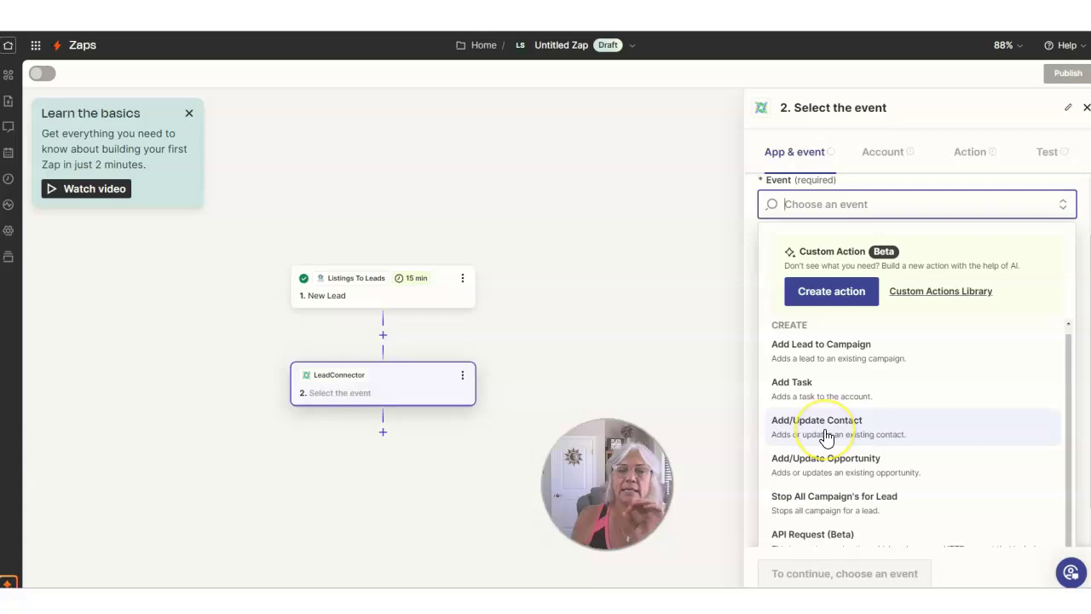
pyautogui.click(827, 434)
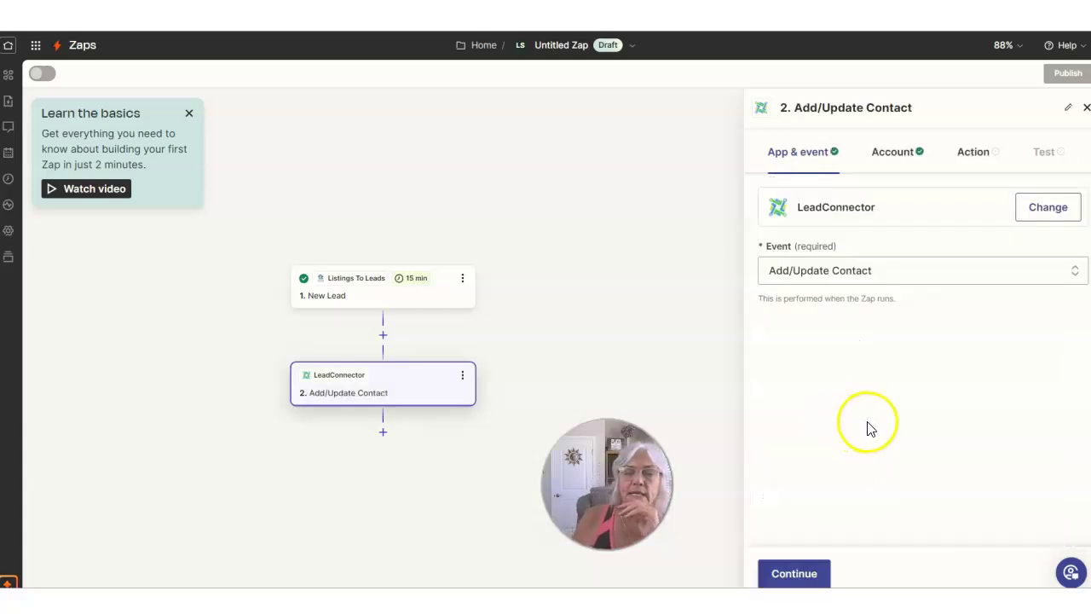
pyautogui.click(805, 575)
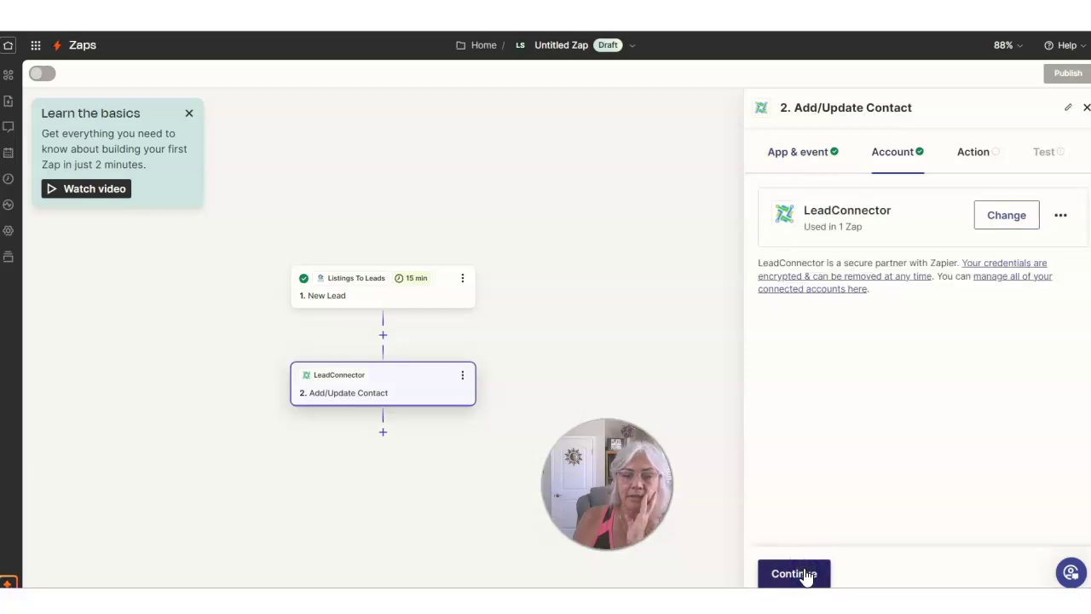
pyautogui.click(1012, 218)
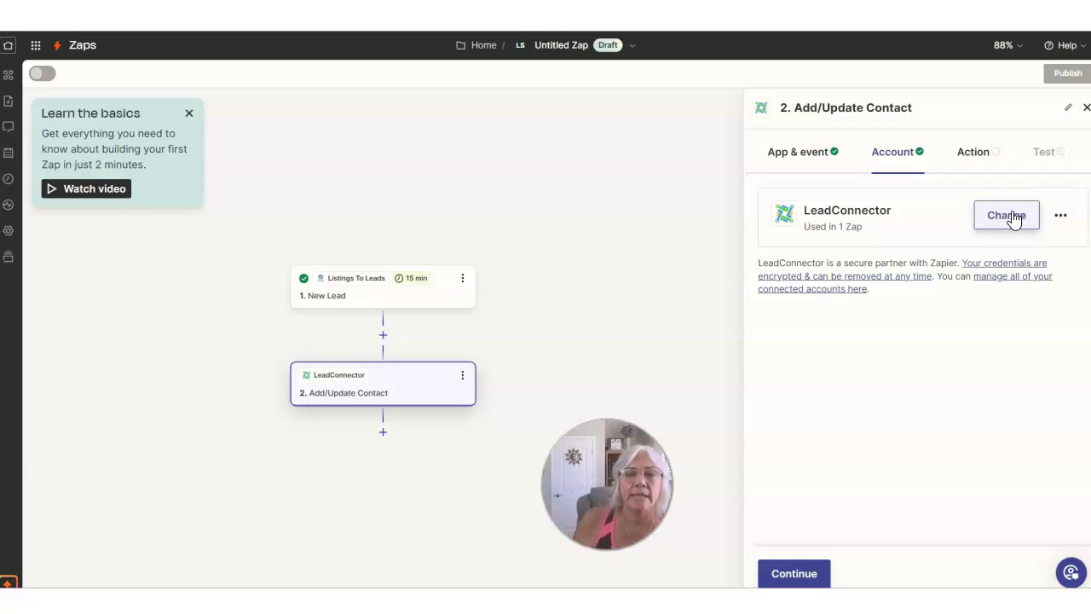
pyautogui.click(1013, 219)
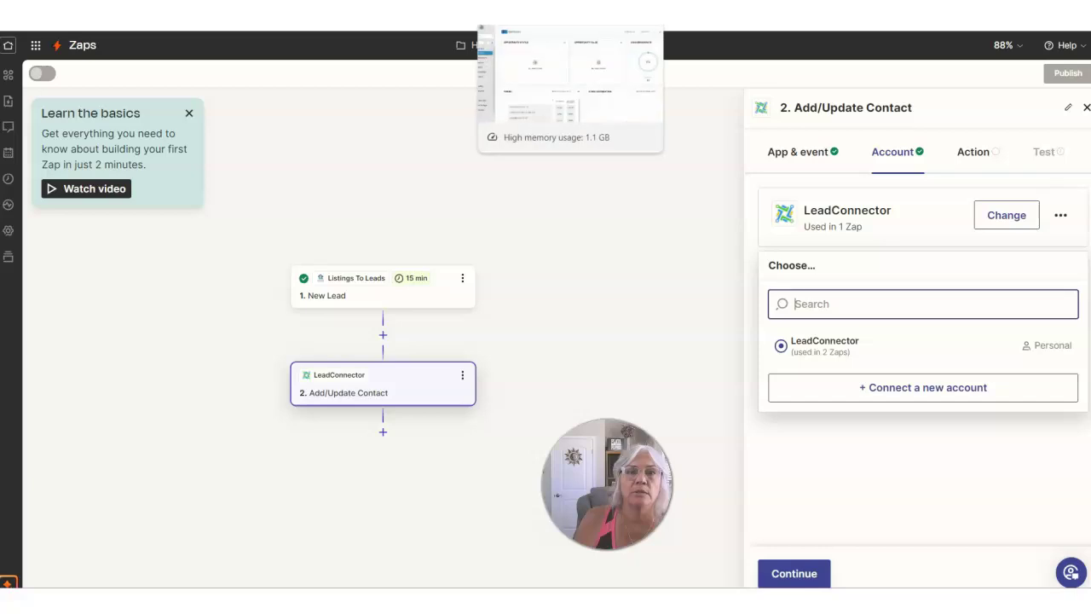
# Switch to EngageMorePRO and copy the API key from the Business Profile settings
pyautogui.click(528, 16)
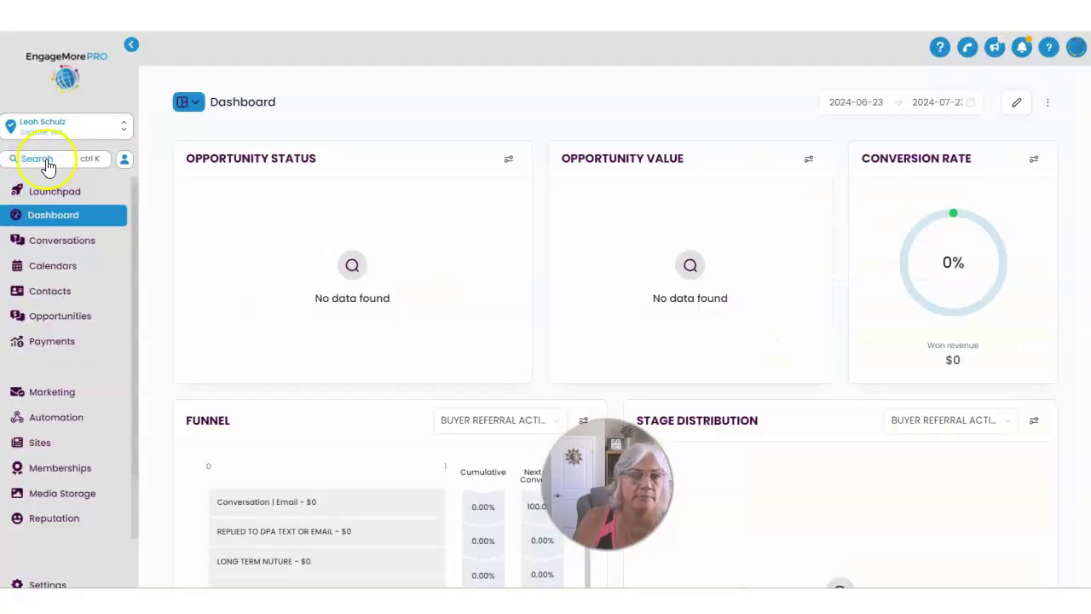
pyautogui.click(41, 585)
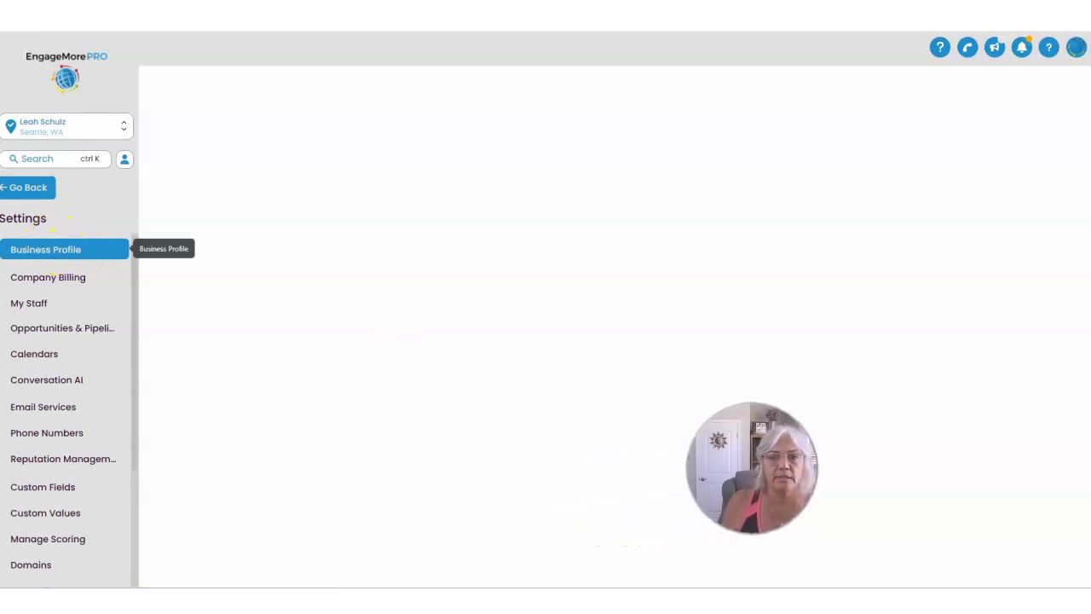
pyautogui.scroll(-2, 367, 370)
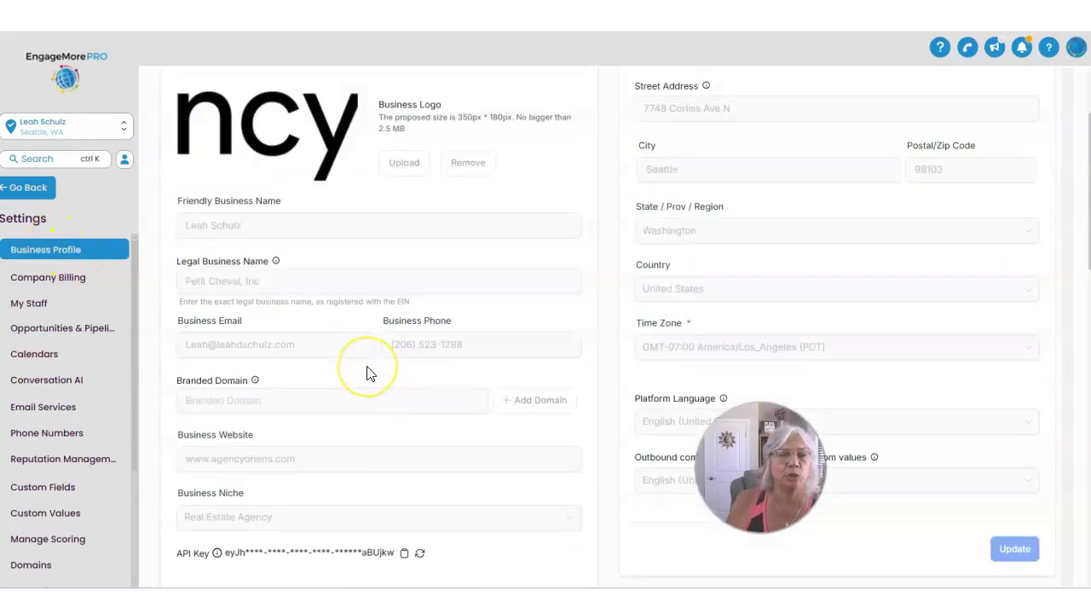
pyautogui.scroll(-1, 367, 370)
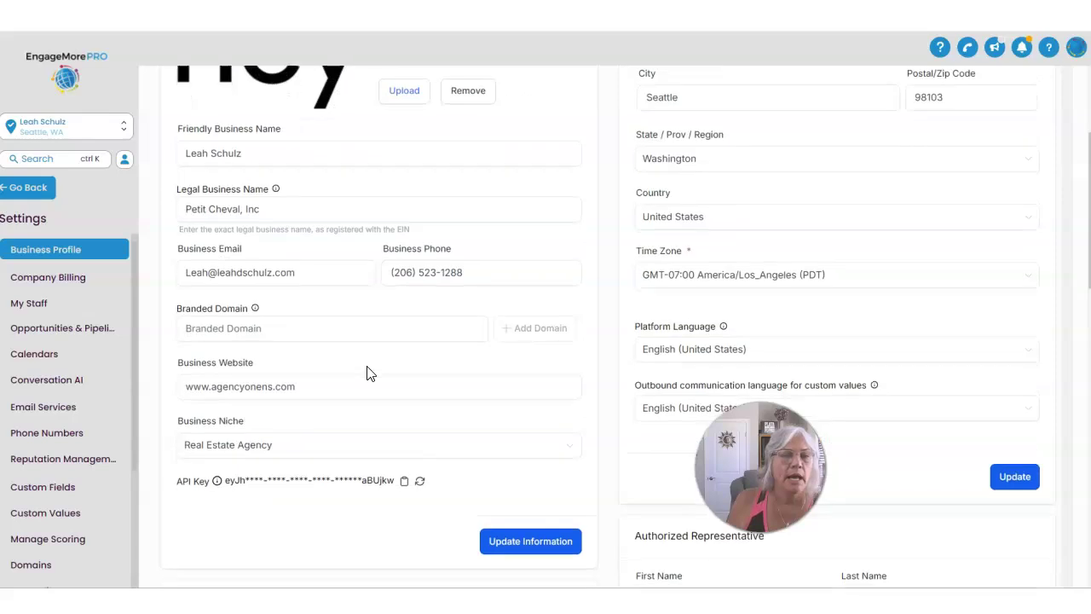
pyautogui.click(404, 482)
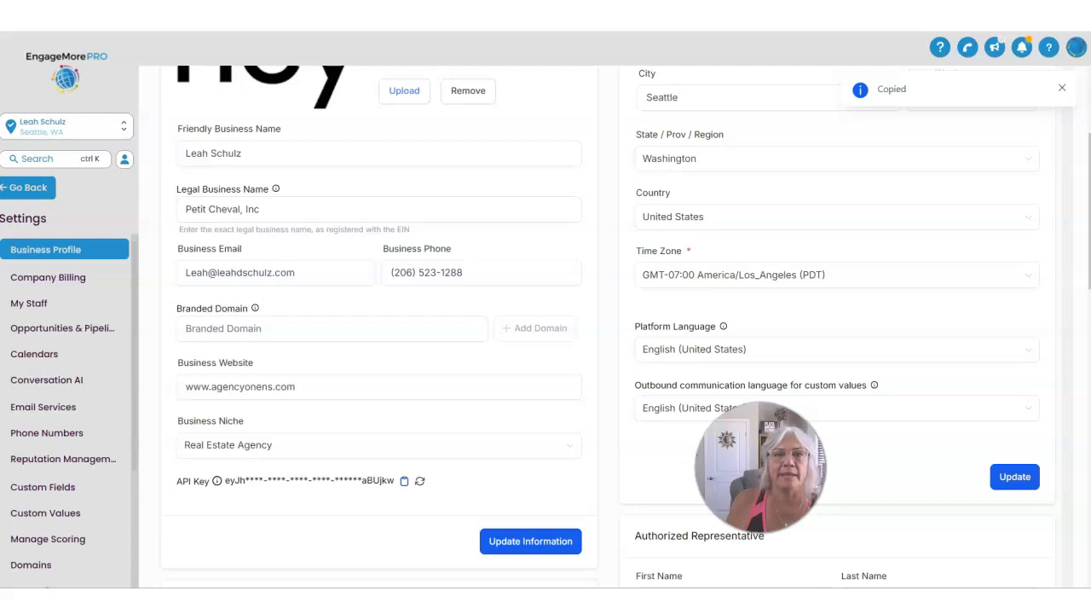
# Switch back to the Zap and connect a new LeadConnector account with the copied API key
pyautogui.click(511, 13)
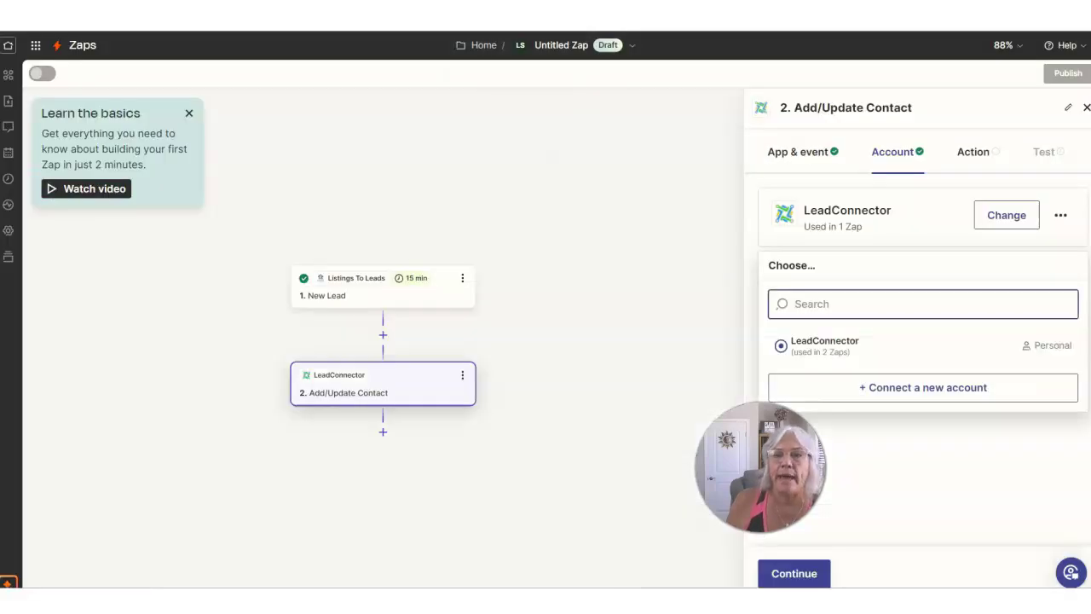
pyautogui.click(931, 390)
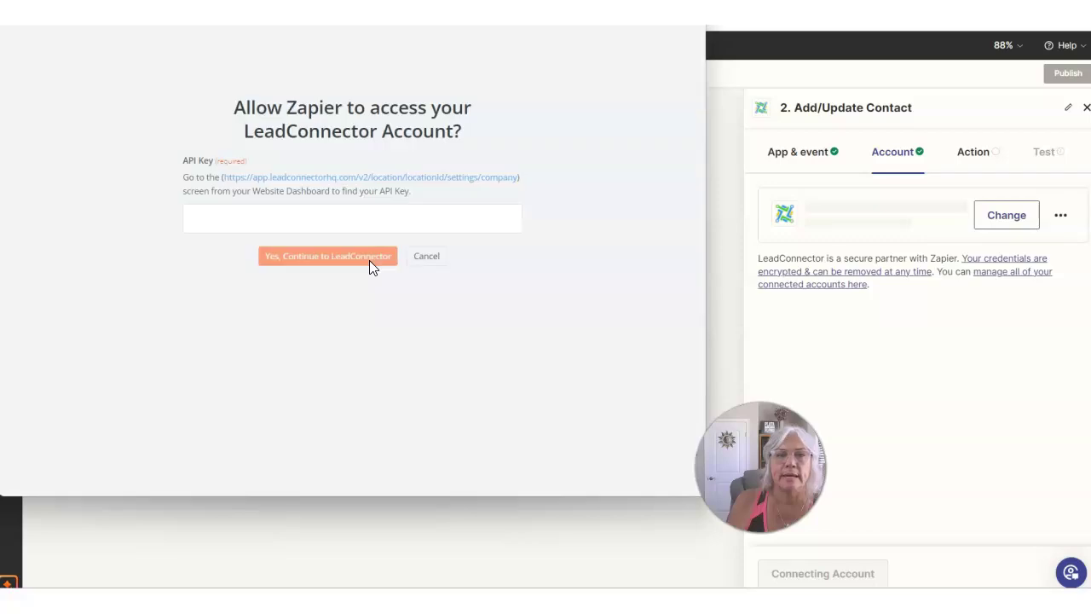
pyautogui.click(238, 219)
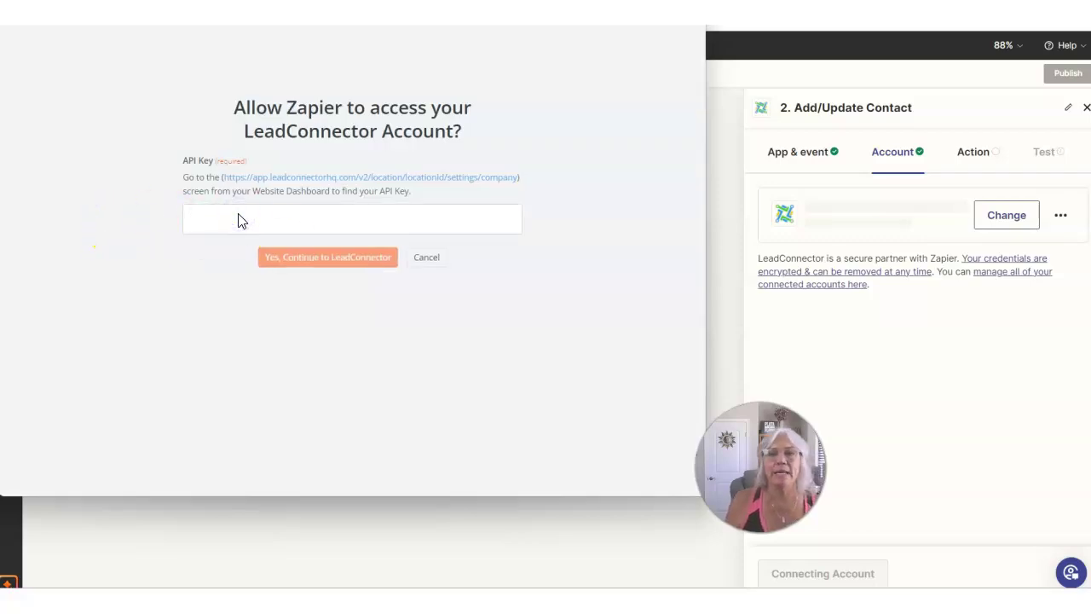
pyautogui.hotkey('ctrl', 'v')
pyautogui.click(362, 325)
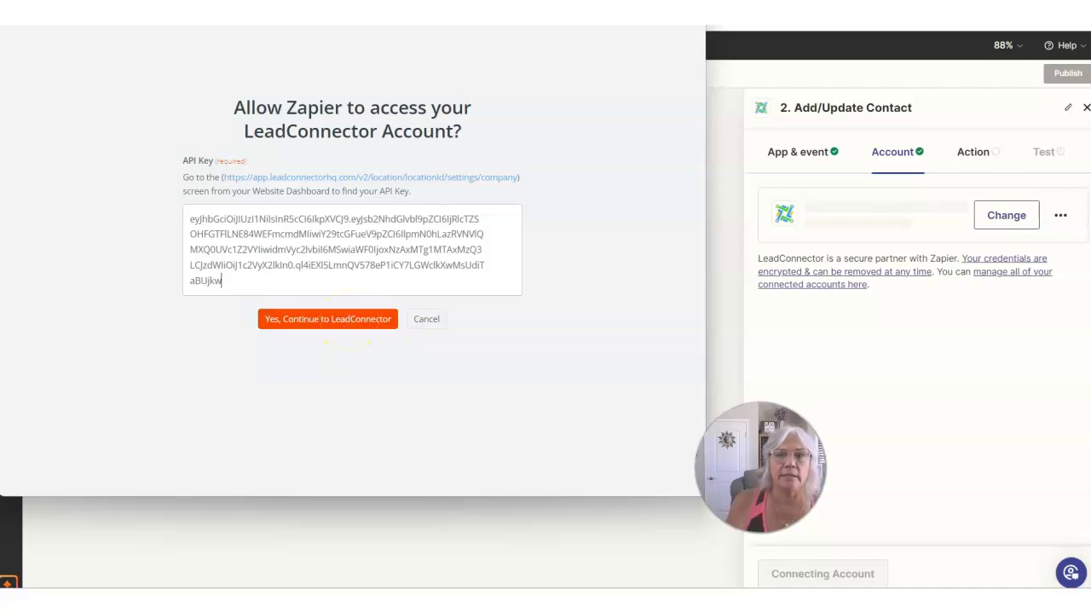
pyautogui.click(358, 320)
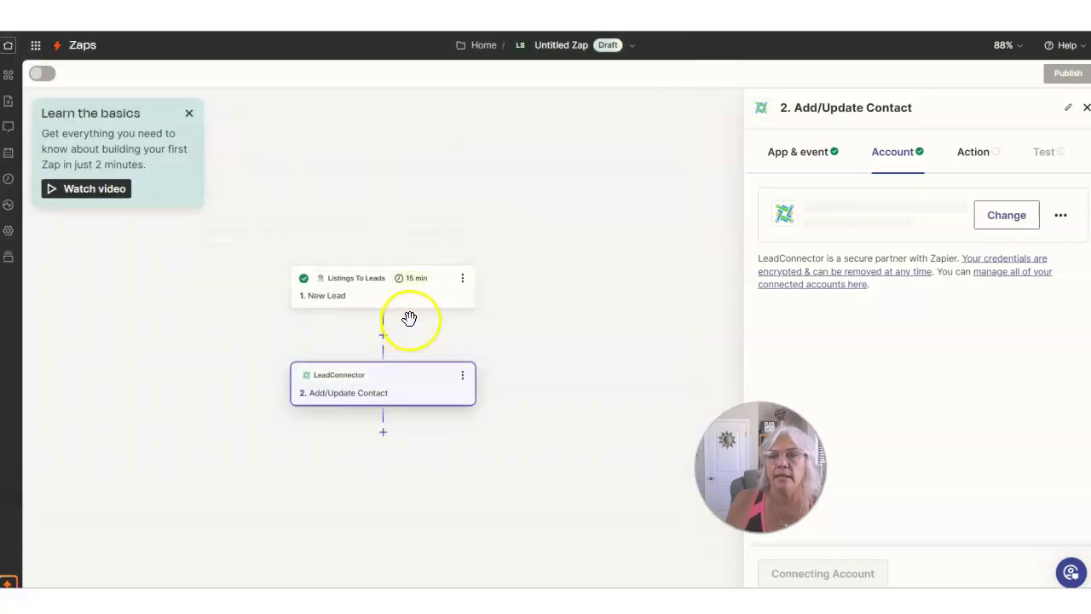
# Rename the new LeadConnector connection as "EMPro (lead connector)"
pyautogui.click(1061, 219)
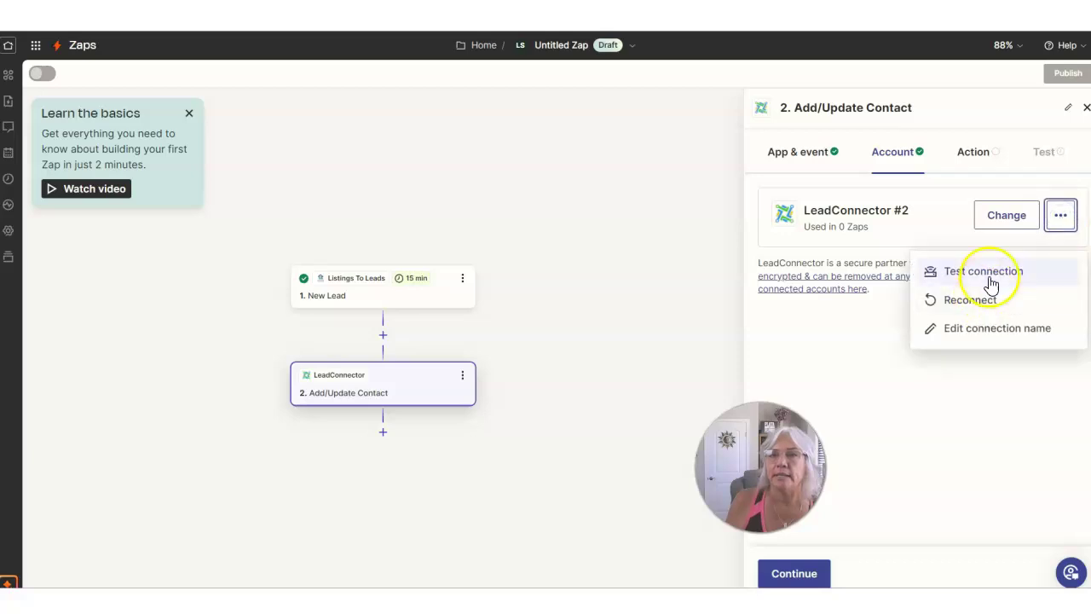
pyautogui.click(983, 331)
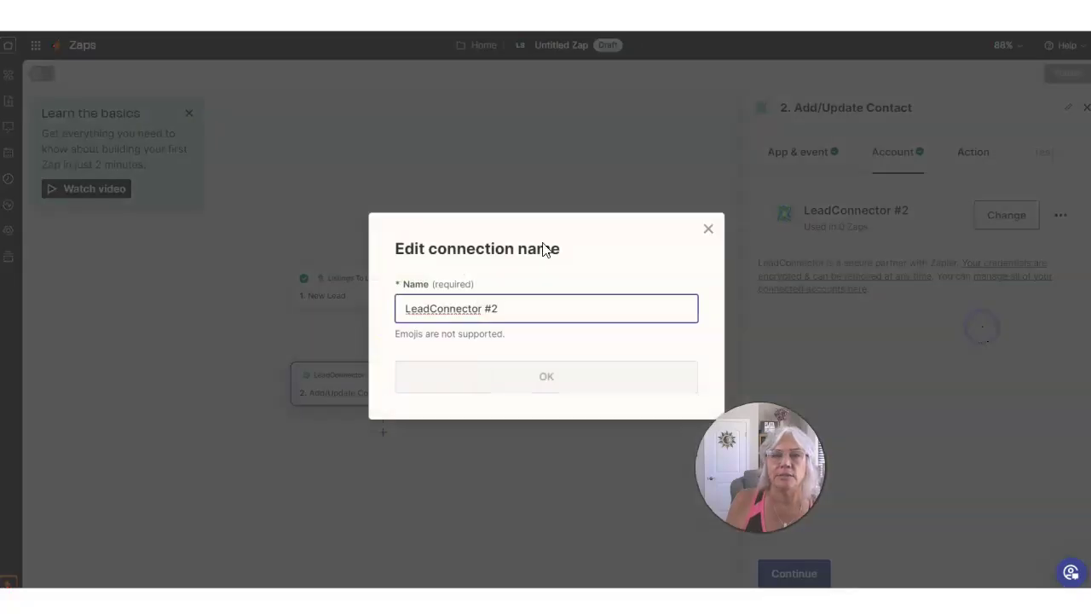
pyautogui.moveTo(499, 310); pyautogui.dragTo(301, 312)
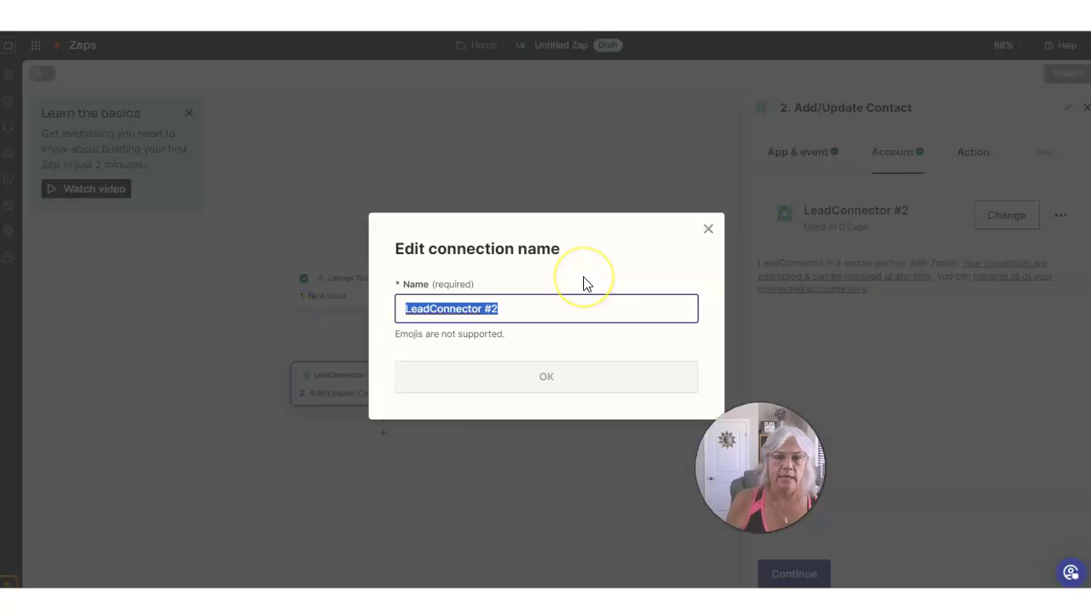
pyautogui.write('LE')
pyautogui.press('BackSpace')
pyautogui.press('BackSpace')
pyautogui.write('e')
pyautogui.press('BackSpace')
pyautogui.write('EMP')
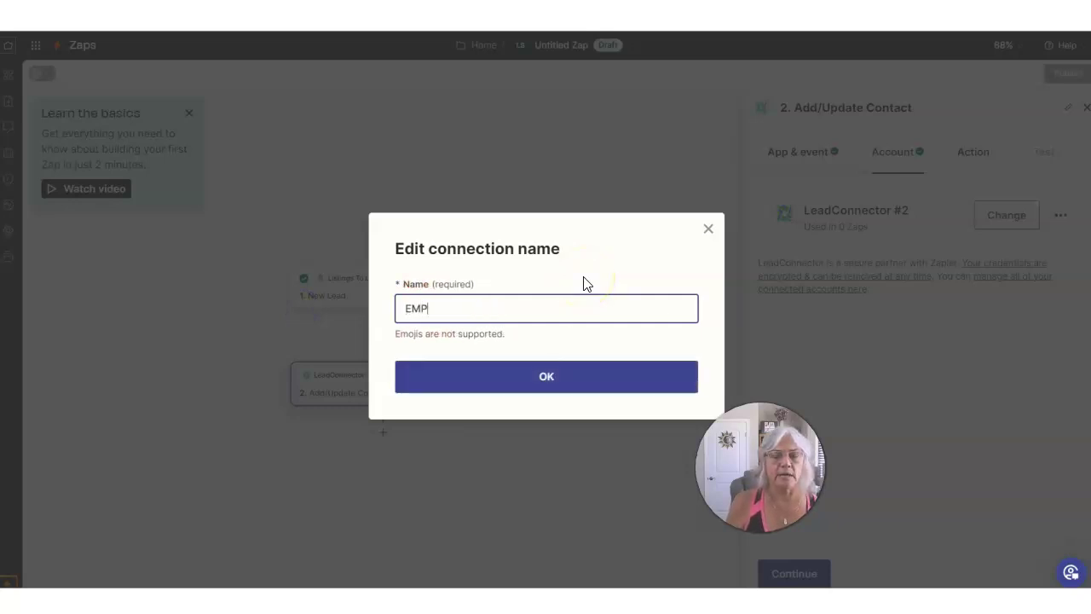
pyautogui.press('BackSpace')
pyautogui.press('BackSpace')
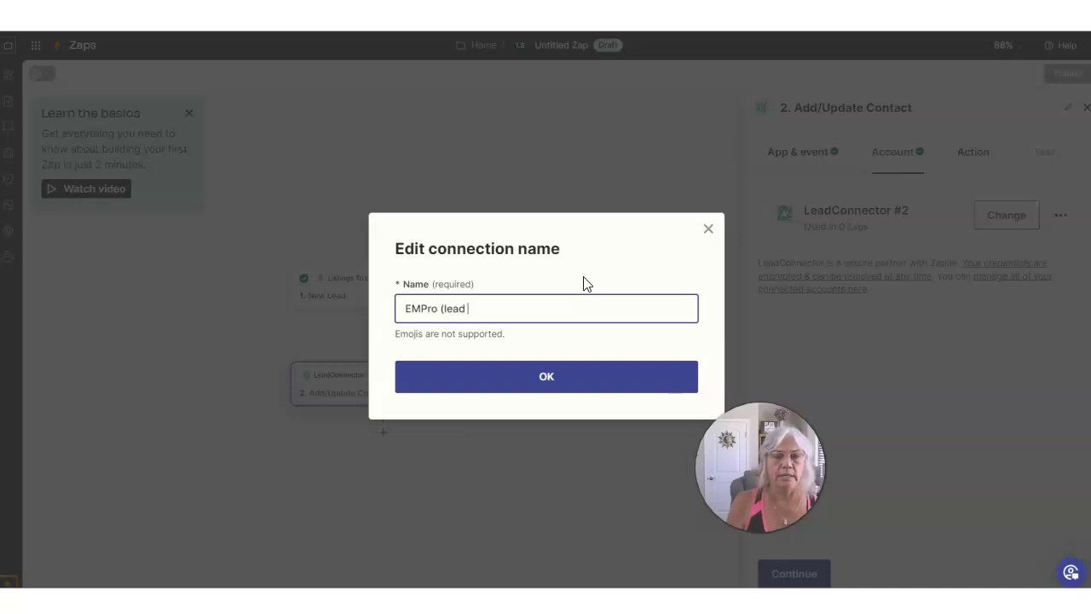
pyautogui.write('ro (lead connector)')
pyautogui.click(541, 372)
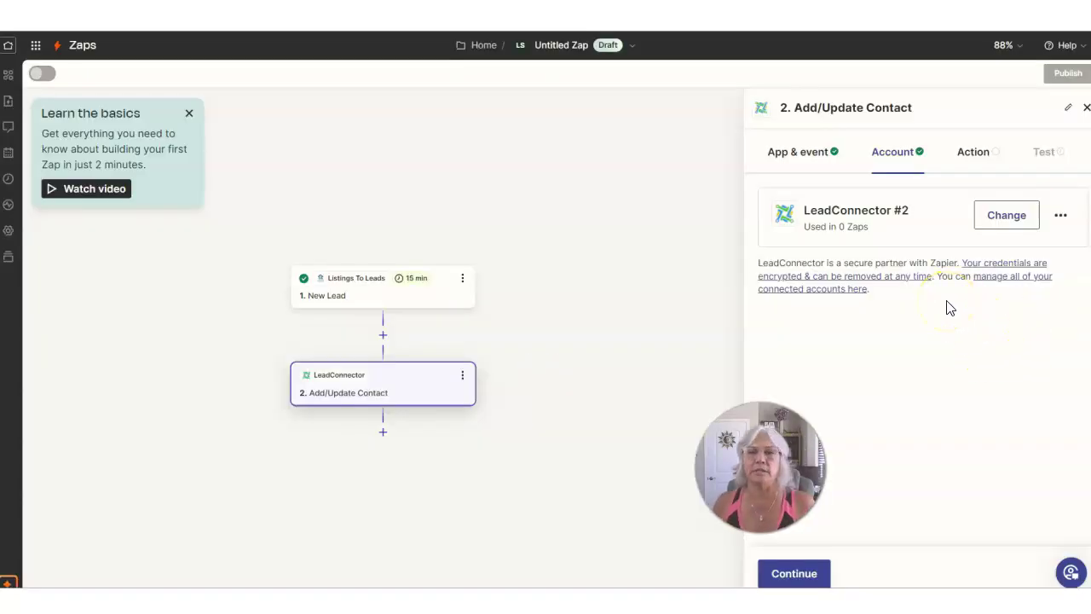
# Choose the EMPro (lead connector) account for the Add/Update Contact step and continue to its action fields
pyautogui.click(1009, 215)
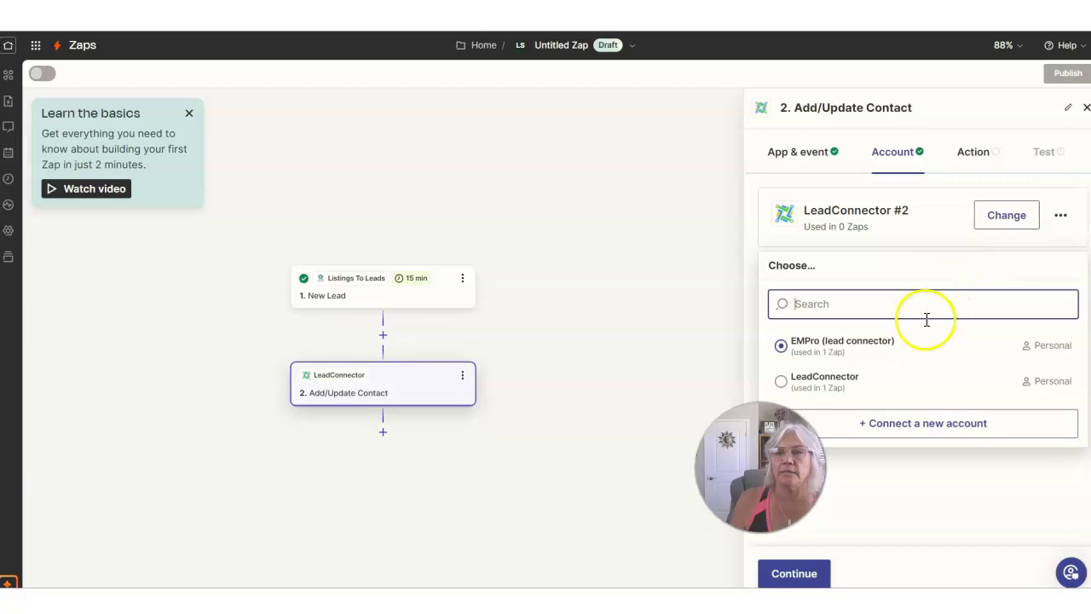
pyautogui.click(876, 346)
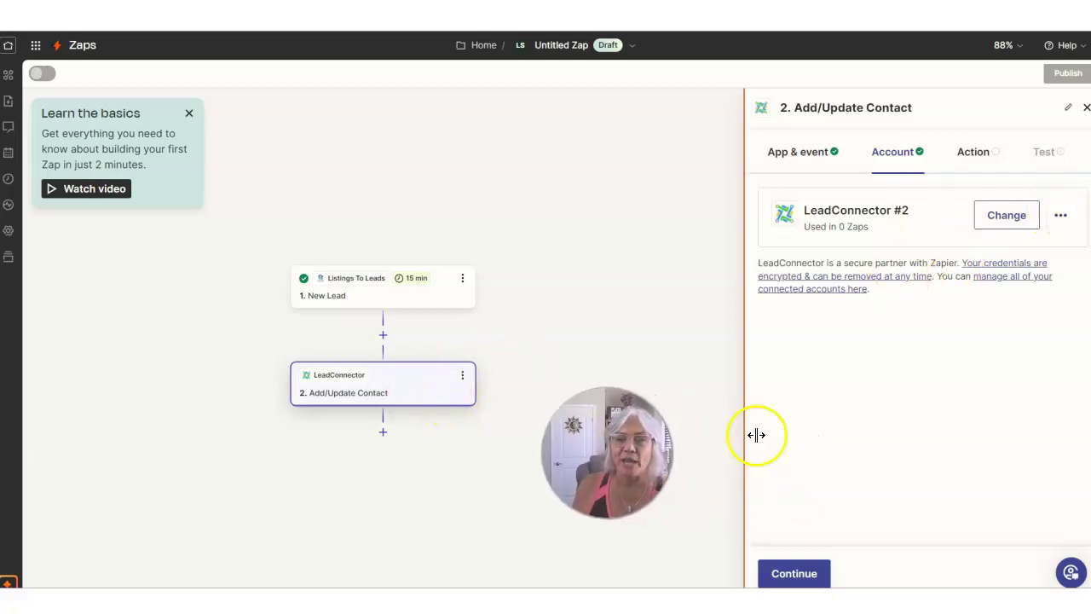
pyautogui.click(805, 580)
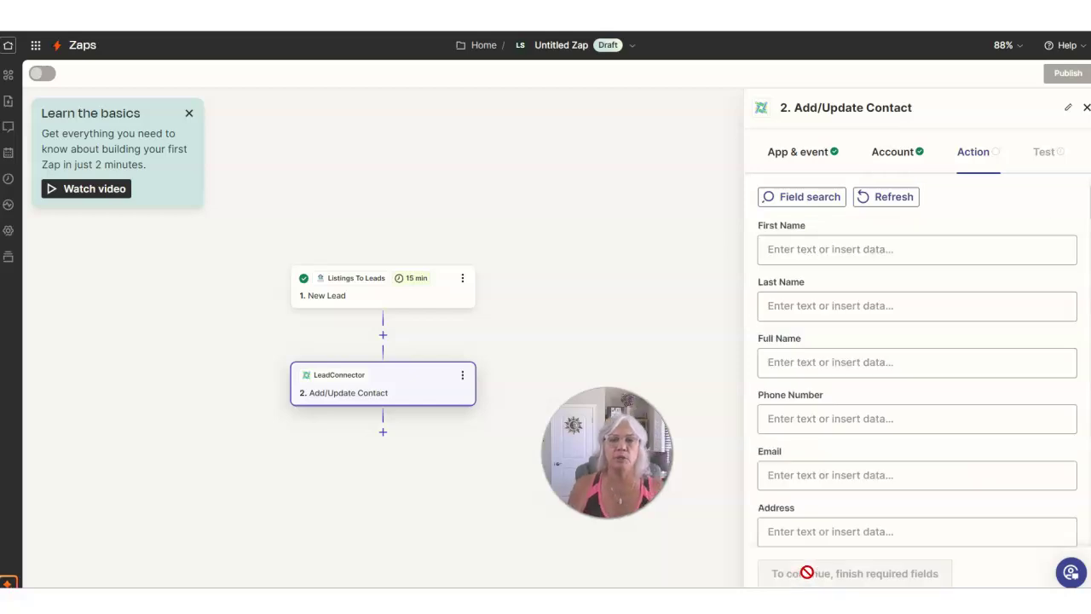
# Review the Lead C test record's fields in the New Lead trigger and continue with that record
pyautogui.click(385, 281)
pyautogui.click(347, 281)
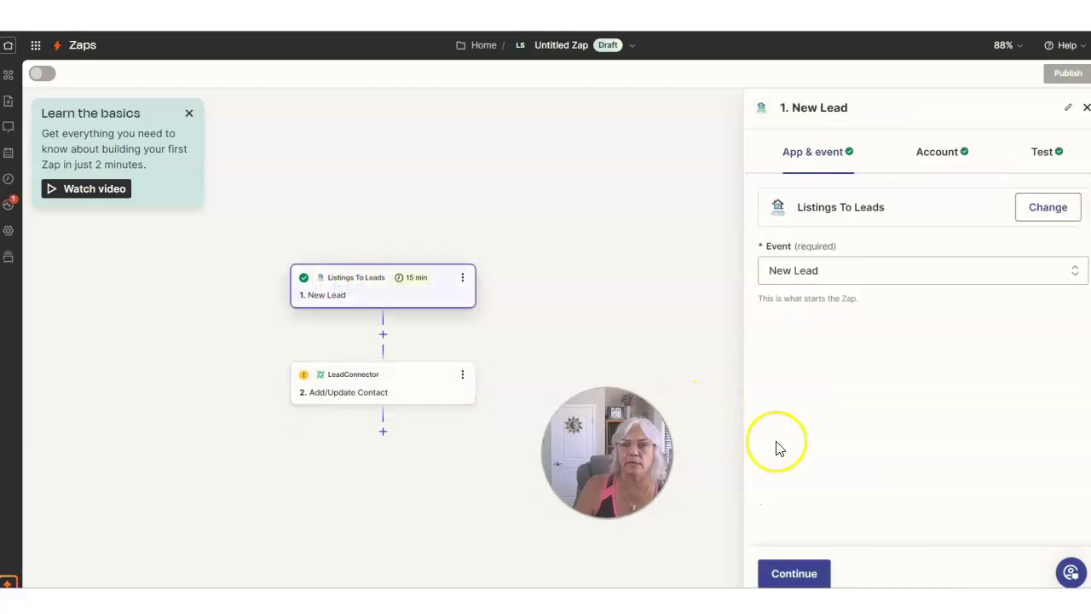
pyautogui.click(812, 577)
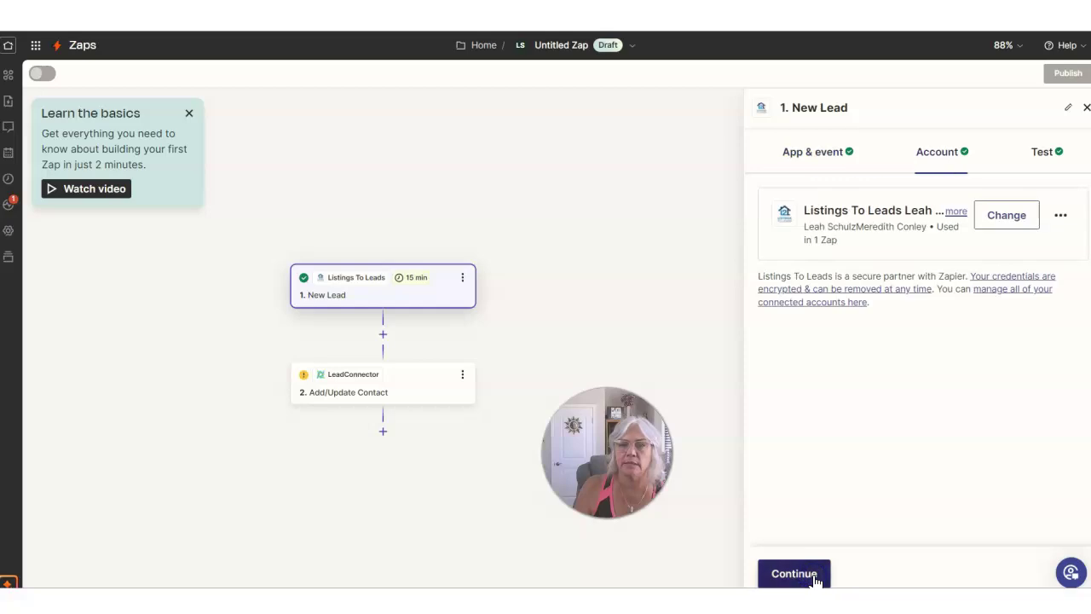
pyautogui.click(812, 577)
pyautogui.scroll(-5, 961, 499)
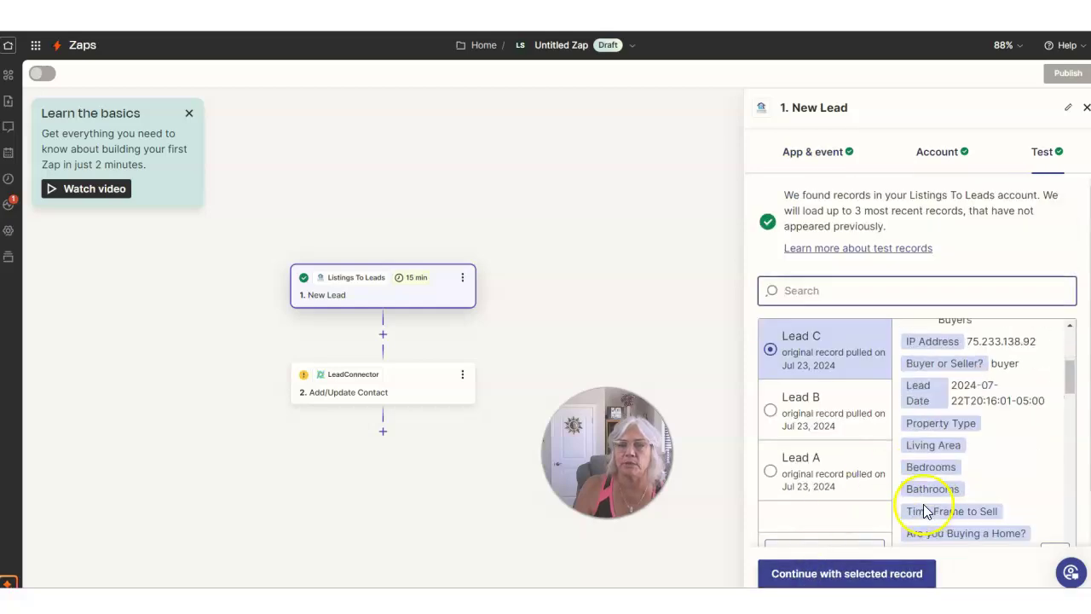
pyautogui.click(833, 580)
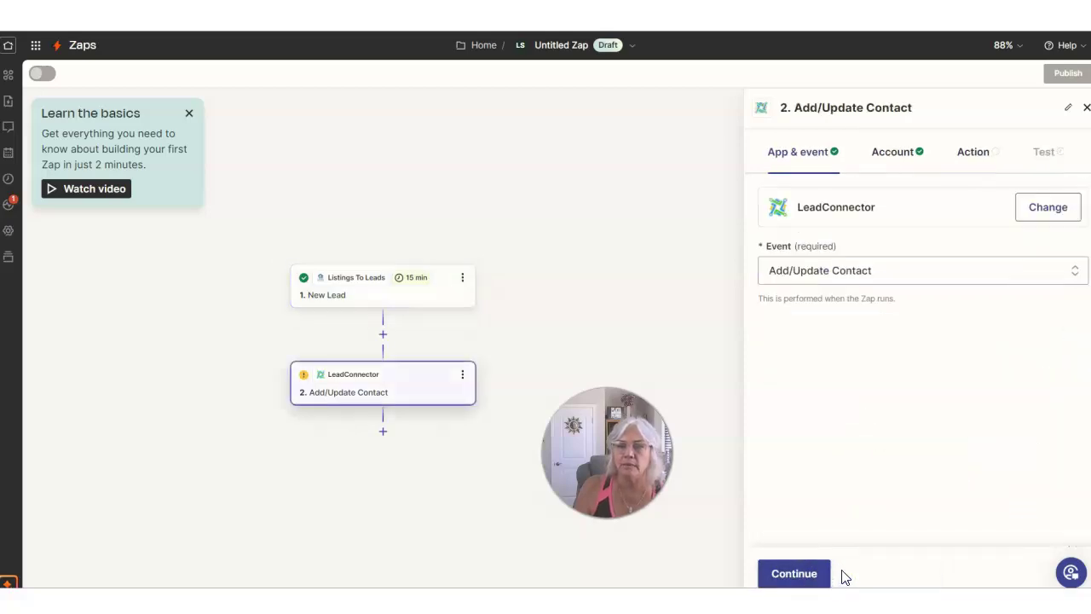
# Return to the Add/Update Contact action fields and examine the New Lead data available for First Name
pyautogui.click(806, 580)
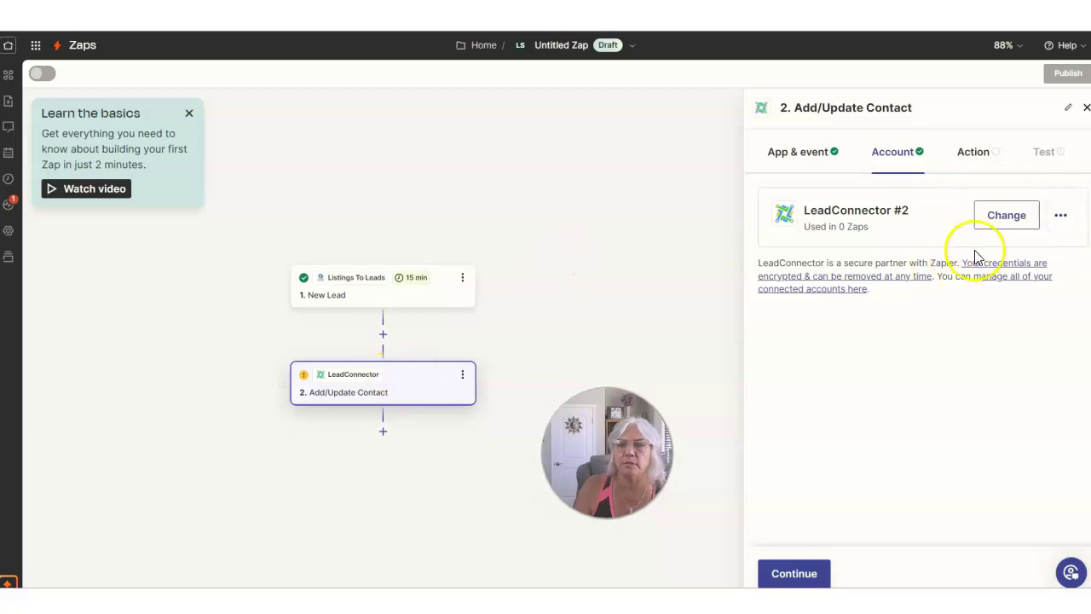
pyautogui.click(798, 575)
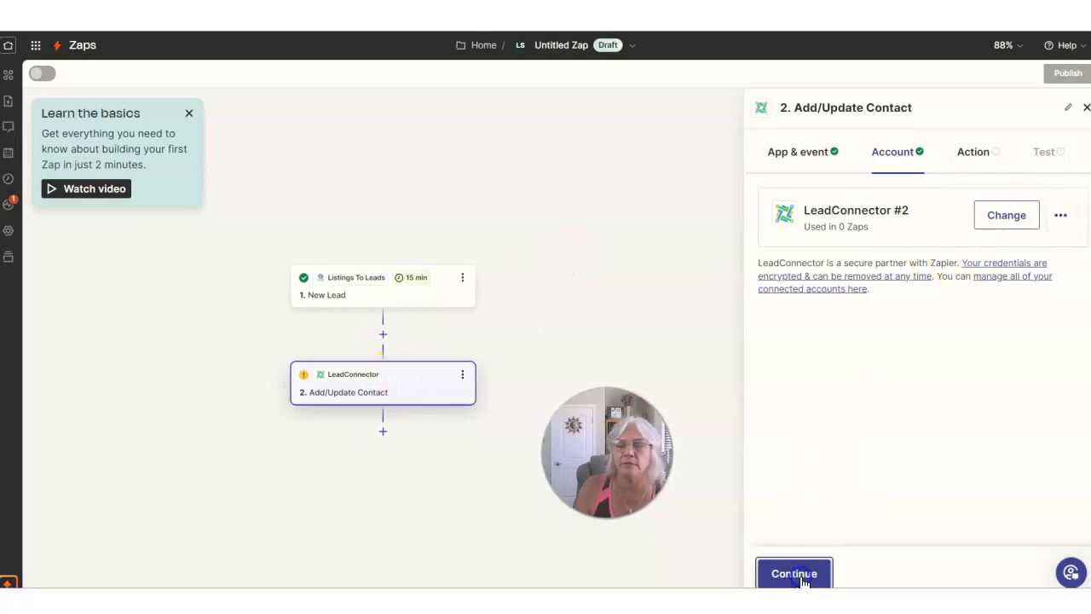
pyautogui.click(821, 246)
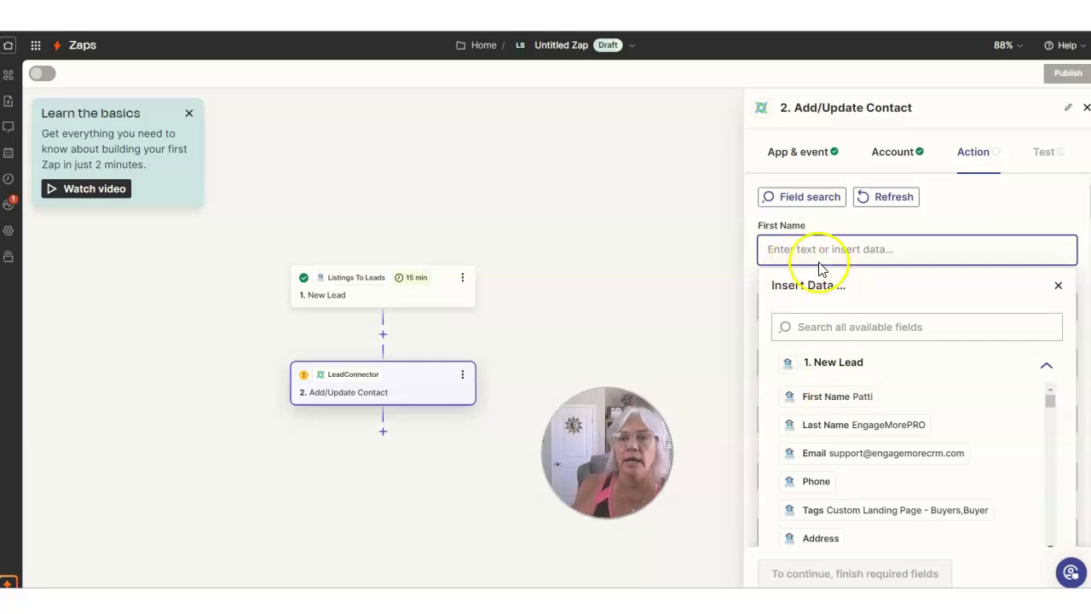
pyautogui.click(967, 214)
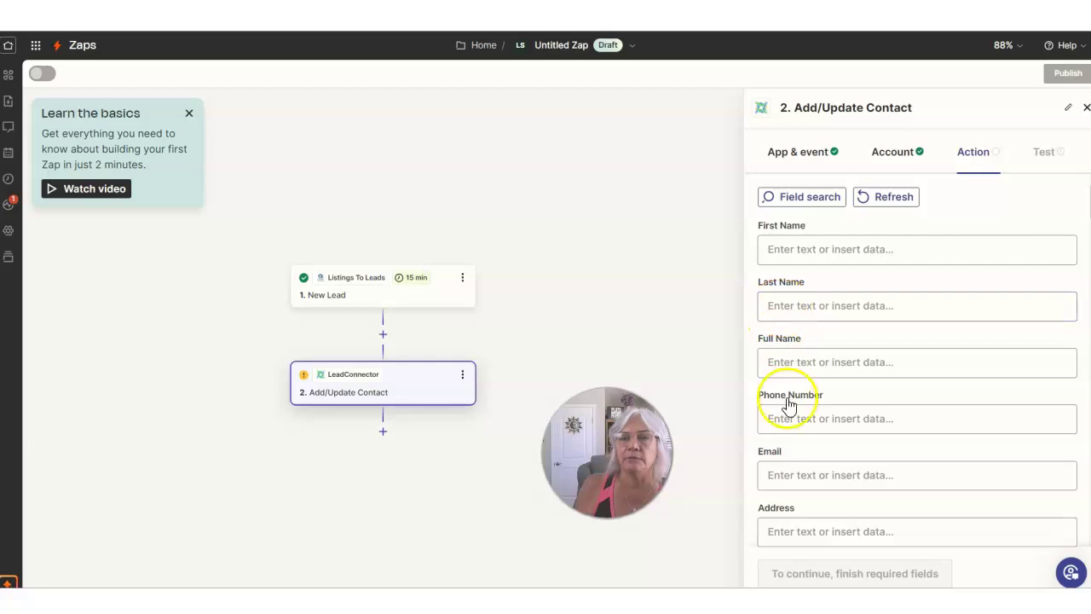
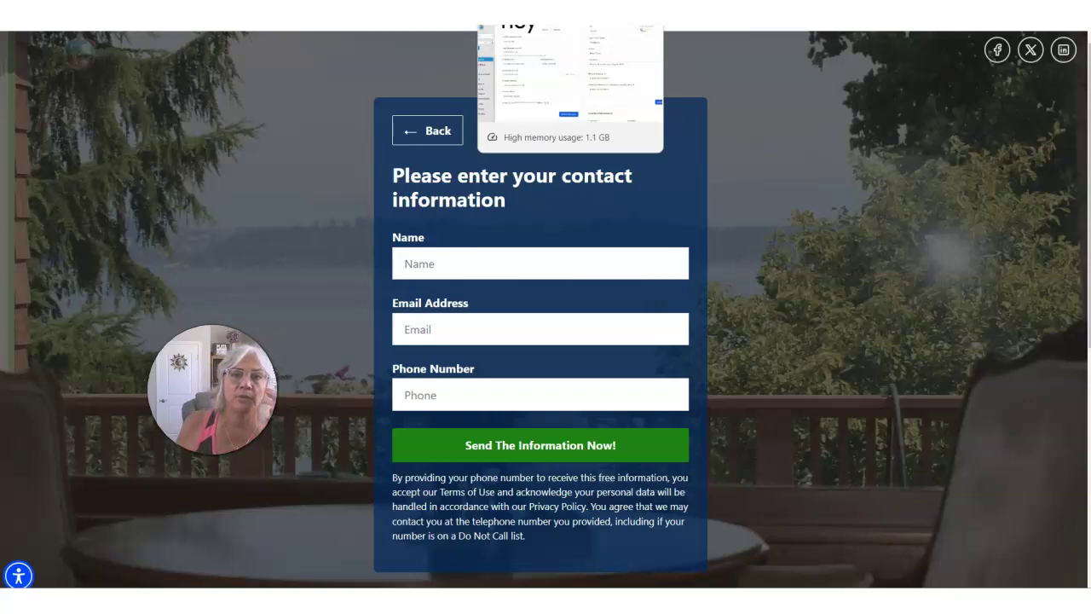
# Switch from the landing page's contact form back to the Zap's Add/Update Contact fields
pyautogui.click(528, 12)
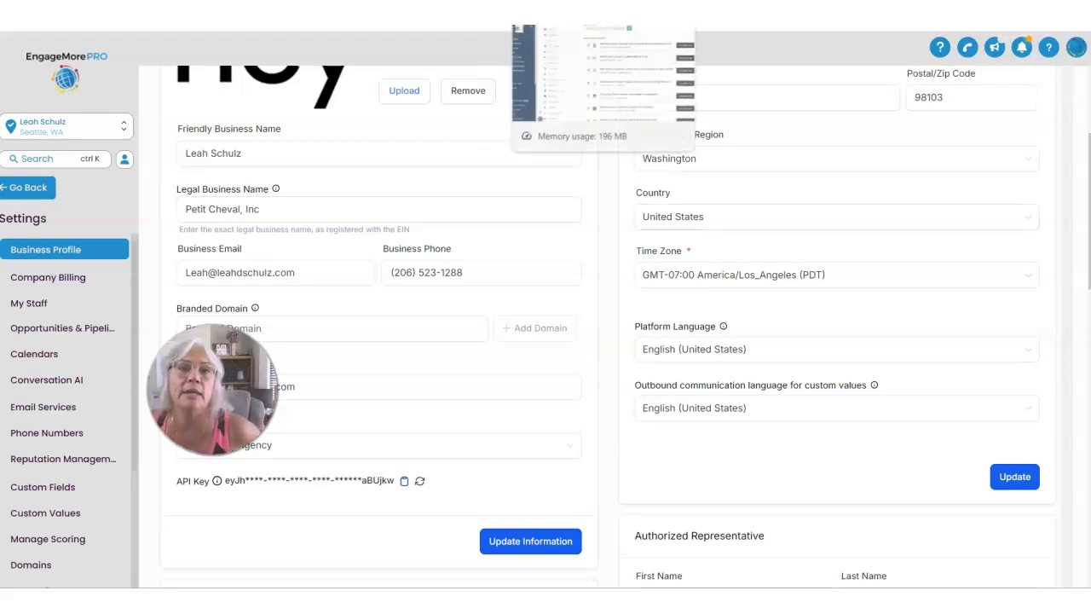
pyautogui.click(562, 12)
pyautogui.click(490, 12)
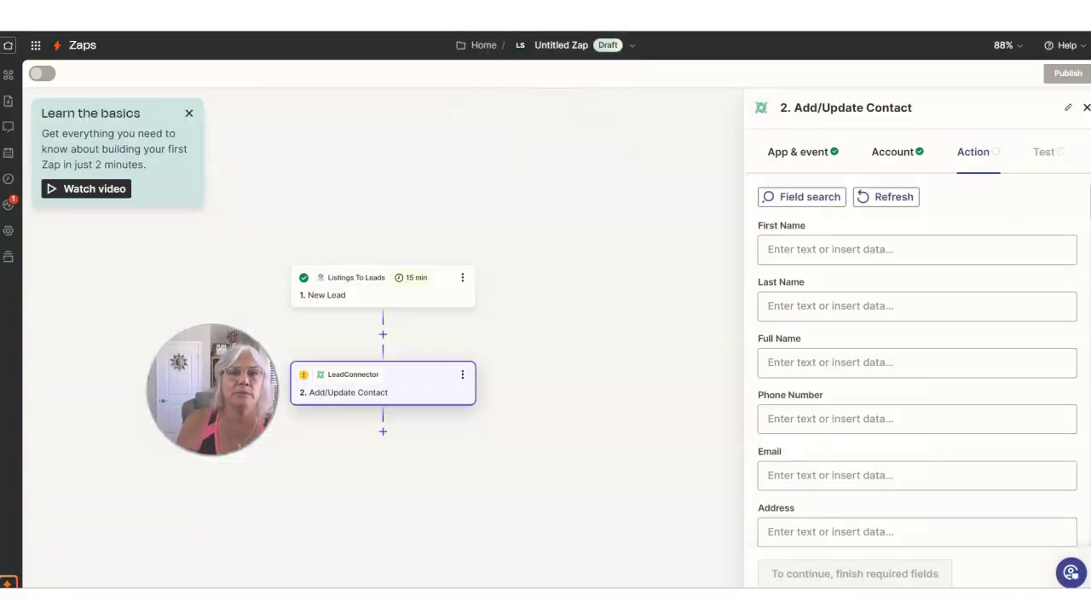
# Map First Name and Last Name to the matching New Lead data, leaving Full Name empty
pyautogui.click(834, 249)
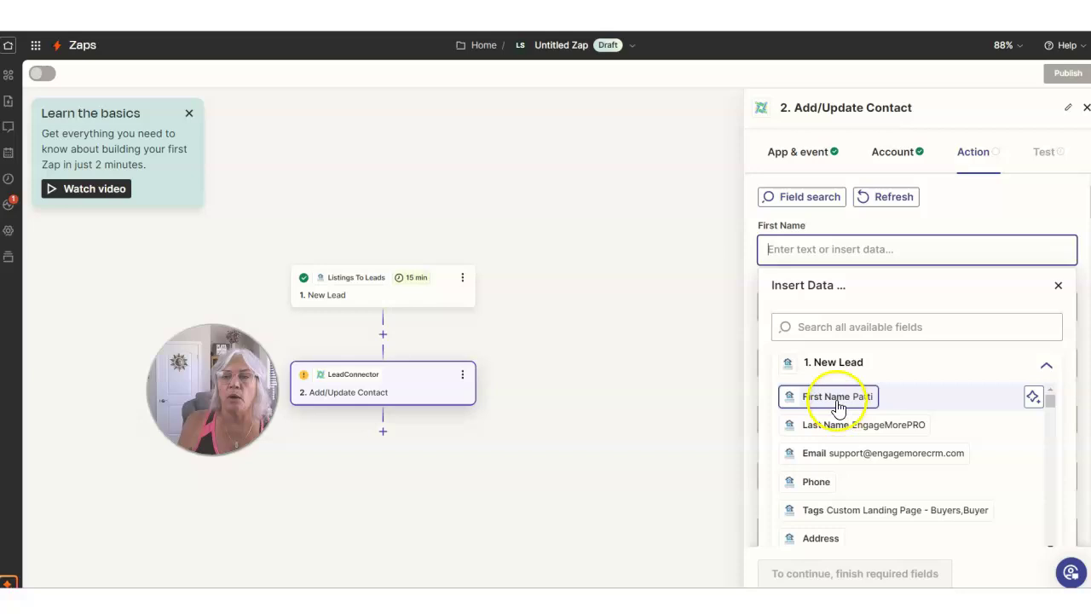
pyautogui.click(837, 397)
pyautogui.click(904, 198)
pyautogui.click(821, 300)
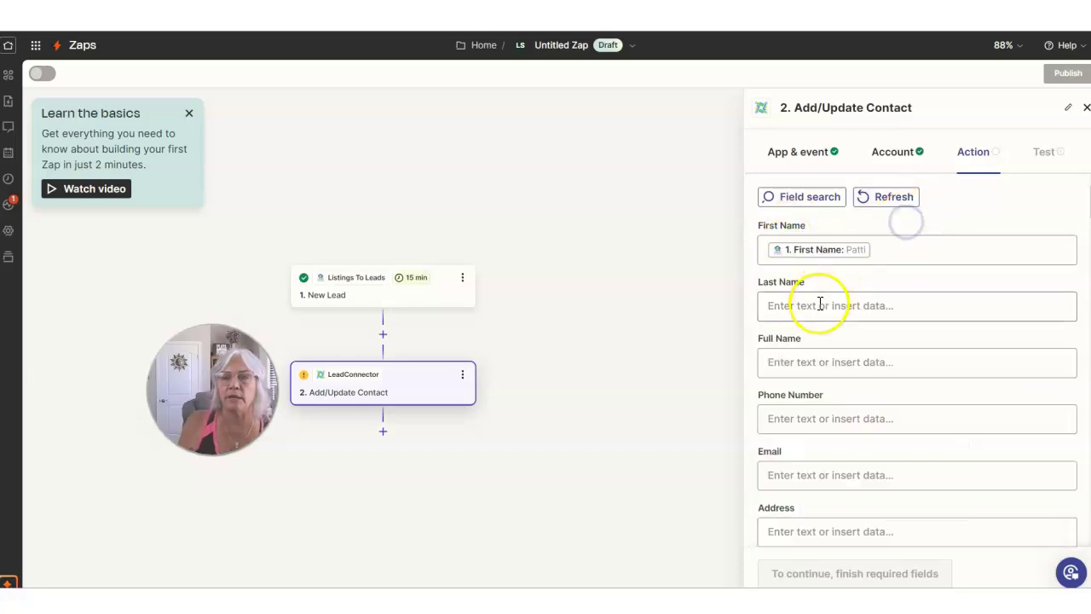
pyautogui.click(831, 483)
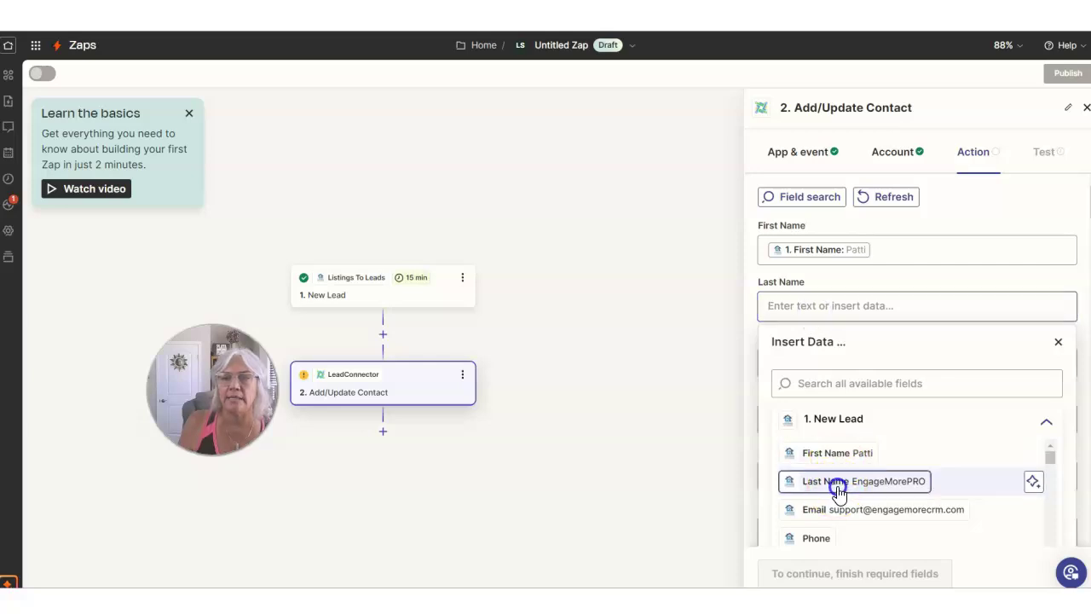
pyautogui.click(919, 271)
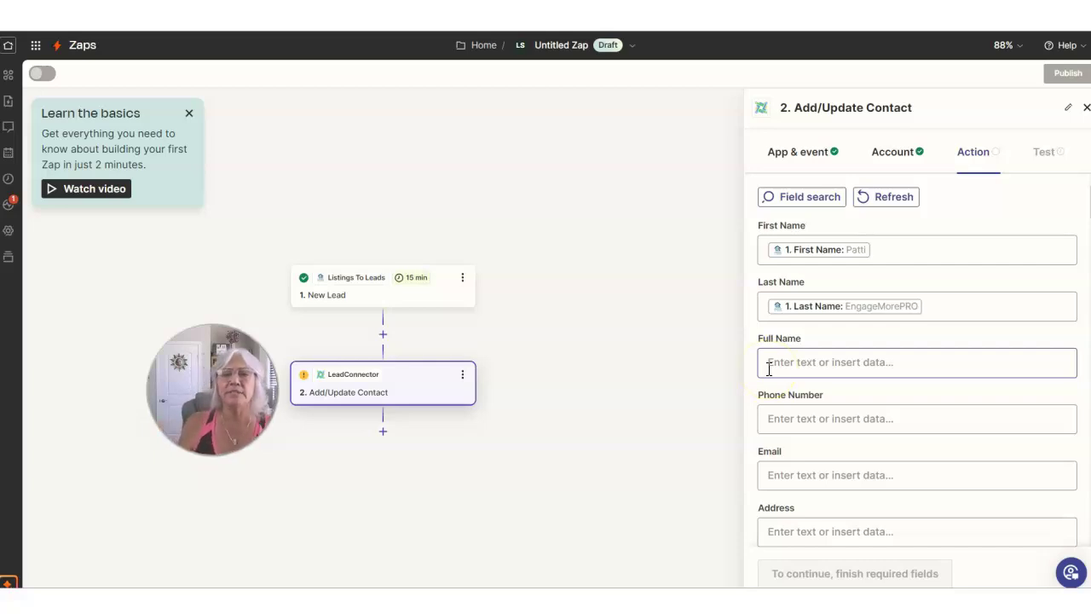
pyautogui.click(845, 307)
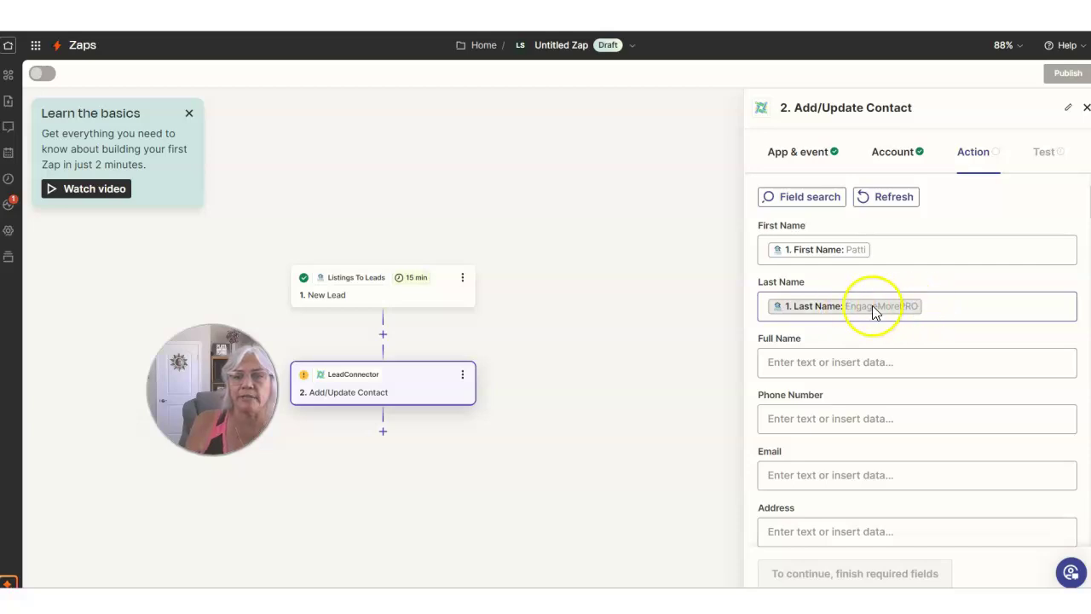
pyautogui.click(816, 361)
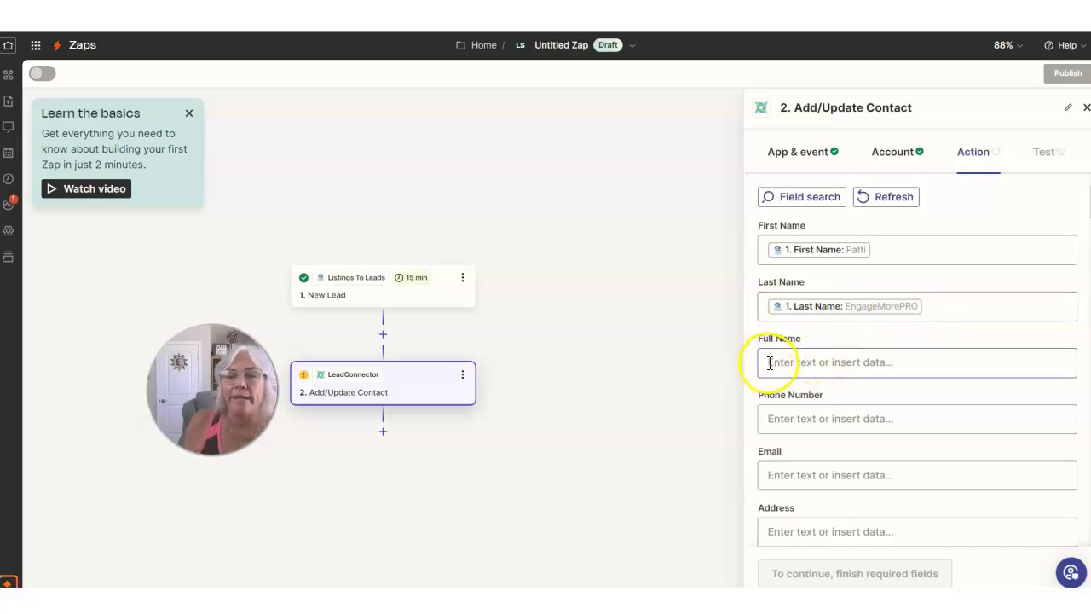
pyautogui.click(899, 415)
# Map Phone Number to the New Lead's Phone and Email to the New Lead's Email
pyautogui.scroll(-2, 898, 415)
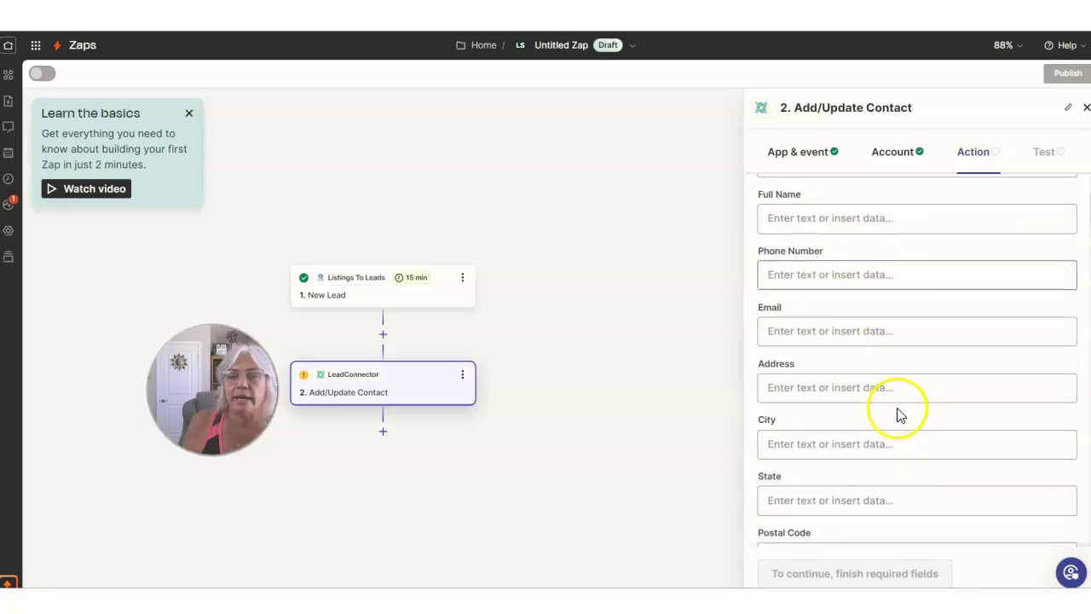
pyautogui.click(822, 274)
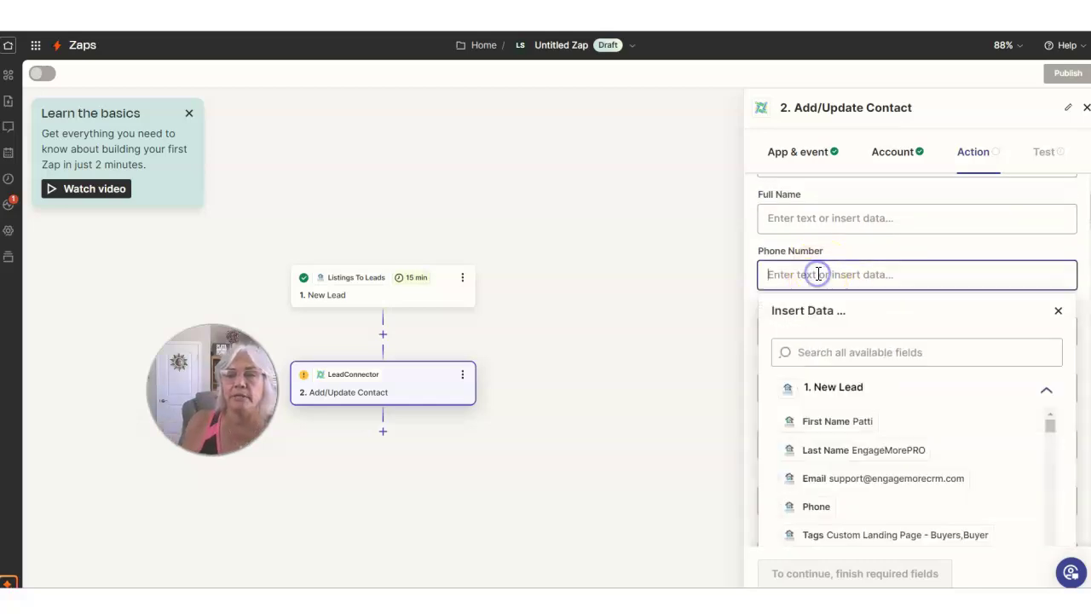
pyautogui.click(820, 507)
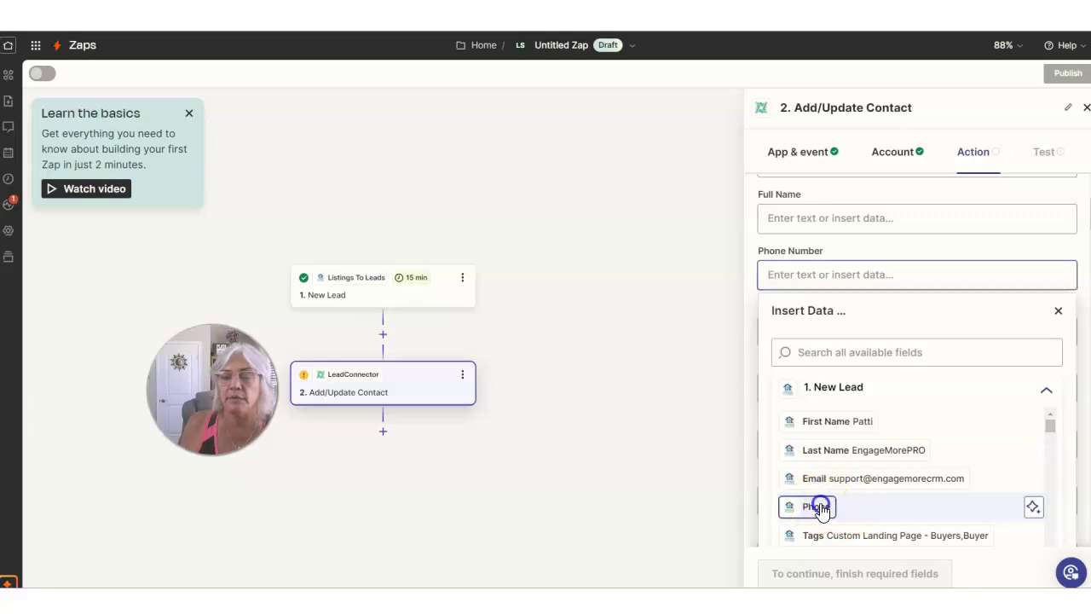
pyautogui.click(882, 246)
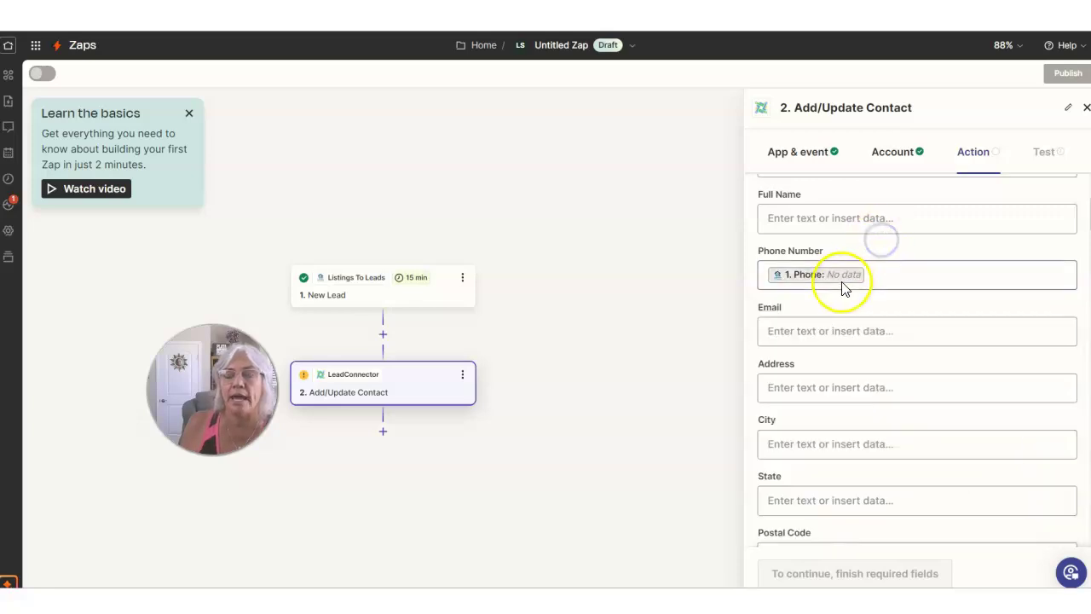
pyautogui.click(791, 334)
pyautogui.scroll(-1, 840, 494)
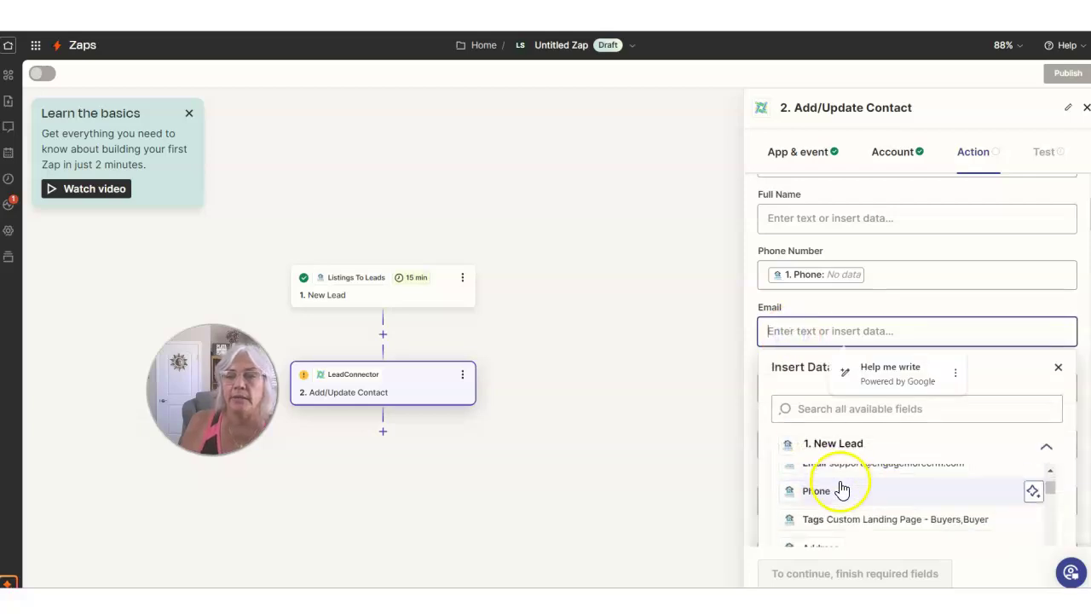
pyautogui.click(847, 474)
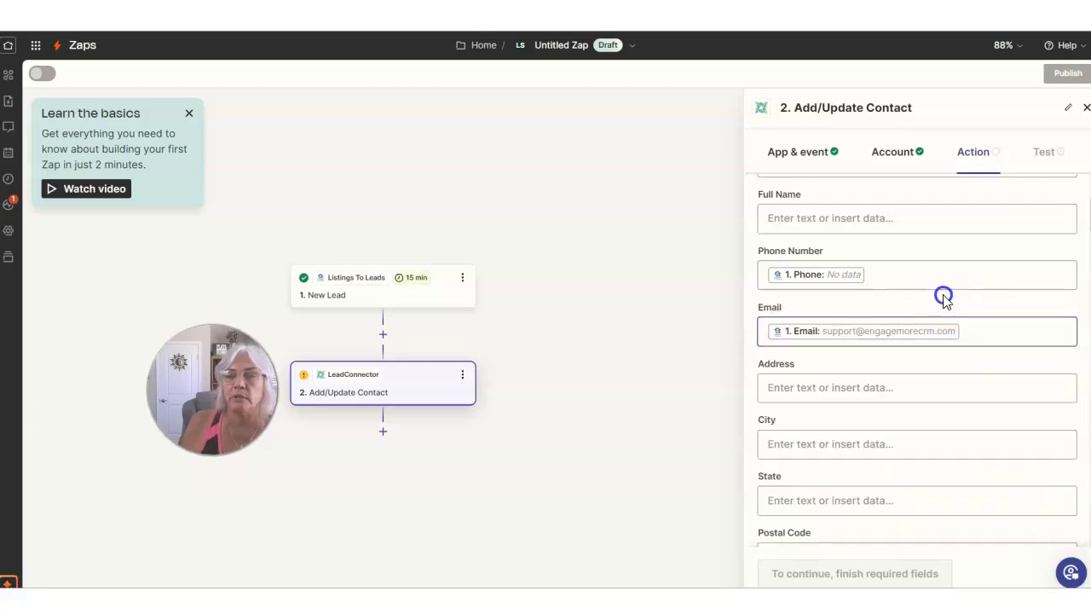
# Search the available data for ADDRE and map the Address field to the New Lead's Address
pyautogui.click(789, 386)
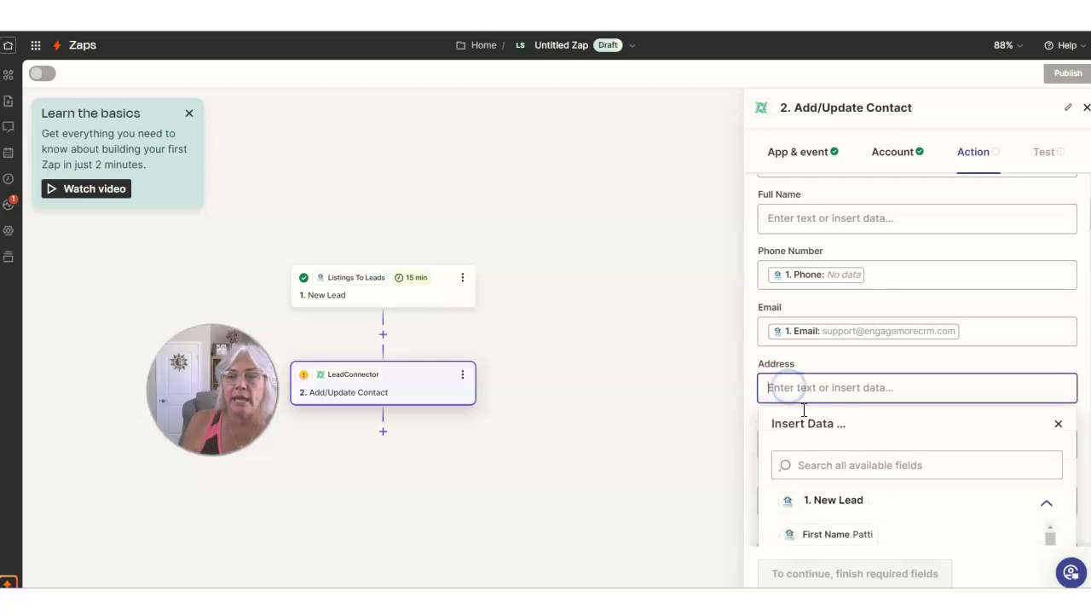
pyautogui.click(817, 393)
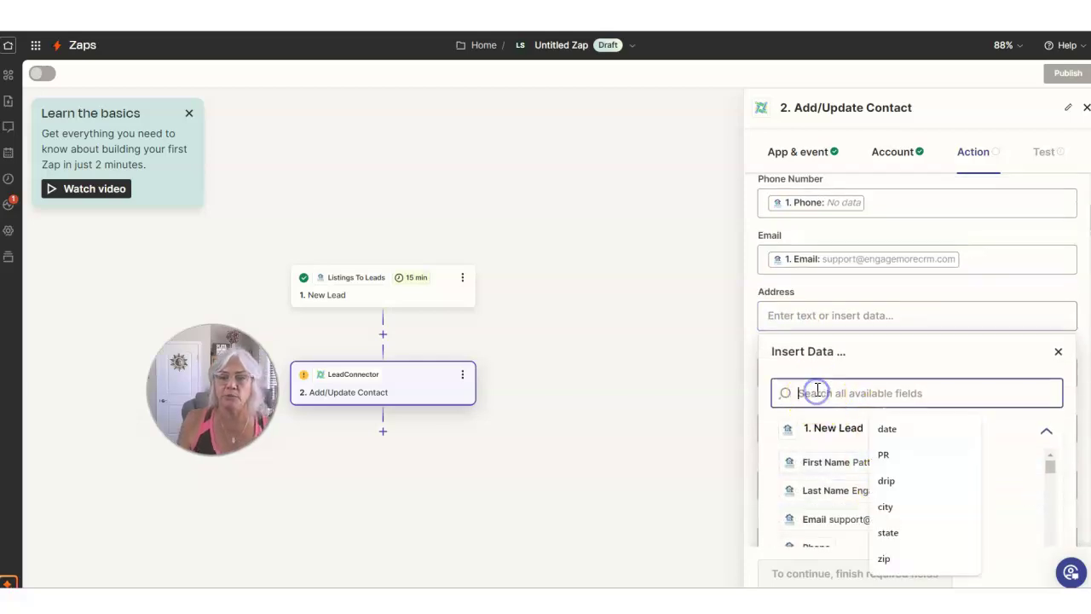
pyautogui.write('ADDRE')
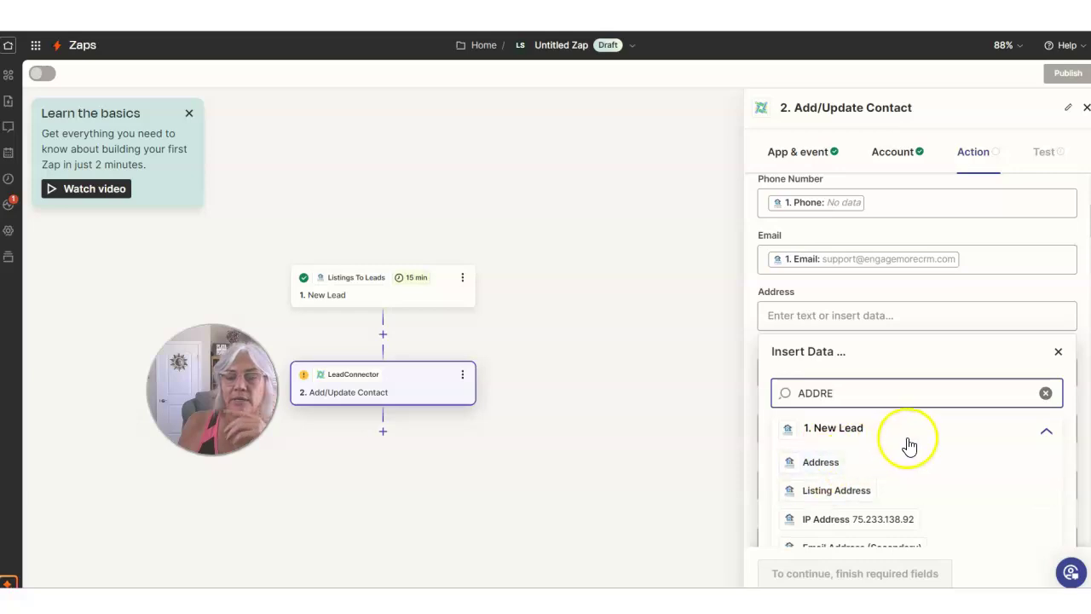
pyautogui.scroll(-1, 909, 445)
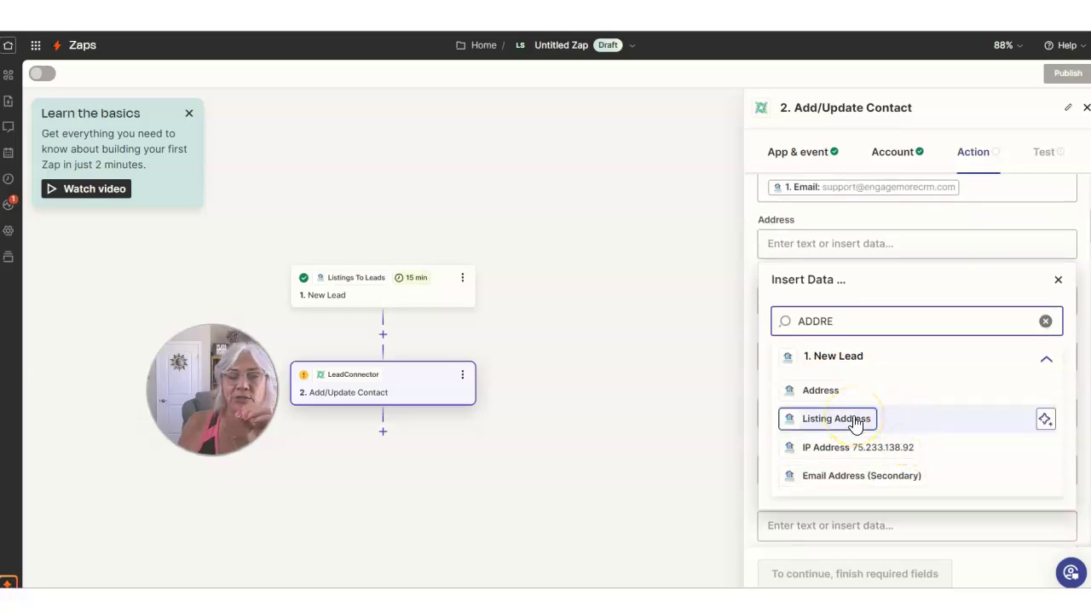
pyautogui.click(820, 391)
pyautogui.click(897, 273)
pyautogui.click(935, 246)
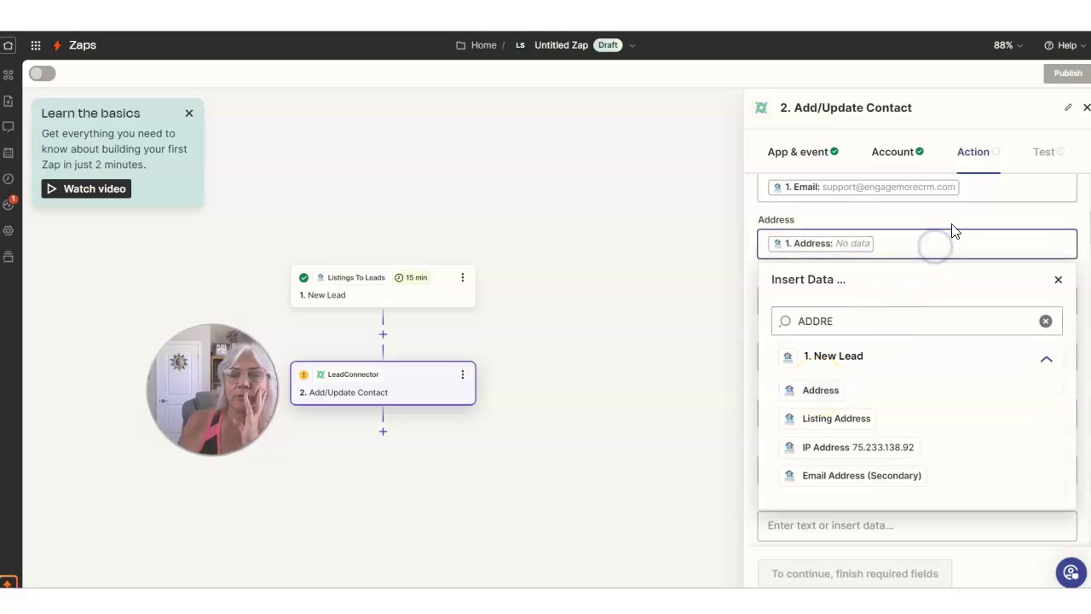
pyautogui.click(949, 223)
# Fill the City field with the text CITY followed by the New Lead's Lead City data
pyautogui.click(829, 295)
pyautogui.write('CITY')
pyautogui.click(833, 377)
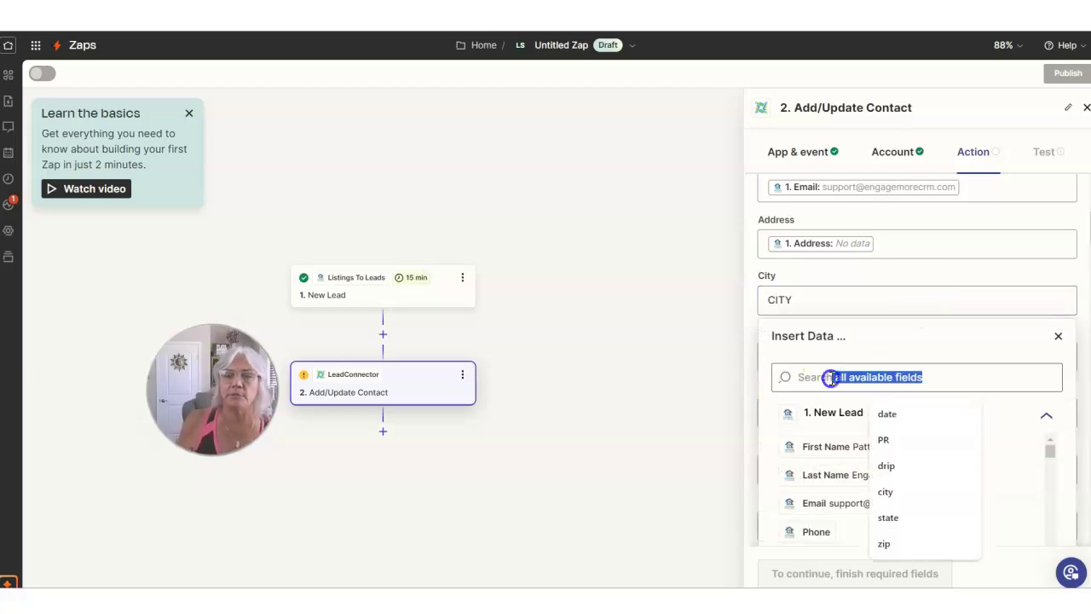
pyautogui.write('CiTY')
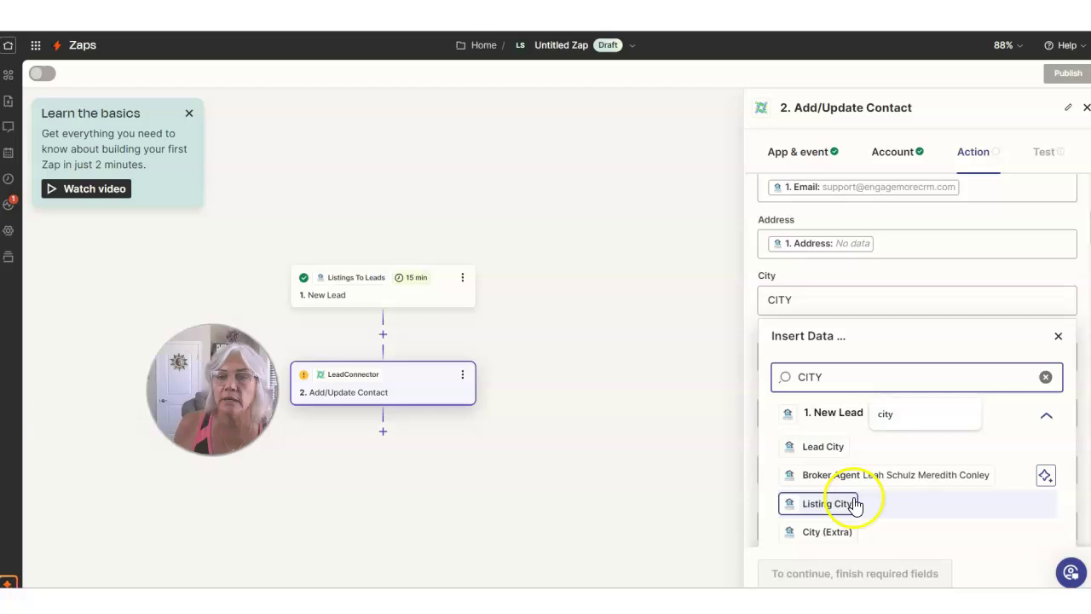
pyautogui.scroll(-1, 895, 482)
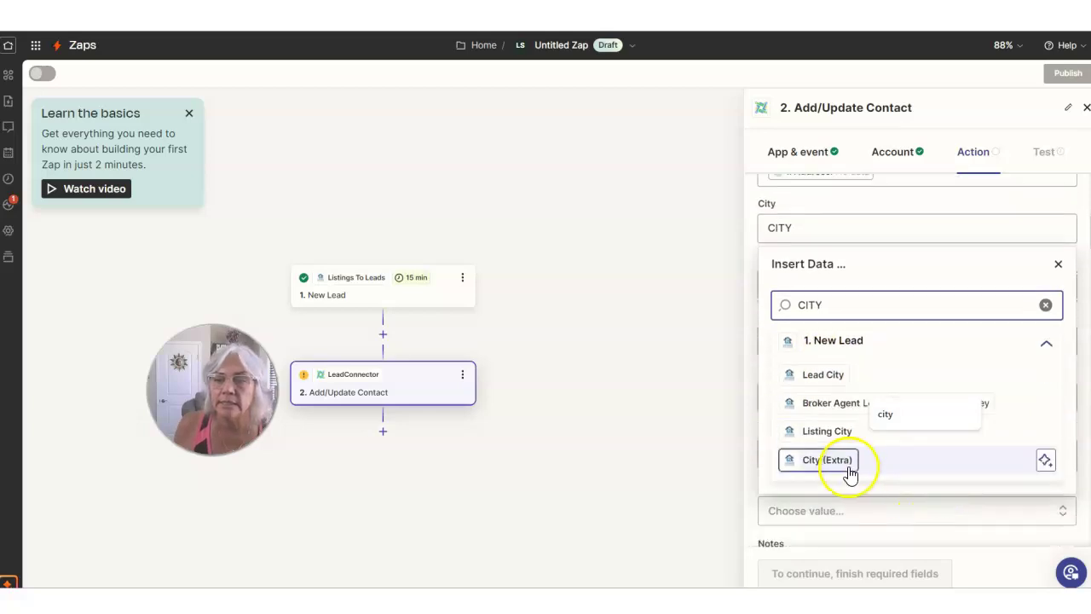
pyautogui.click(830, 376)
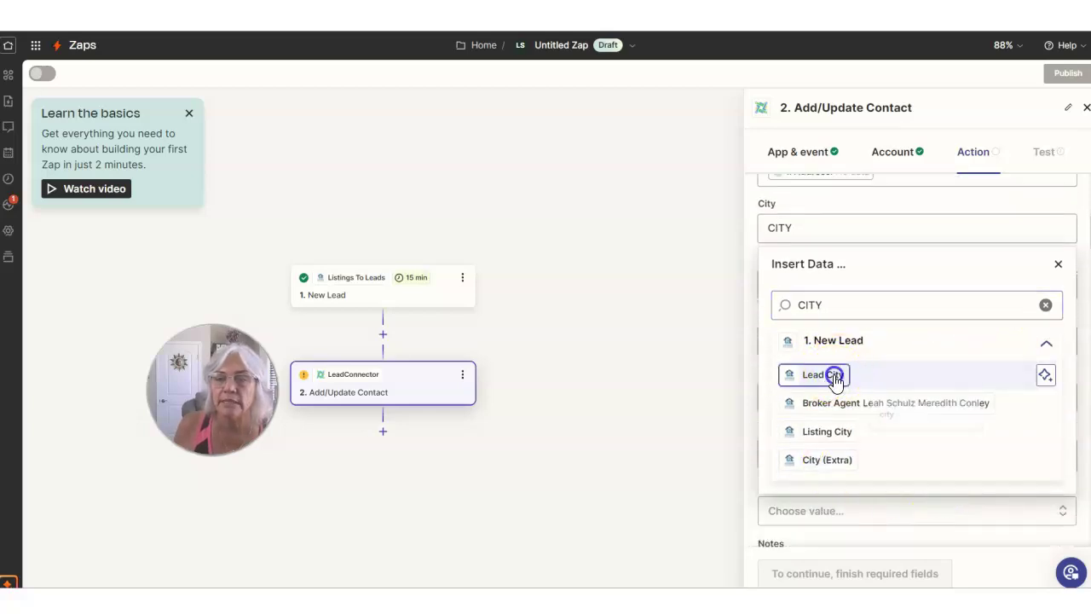
pyautogui.click(1059, 264)
# Fill the State field with the text STATE followed by the New Lead's Lead State data
pyautogui.click(826, 282)
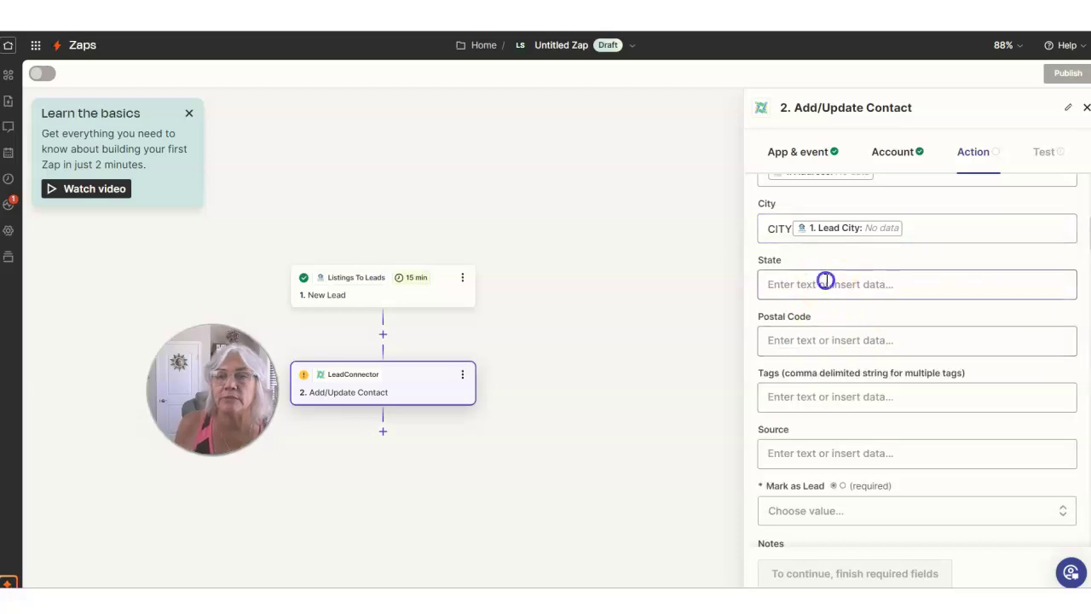
pyautogui.write('STATE')
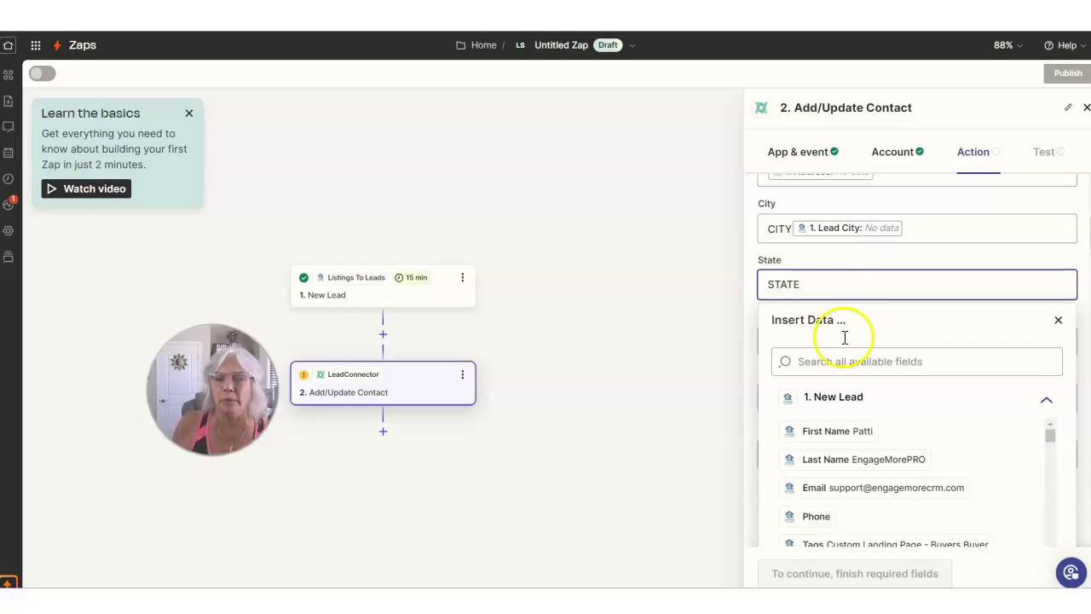
pyautogui.scroll(-5, 844, 486)
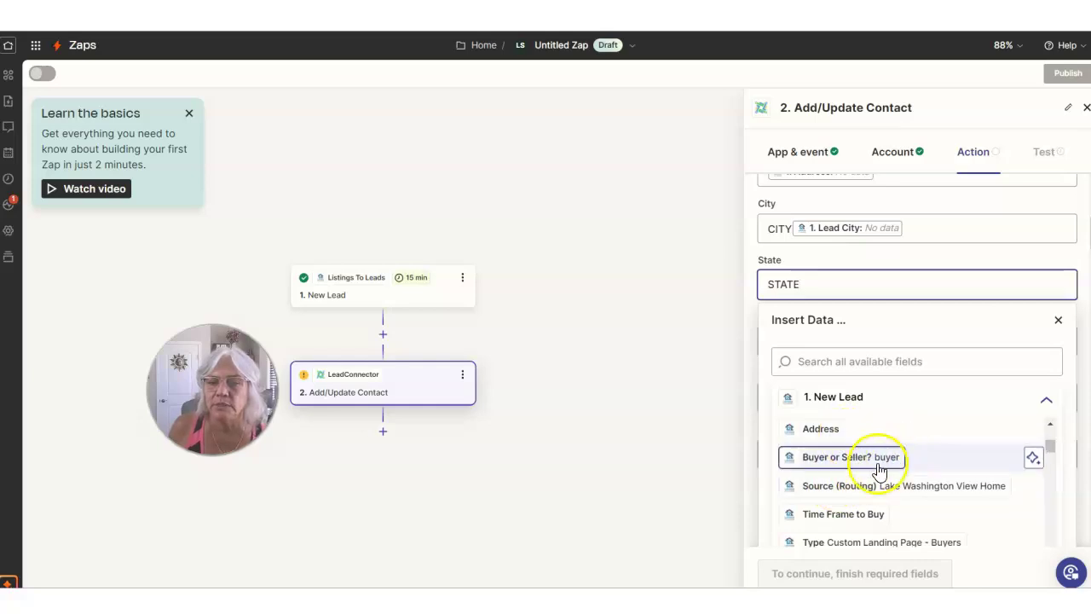
pyautogui.scroll(-2, 873, 533)
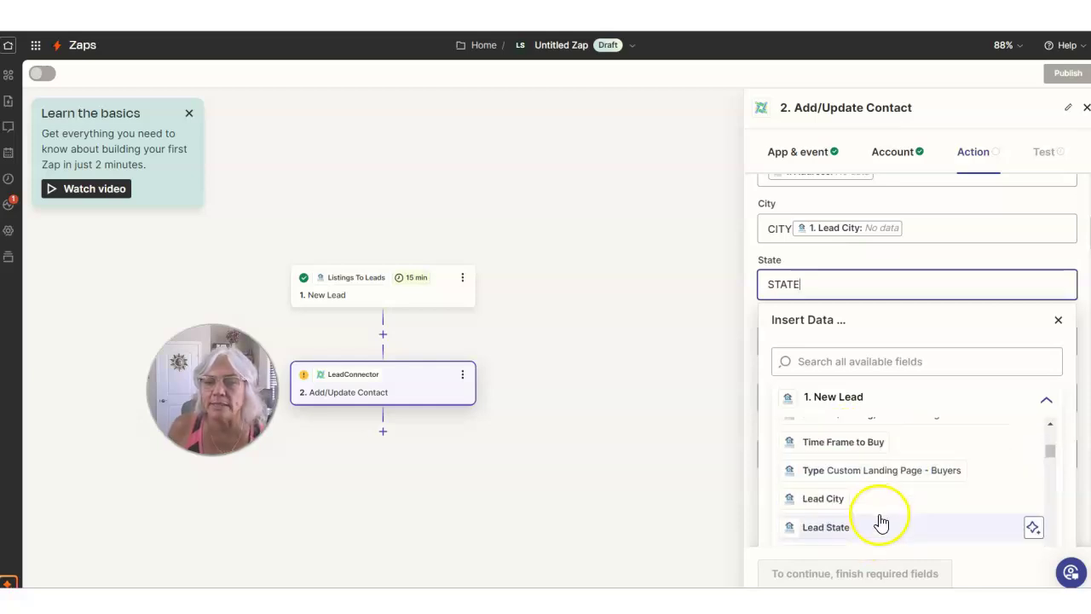
pyautogui.click(831, 528)
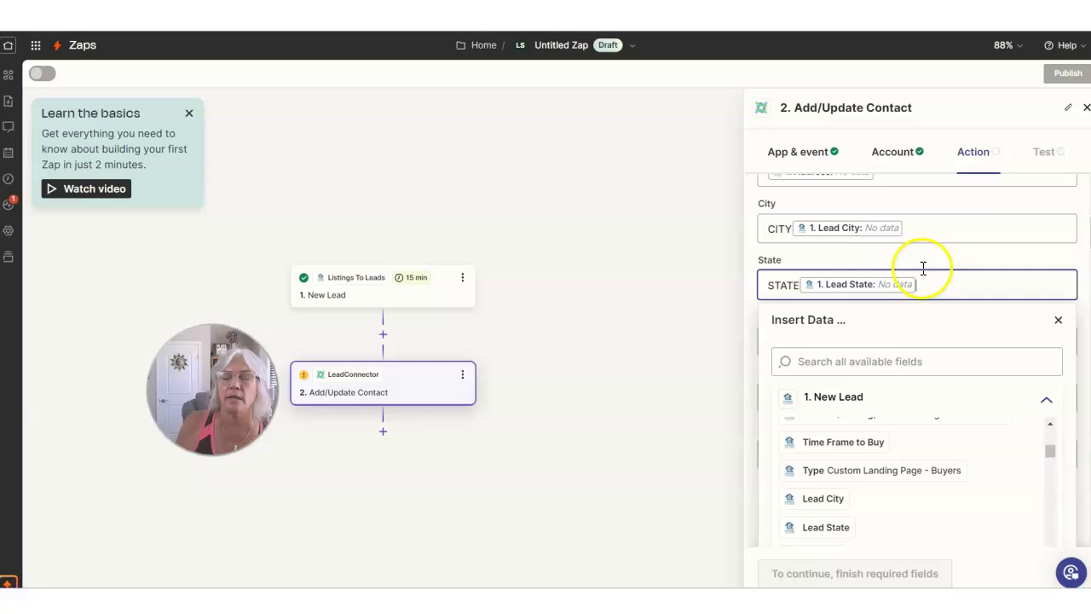
# Replace the State field's content with the fixed value WA
pyautogui.click(982, 278)
pyautogui.press('BackSpace')
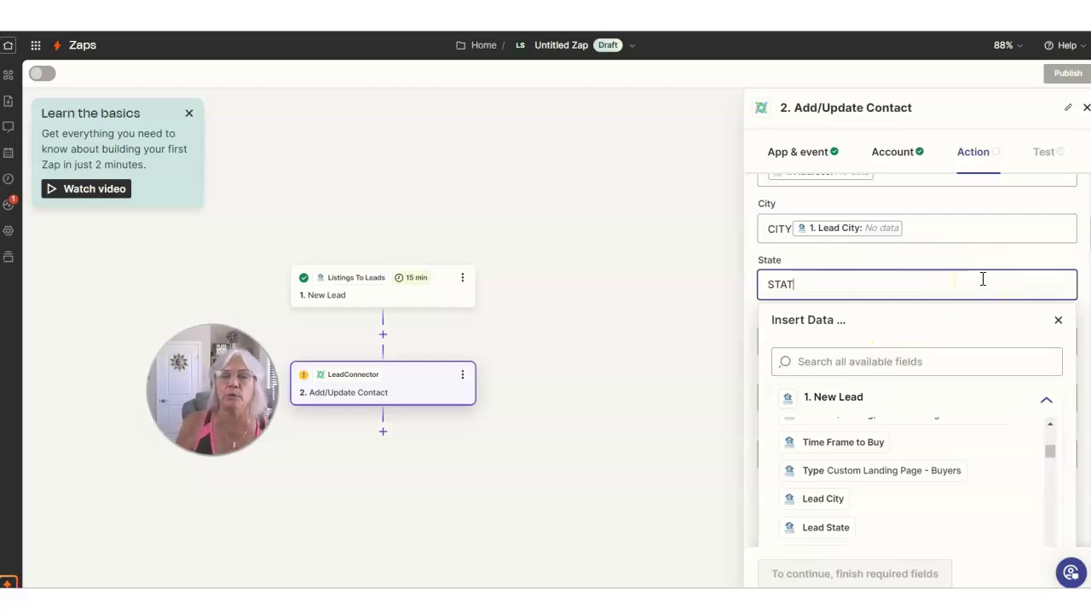
pyautogui.press('BackSpace')
pyautogui.press('BackSpace')
pyautogui.write('id')
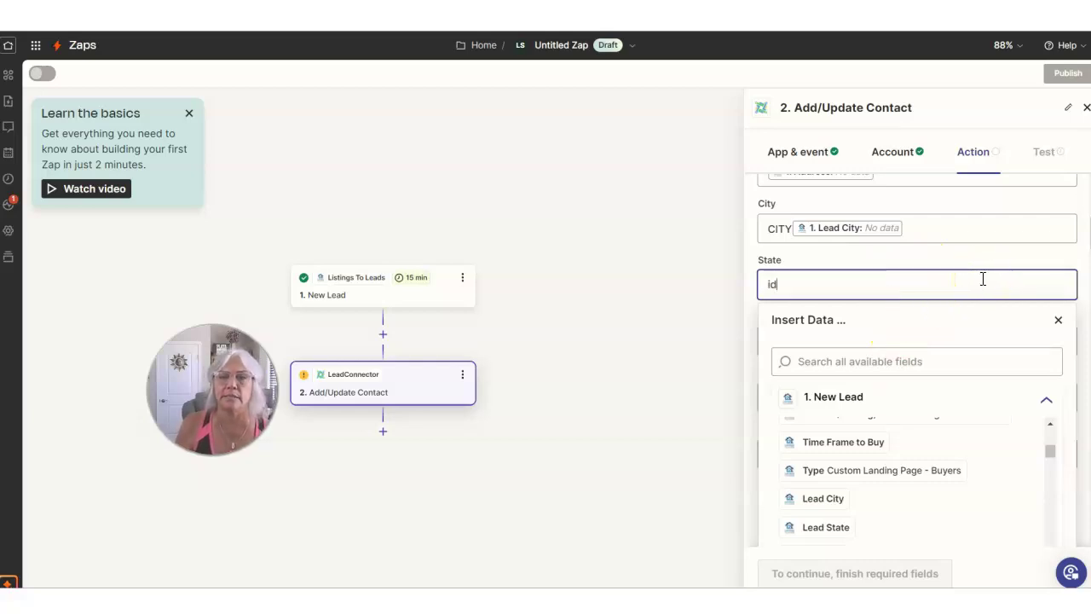
pyautogui.press('BackSpace')
pyautogui.press('BackSpace')
pyautogui.write('w')
pyautogui.press('BackSpace')
pyautogui.write('w')
pyautogui.press('BackSpace')
pyautogui.write('WA')
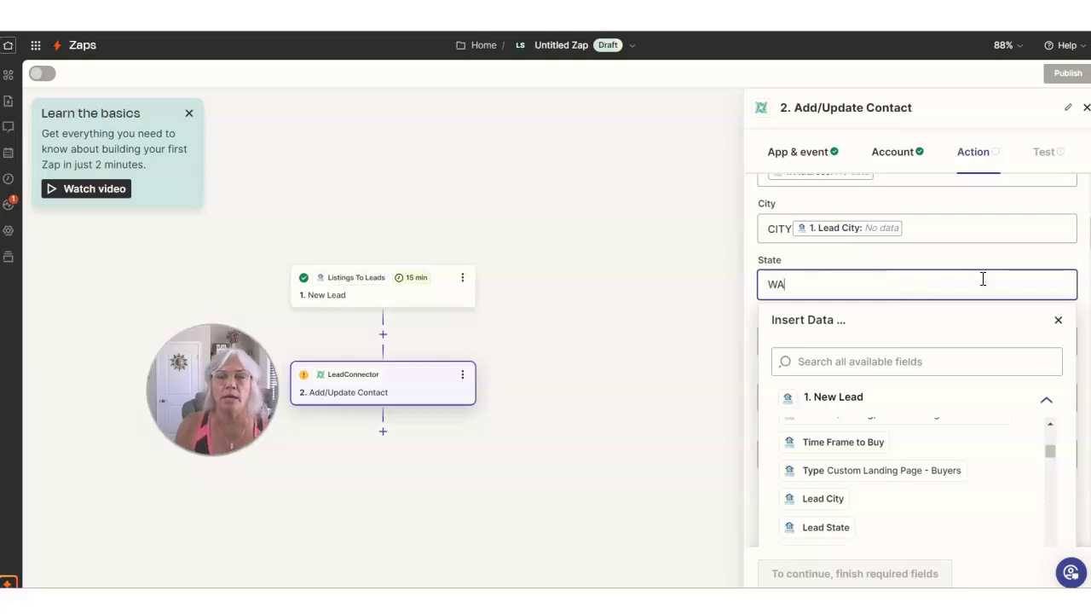
pyautogui.click(940, 260)
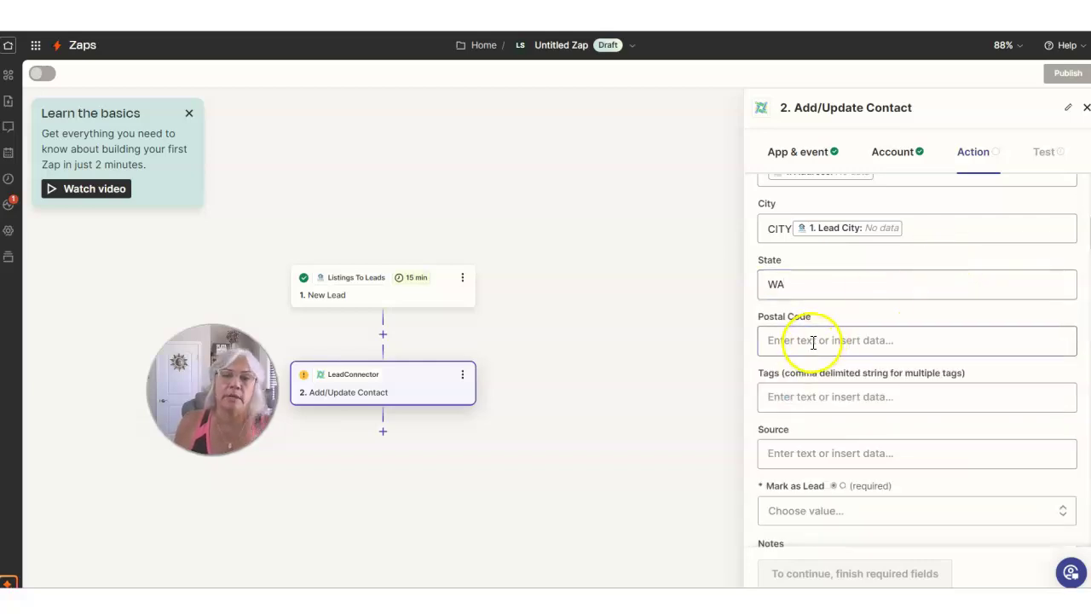
# Fill the Postal Code field with the text zip followed by the New Lead's Lead Zip data
pyautogui.click(813, 342)
pyautogui.scroll(-2, 878, 499)
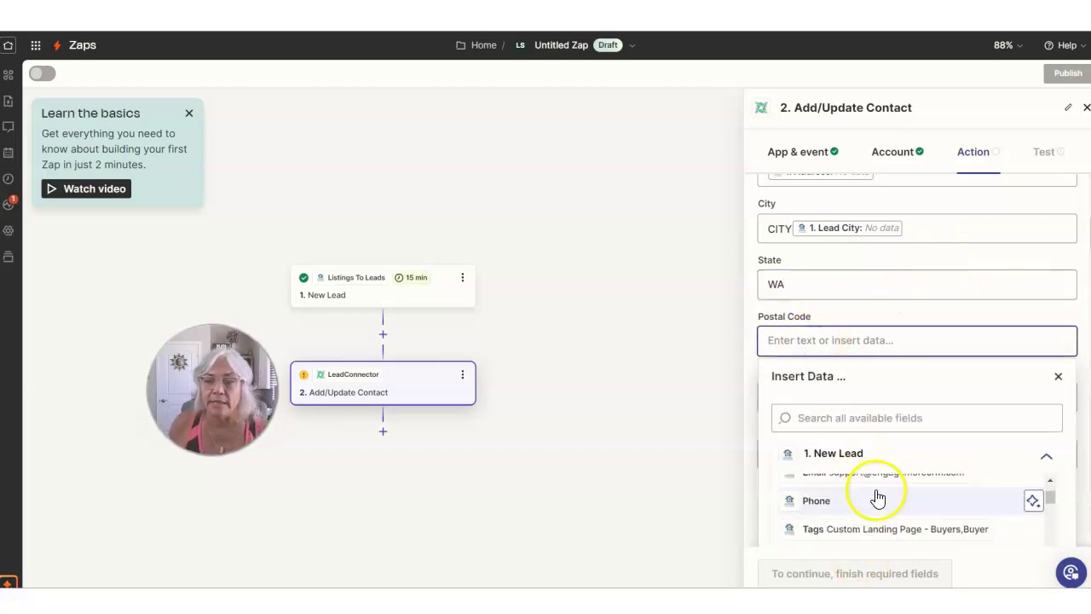
pyautogui.write('zip')
pyautogui.click(837, 418)
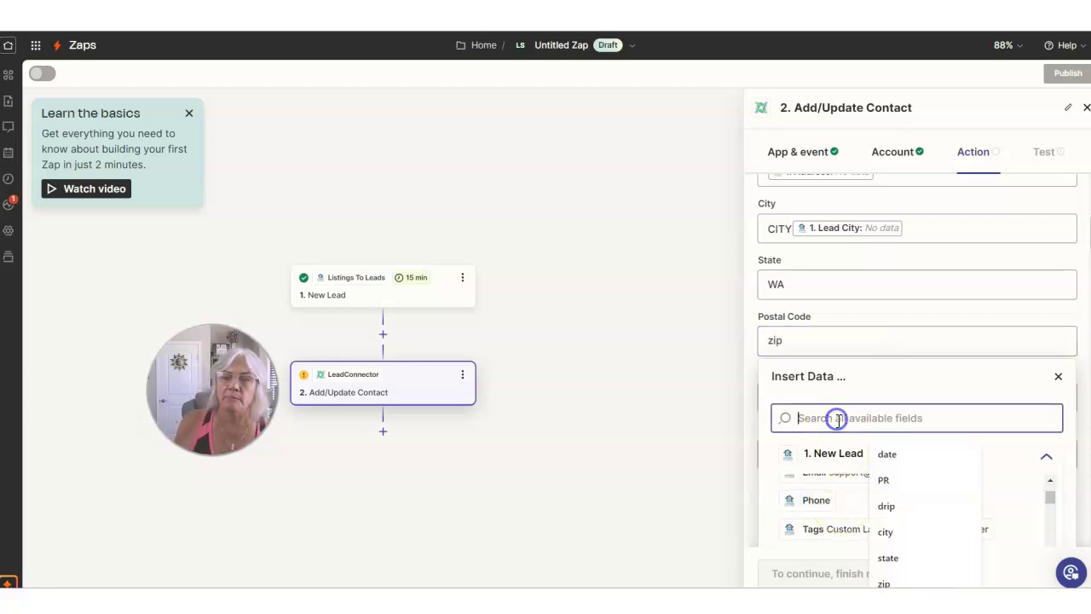
pyautogui.write('zip')
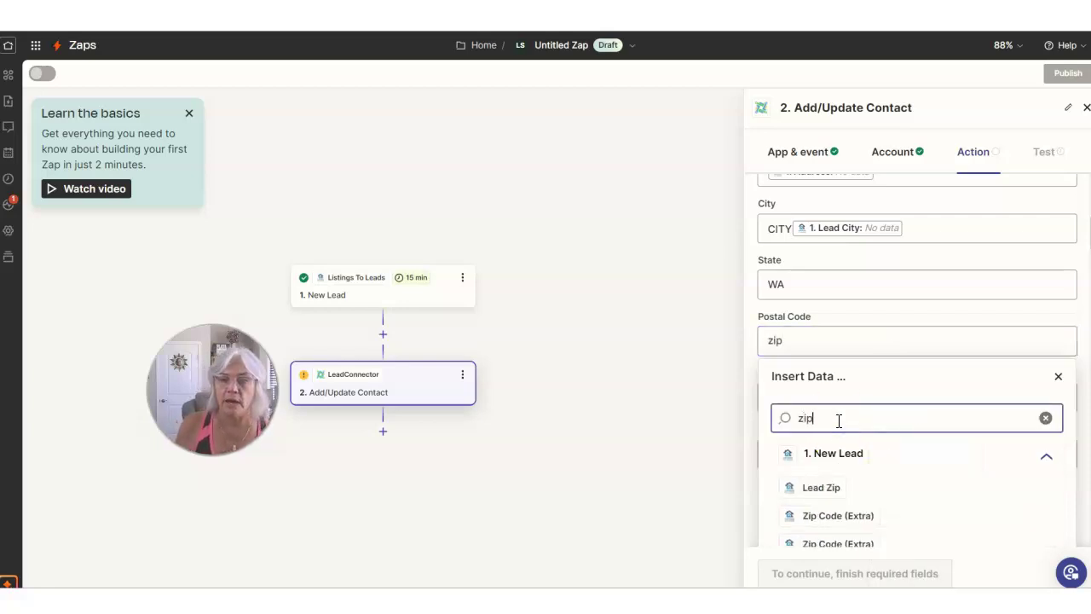
pyautogui.click(823, 488)
pyautogui.click(911, 385)
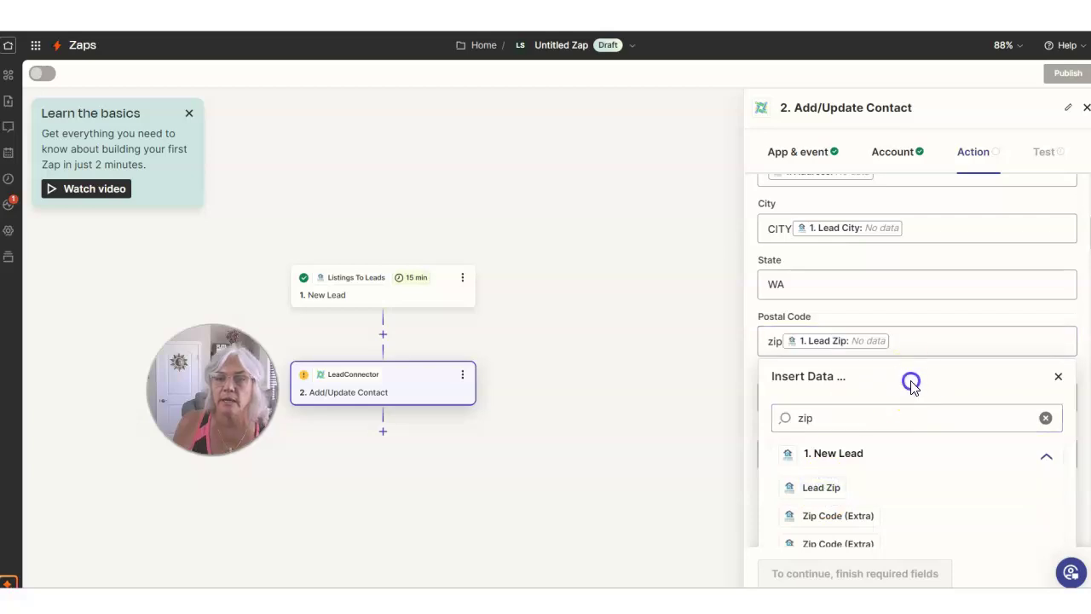
pyautogui.click(1058, 376)
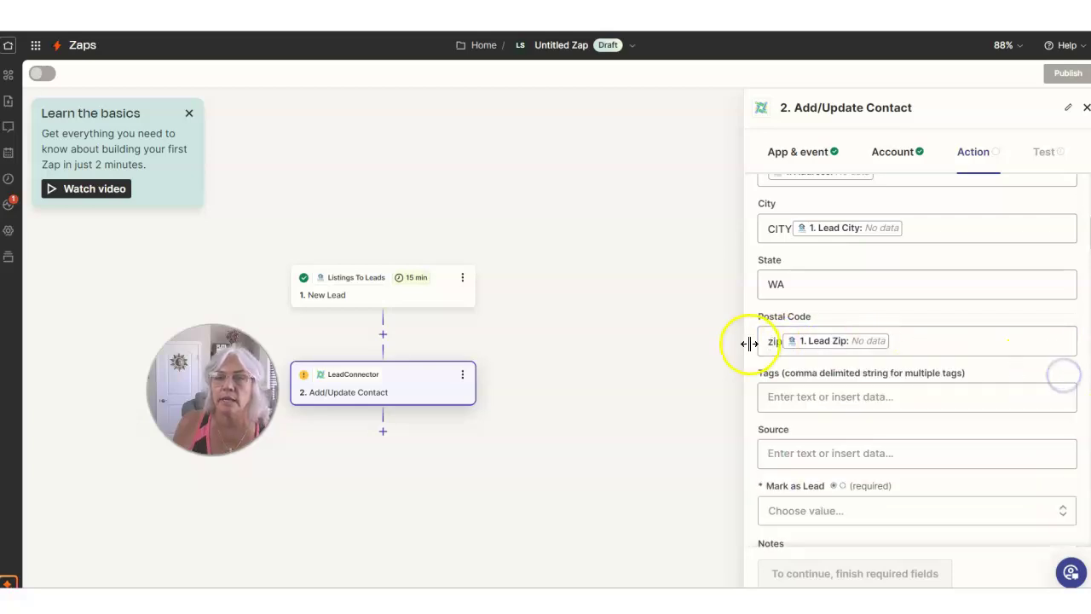
# Delete the text zip from the Postal Code field, keeping only the Lead Zip data
pyautogui.moveTo(767, 342); pyautogui.dragTo(777, 340)
pyautogui.press('BackSpace')
pyautogui.press('BackSpace')
pyautogui.click(911, 300)
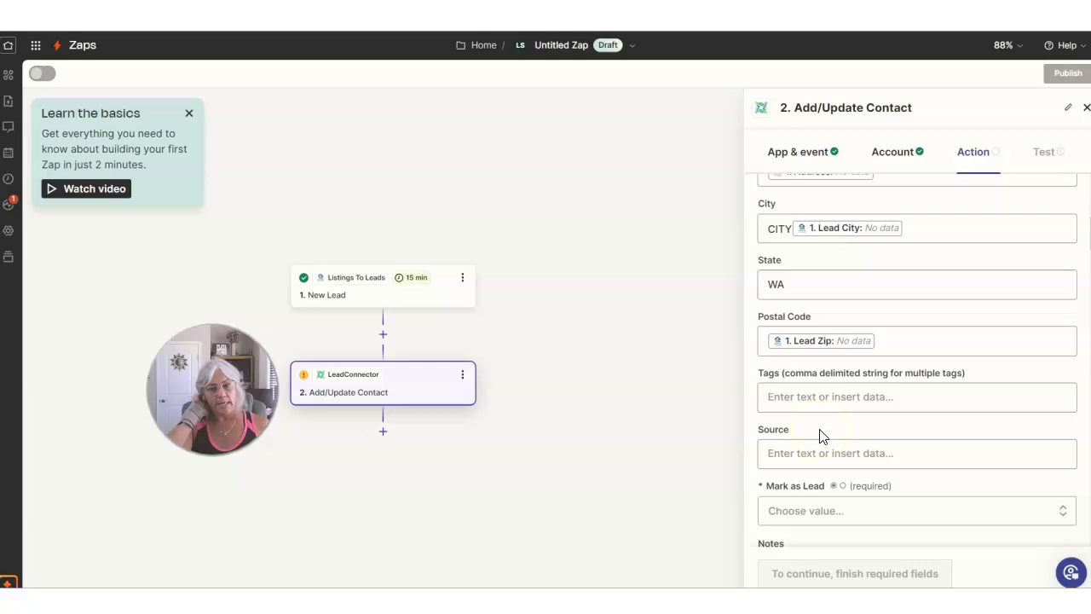
# Map the Source field to the New Lead's Source (Routing) data
pyautogui.scroll(-4, 884, 333)
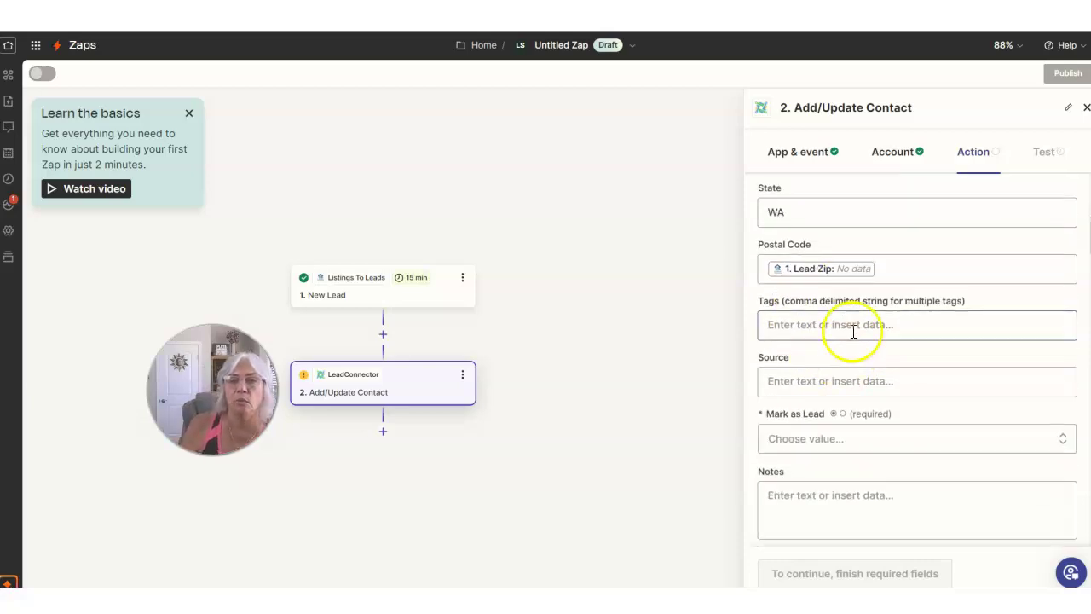
pyautogui.scroll(4, 918, 292)
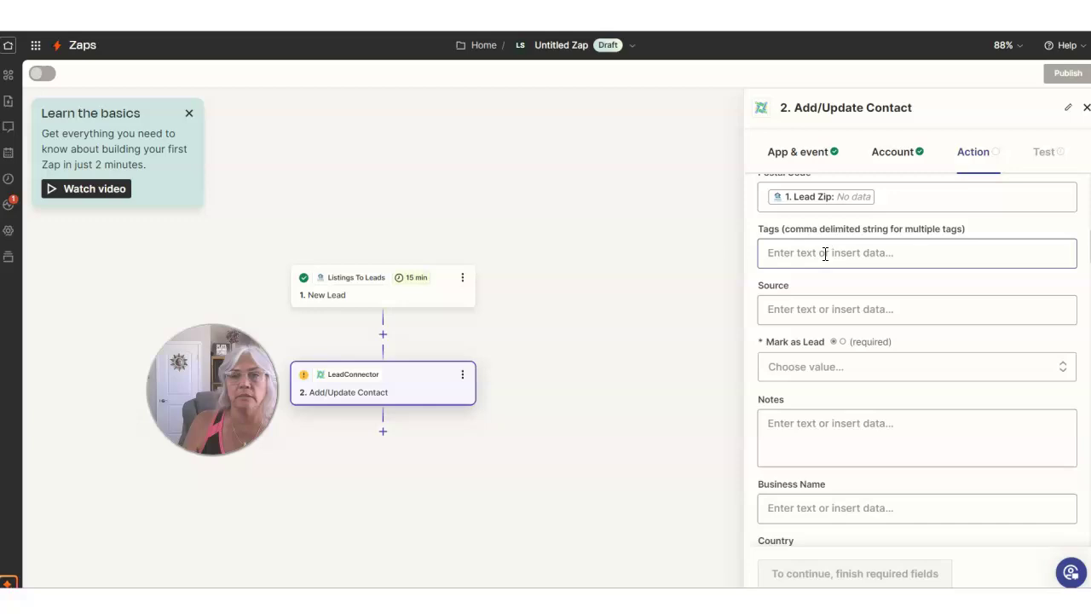
pyautogui.click(797, 312)
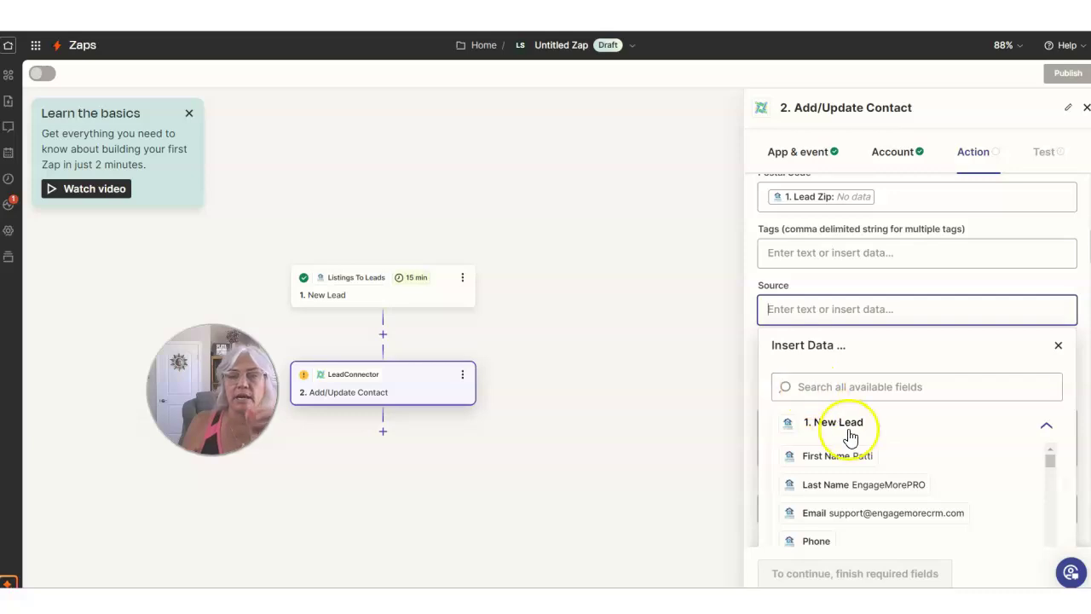
pyautogui.scroll(-4, 860, 457)
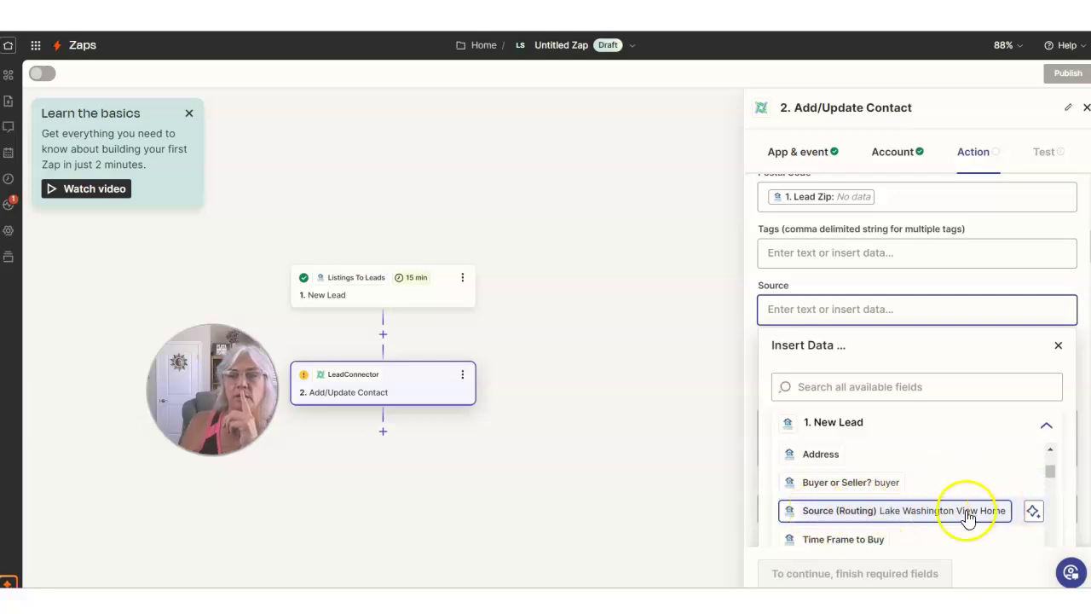
pyautogui.click(834, 514)
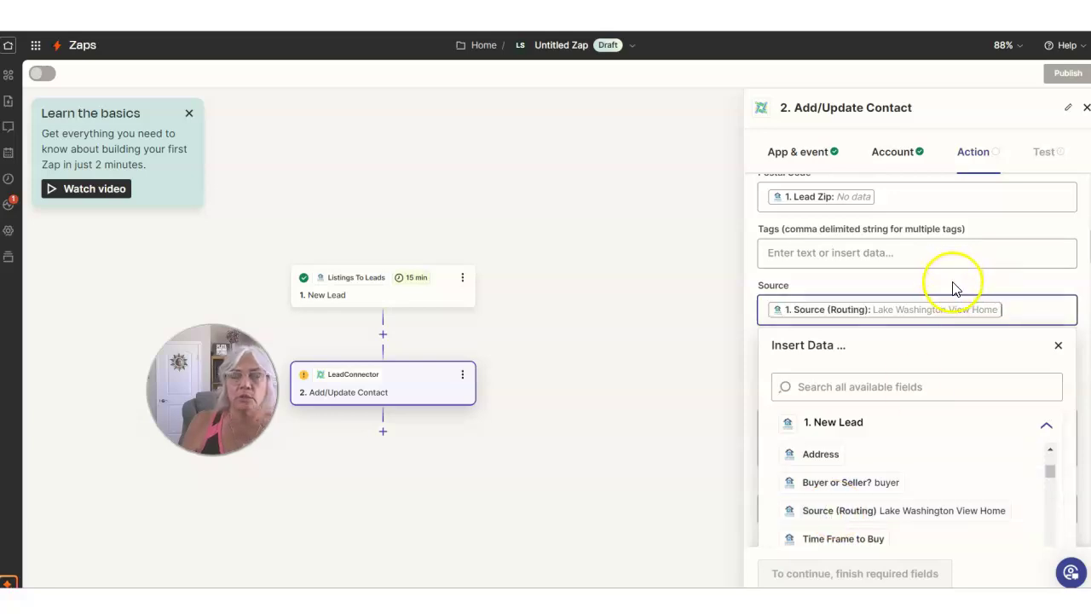
pyautogui.click(998, 285)
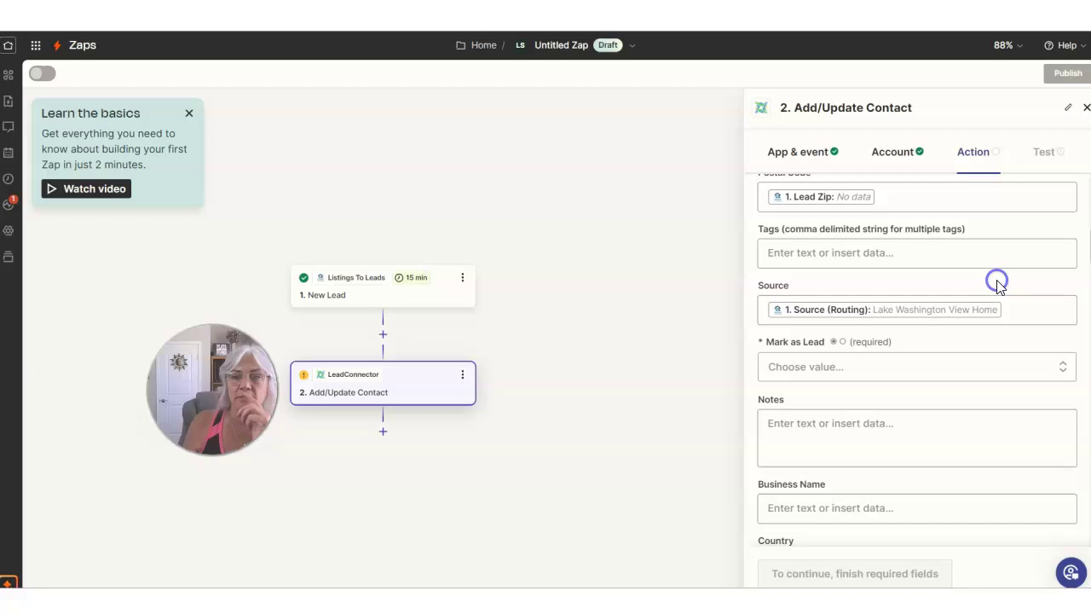
# Set the required Mark as Lead field to True
pyautogui.click(805, 368)
pyautogui.click(812, 368)
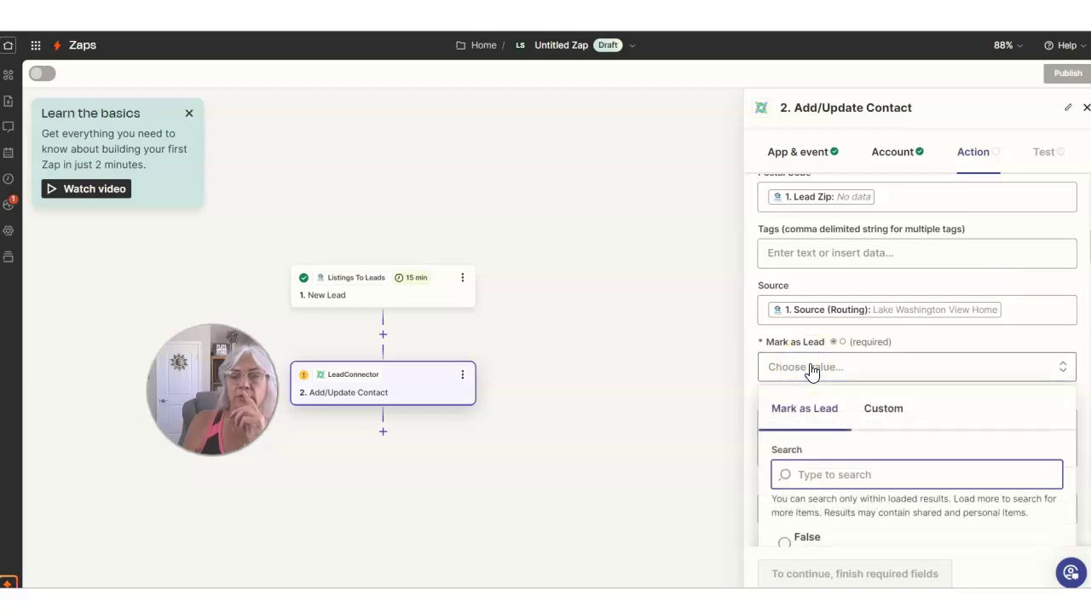
pyautogui.scroll(-2, 818, 499)
pyautogui.click(791, 441)
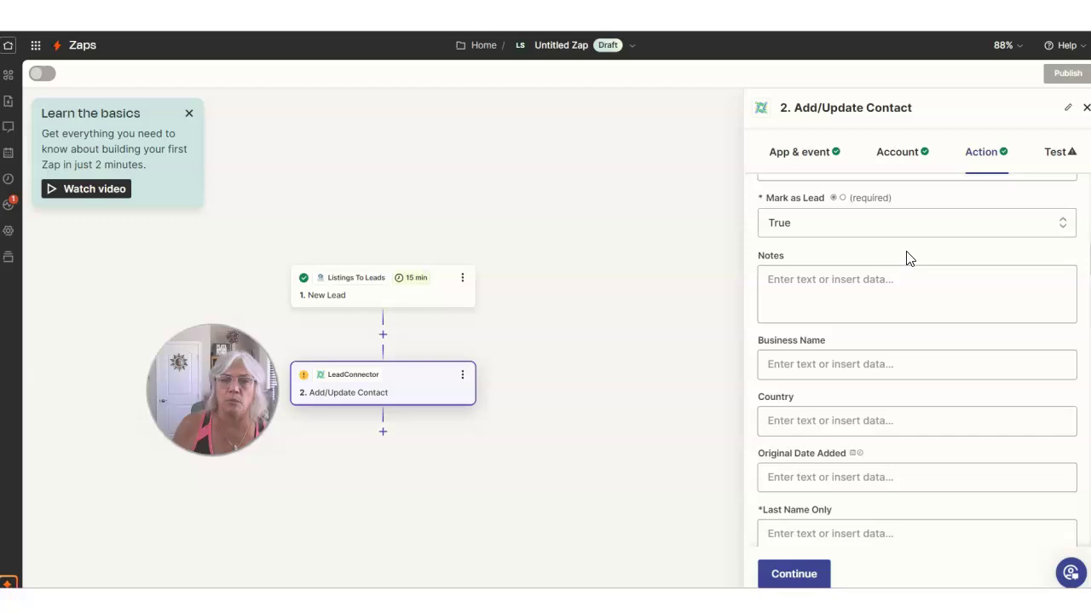
# Insert the New Lead's Time Frame to Buy data in the Notes field, preceded by the label TIME FRAME TO BUY:
pyautogui.click(828, 278)
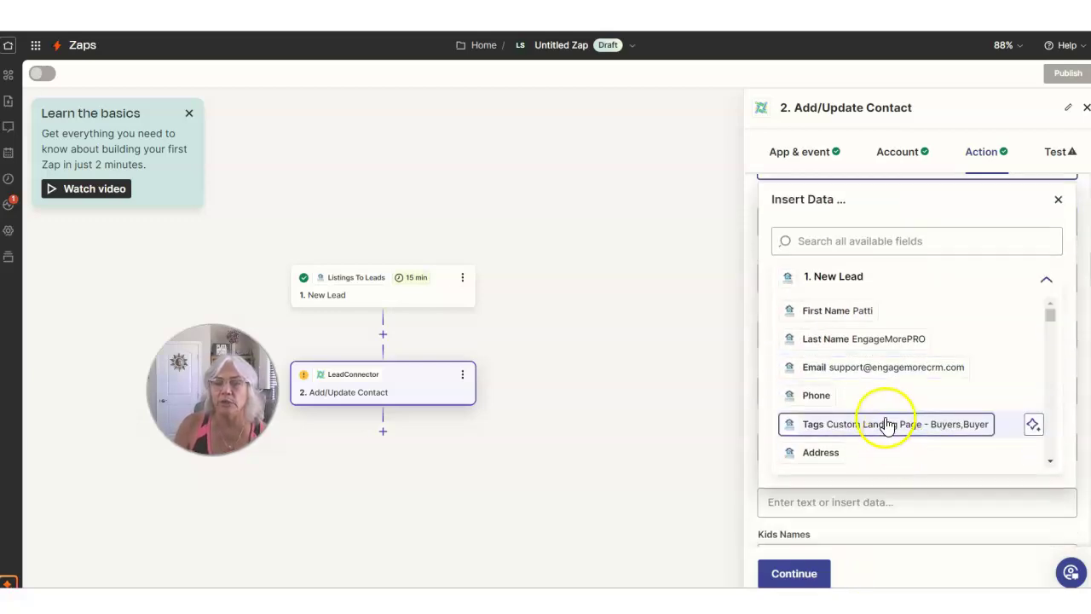
pyautogui.scroll(-2, 878, 409)
pyautogui.scroll(-1, 864, 418)
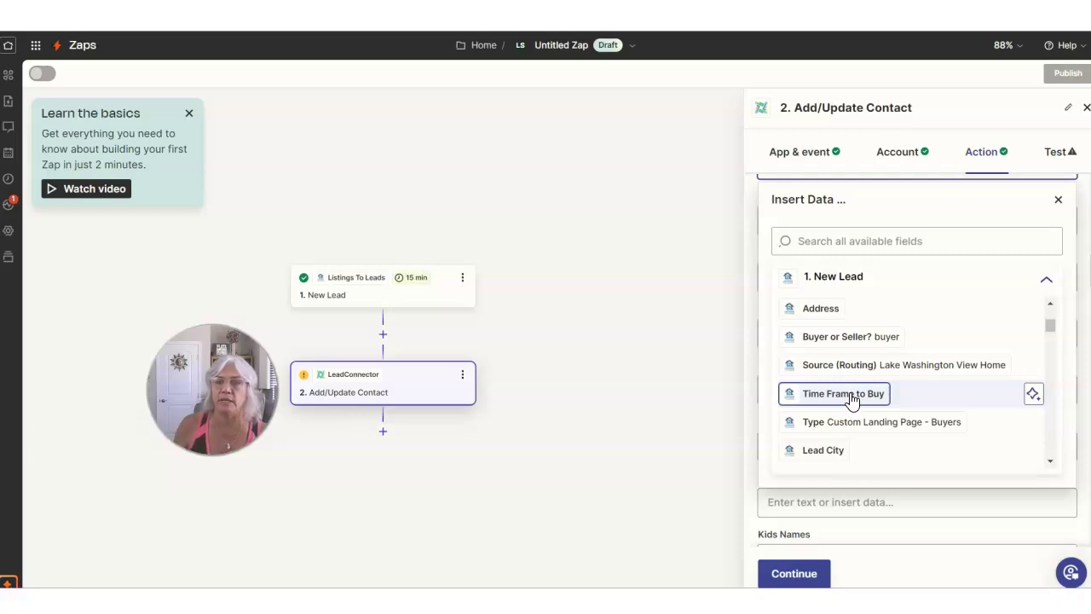
pyautogui.click(843, 400)
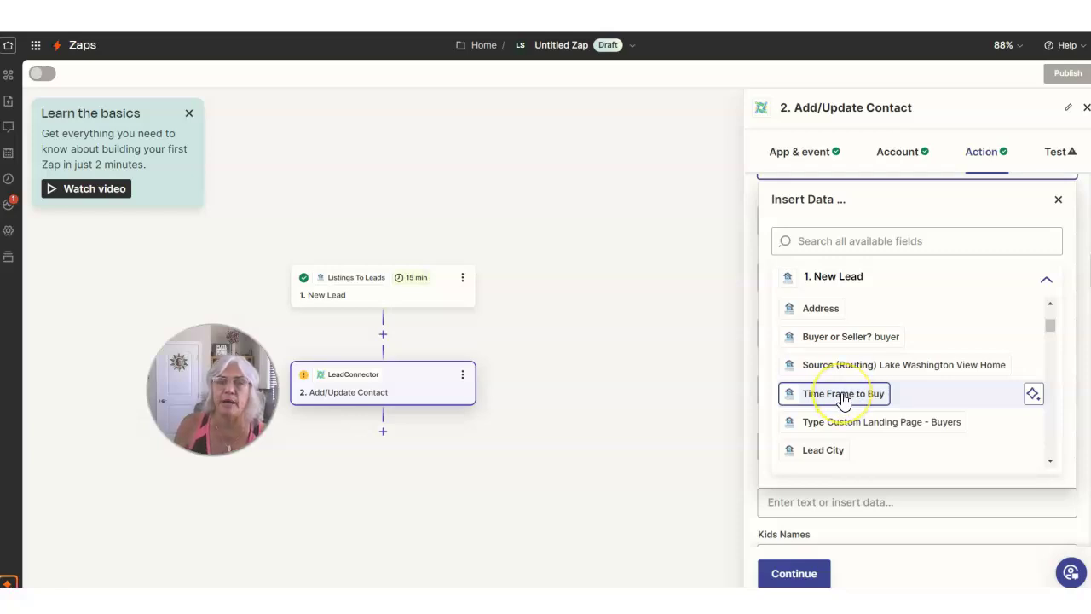
pyautogui.click(842, 397)
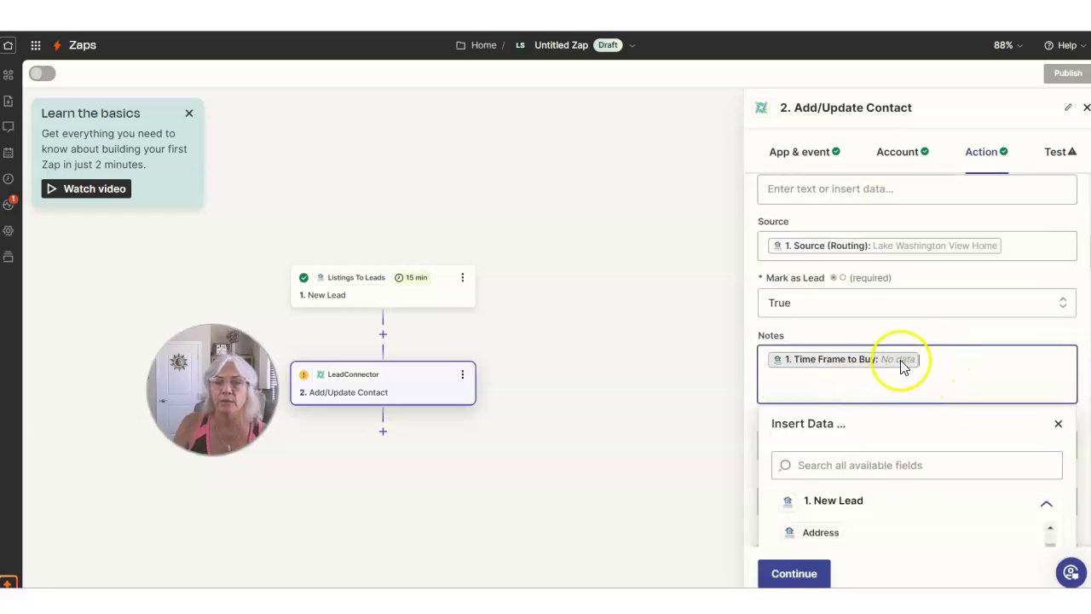
pyautogui.click(766, 363)
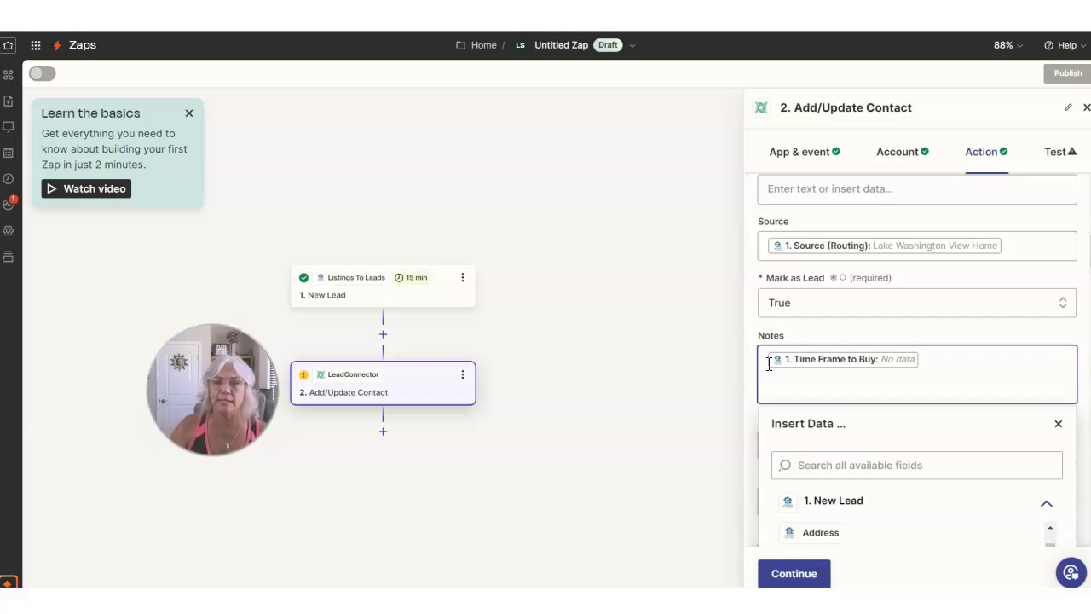
pyautogui.write('TIME FRAME TO BUY:')
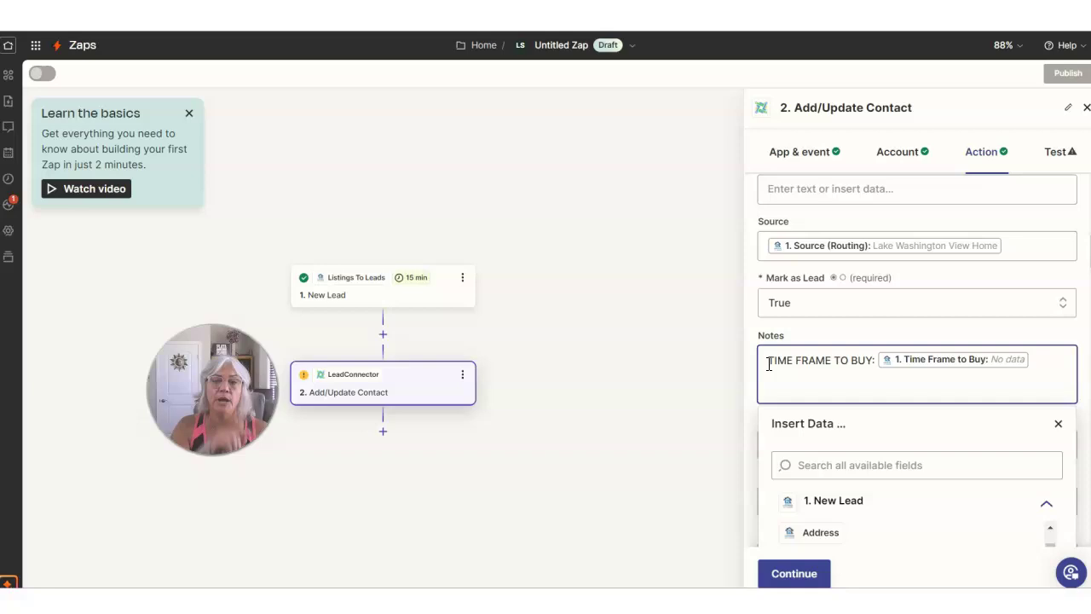
# Search the data available for the Notes field for TIME and for ESTIM, and clear the search
pyautogui.click(855, 464)
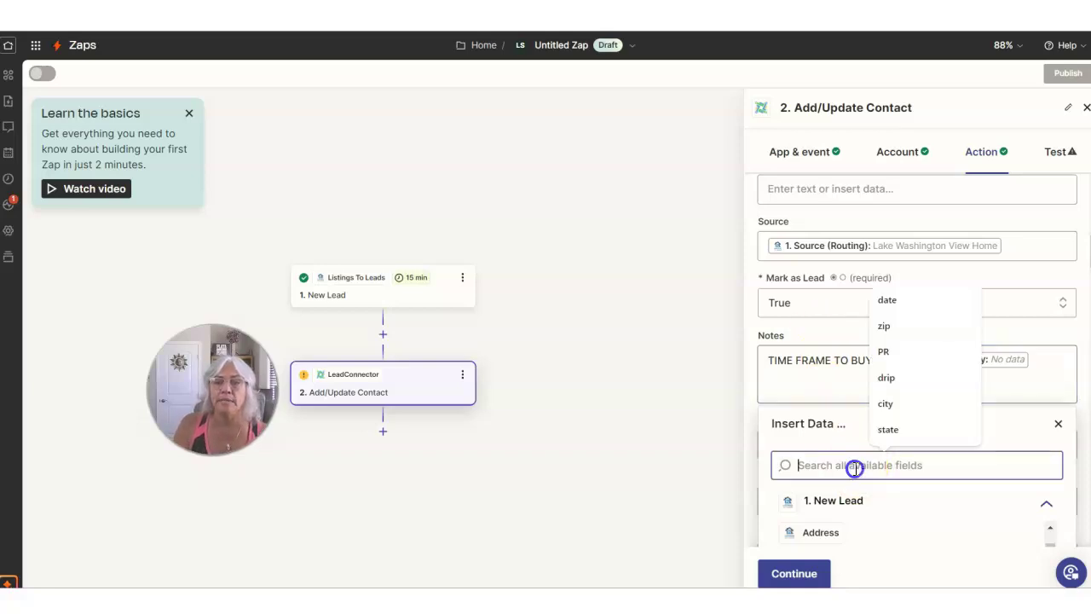
pyautogui.write('TIME')
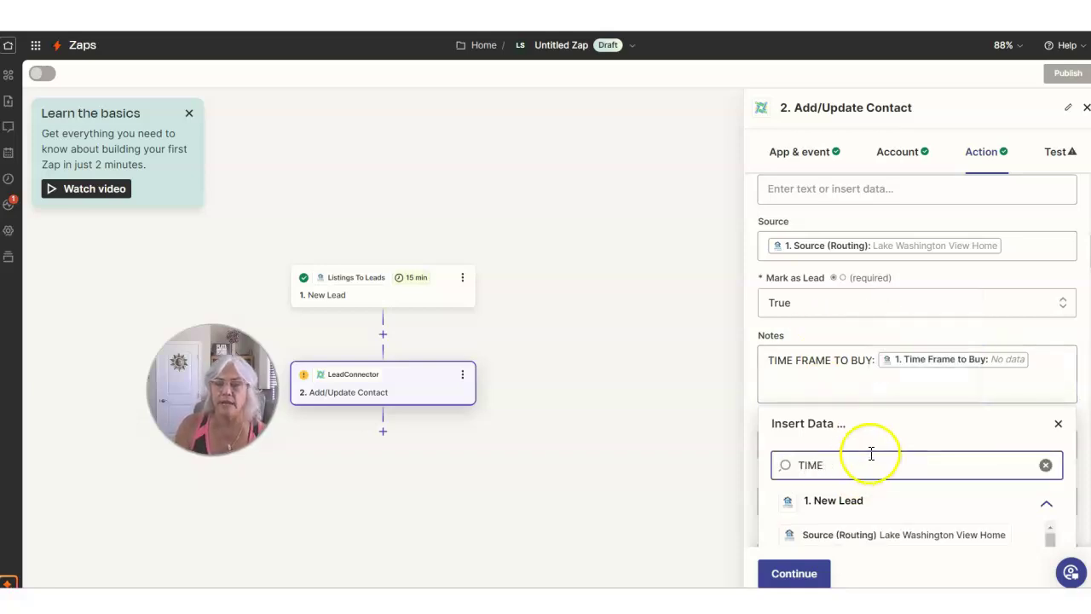
pyautogui.scroll(-6, 887, 460)
pyautogui.scroll(-5, 889, 495)
pyautogui.click(846, 332)
pyautogui.doubleClick(852, 327)
pyautogui.write('ESTIM')
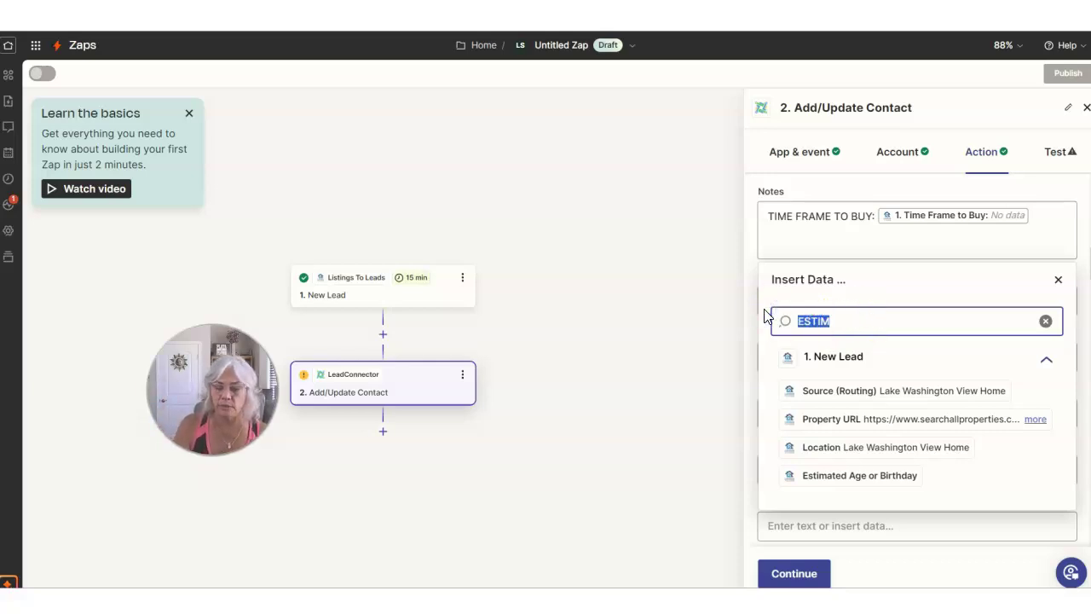
pyautogui.press('BackSpace')
# Look through the remaining Add/Update Contact fields, including buying time frame, Price/Budget, Property URL and Deal 1 details, for ones worth mapping
pyautogui.scroll(-5, 921, 528)
pyautogui.scroll(3, 878, 367)
pyautogui.scroll(-5, 881, 385)
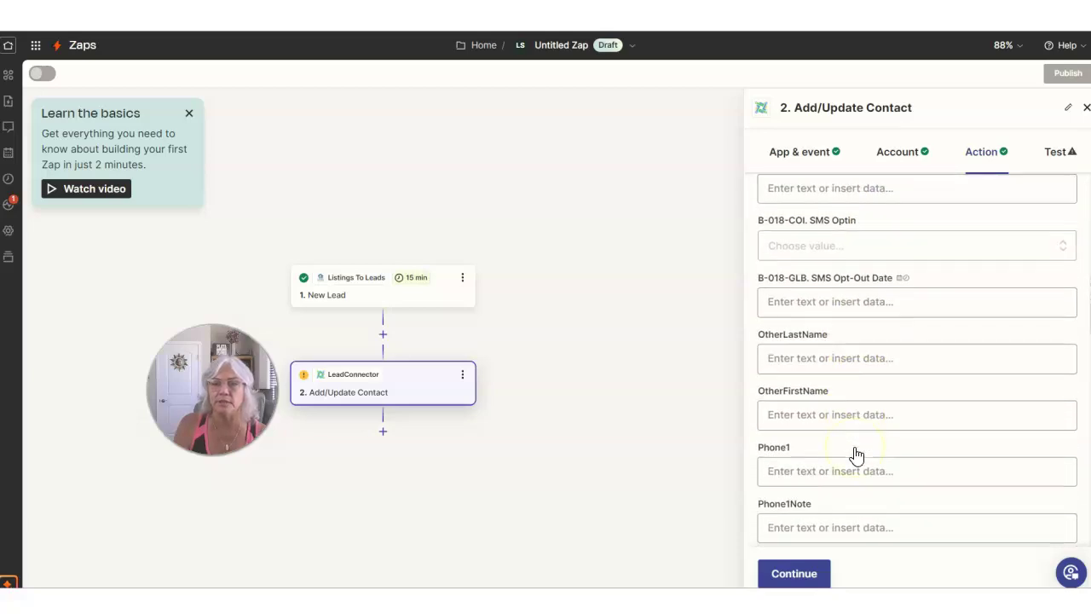
pyautogui.scroll(-3, 875, 450)
pyautogui.scroll(1, 874, 447)
pyautogui.scroll(-5, 874, 445)
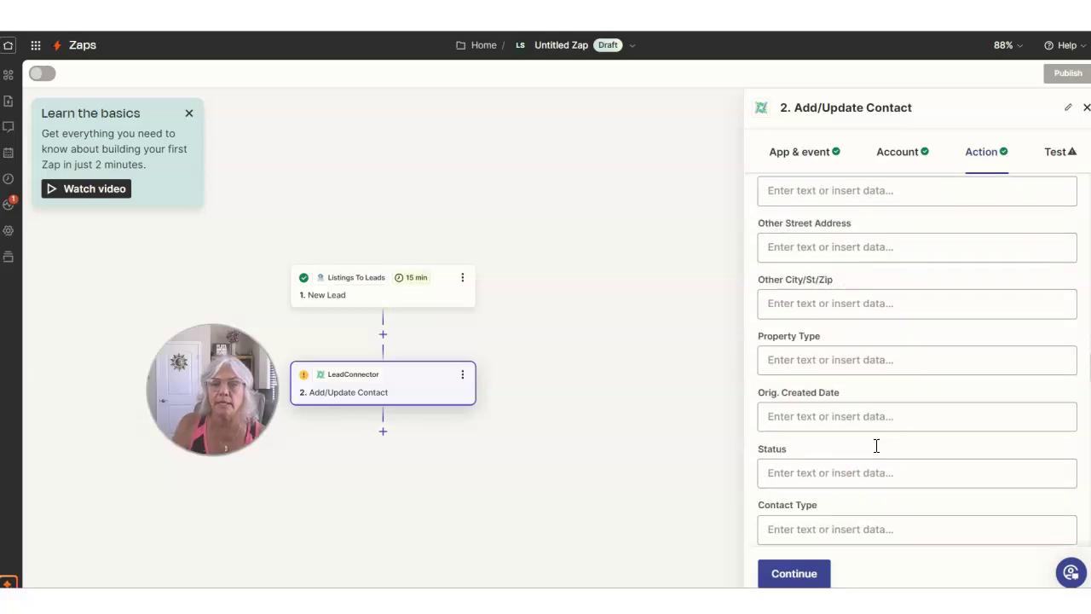
pyautogui.scroll(-3, 848, 465)
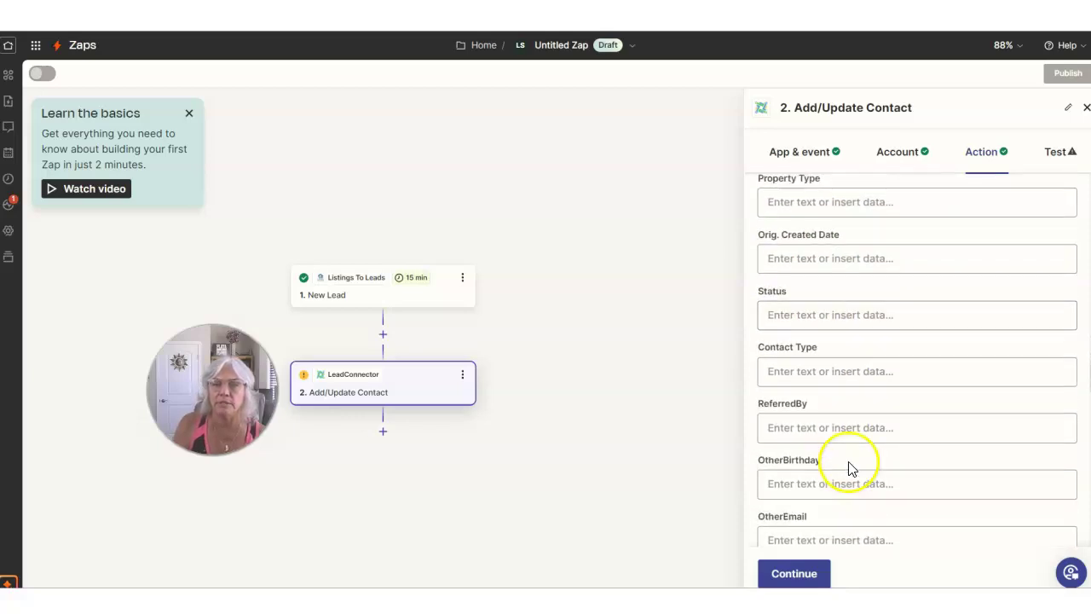
pyautogui.scroll(-2, 830, 438)
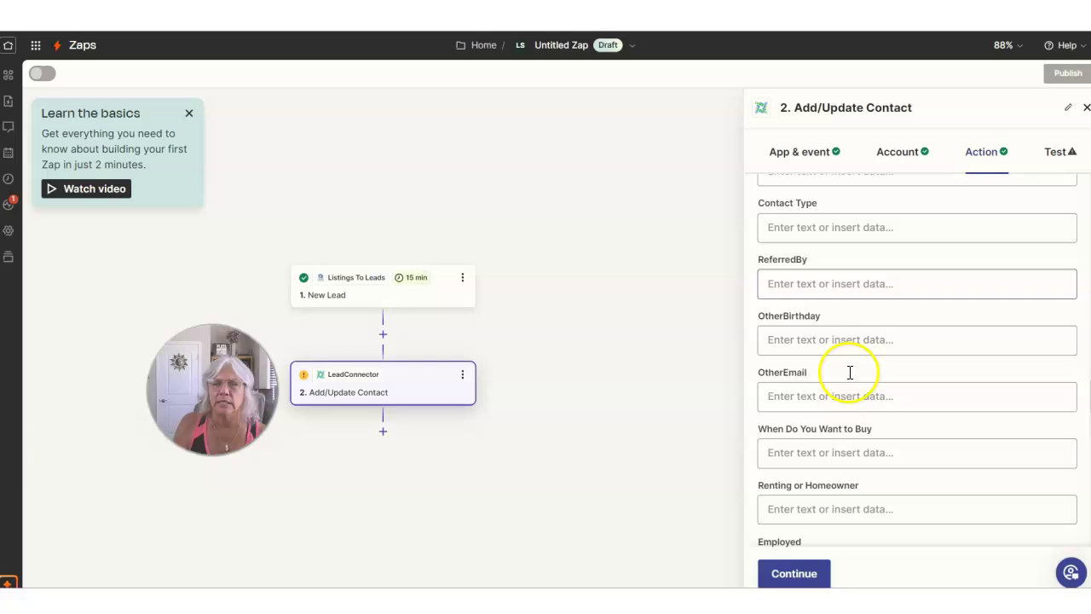
pyautogui.scroll(-3, 846, 416)
pyautogui.scroll(-6, 849, 401)
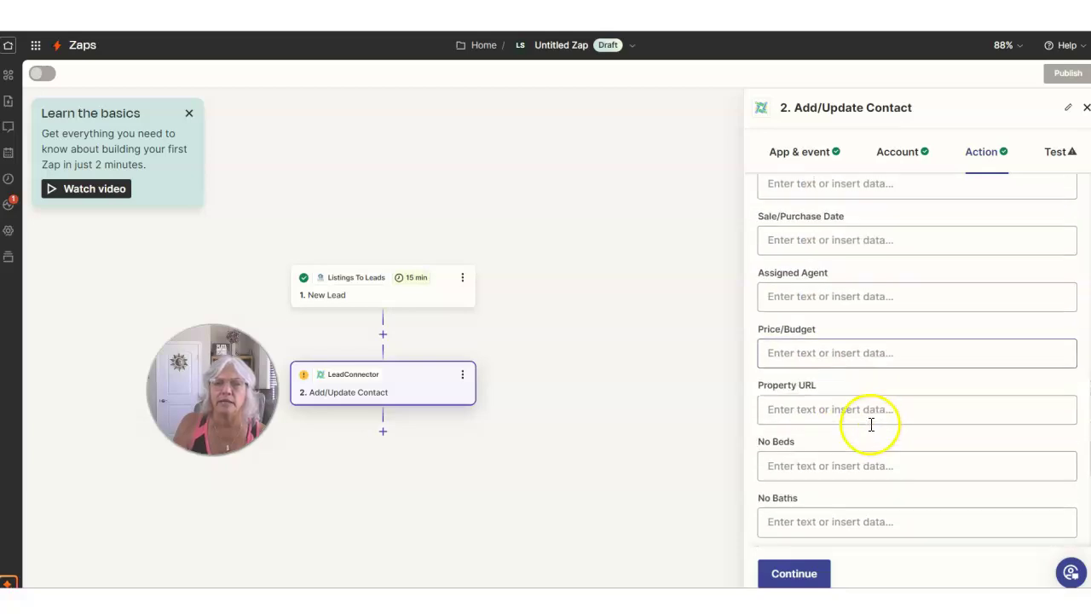
pyautogui.scroll(-1, 871, 428)
pyautogui.scroll(-3, 871, 430)
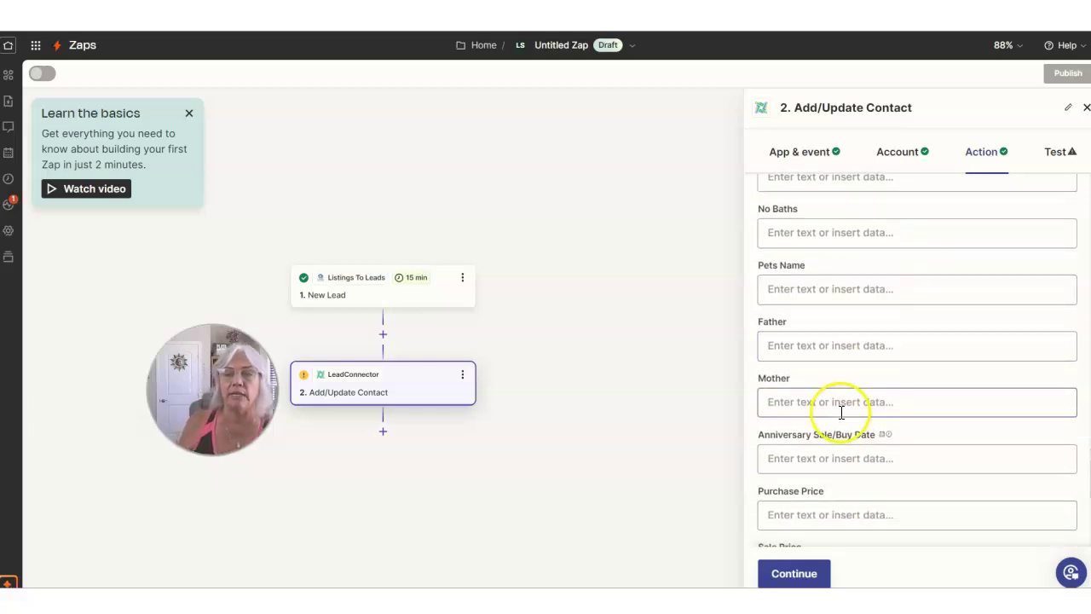
pyautogui.scroll(-1, 847, 426)
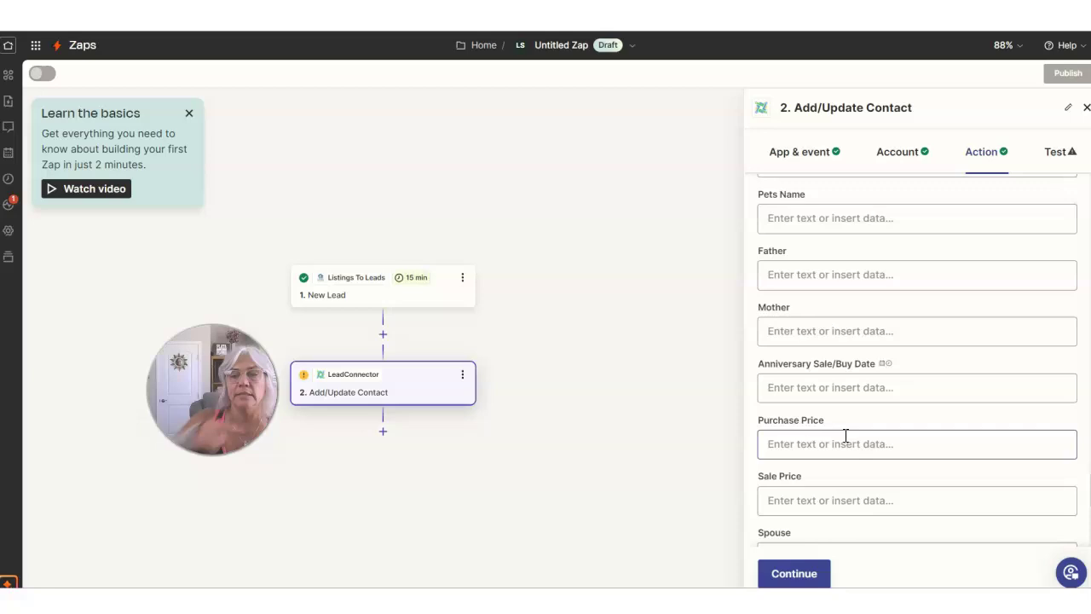
pyautogui.scroll(-2, 856, 439)
pyautogui.scroll(-1, 873, 418)
pyautogui.scroll(-2, 857, 443)
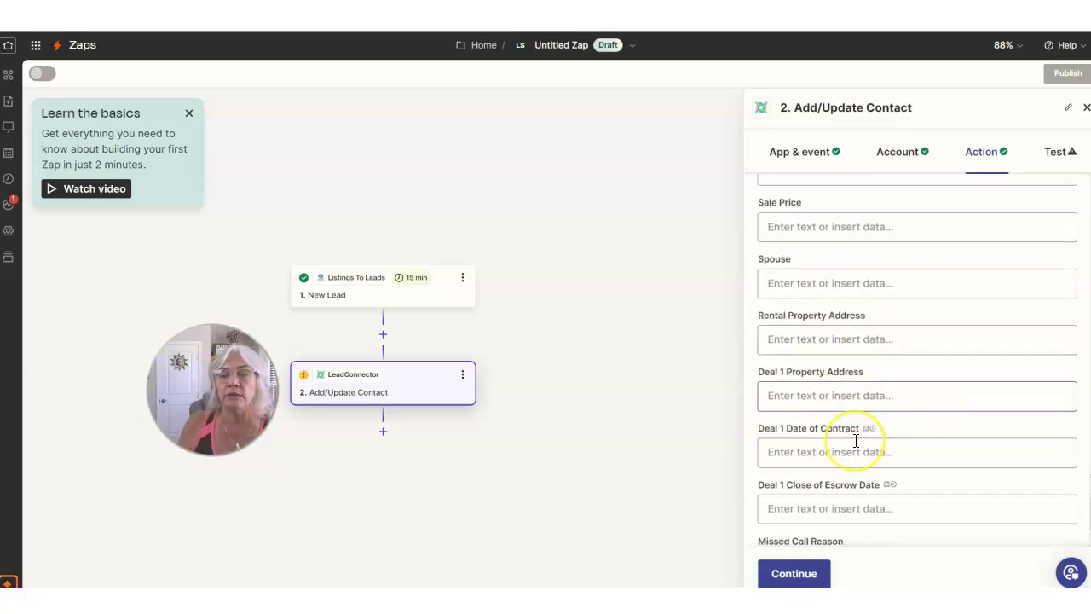
pyautogui.scroll(5, 860, 497)
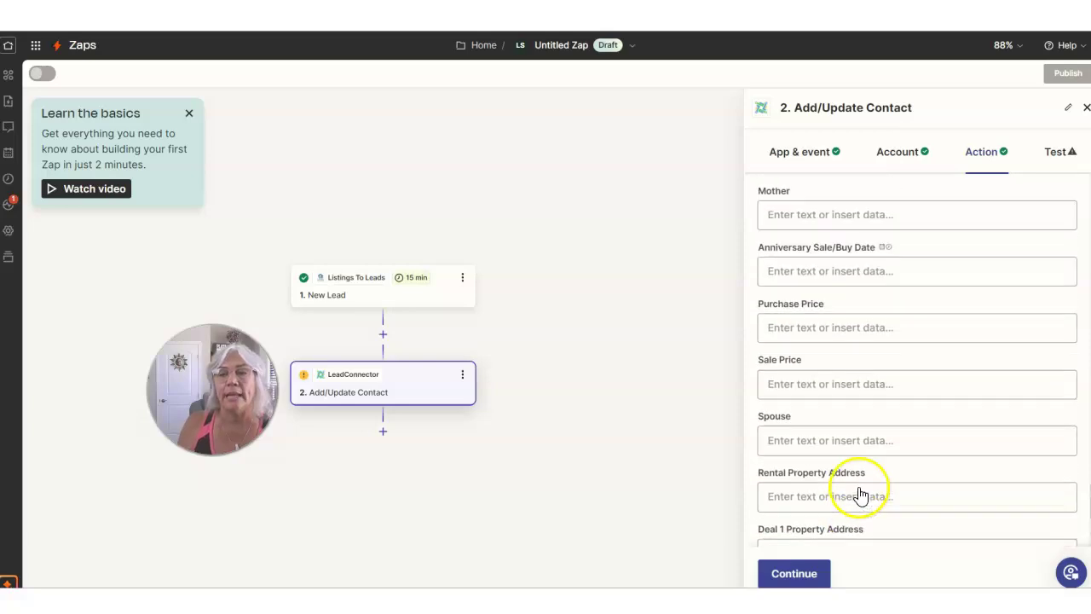
pyautogui.scroll(2, 895, 436)
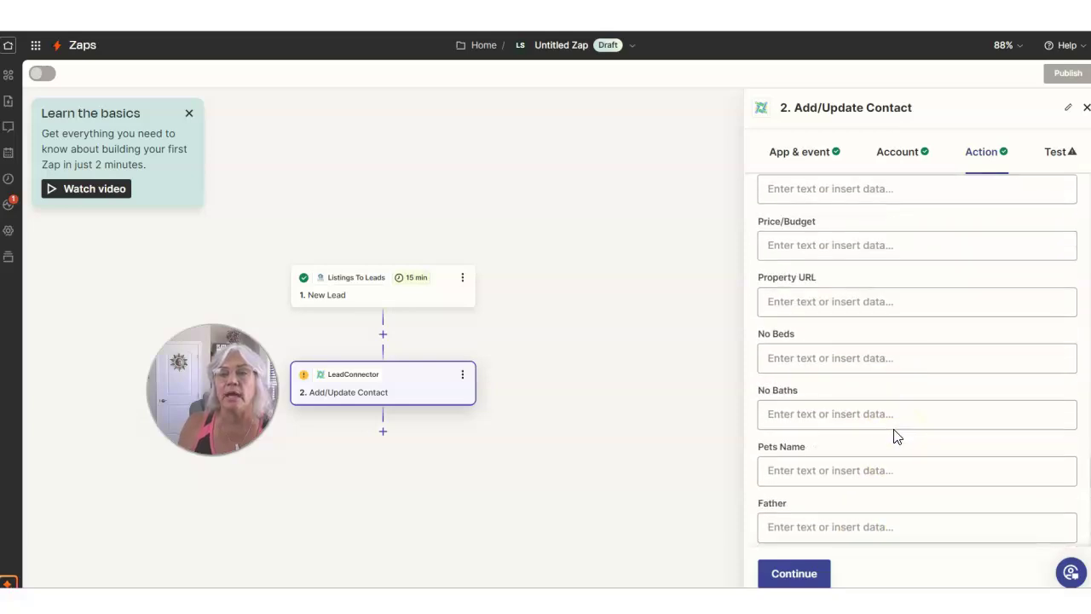
pyautogui.scroll(1, 895, 436)
pyautogui.click(895, 438)
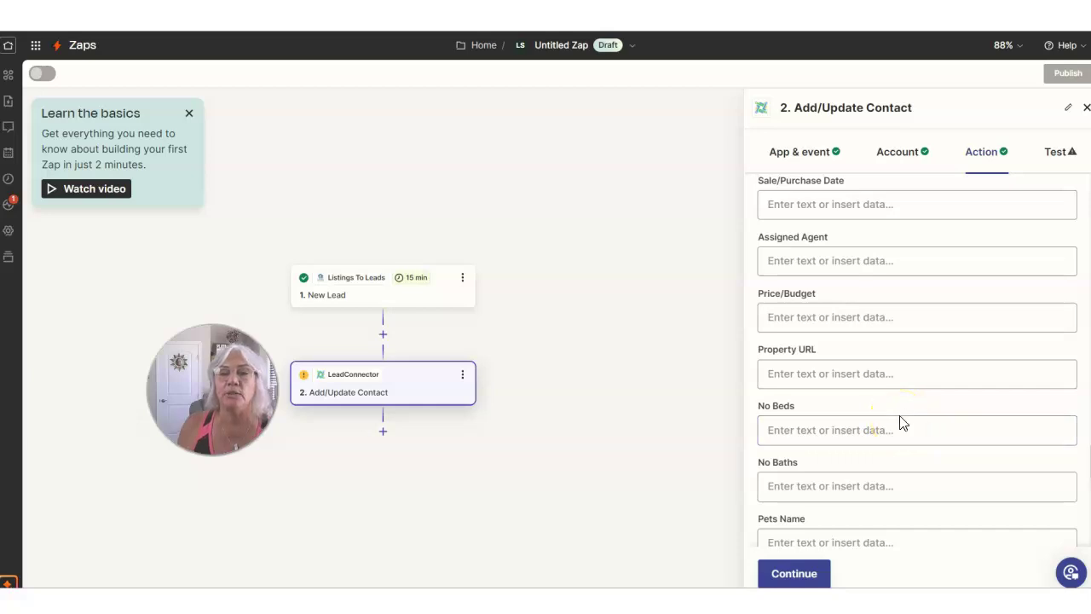
pyautogui.click(882, 312)
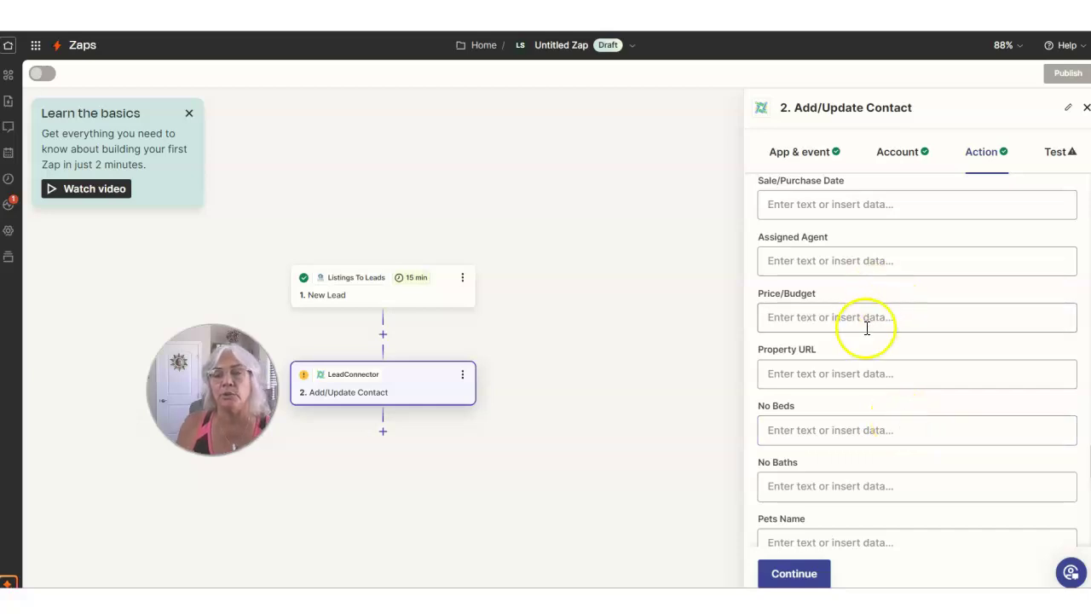
# Look back through the Add/Update Contact custom fields for one suited to the lead's buying or selling time frame
pyautogui.scroll(1, 874, 328)
pyautogui.scroll(2, 872, 332)
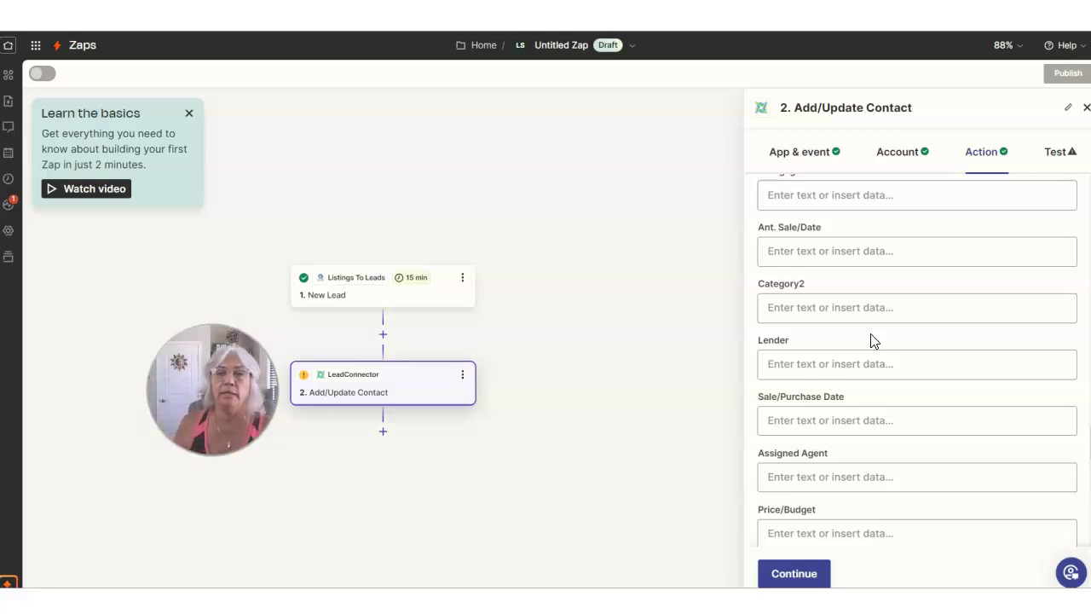
pyautogui.scroll(2, 889, 312)
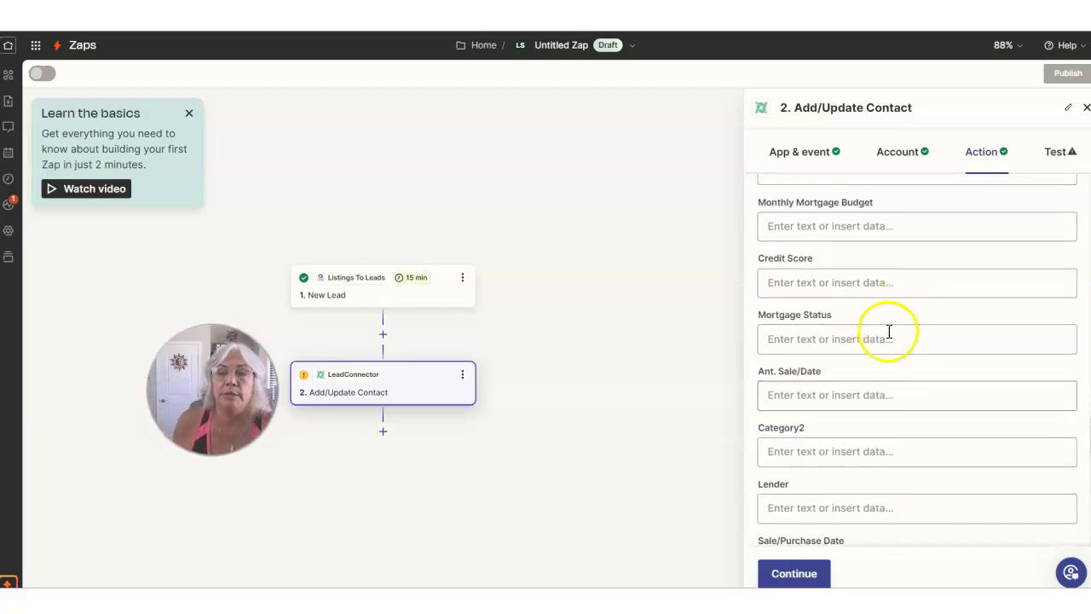
pyautogui.scroll(2, 935, 323)
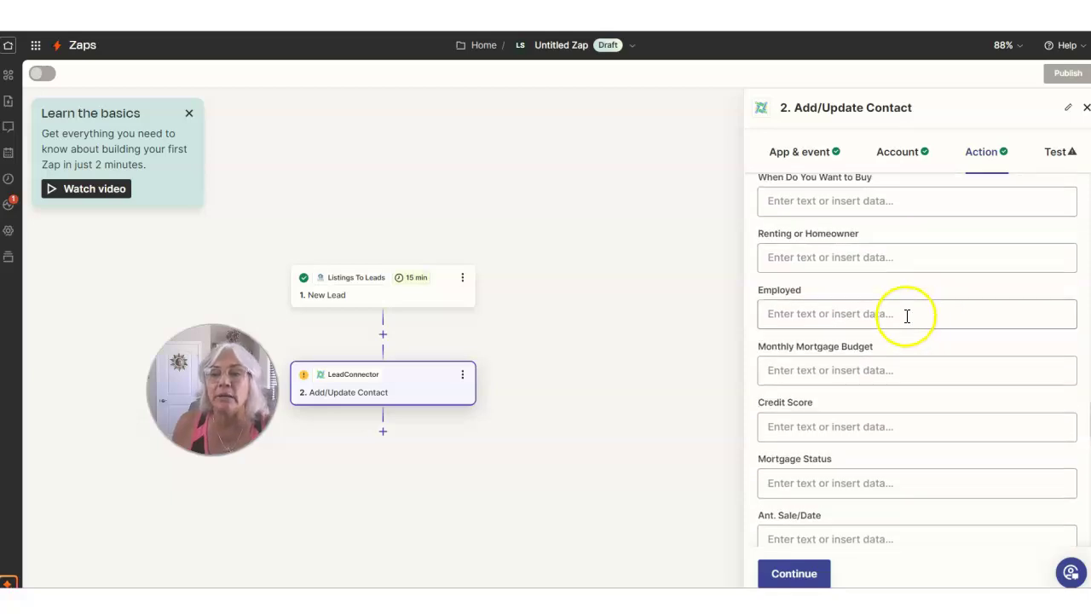
pyautogui.scroll(3, 910, 300)
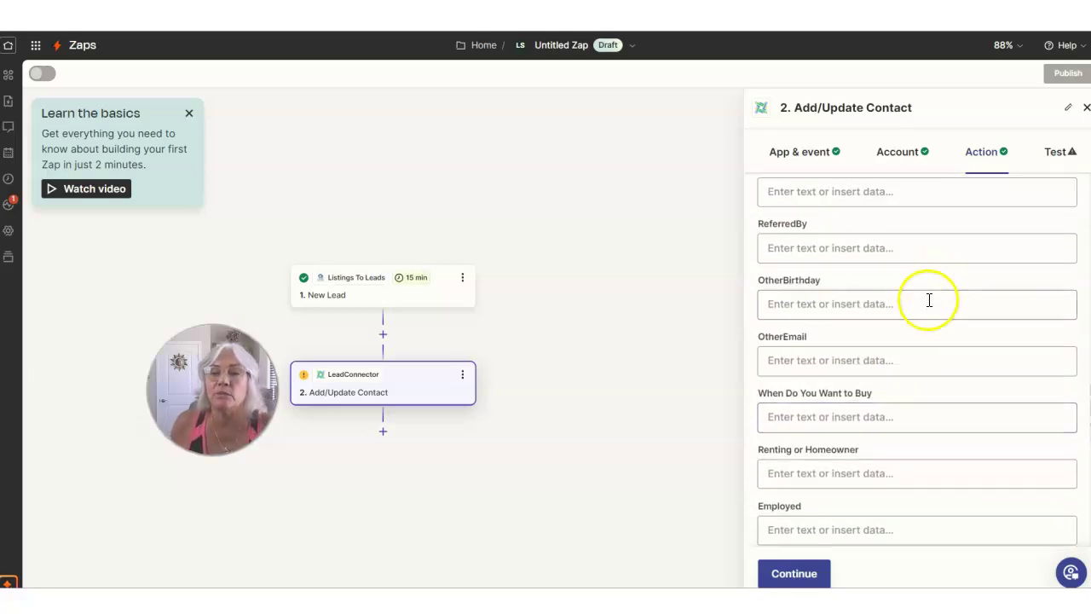
pyautogui.scroll(2, 861, 359)
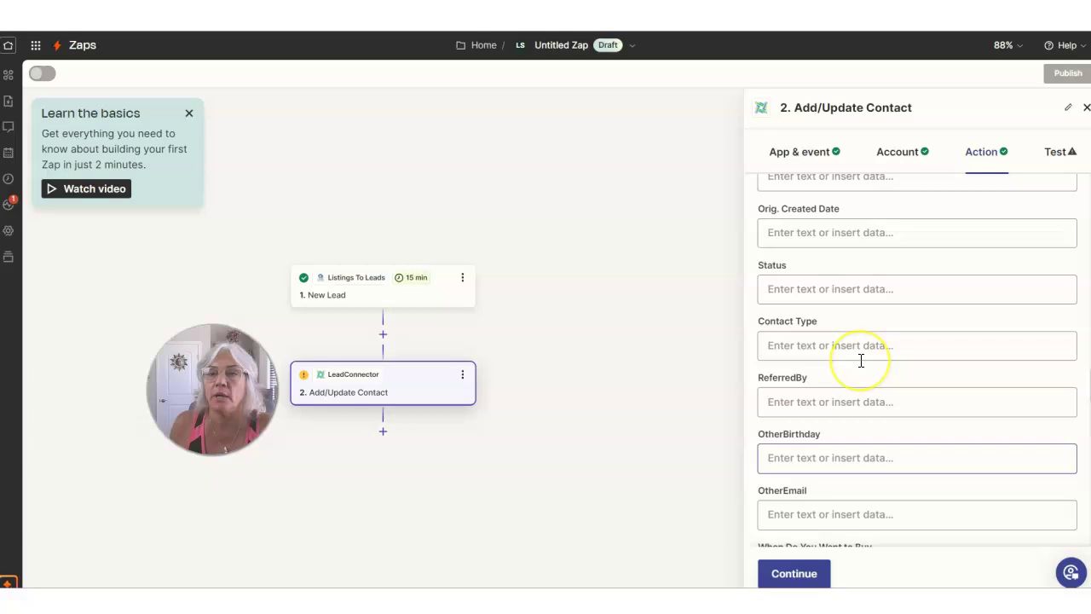
pyautogui.scroll(-1, 859, 361)
pyautogui.scroll(-4, 859, 392)
pyautogui.scroll(-2, 864, 391)
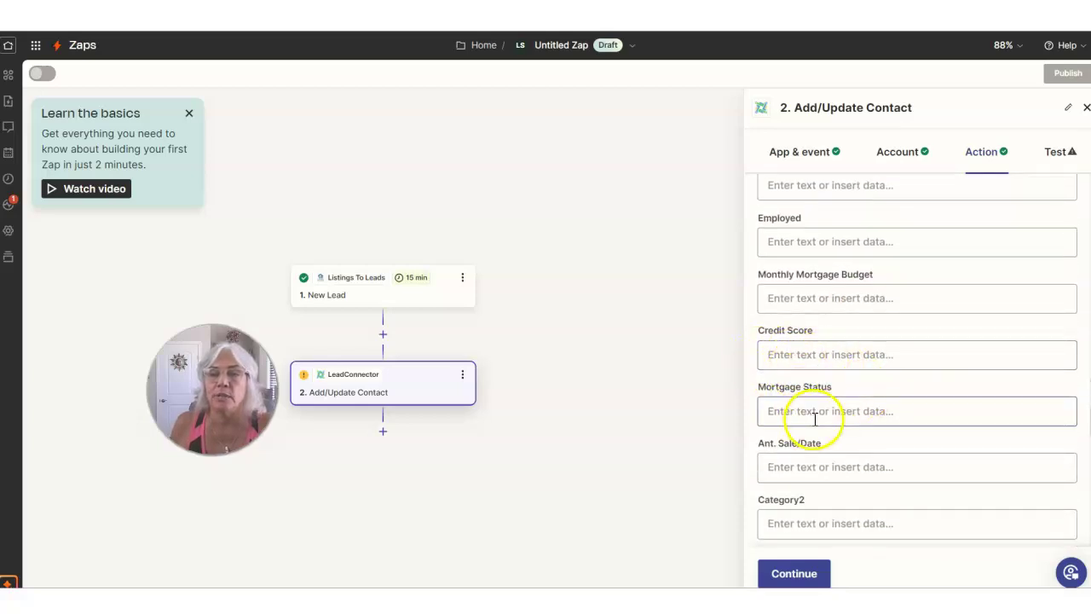
pyautogui.scroll(-2, 815, 417)
# Insert the New Lead's Time Frame to Buy and Time Frame to Sell data in the Ant. Sale/Date field
pyautogui.click(786, 322)
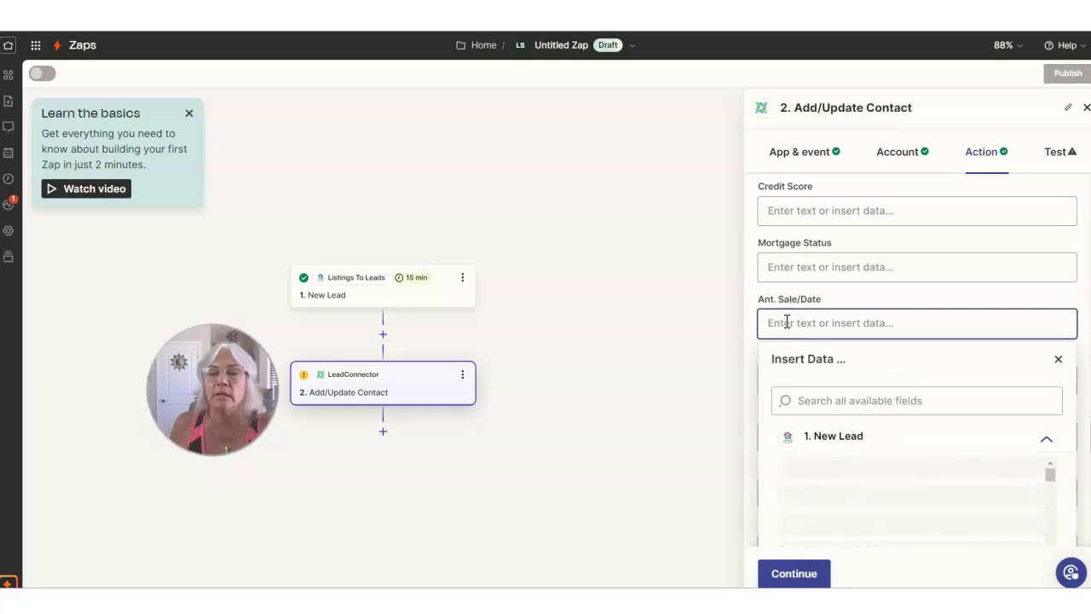
pyautogui.click(806, 323)
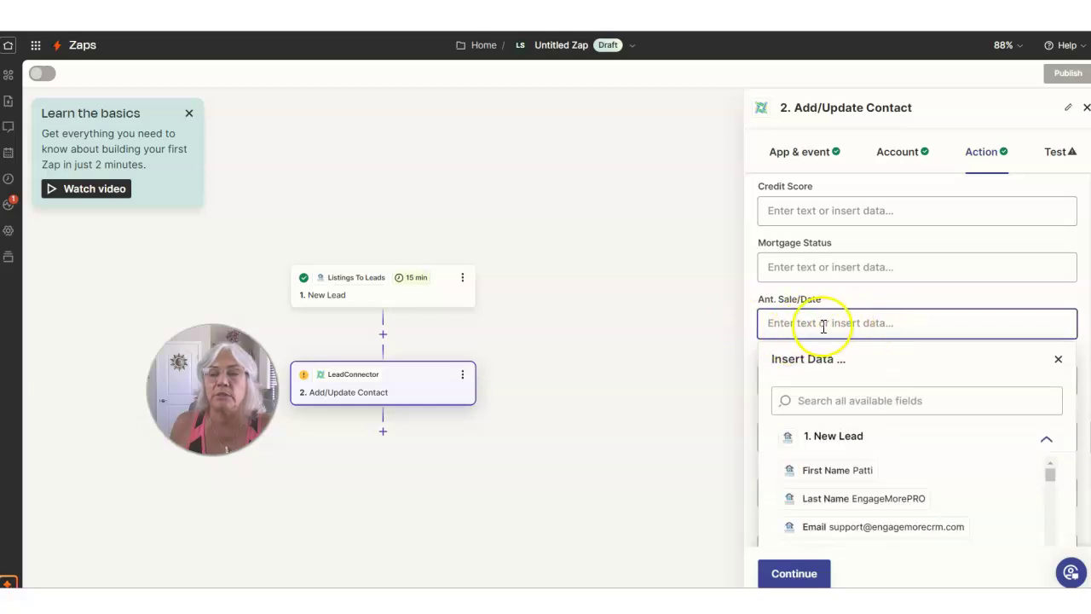
pyautogui.click(827, 400)
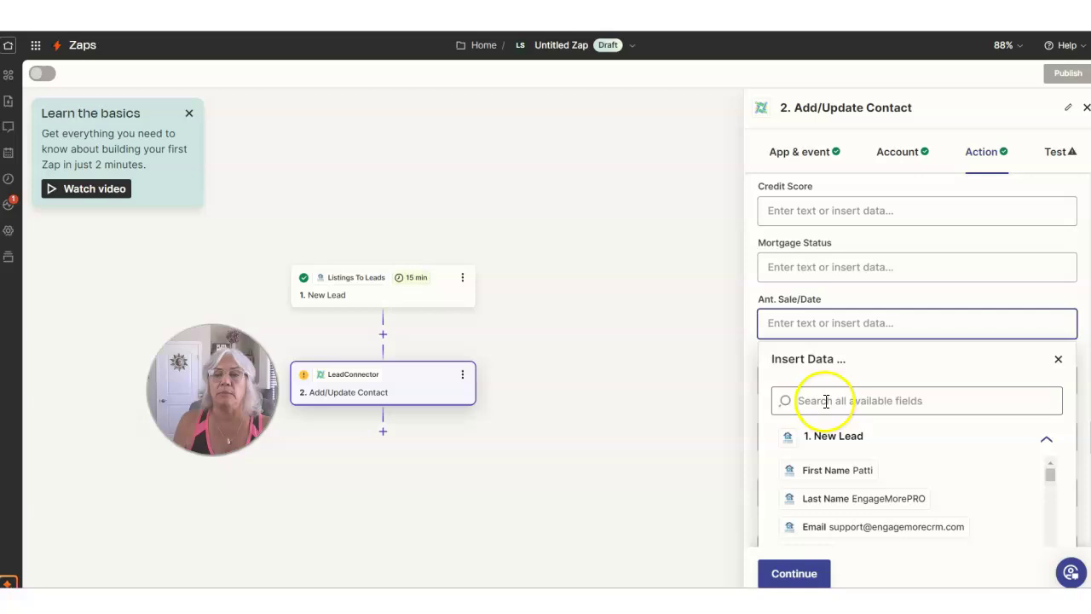
pyautogui.click(825, 400)
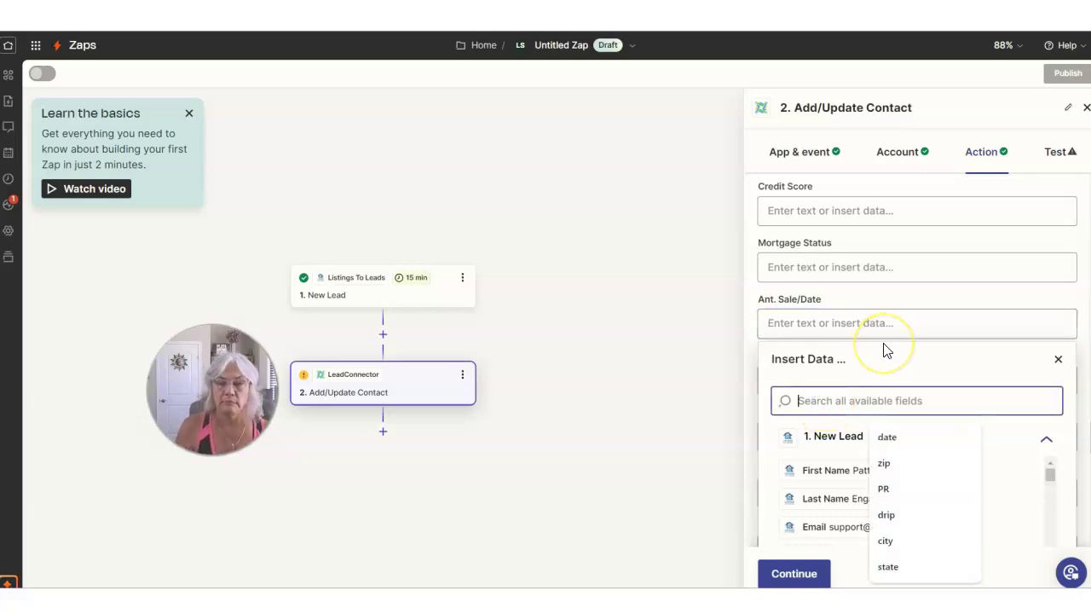
pyautogui.write('etime')
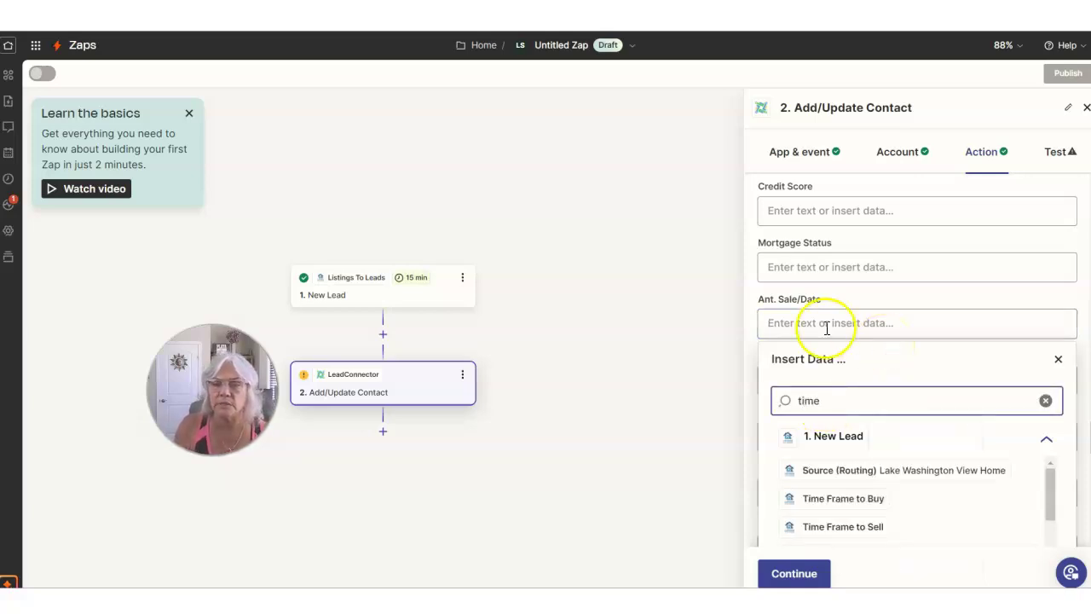
pyautogui.click(837, 503)
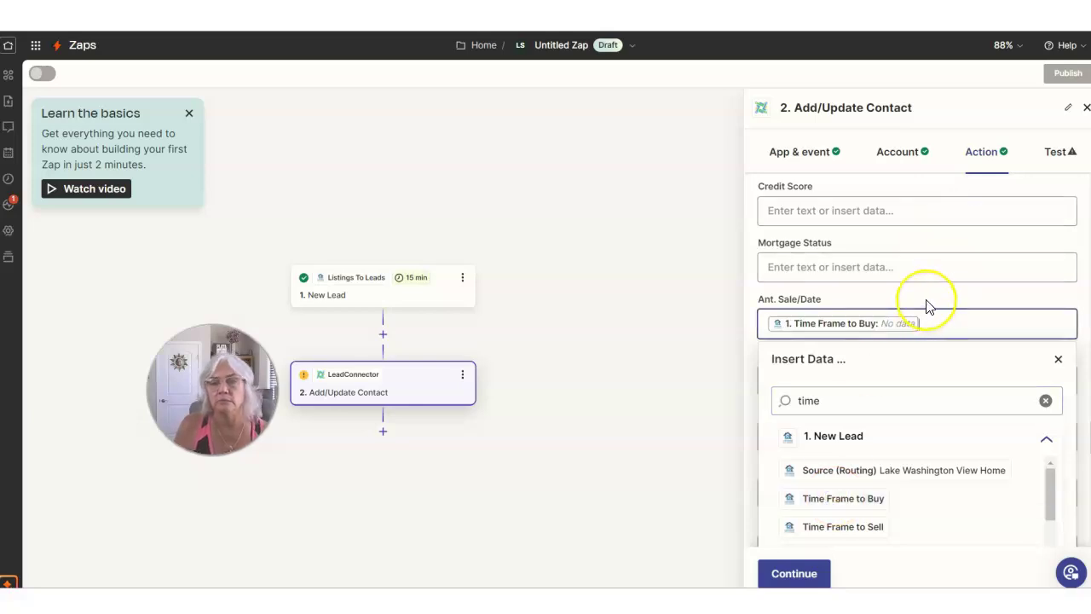
pyautogui.click(852, 525)
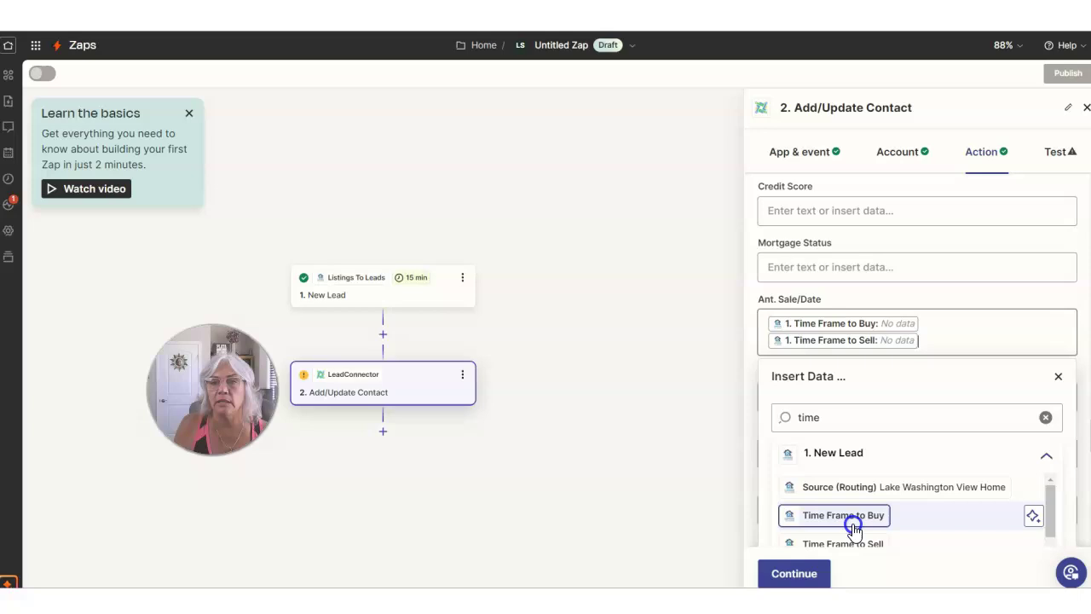
pyautogui.click(943, 291)
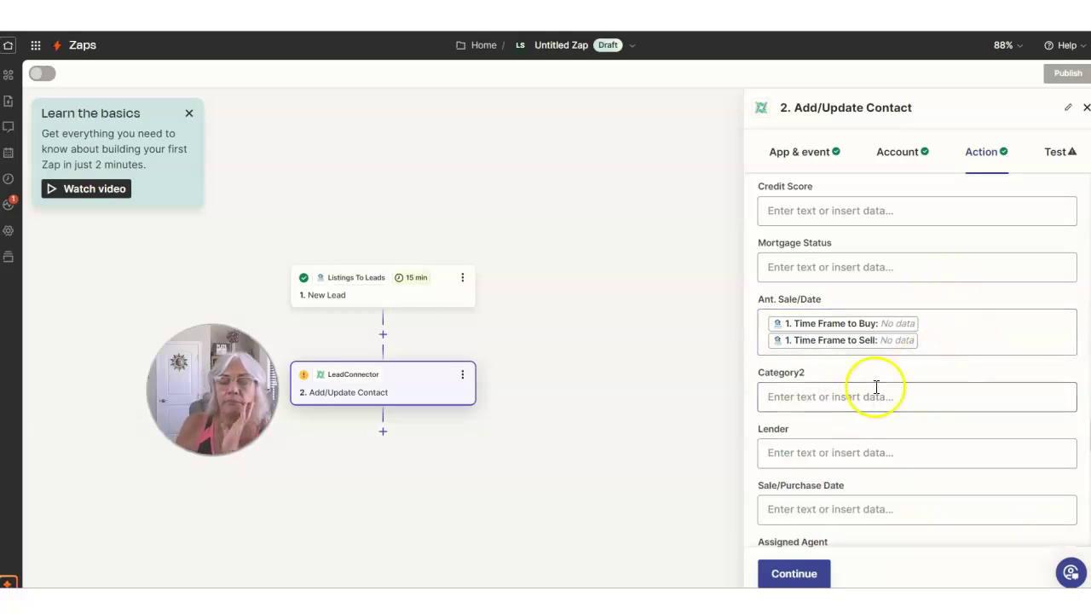
# Review the remaining Add/Update Contact fields for anything else worth mapping, from Price/Budget and Property URL back to Notes
pyautogui.scroll(-1, 884, 382)
pyautogui.scroll(-1, 831, 427)
pyautogui.scroll(-1, 832, 438)
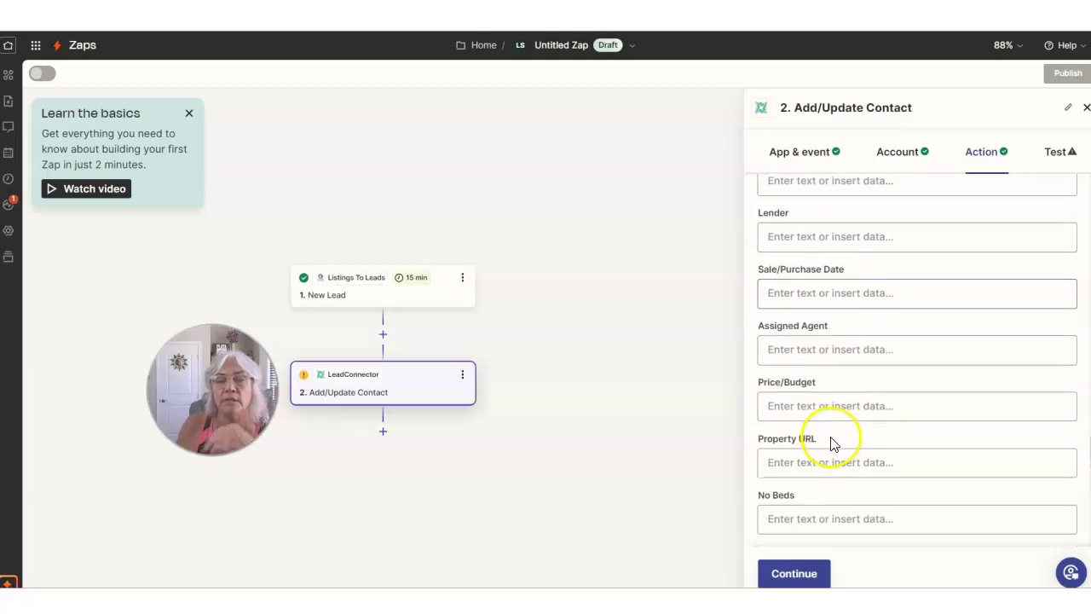
pyautogui.scroll(10, 832, 440)
pyautogui.scroll(10, 833, 436)
pyautogui.scroll(5, 852, 341)
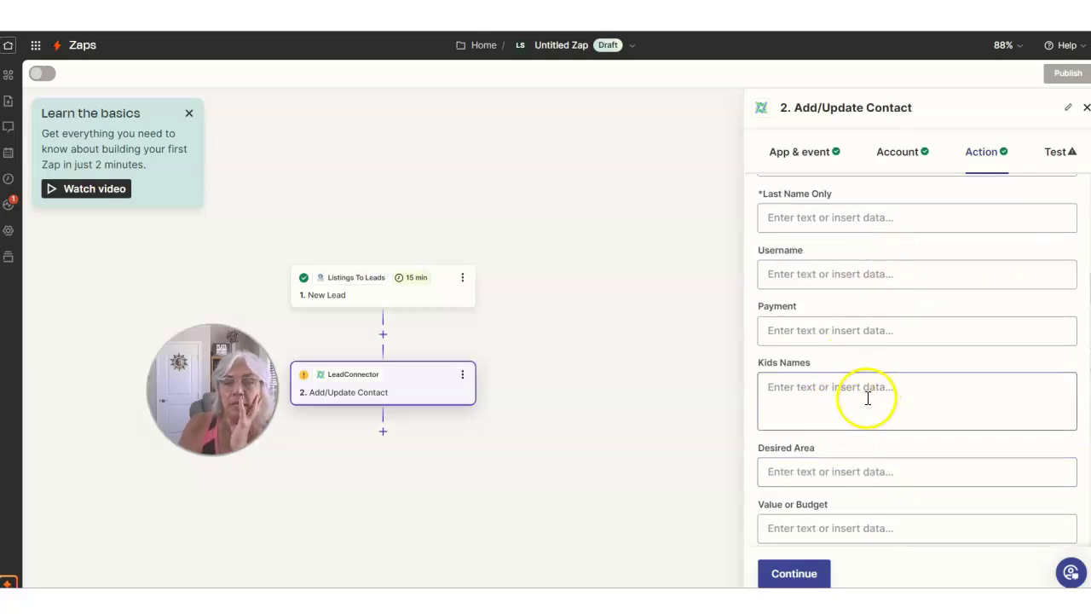
pyautogui.scroll(5, 865, 392)
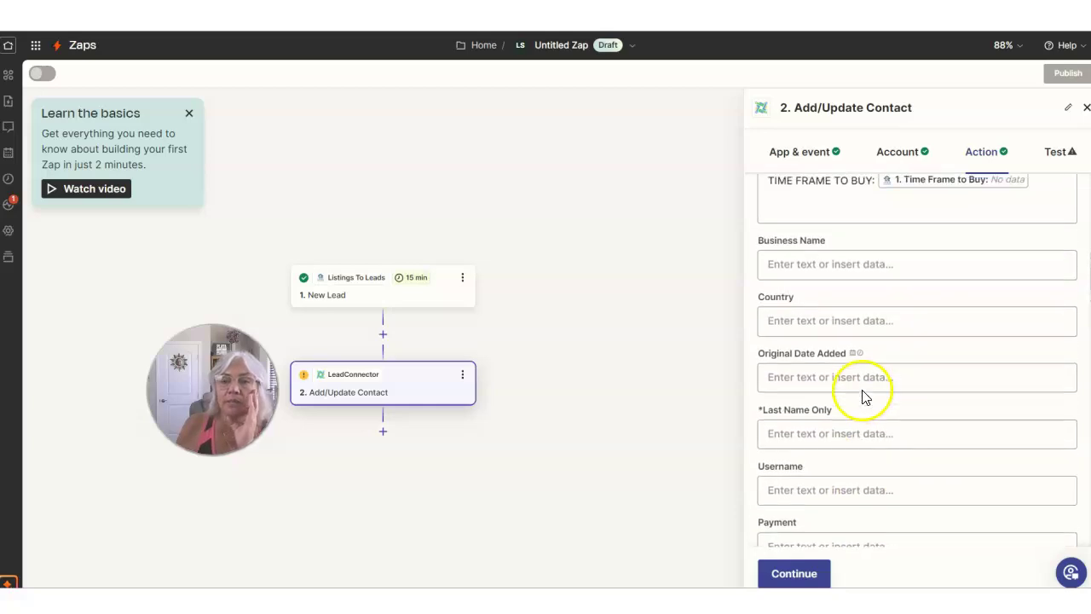
pyautogui.scroll(-3, 864, 396)
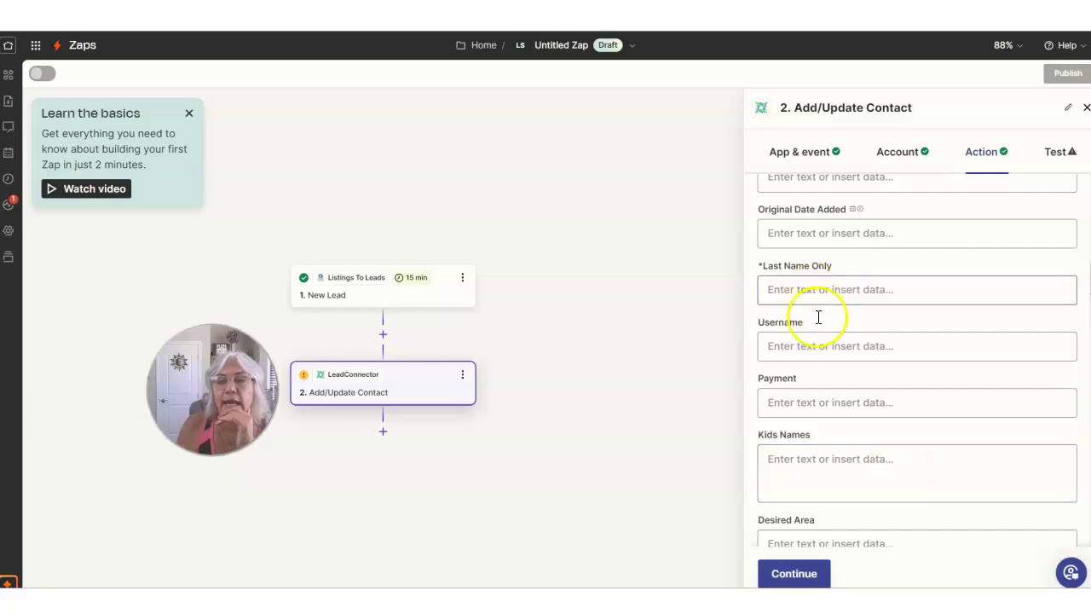
pyautogui.scroll(-3, 843, 455)
pyautogui.scroll(3, 842, 452)
pyautogui.scroll(3, 843, 452)
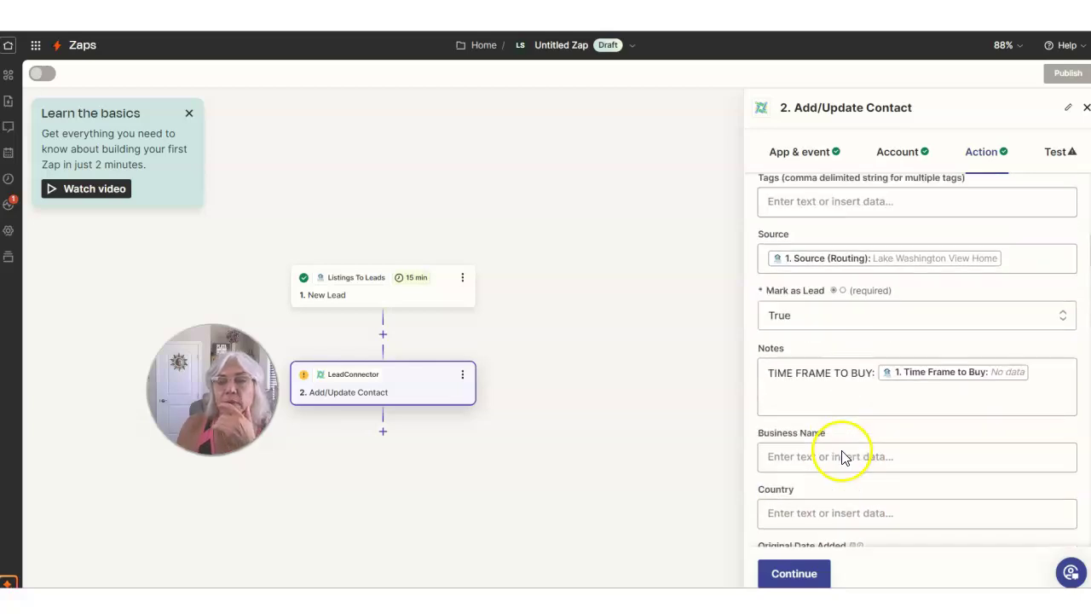
# Try to add the New Lead's Working with Lender? data on a new line in the Notes field
pyautogui.click(1037, 394)
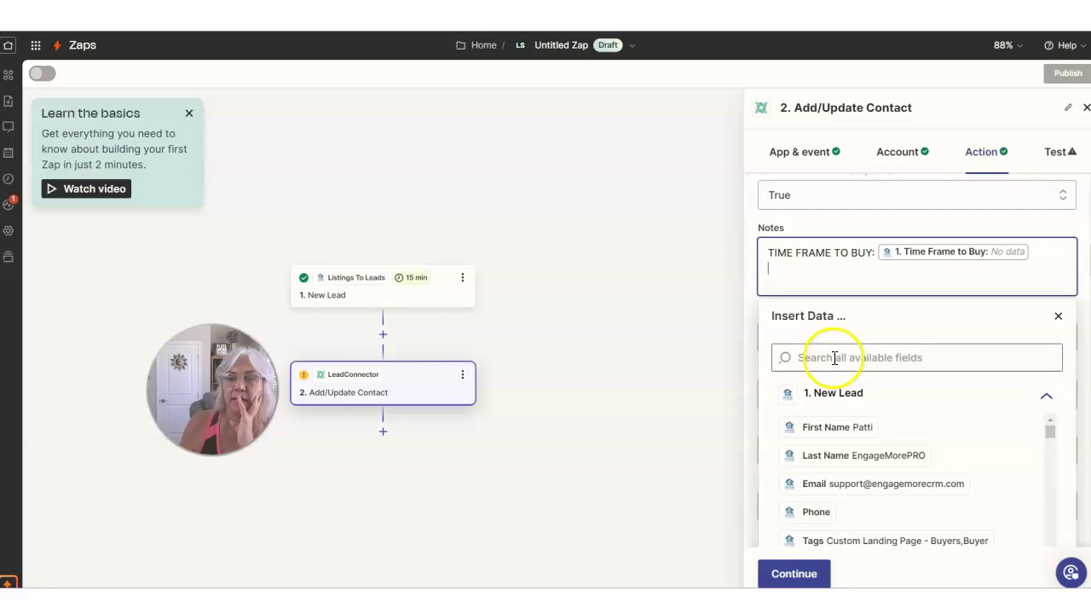
pyautogui.scroll(-3, 852, 478)
pyautogui.scroll(5, 846, 499)
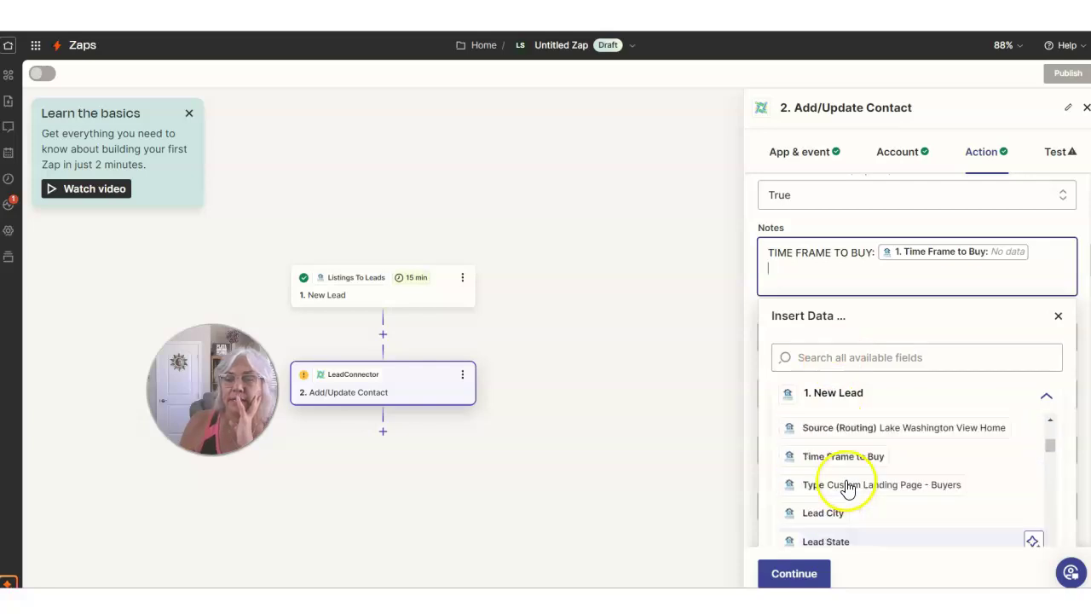
pyautogui.scroll(5, 847, 488)
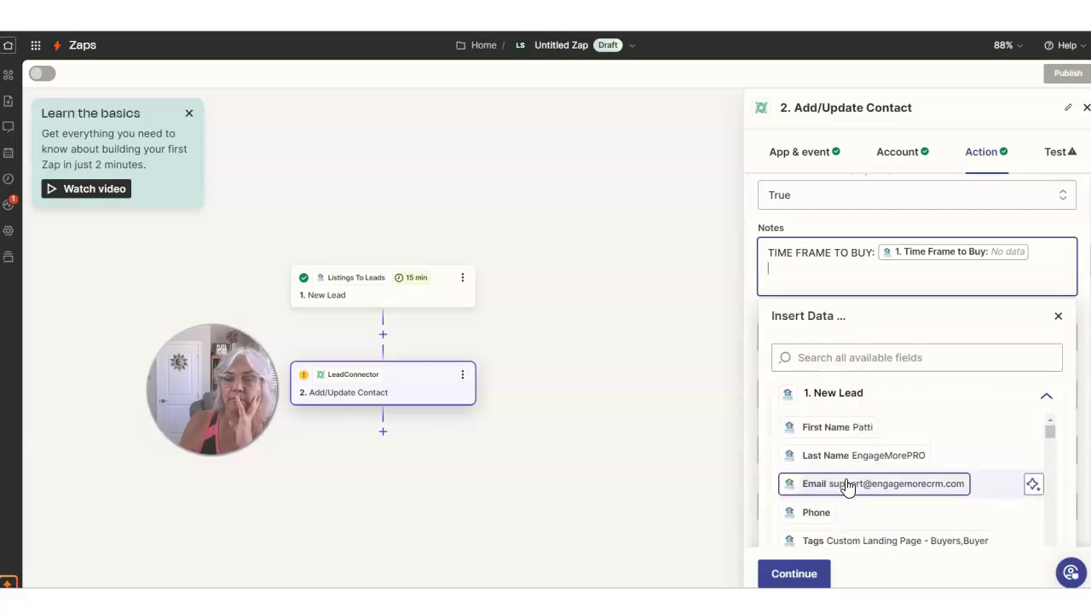
pyautogui.click(872, 465)
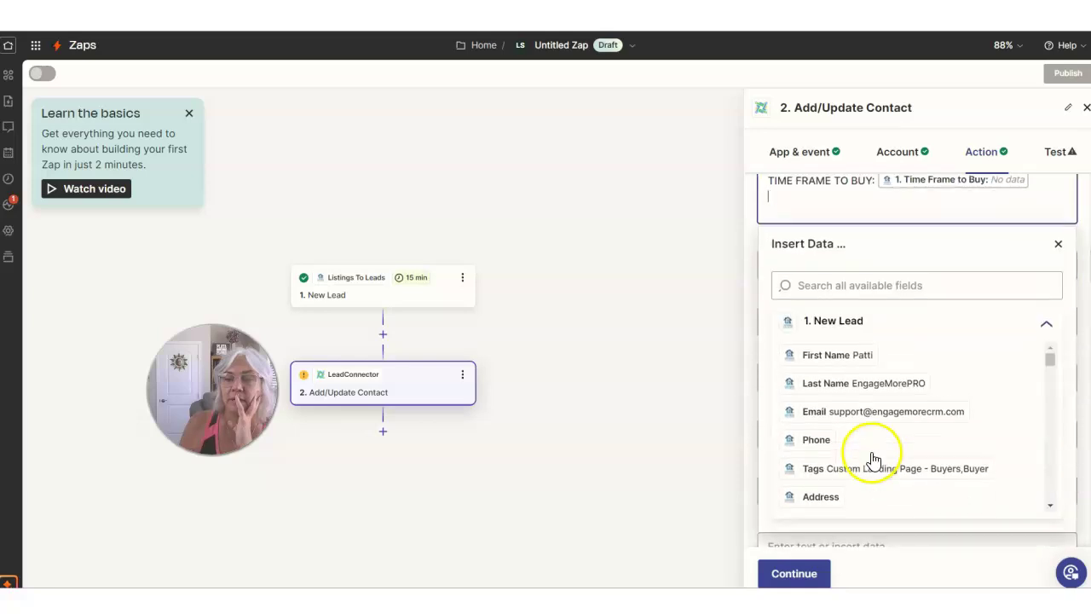
pyautogui.scroll(-3, 861, 426)
pyautogui.click(853, 445)
pyautogui.scroll(-1, 844, 456)
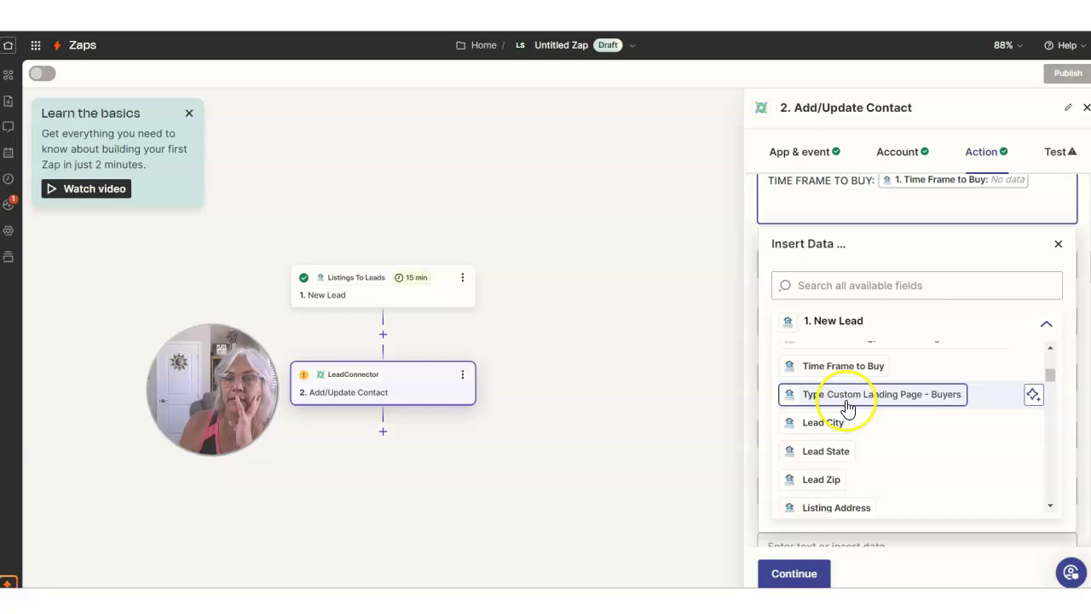
pyautogui.scroll(-2, 831, 431)
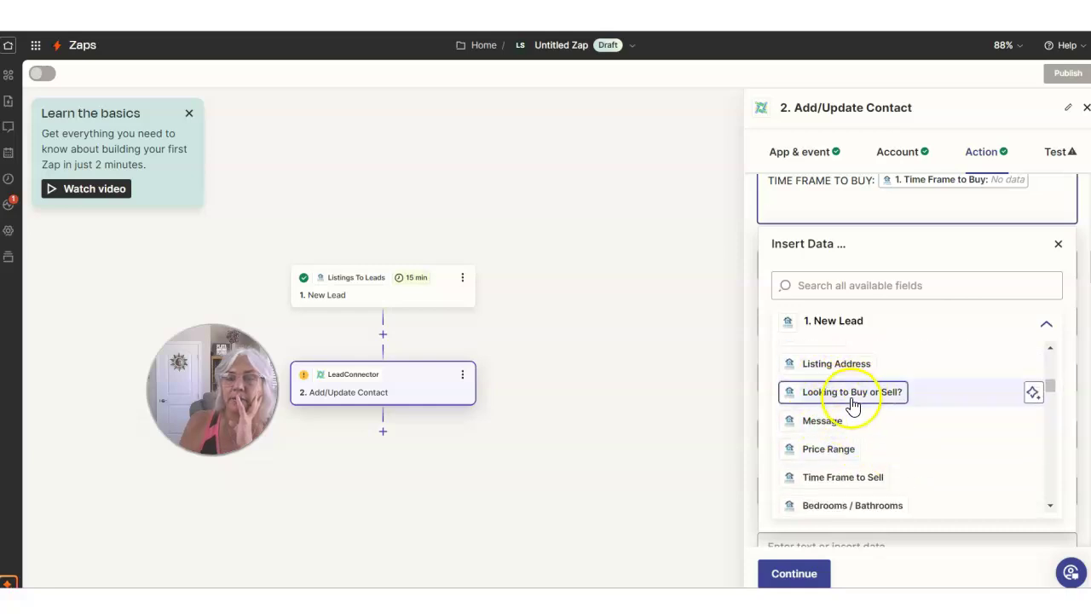
pyautogui.scroll(-1, 856, 450)
pyautogui.scroll(-1, 856, 450)
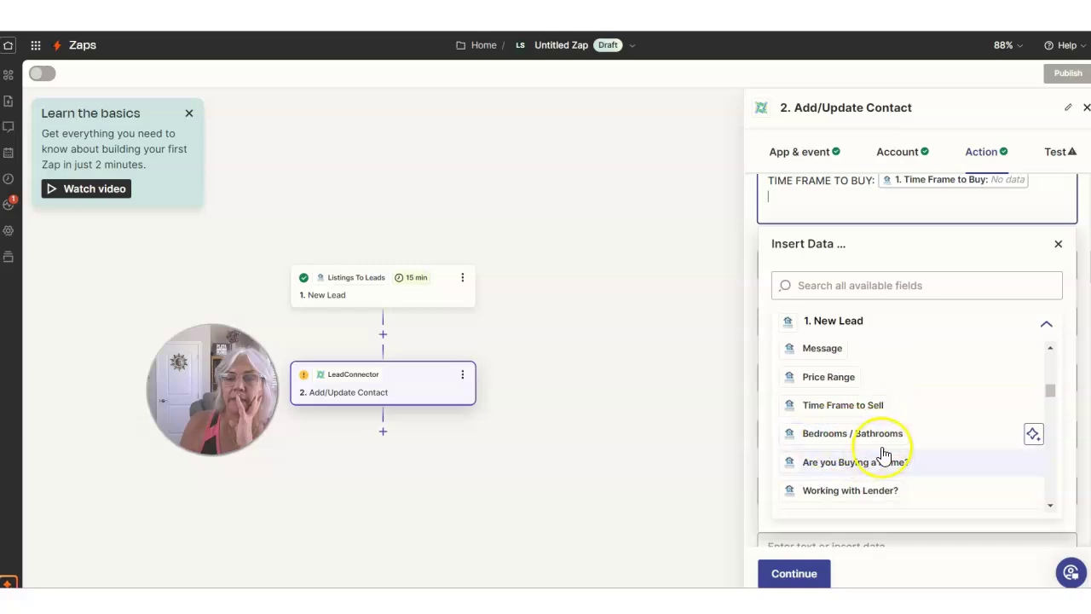
pyautogui.scroll(-2, 851, 466)
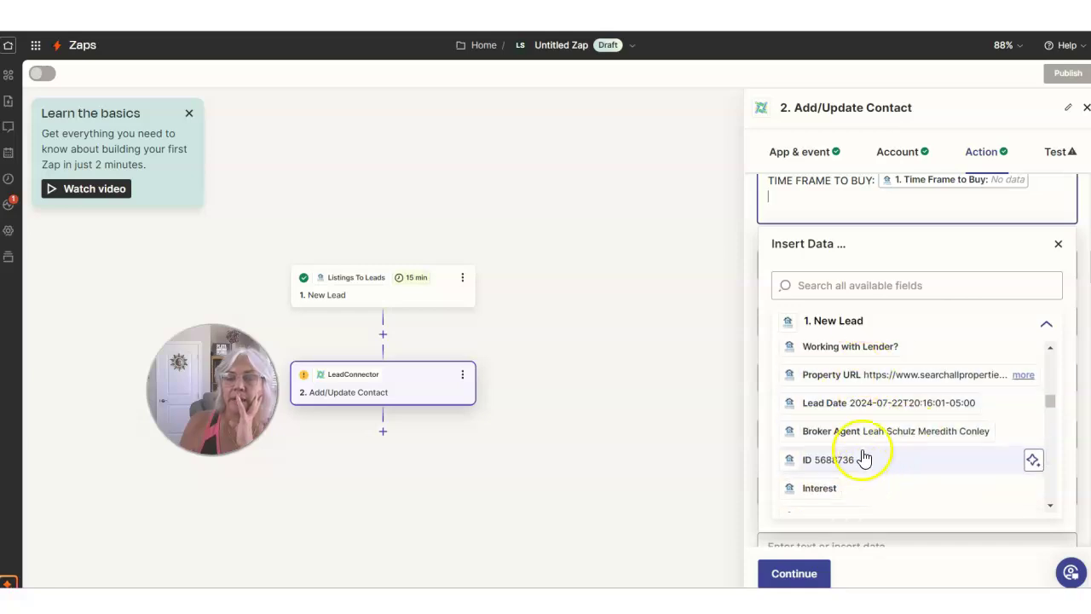
pyautogui.click(876, 349)
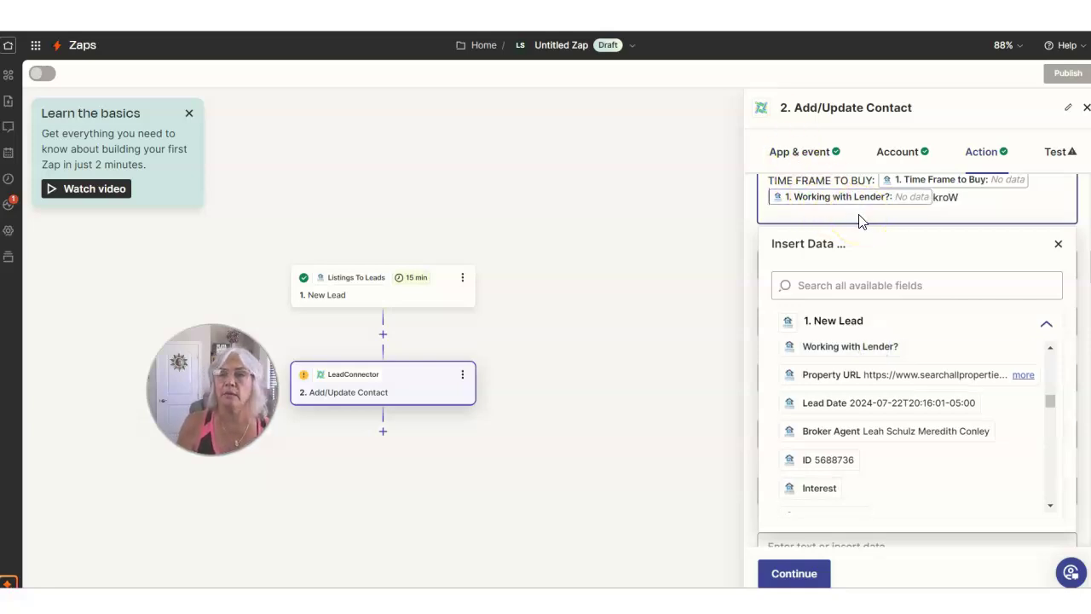
# Replace the Notes content with the label Working with Lender? followed by the New Lead's Working with Lender? data
pyautogui.press('BackSpace')
pyautogui.press('BackSpace')
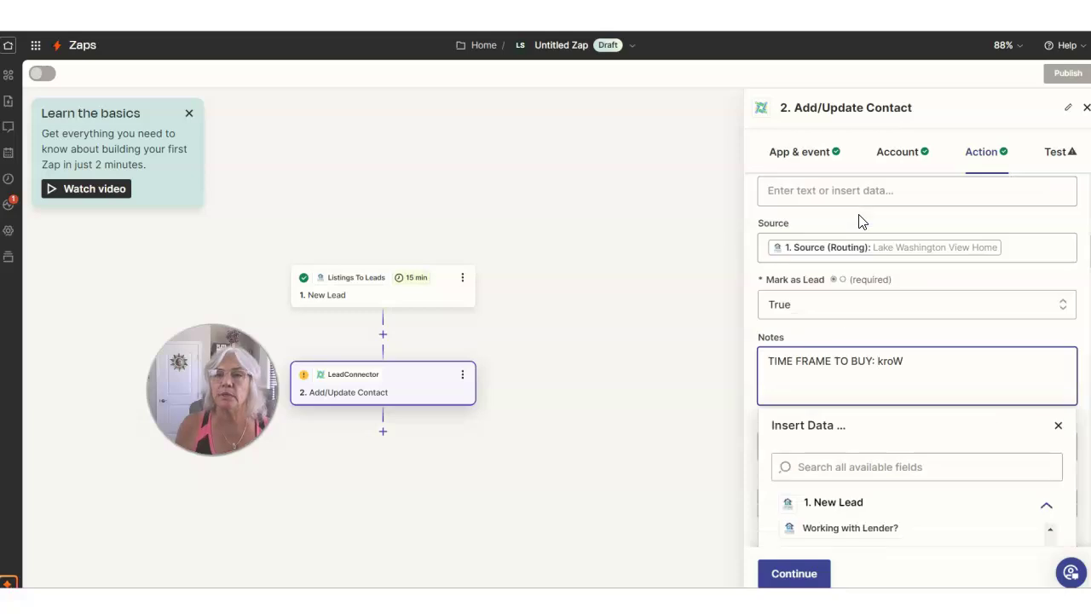
pyautogui.scroll(1, 964, 236)
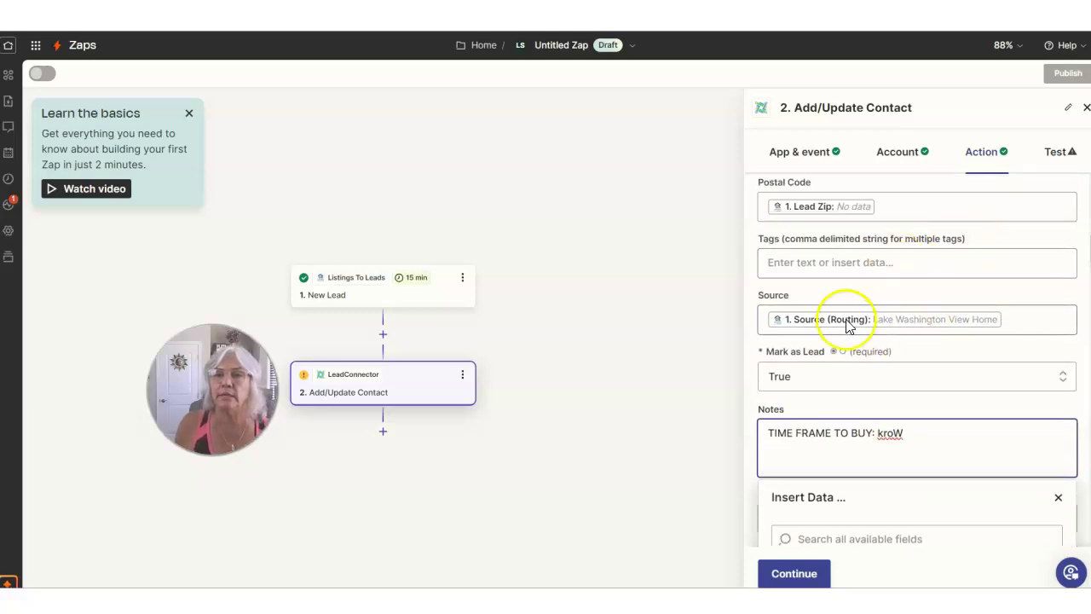
pyautogui.click(920, 433)
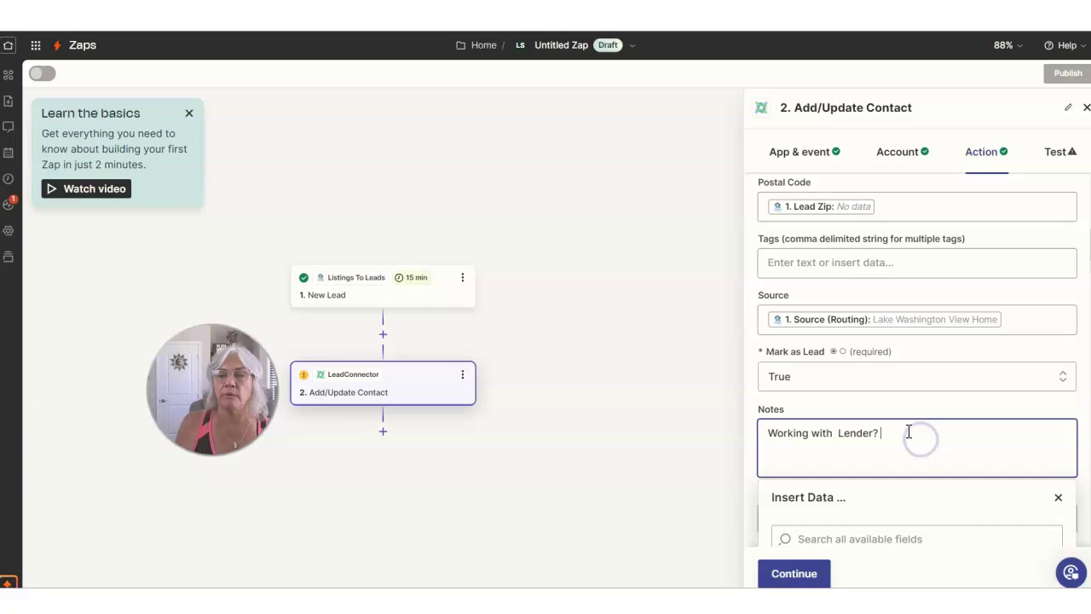
pyautogui.click(863, 399)
pyautogui.write('lender')
pyautogui.click(842, 464)
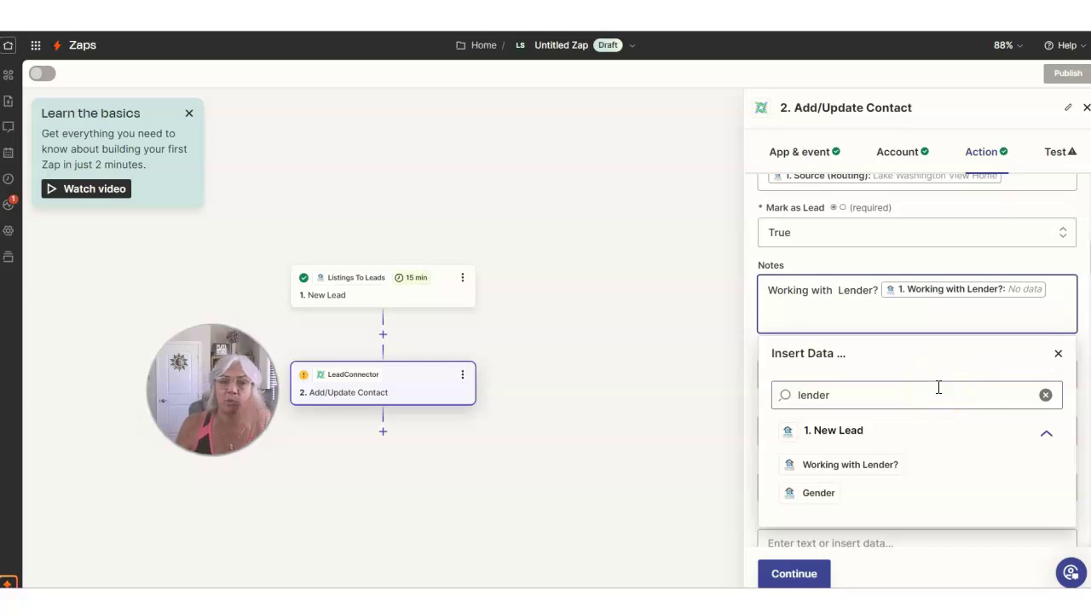
pyautogui.click(942, 256)
# Finish the field mapping and continue to the Test stage of the Add/Update Contact step
pyautogui.click(770, 293)
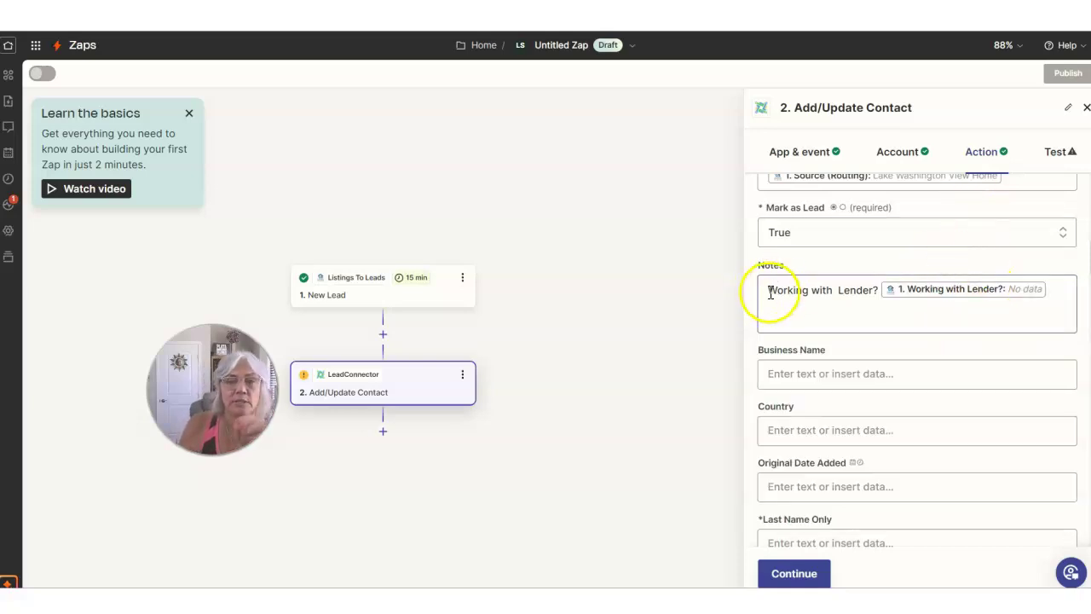
pyautogui.scroll(-3, 918, 378)
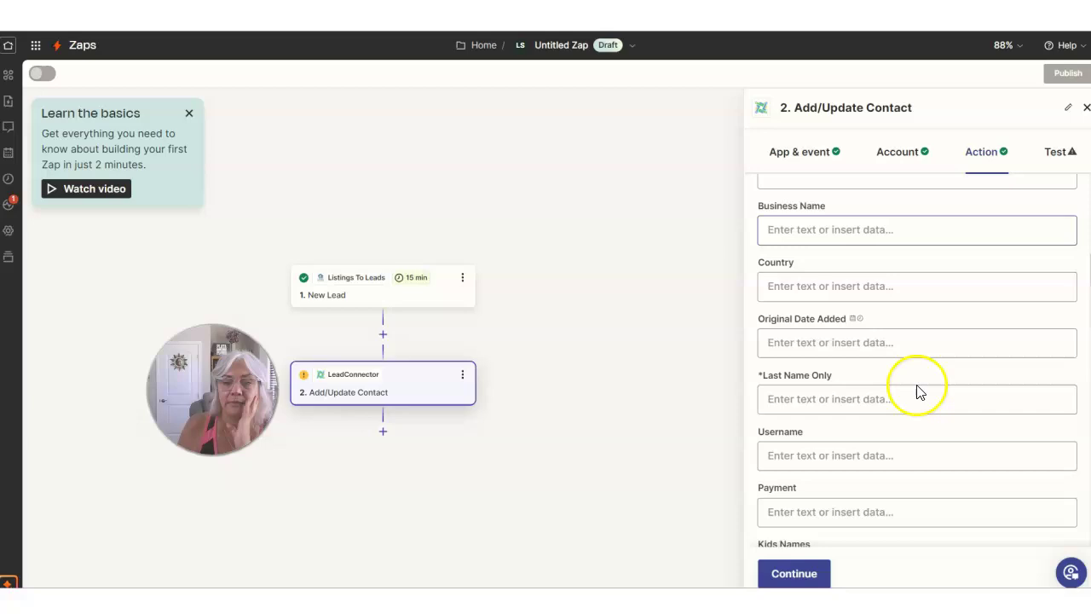
pyautogui.click(794, 574)
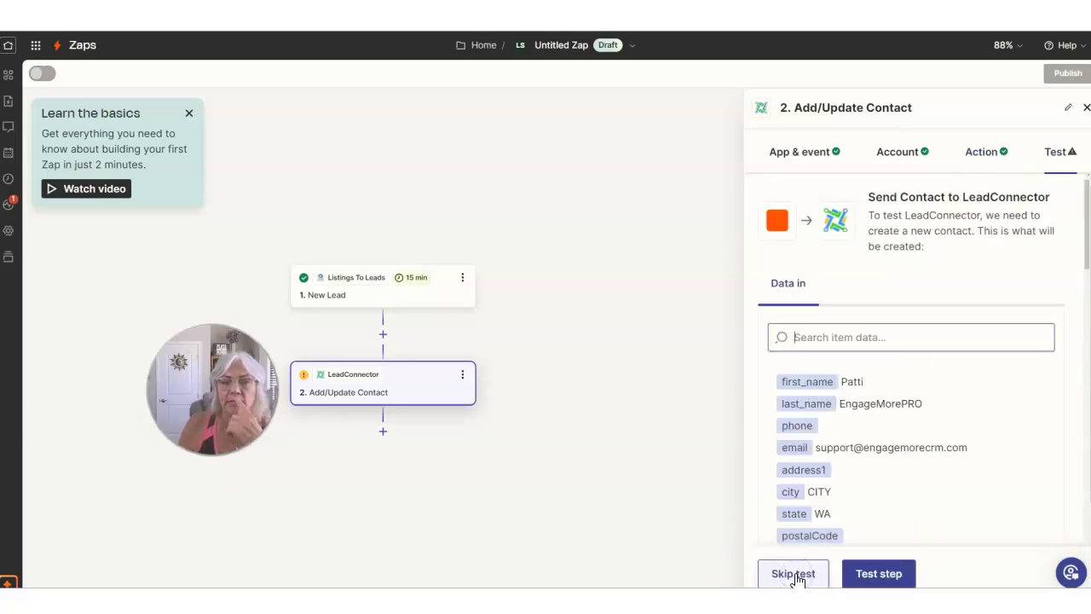
# Test the Add/Update Contact step, publish the Zap, and dismiss the publication notices
pyautogui.click(884, 578)
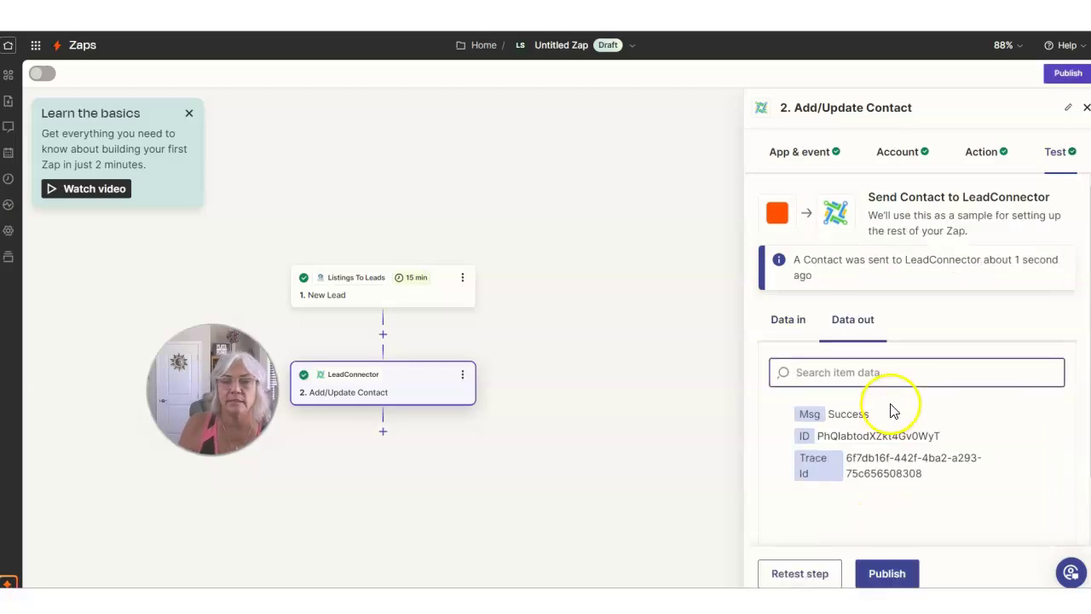
pyautogui.click(888, 574)
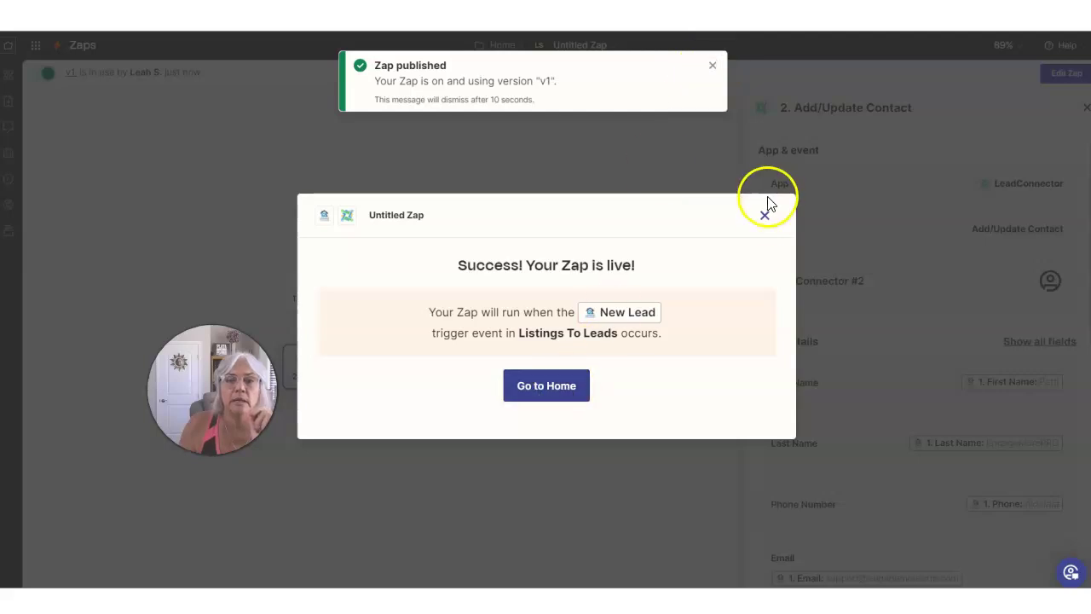
pyautogui.click(764, 215)
pyautogui.click(704, 68)
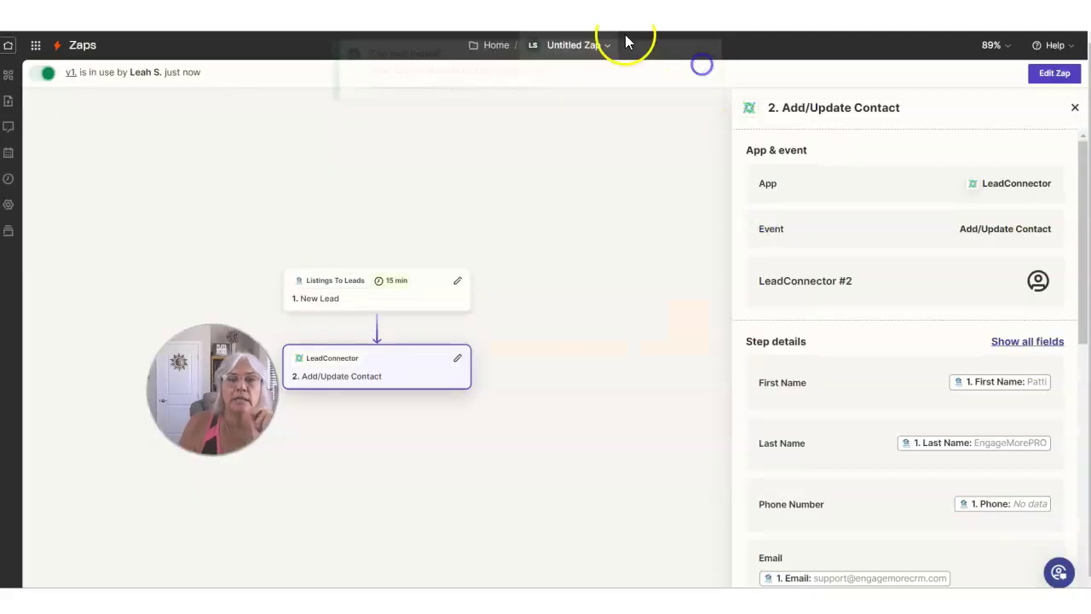
# Rename the Zap as L2L to Lead Connector - EMPro
pyautogui.click(568, 43)
pyautogui.click(528, 84)
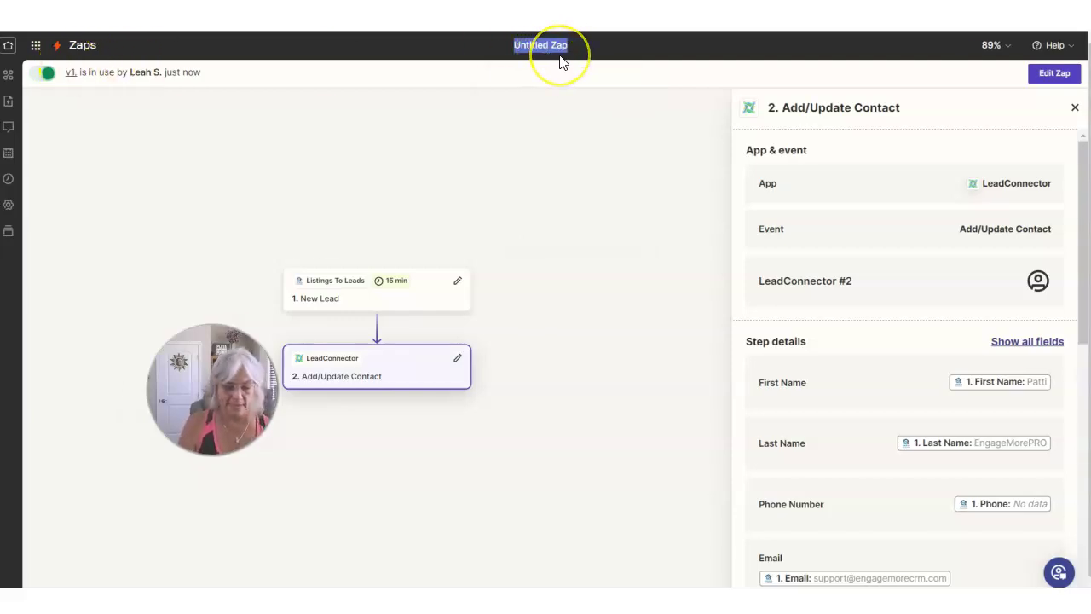
pyautogui.press('BackSpace')
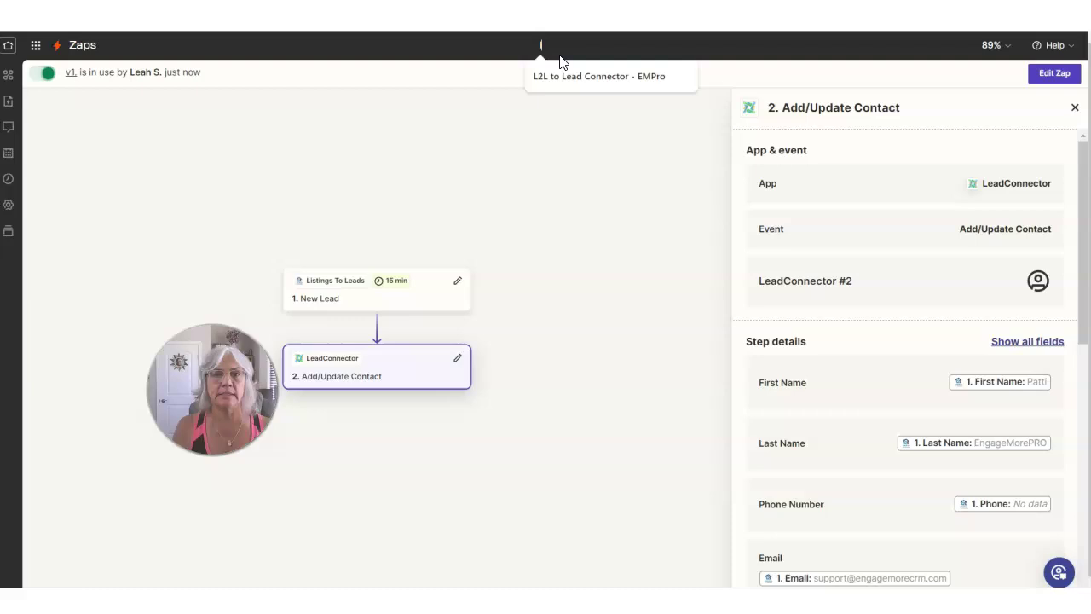
pyautogui.write('L')
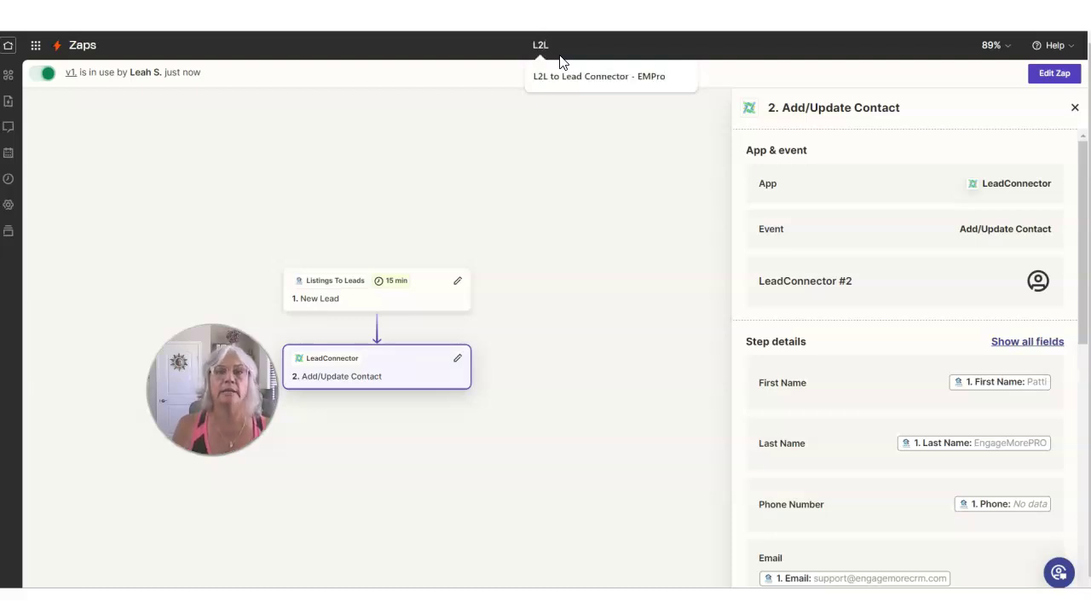
pyautogui.write('2L')
pyautogui.click(588, 81)
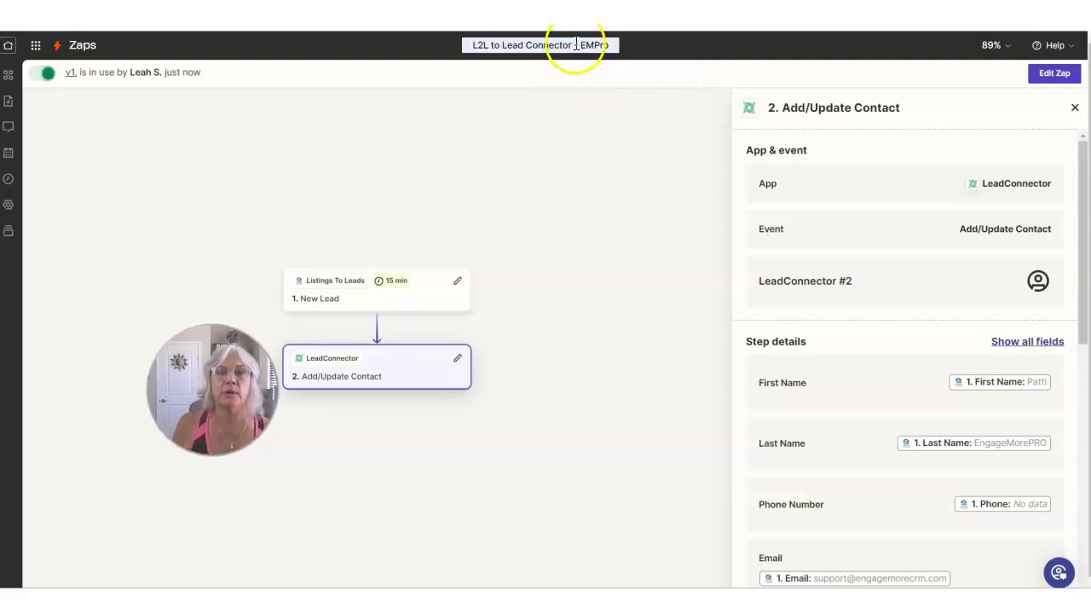
pyautogui.click(595, 131)
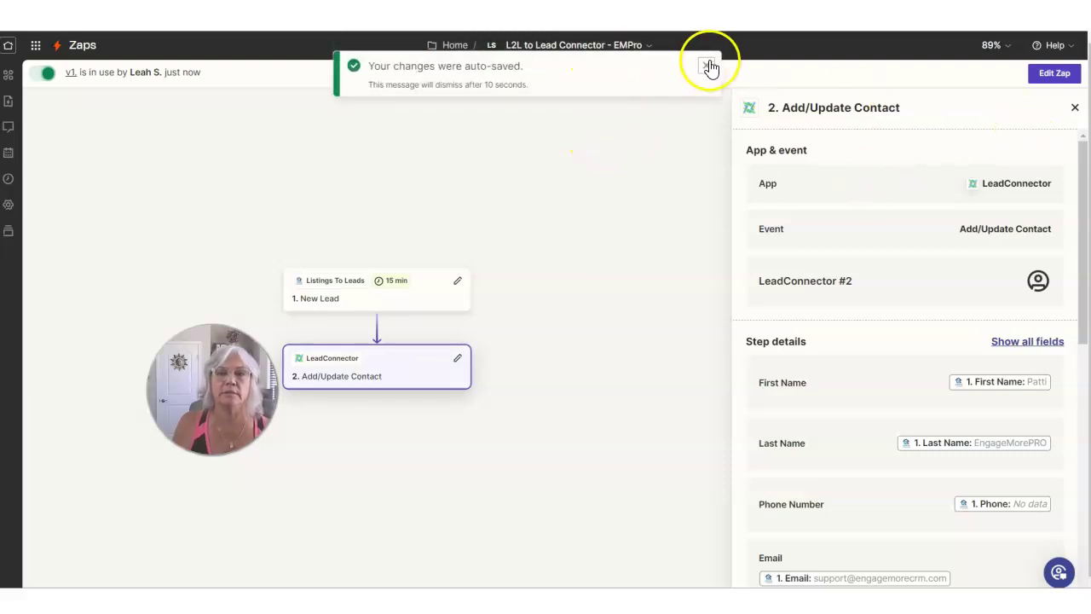
pyautogui.click(707, 67)
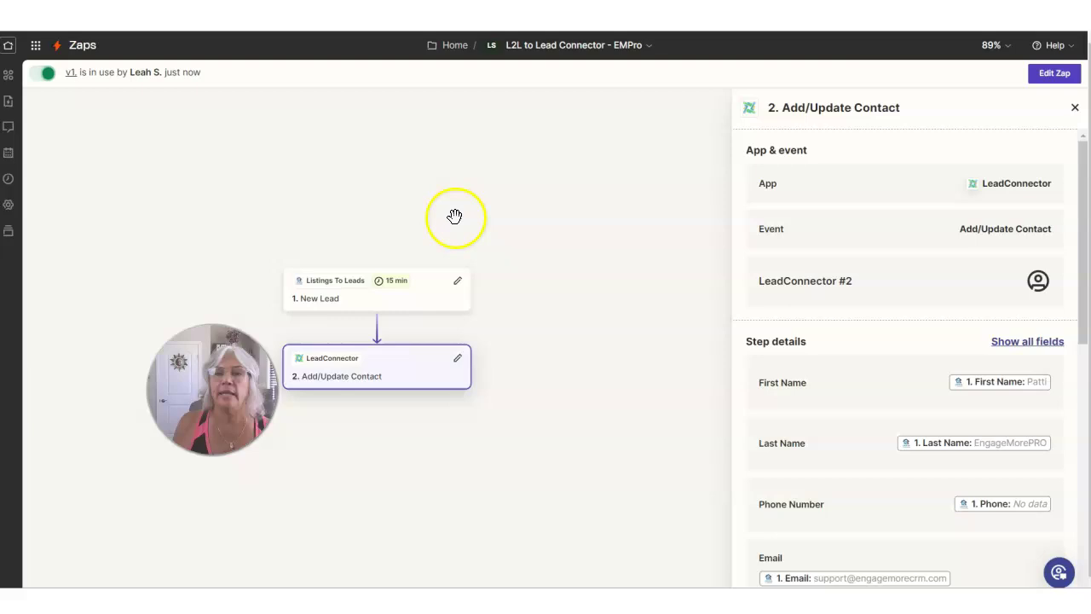
pyautogui.click(525, 245)
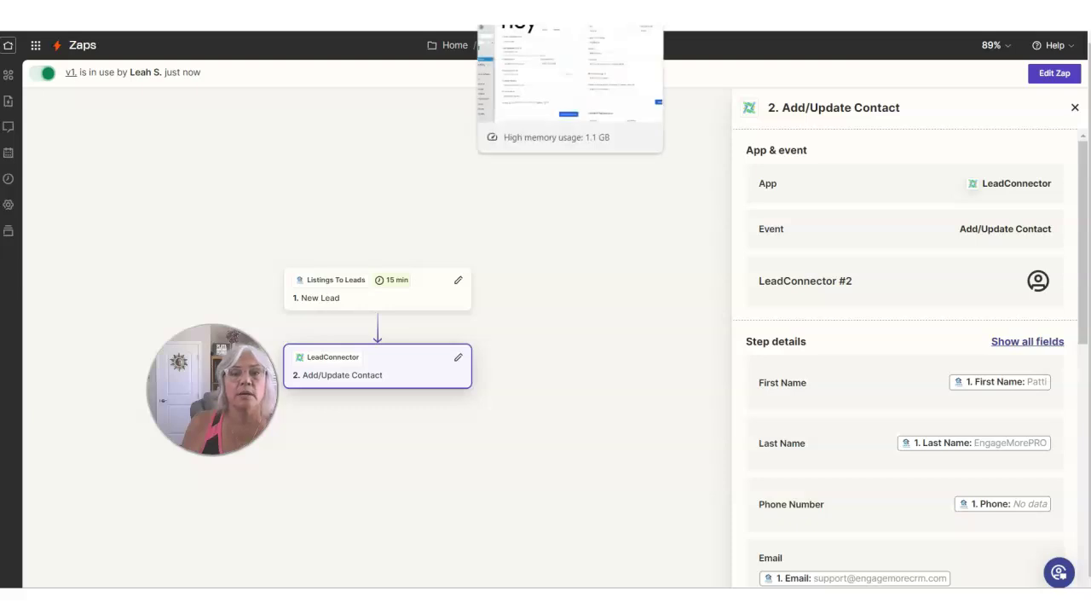
# Switch to EngageMorePRO, leave the settings, and open the contacts list to check for the test lead
pyautogui.click(528, 13)
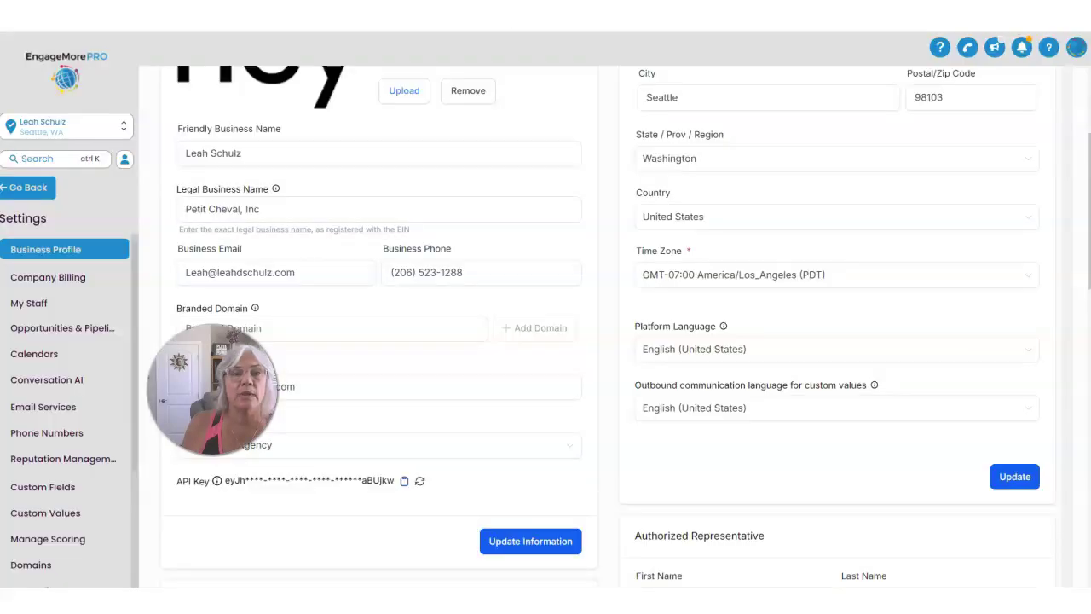
pyautogui.click(28, 188)
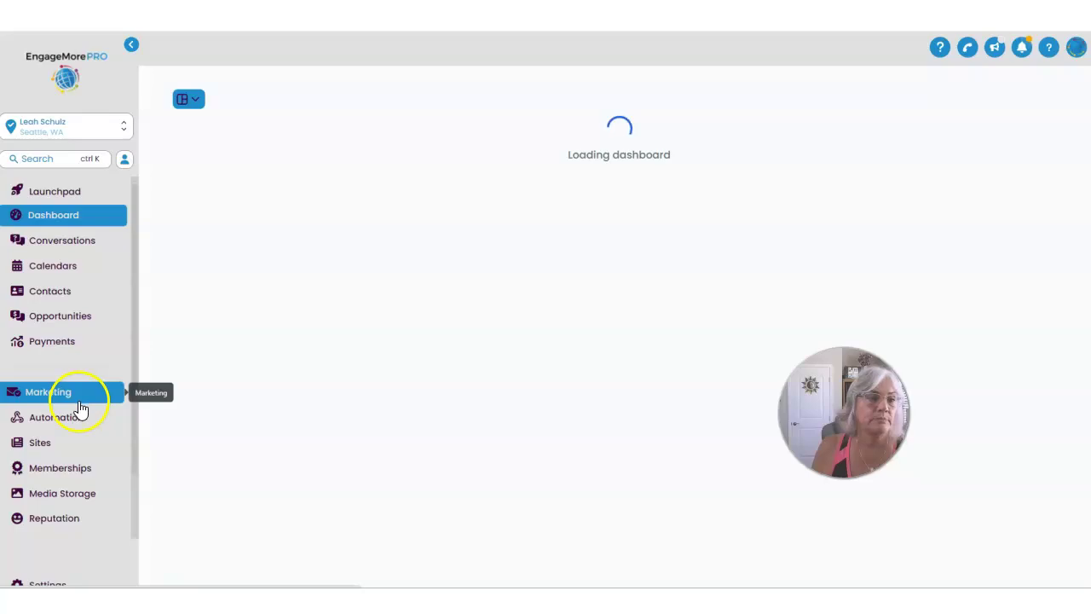
pyautogui.click(55, 290)
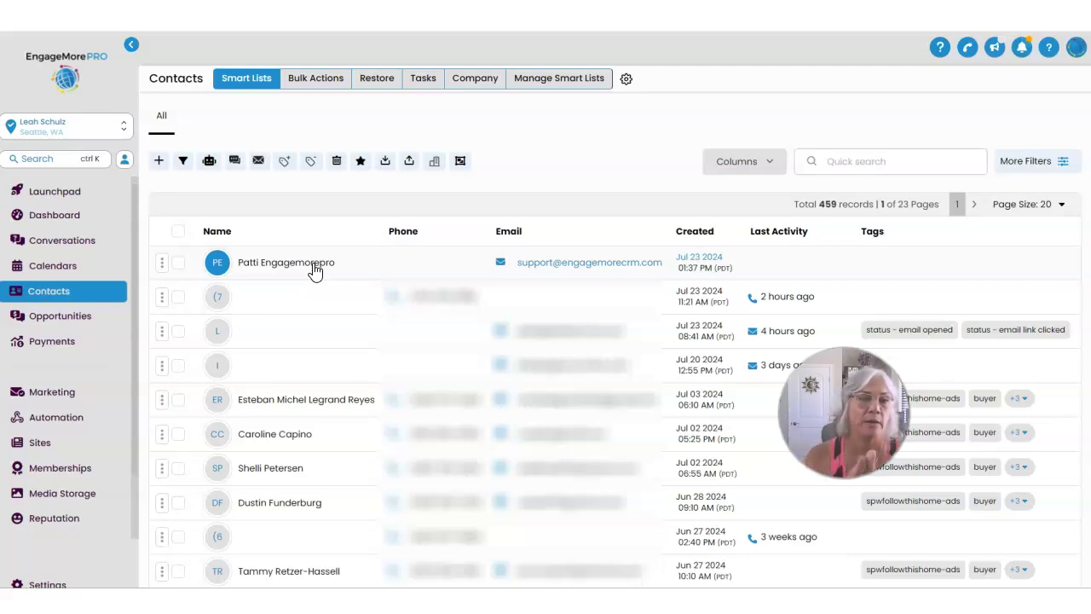
# Search the 1 BUYER/TENANT CAMPAIGNS folder of the automation workflows for WASHING and clear the search
pyautogui.click(61, 422)
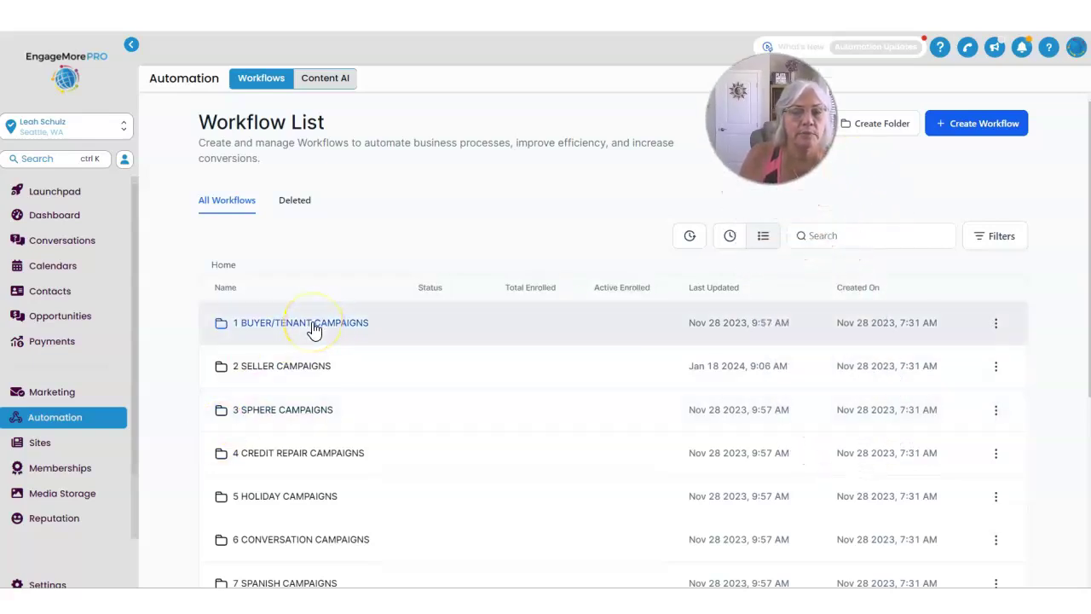
pyautogui.scroll(-1, 432, 348)
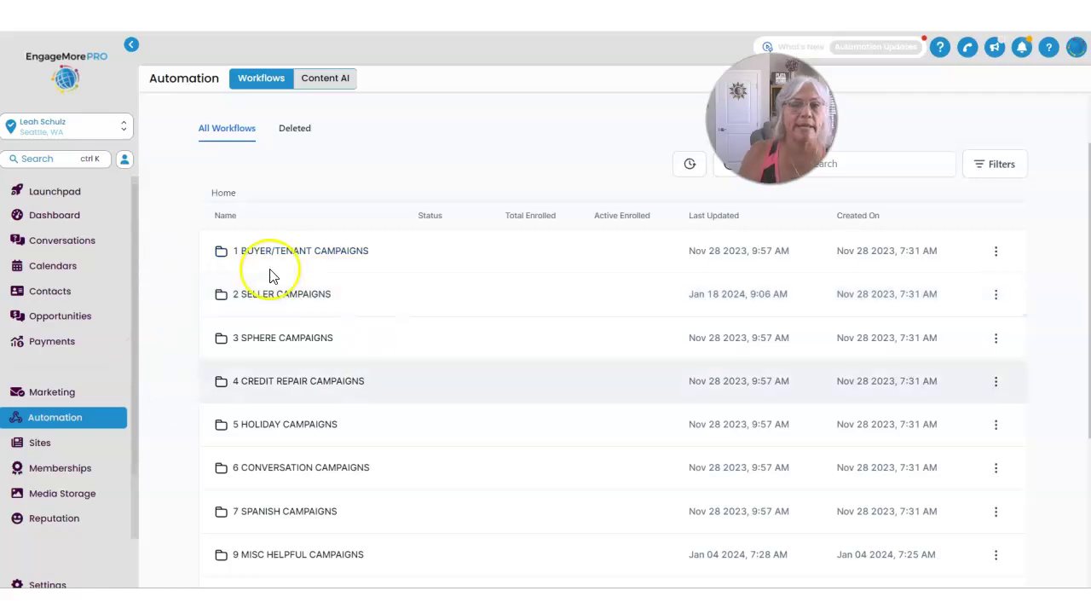
pyautogui.click(284, 250)
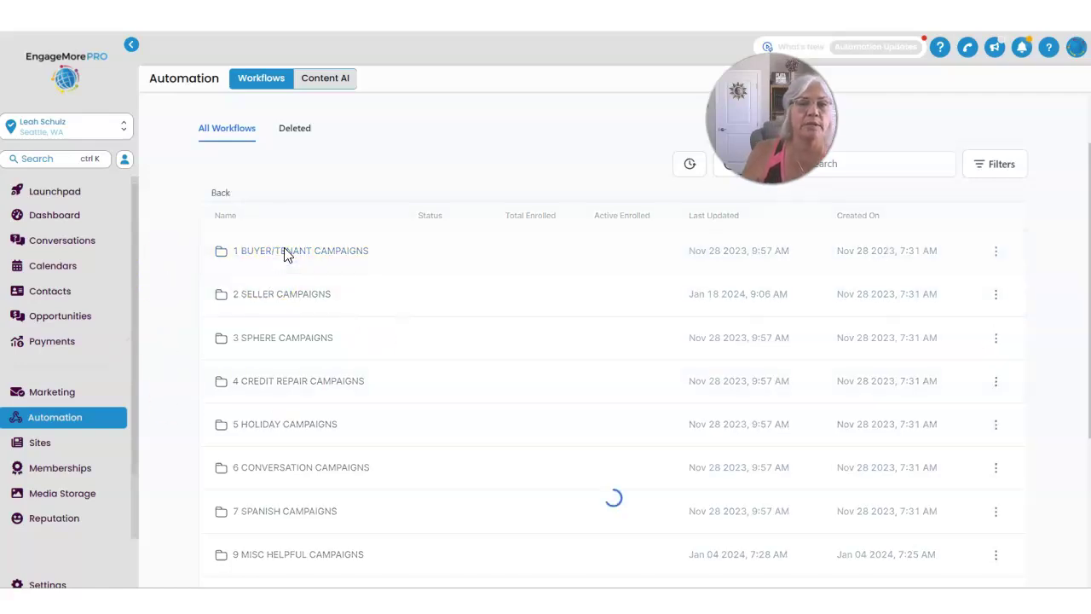
pyautogui.click(863, 166)
pyautogui.write('WASHING')
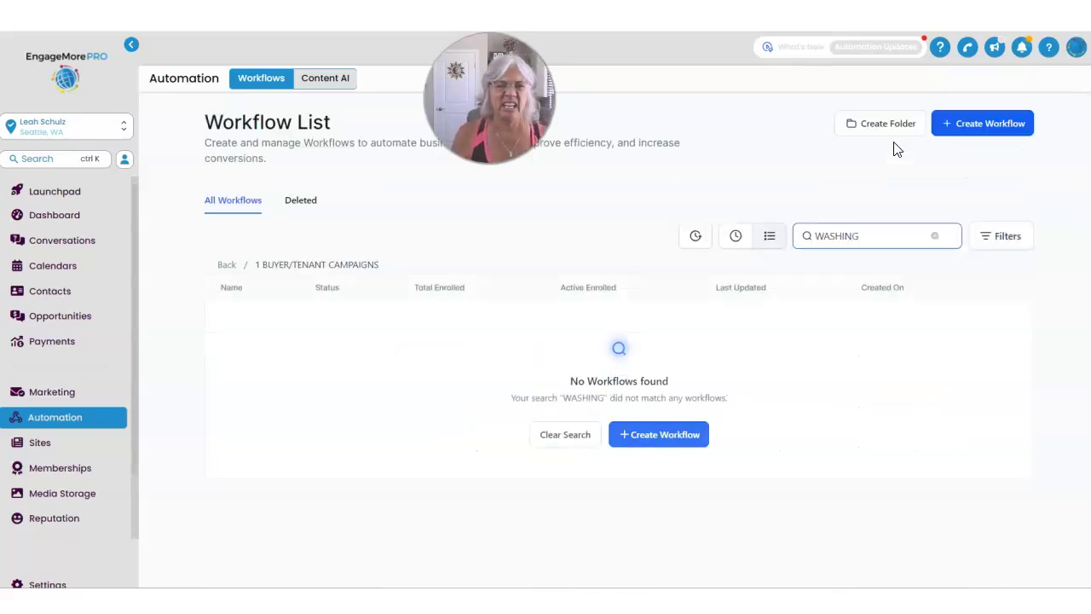
pyautogui.press('BackSpace')
pyautogui.press('BackSpace')
pyautogui.press('BackSpace')
pyautogui.press('BackSpace')
pyautogui.press('BackSpace')
pyautogui.press('BackSpace')
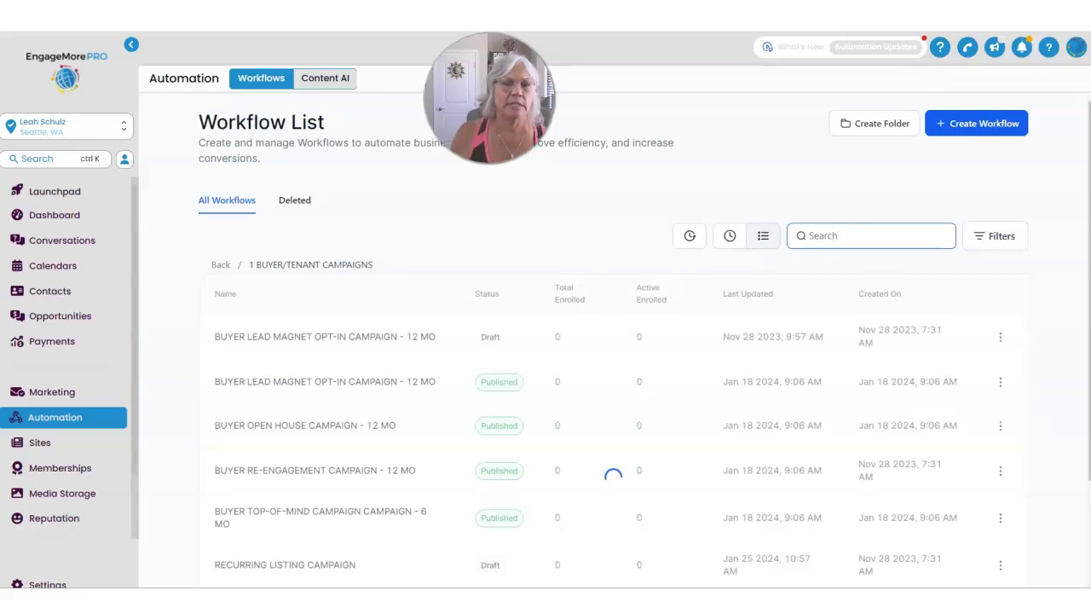
# Return to the home level of the workflow list, search all workflows for WASHI, and reopen Automation
pyautogui.click(219, 265)
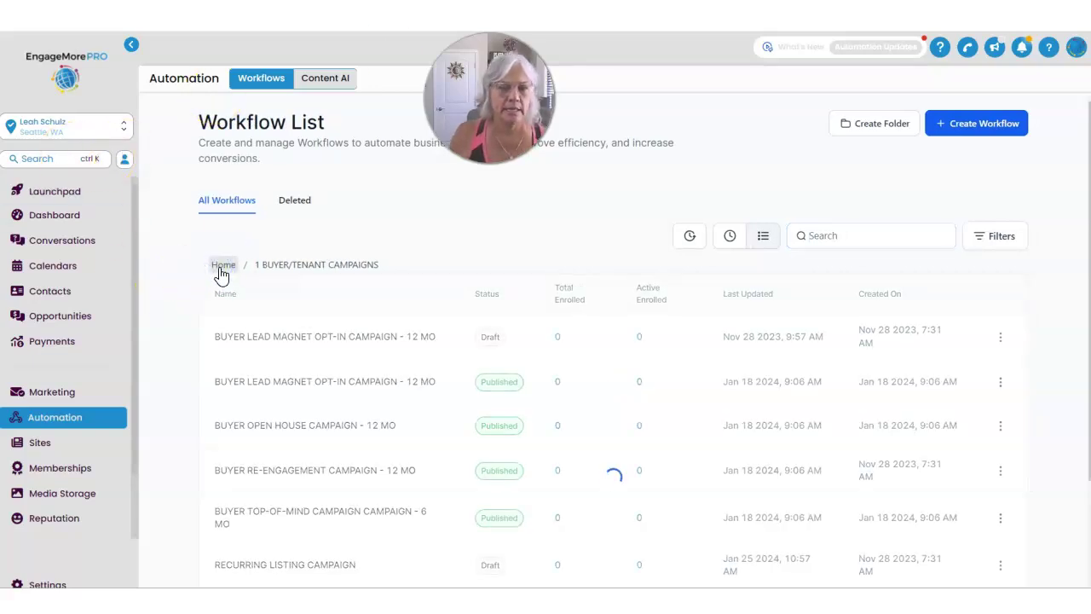
pyautogui.click(892, 236)
pyautogui.write('WASHI')
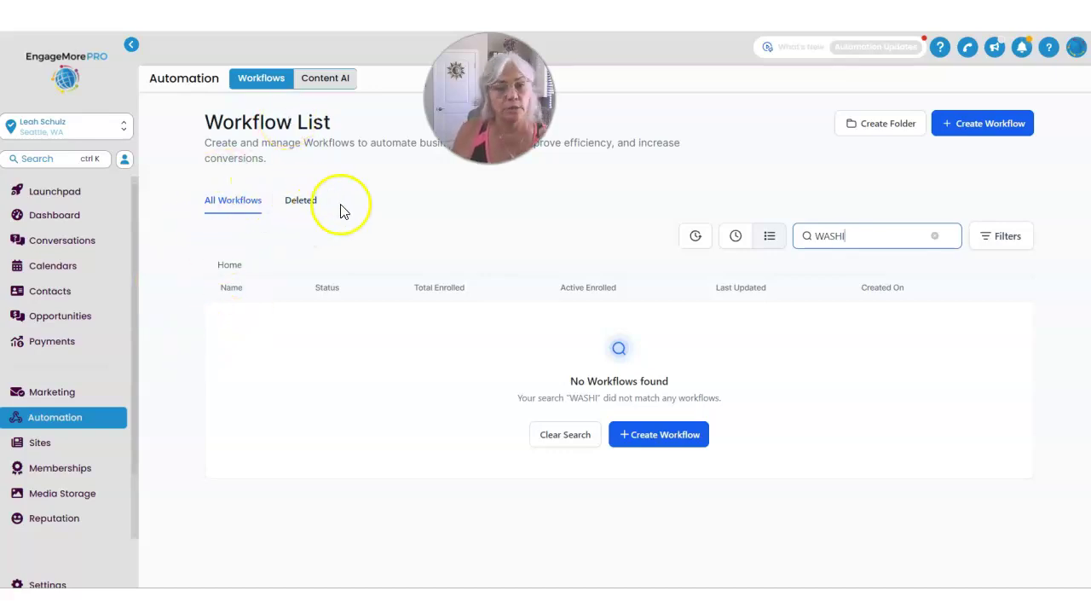
pyautogui.click(28, 439)
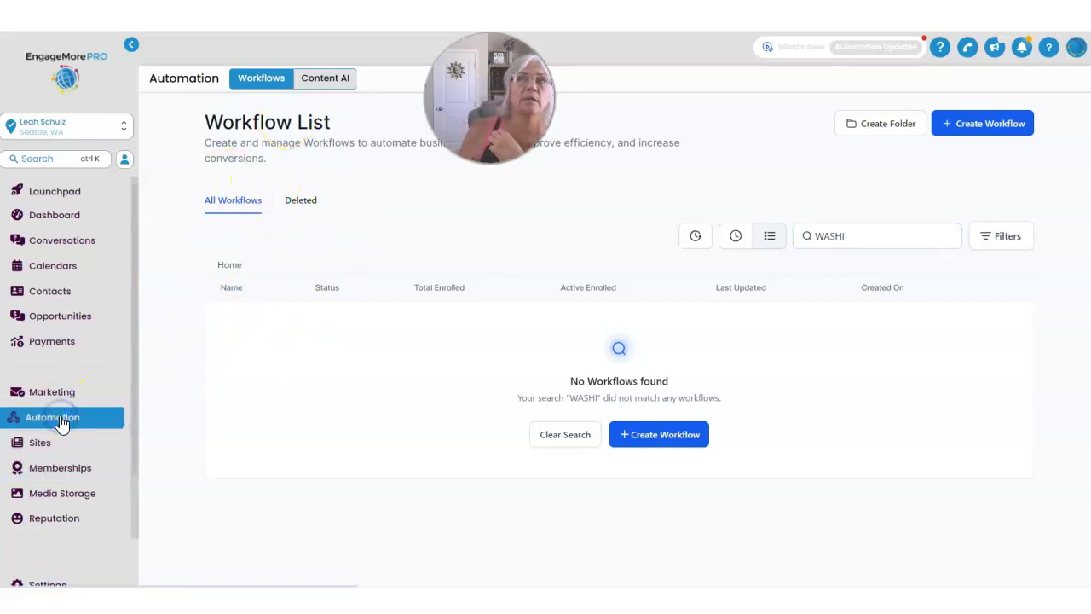
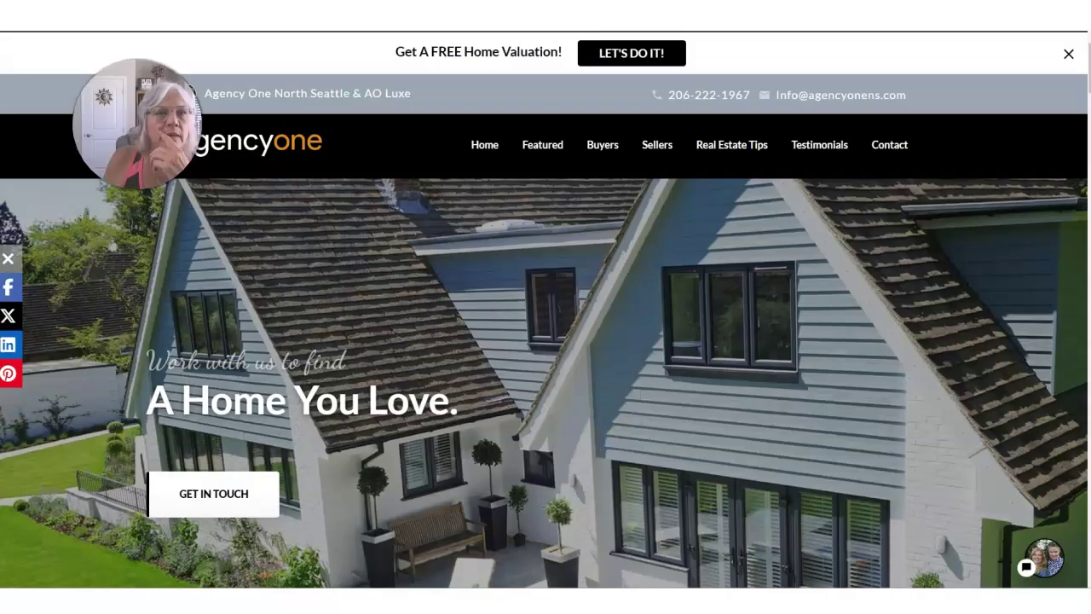
# Open the Advanced Search page for buyers on the Agency One website and go to its search form
pyautogui.moveTo(542, 153)
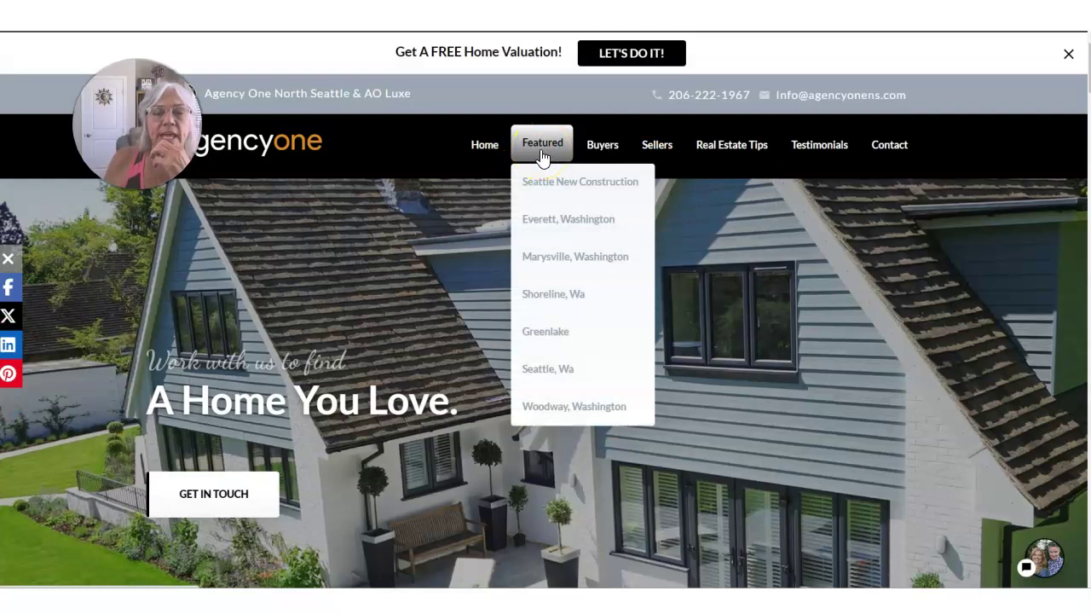
pyautogui.moveTo(604, 150)
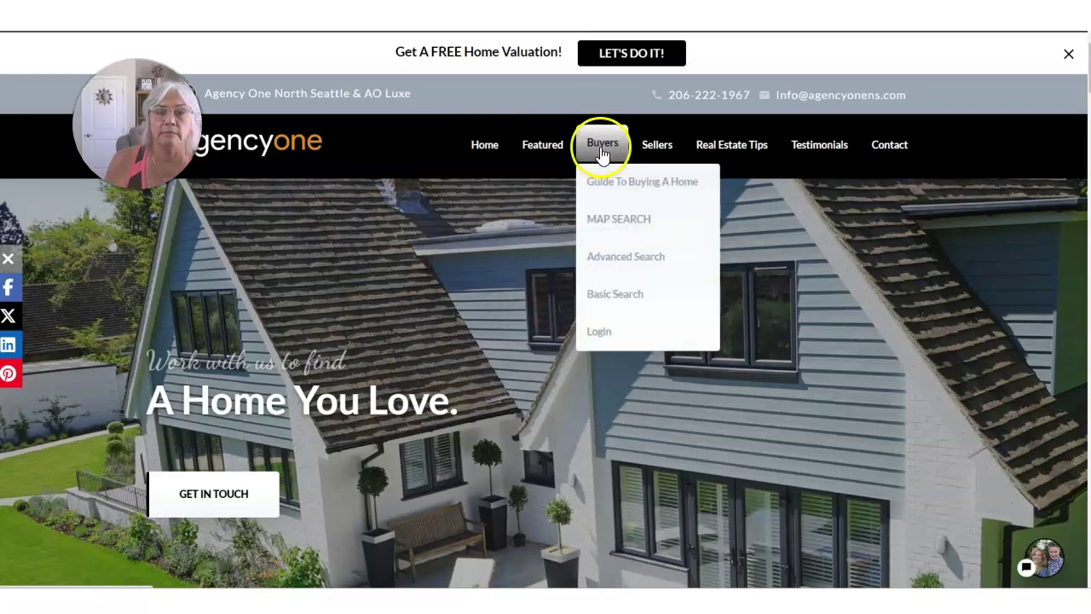
pyautogui.click(626, 256)
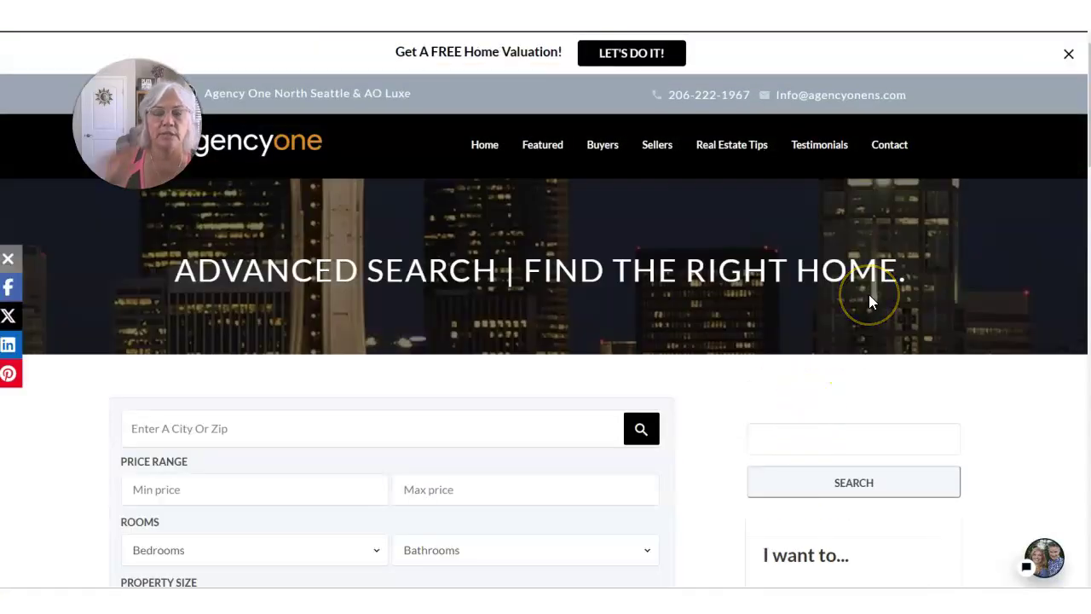
pyautogui.scroll(-2, 868, 294)
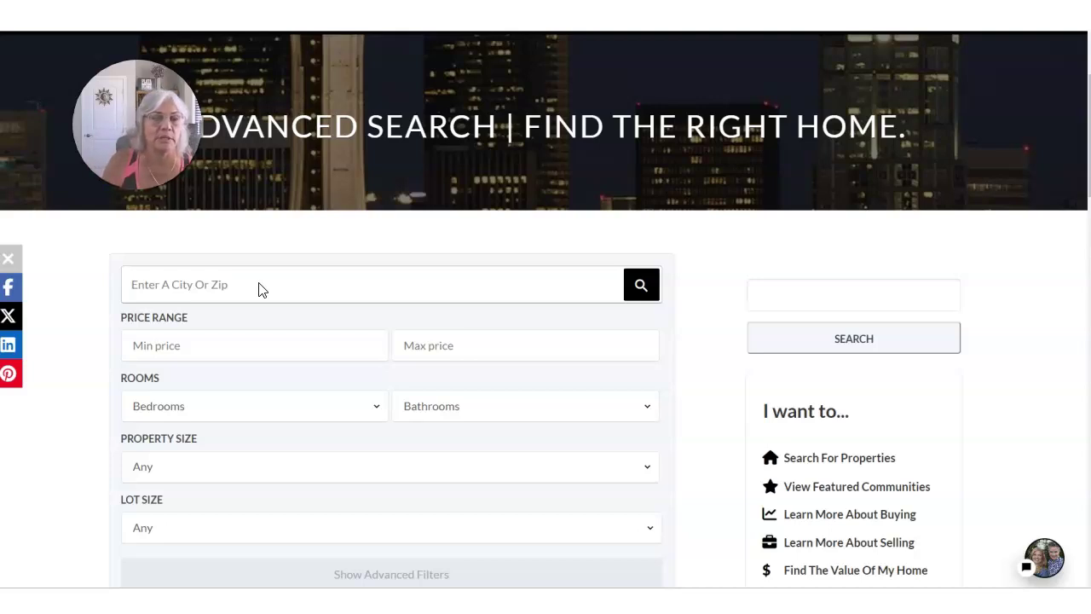
# Search for LAKE WASHINGTON as the location and choose Lake Washington (school district)
pyautogui.click(260, 290)
pyautogui.write('LA')
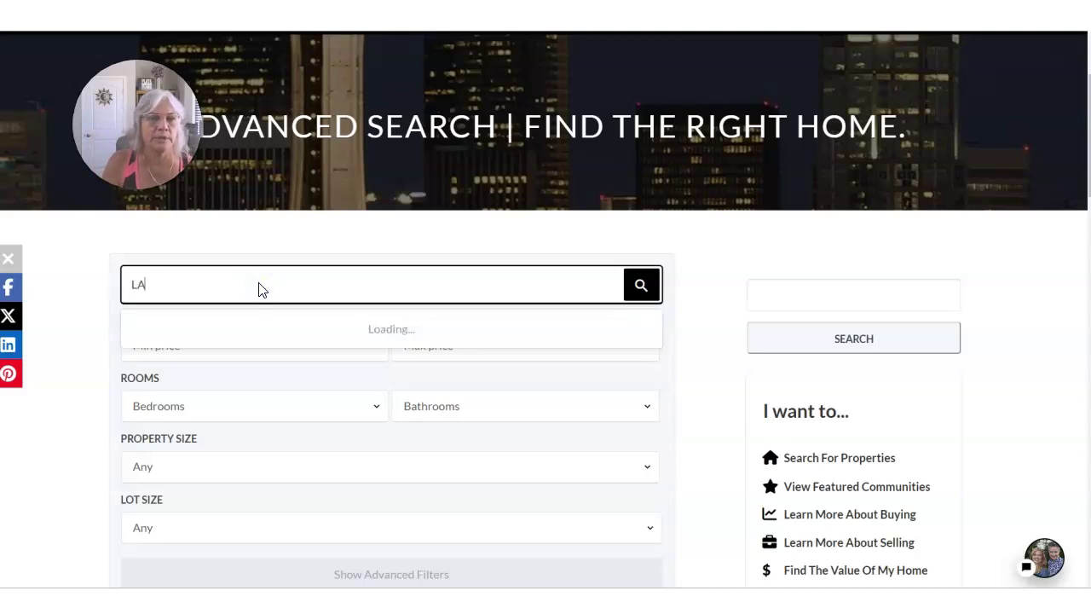
pyautogui.write('KE WASHING')
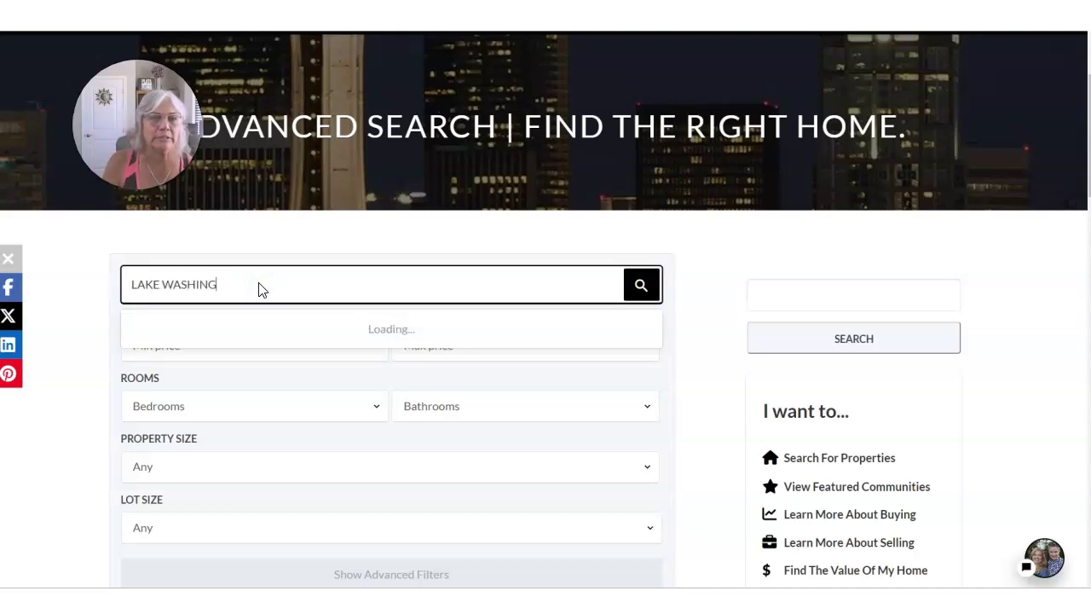
pyautogui.write('TON')
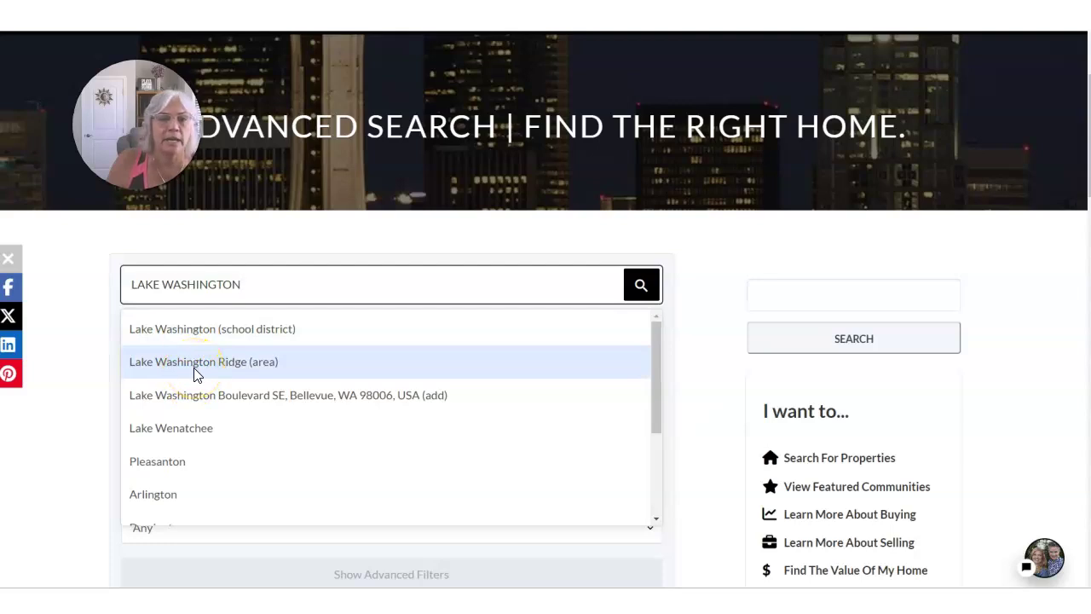
pyautogui.scroll(-2, 275, 455)
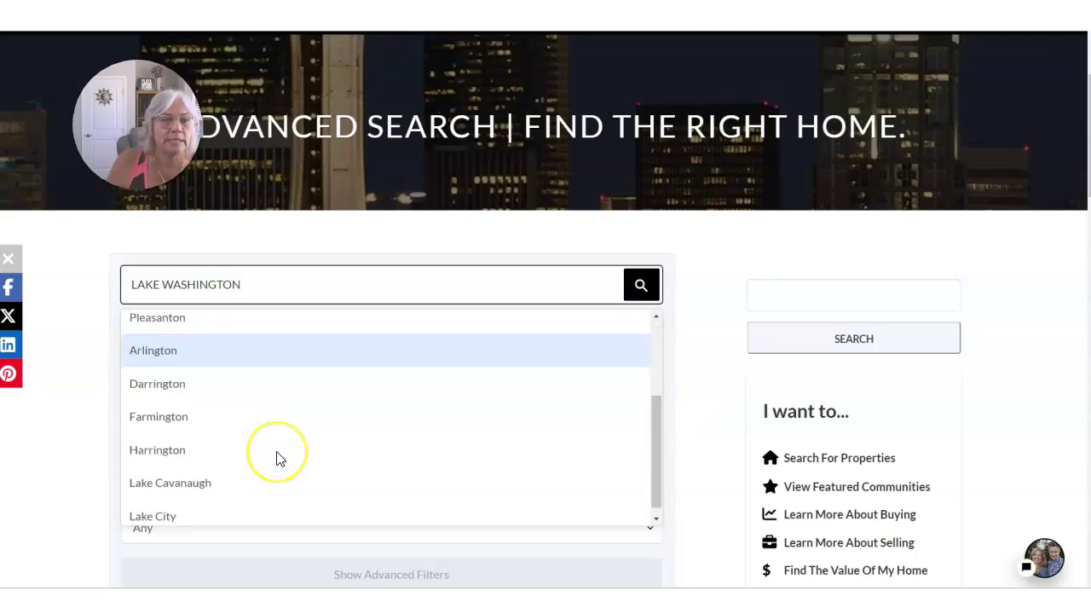
pyautogui.scroll(2, 282, 456)
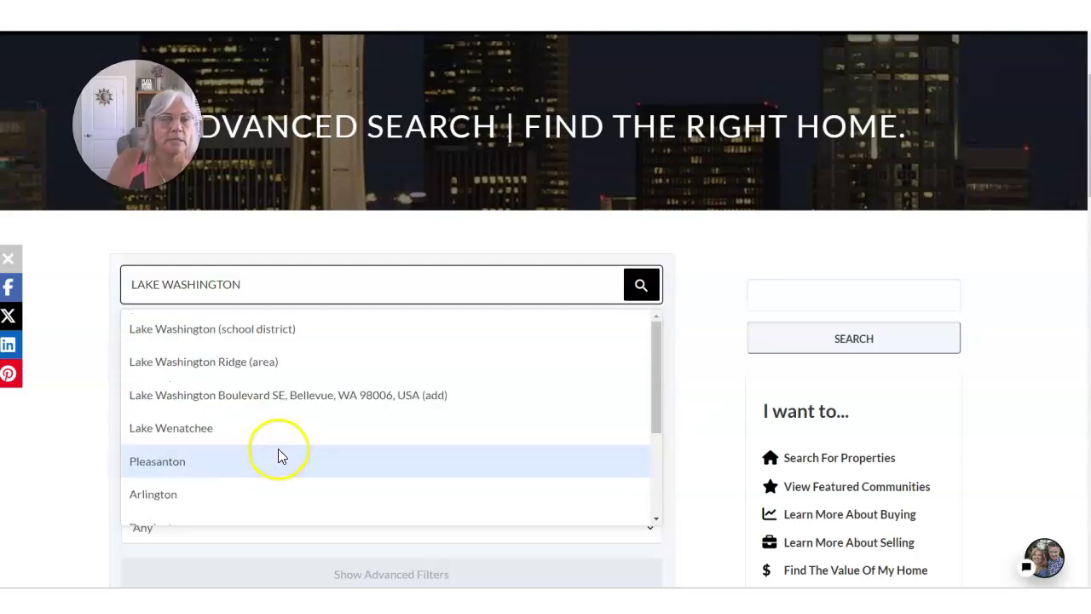
pyautogui.click(214, 324)
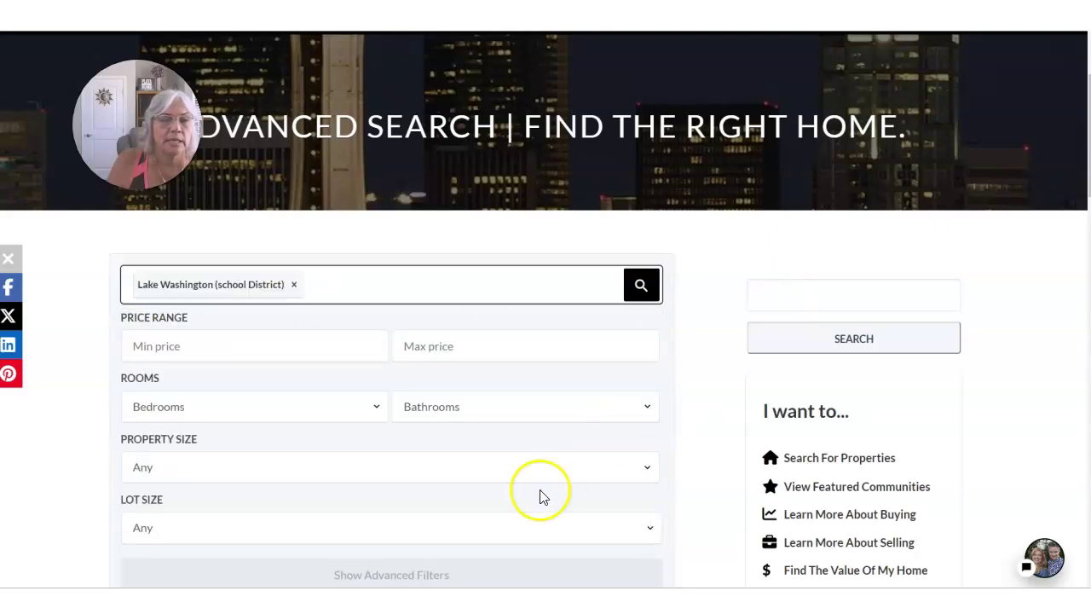
# Expand the advanced filters of the property search and select City under Property Views
pyautogui.scroll(-1, 550, 490)
pyautogui.click(426, 512)
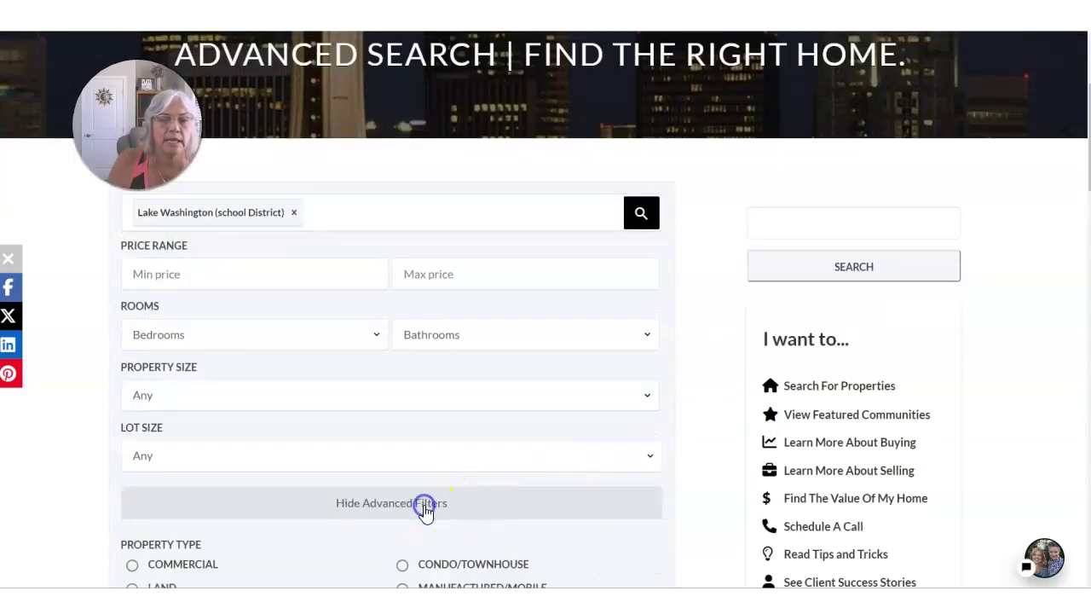
pyautogui.scroll(-4, 550, 463)
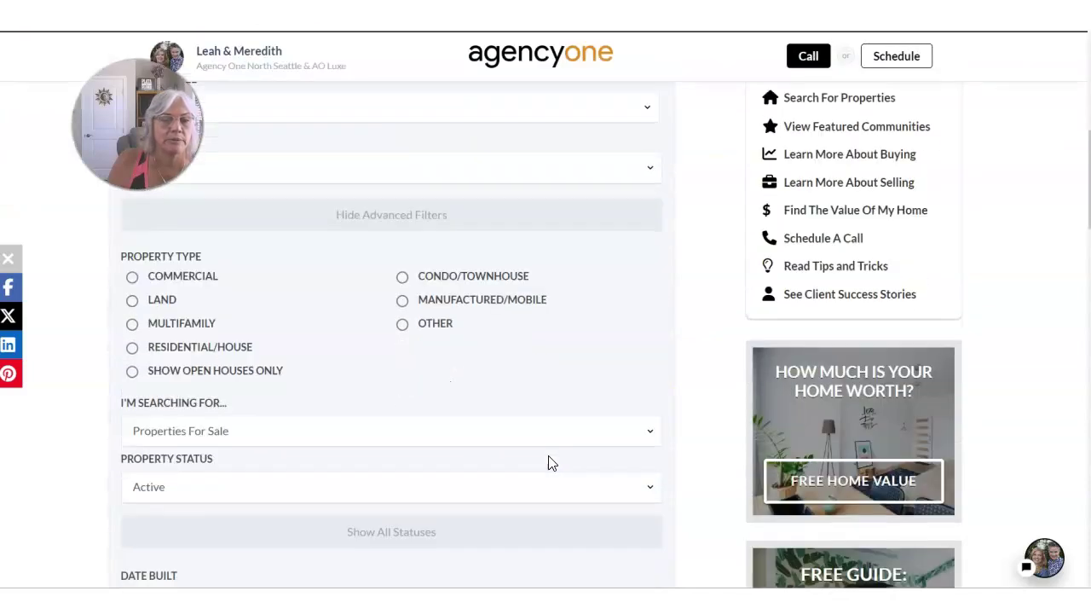
pyautogui.scroll(-2, 551, 463)
pyautogui.scroll(-3, 548, 463)
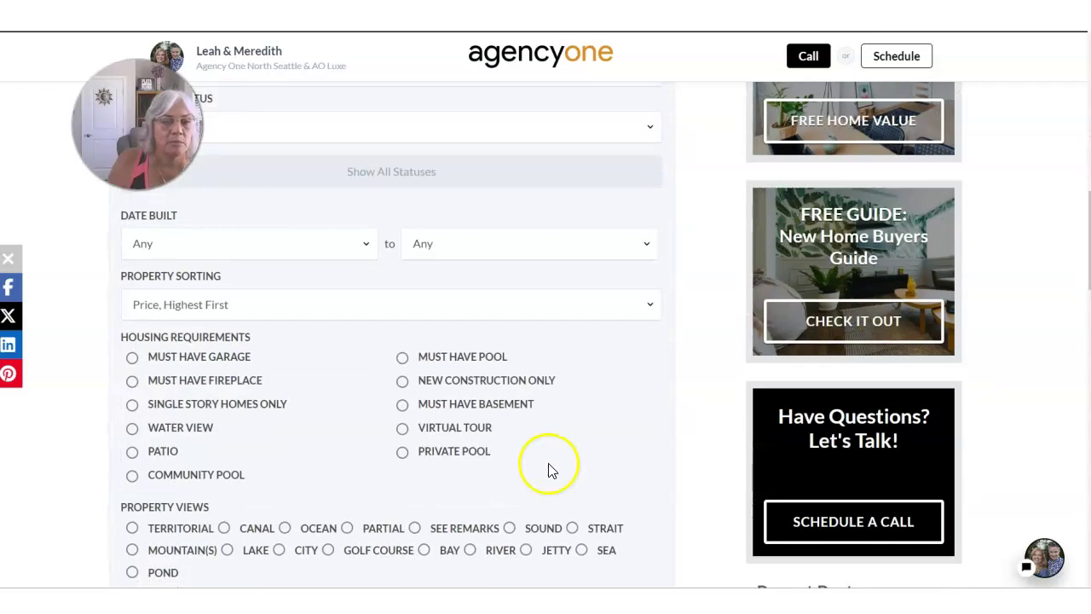
pyautogui.scroll(-1, 548, 463)
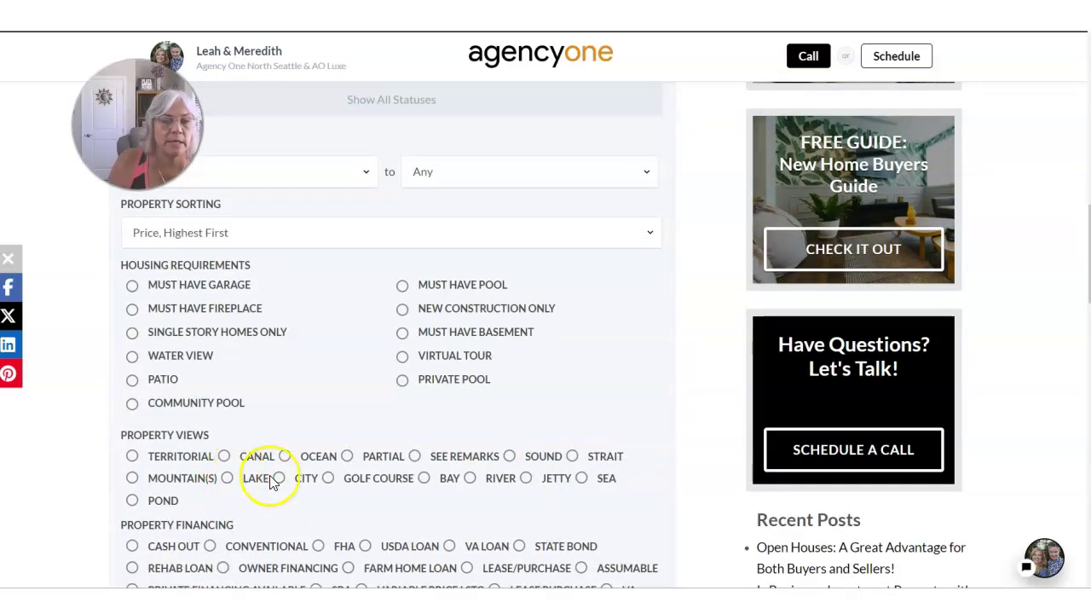
pyautogui.click(279, 478)
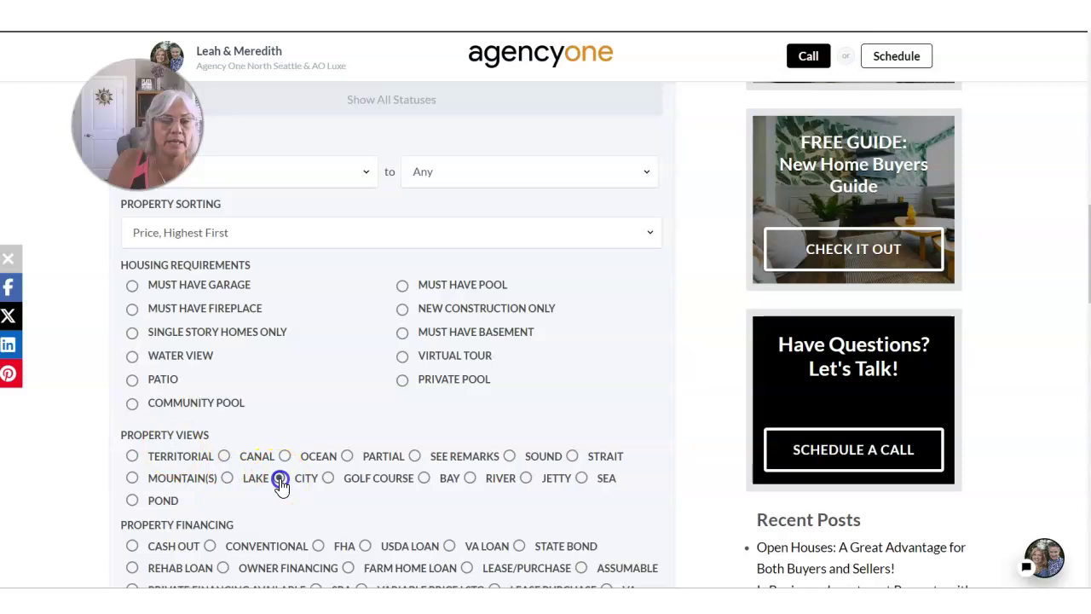
# Run the home search with these filters and check how the results are sorted
pyautogui.scroll(-8, 572, 431)
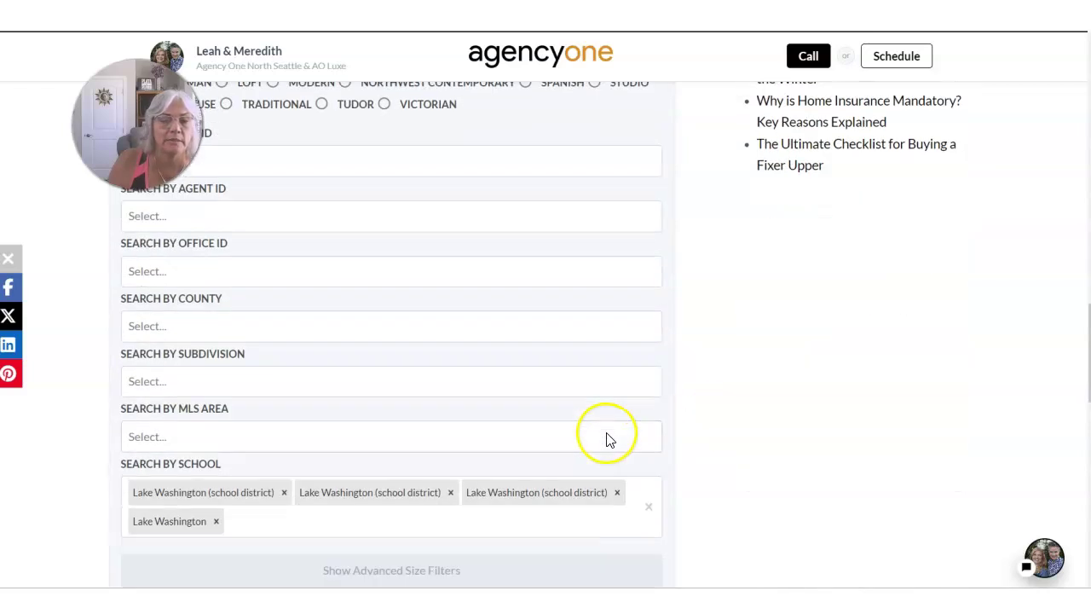
pyautogui.scroll(-3, 633, 500)
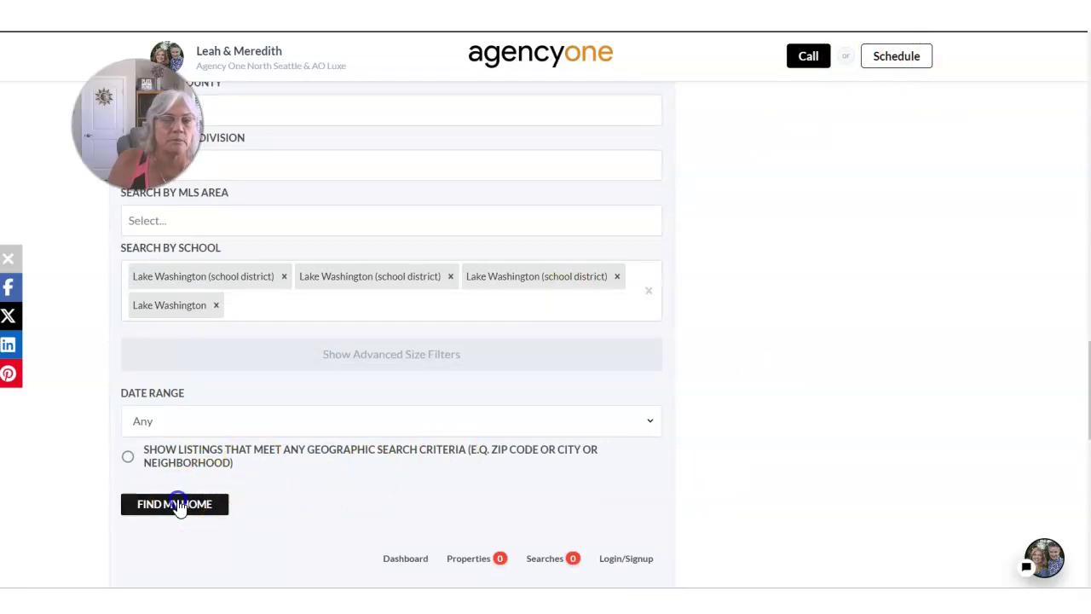
pyautogui.click(175, 503)
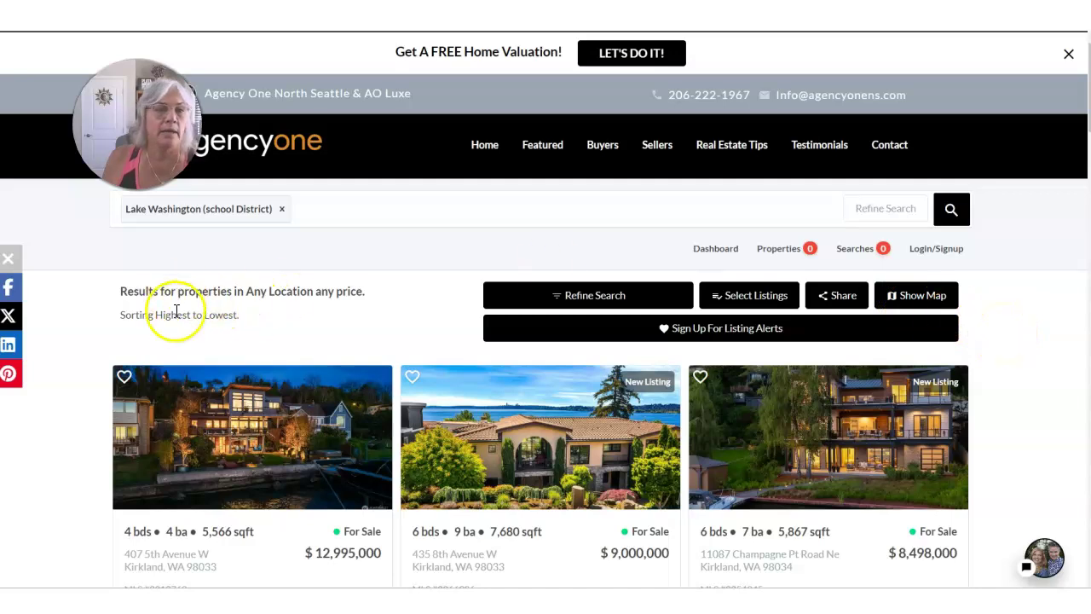
pyautogui.moveTo(154, 315); pyautogui.dragTo(273, 322)
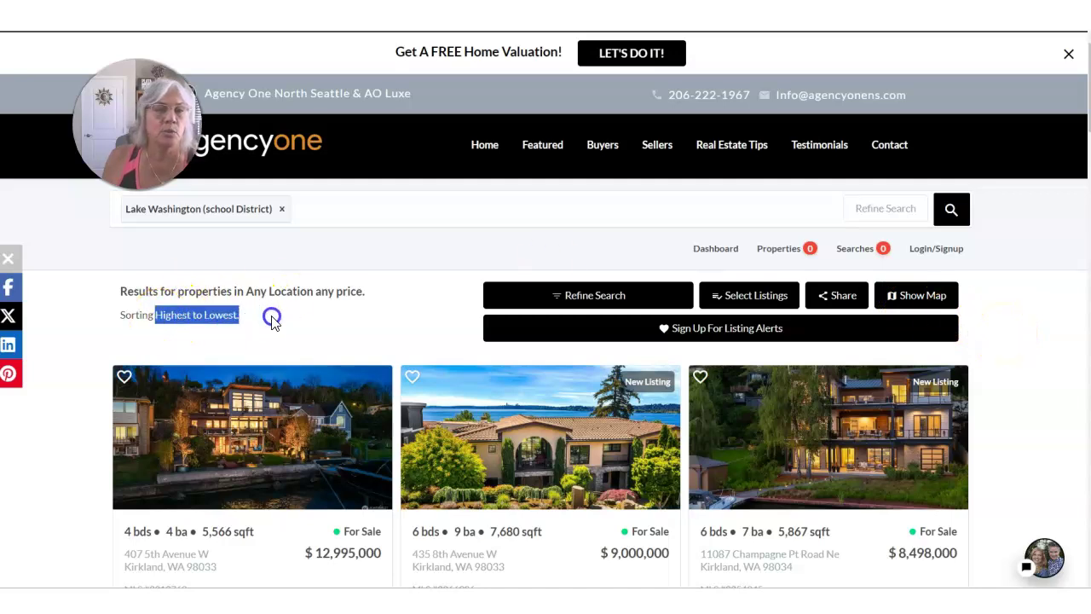
pyautogui.click(188, 315)
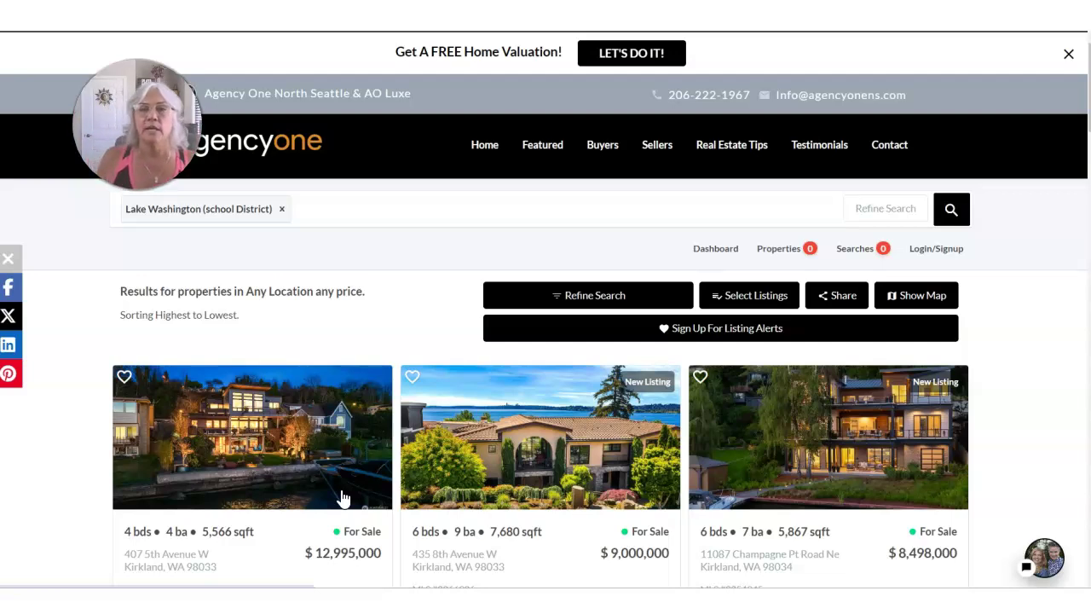
pyautogui.click(209, 312)
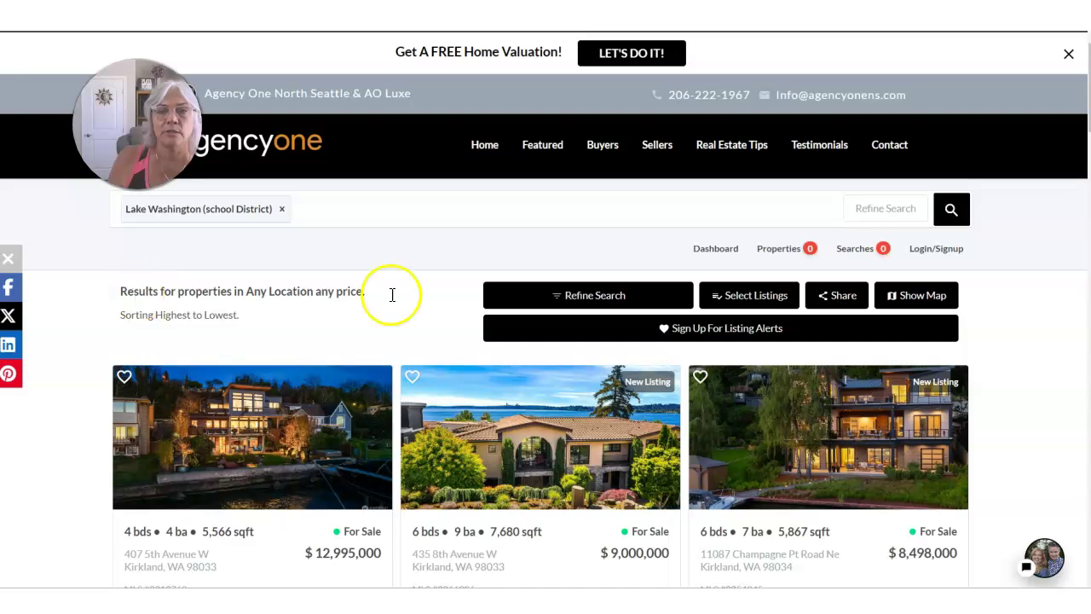
# Refine the search with the advanced filters, setting Property Sorting to Newest Listings
pyautogui.click(578, 298)
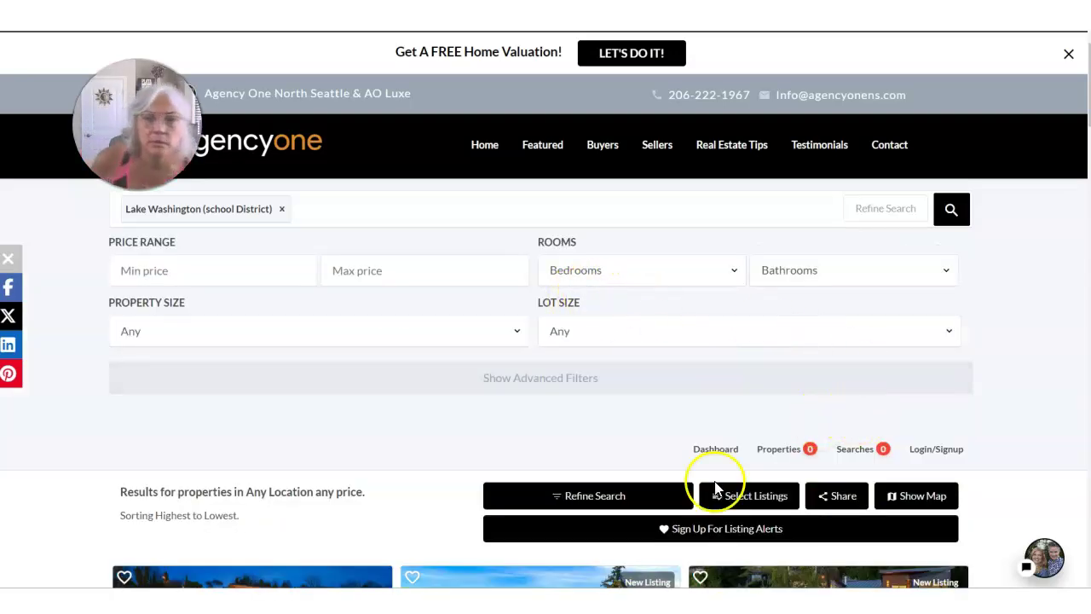
pyautogui.click(559, 377)
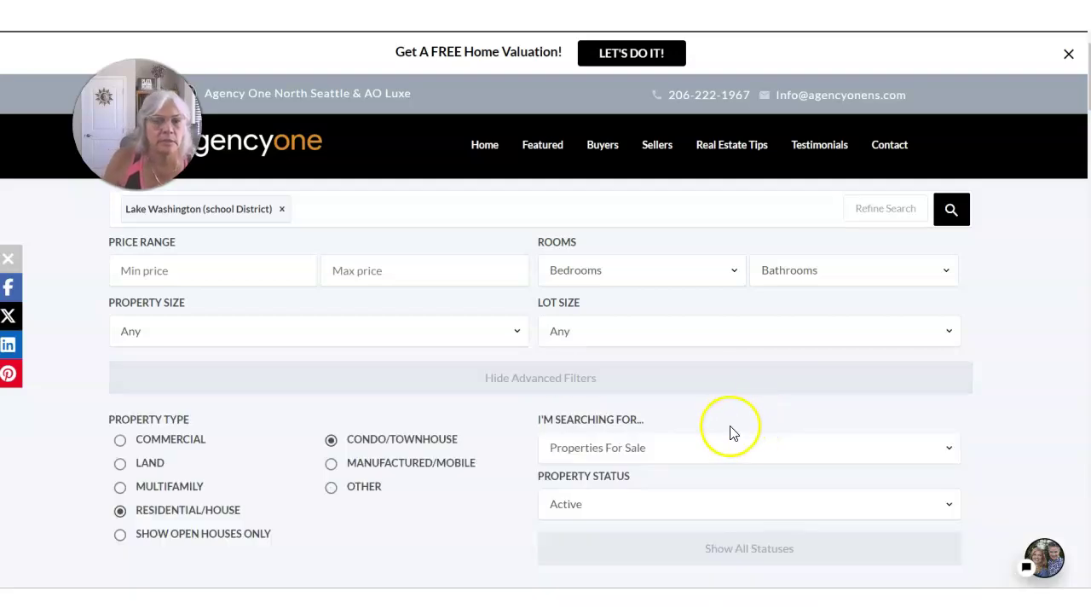
pyautogui.scroll(-2, 733, 433)
pyautogui.scroll(-3, 733, 433)
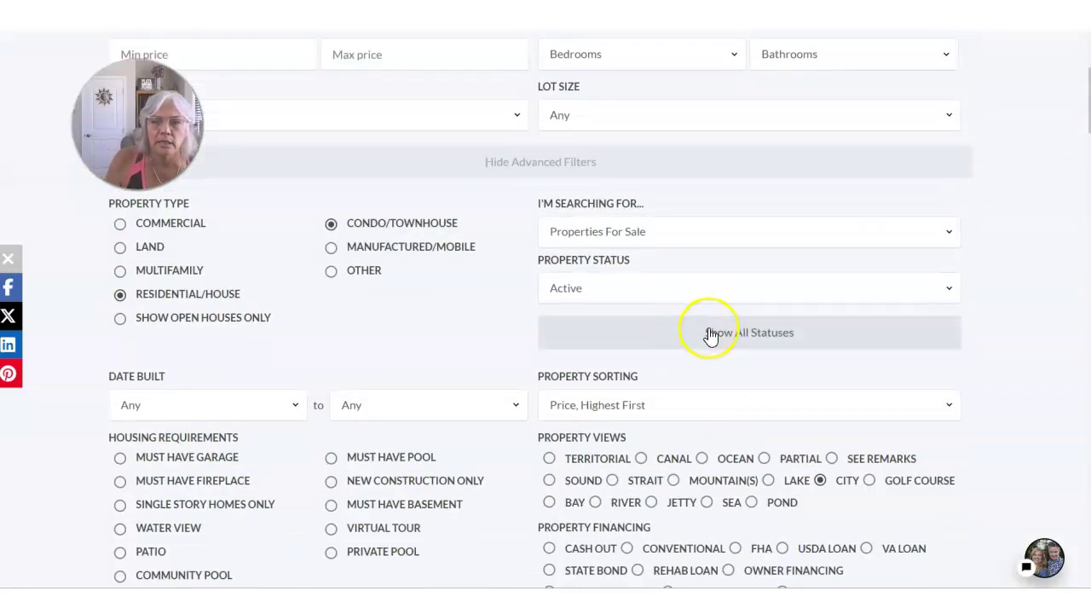
pyautogui.click(610, 401)
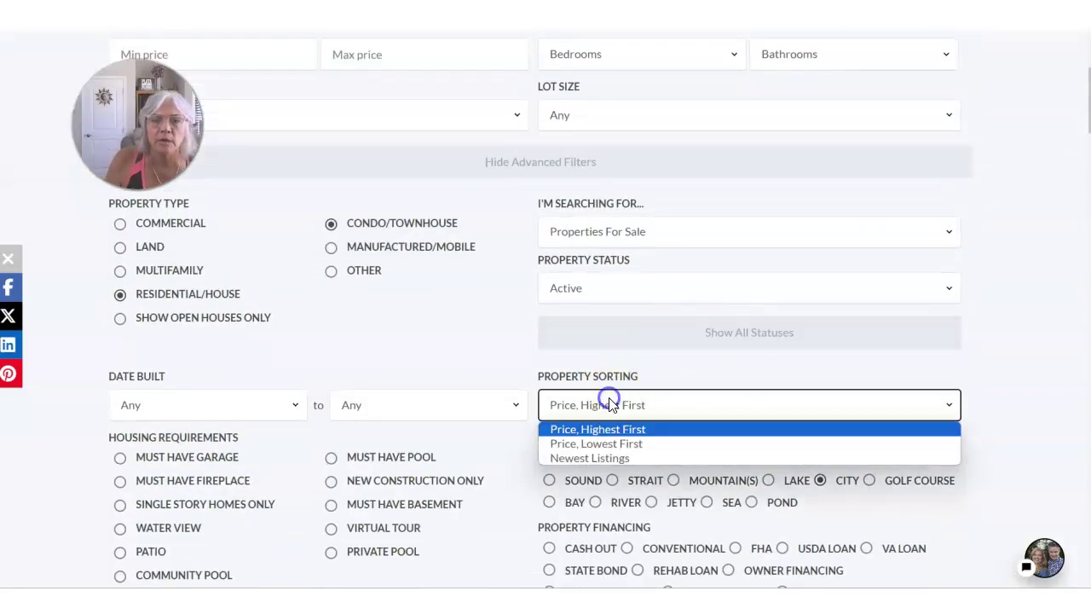
pyautogui.click(597, 459)
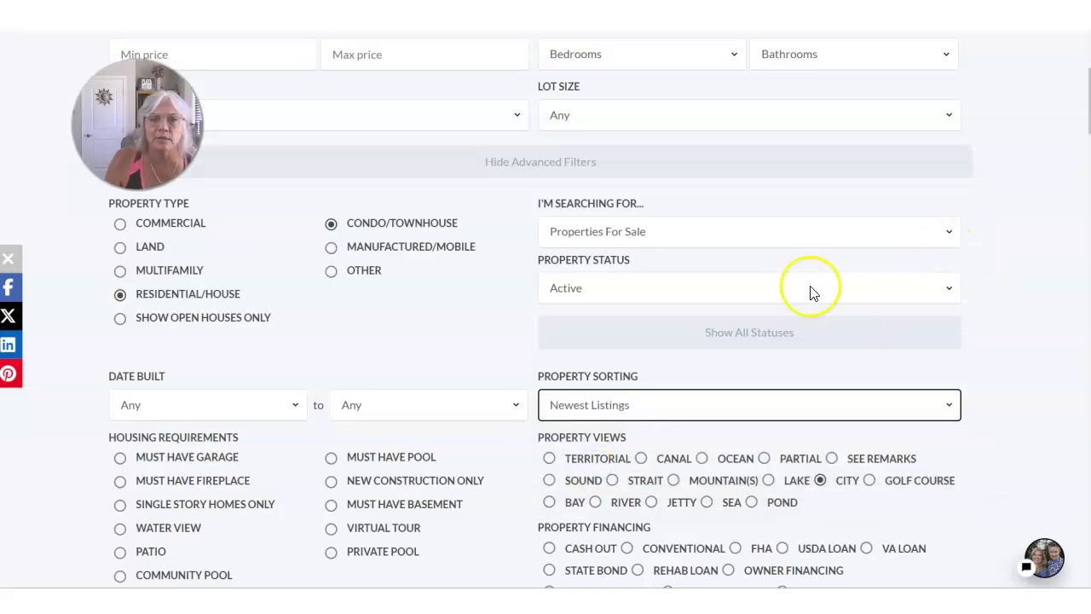
# Rerun the refined property search and copy the web address of the results page
pyautogui.scroll(-5, 661, 389)
pyautogui.scroll(-2, 662, 388)
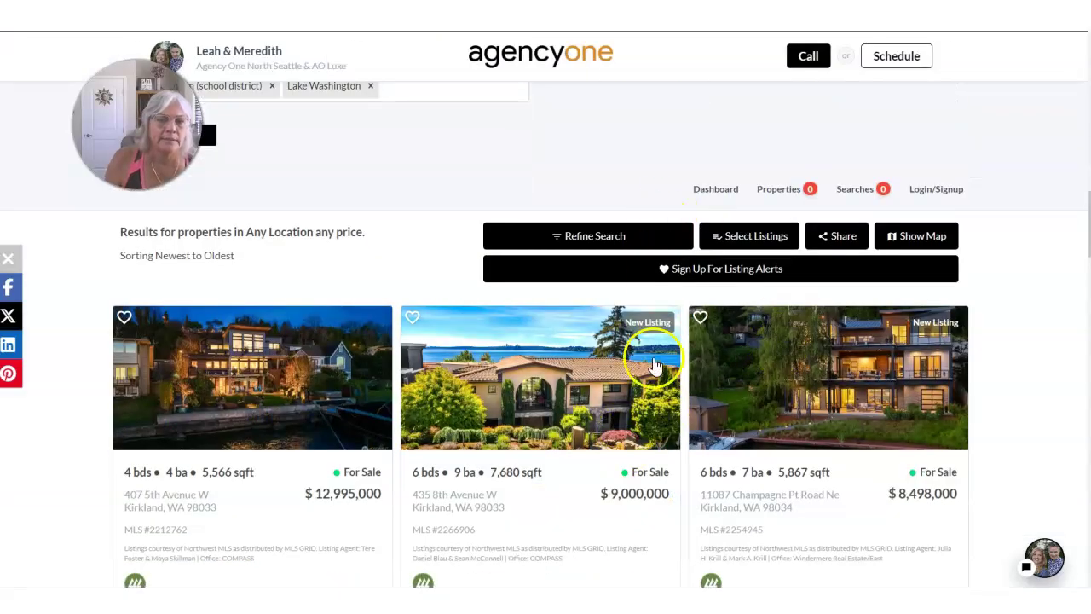
pyautogui.scroll(-4, 653, 361)
pyautogui.scroll(1, 686, 340)
pyautogui.scroll(5, 684, 329)
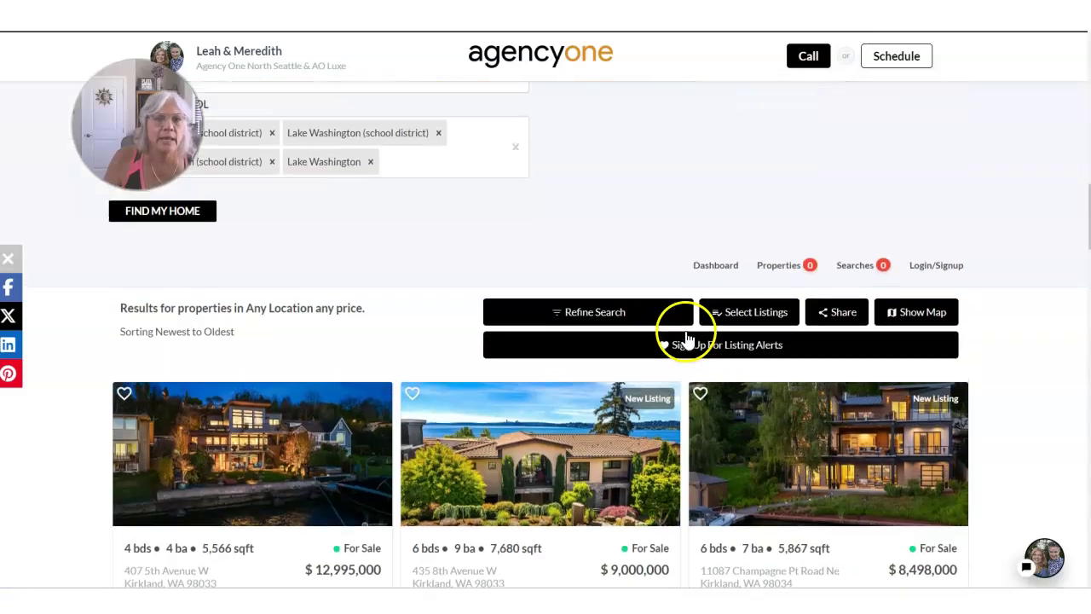
pyautogui.click(155, 423)
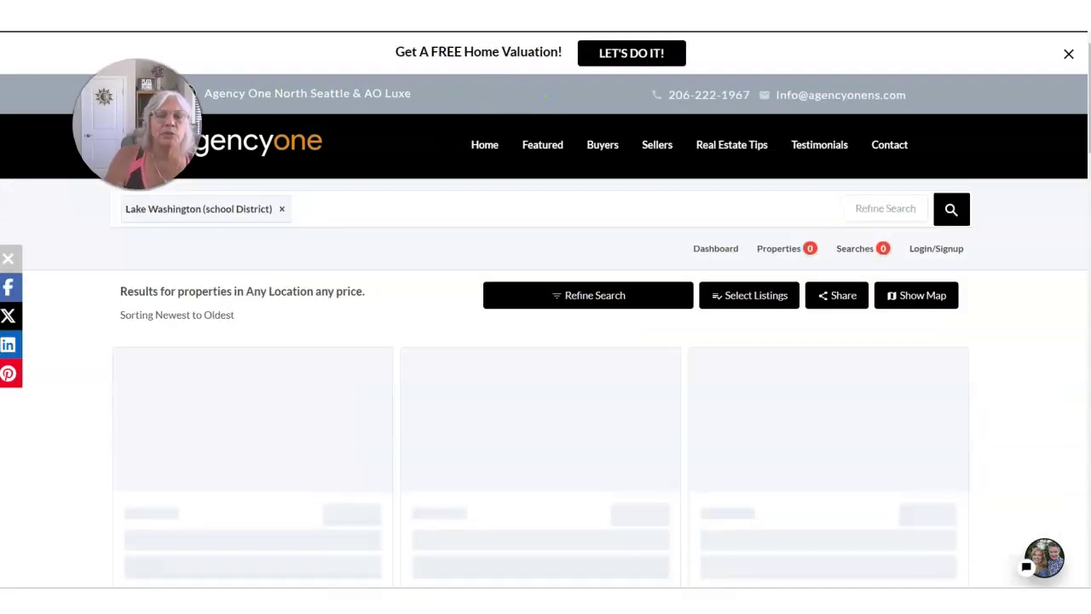
pyautogui.rightClick(500, 26)
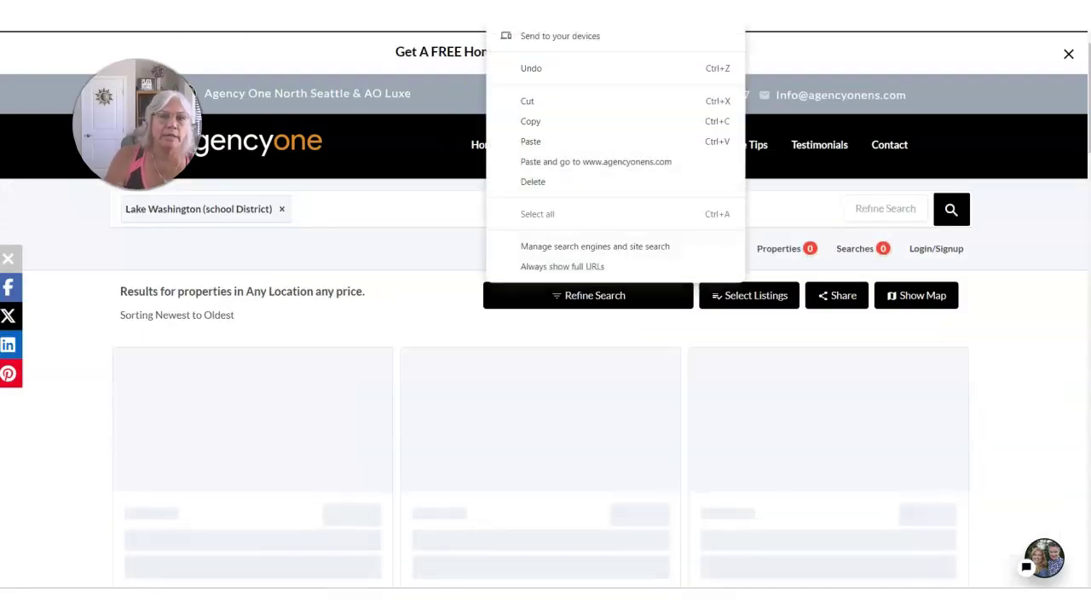
pyautogui.click(548, 121)
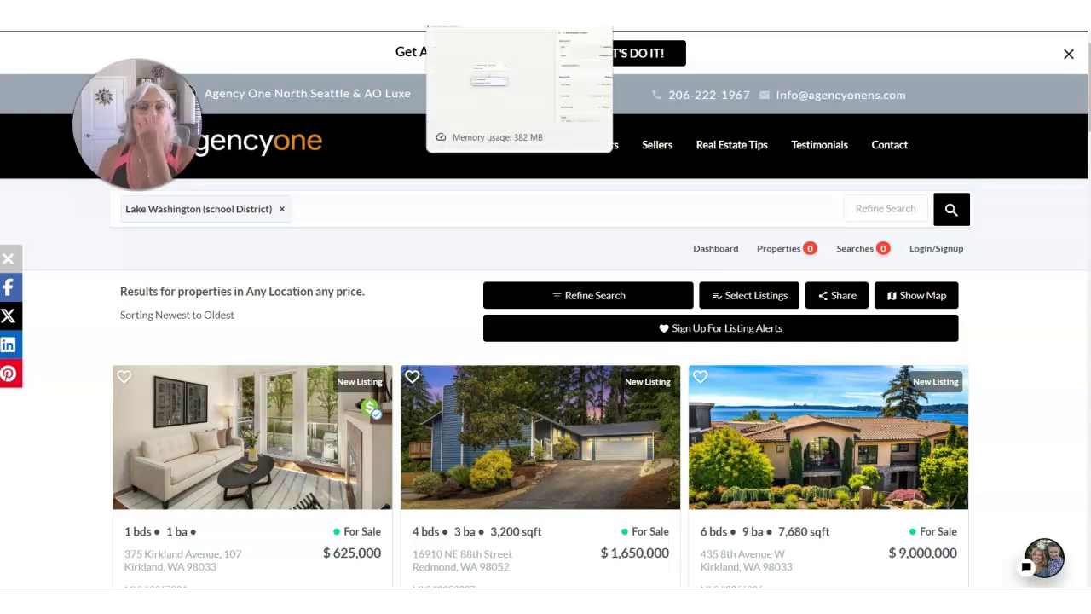
# Switch to EngageMorePRO, leave the business profile settings, and open the Automation workflow list
pyautogui.hotkey('ctrl', 'Tab')
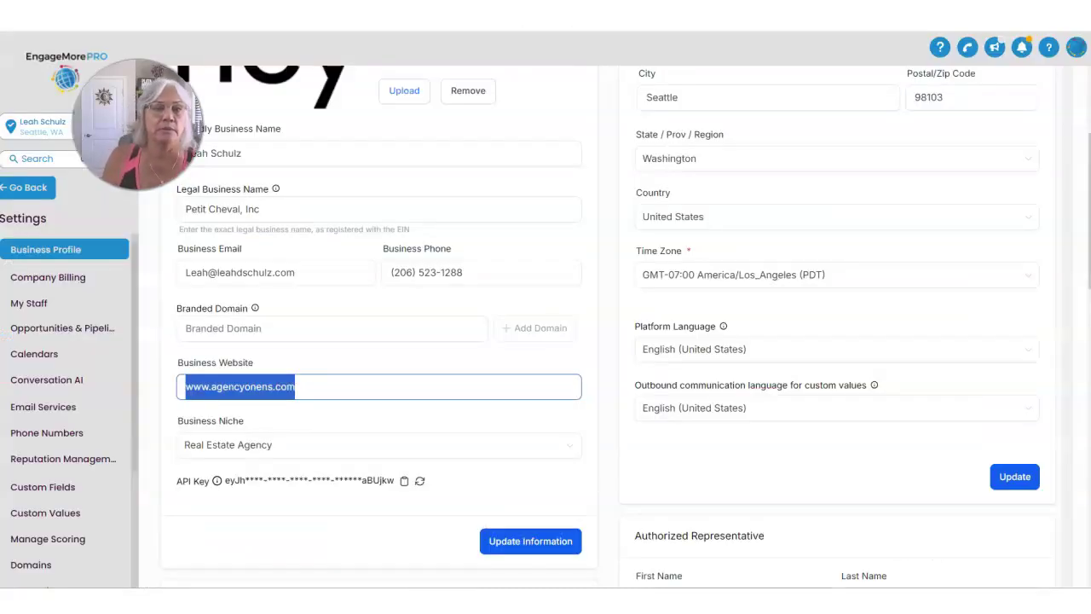
pyautogui.scroll(3, 309, 477)
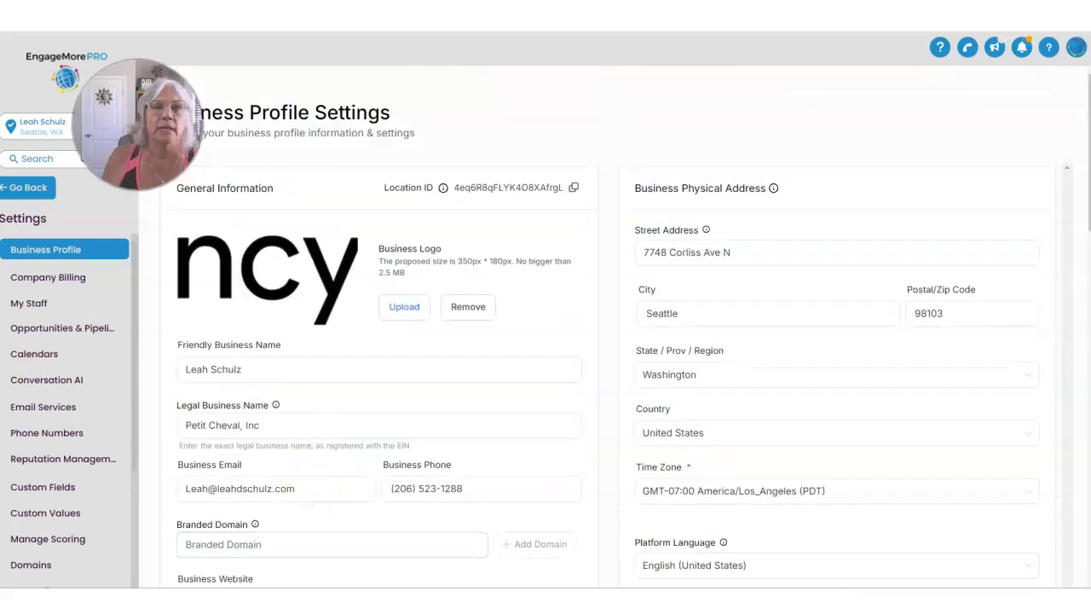
pyautogui.click(23, 189)
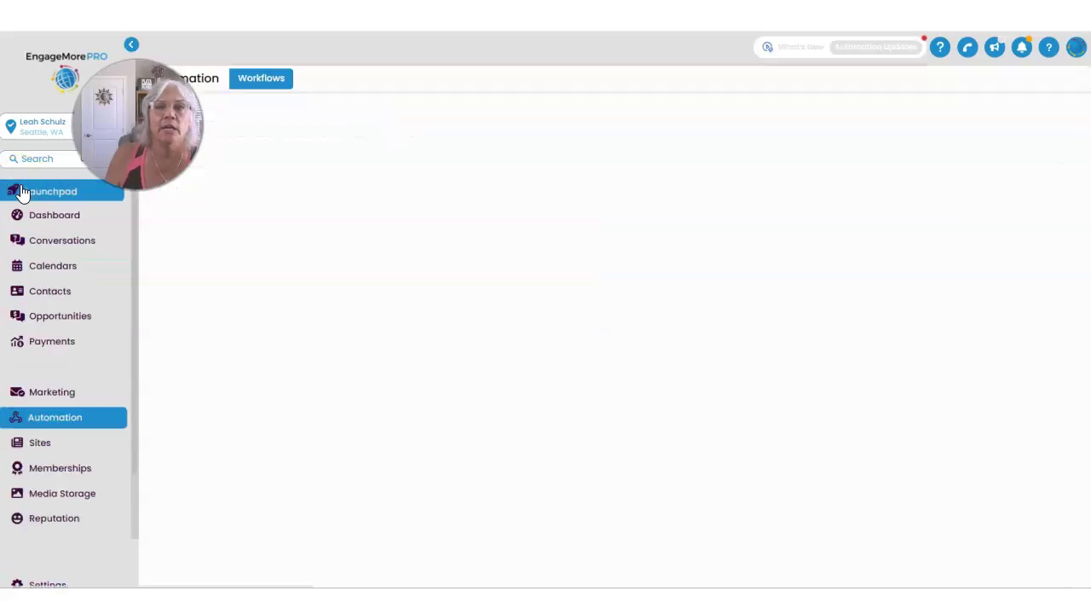
pyautogui.click(59, 424)
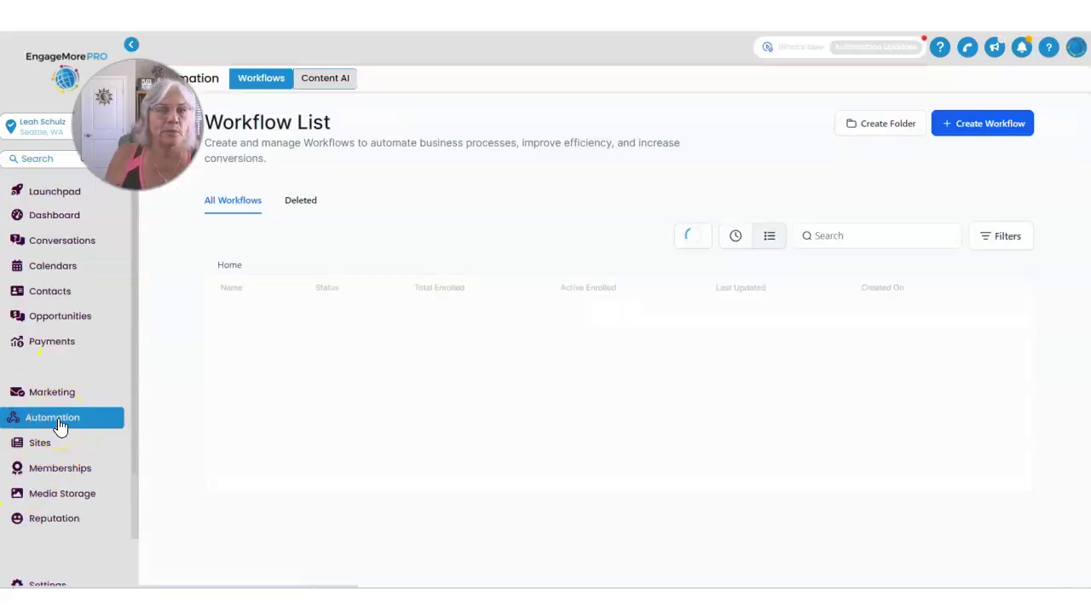
pyautogui.click(324, 329)
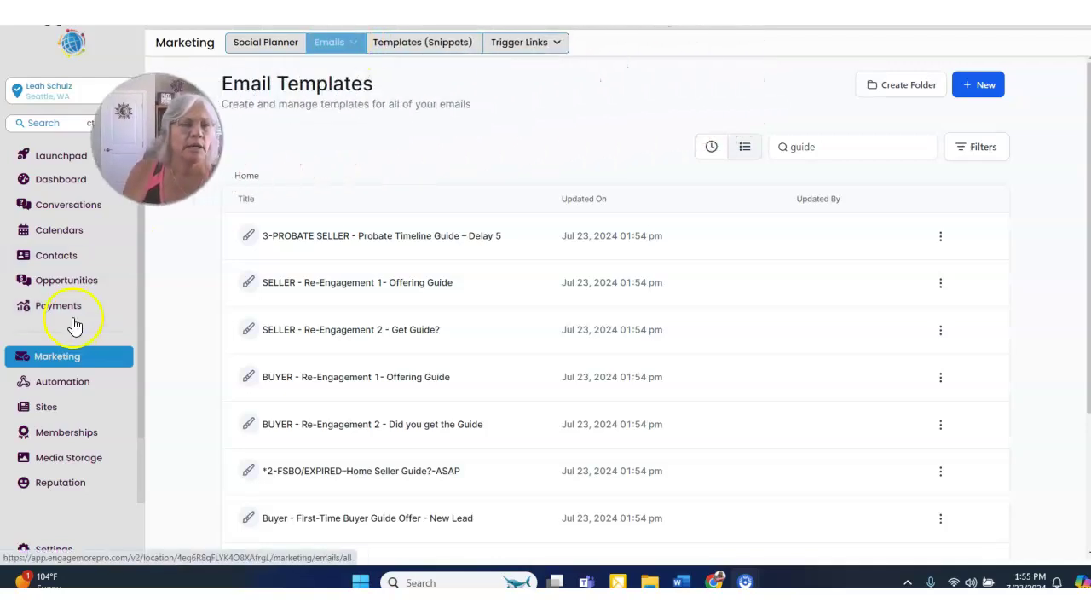
# Open the email Templates list in Marketing, keeping guide as the search term
pyautogui.moveTo(339, 53)
pyautogui.click(335, 95)
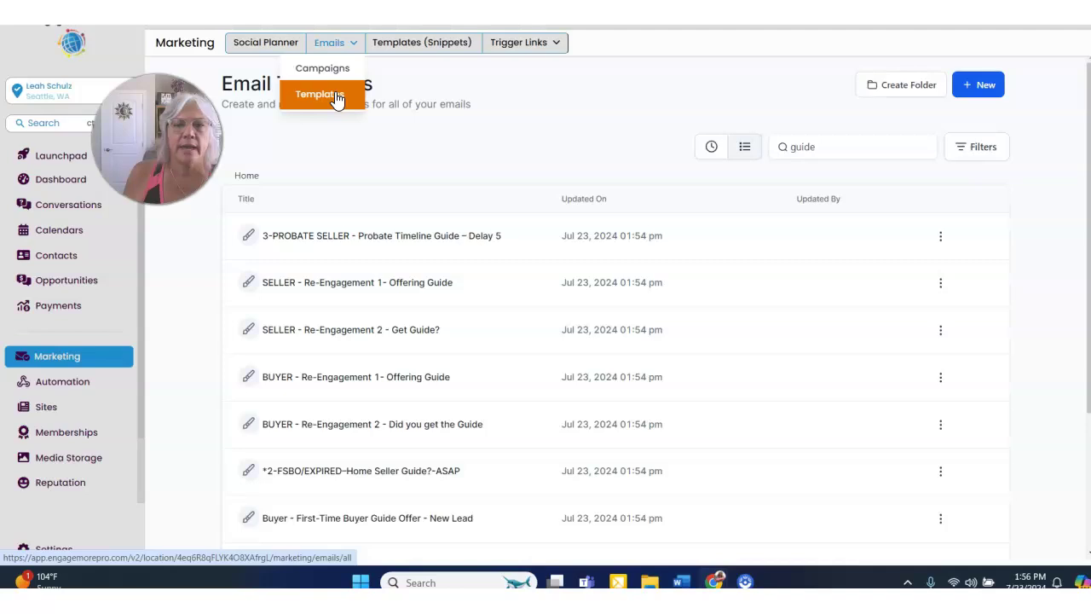
pyautogui.click(828, 146)
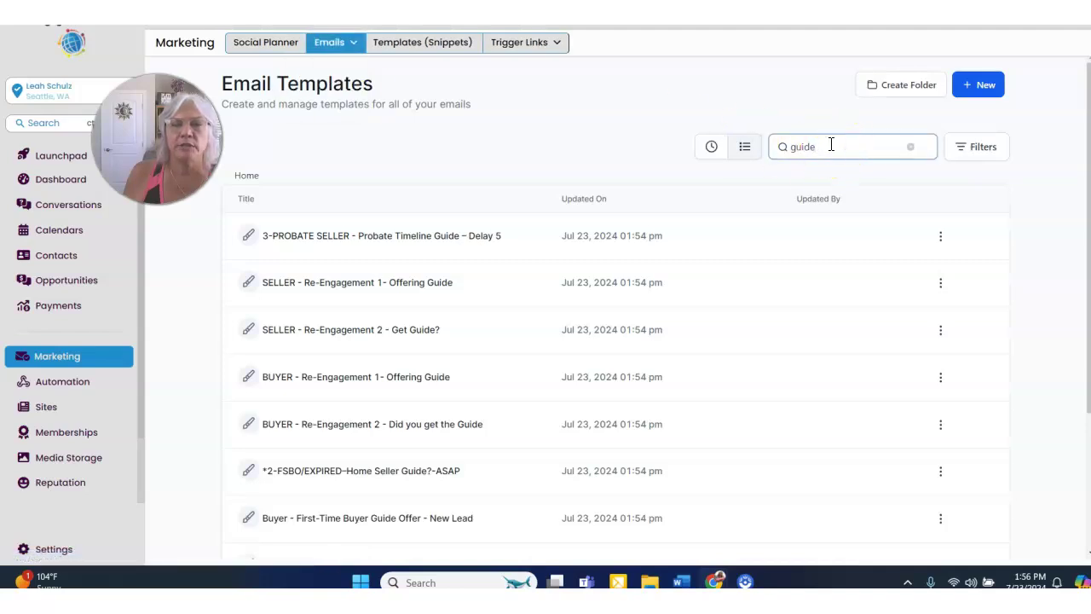
pyautogui.click(835, 139)
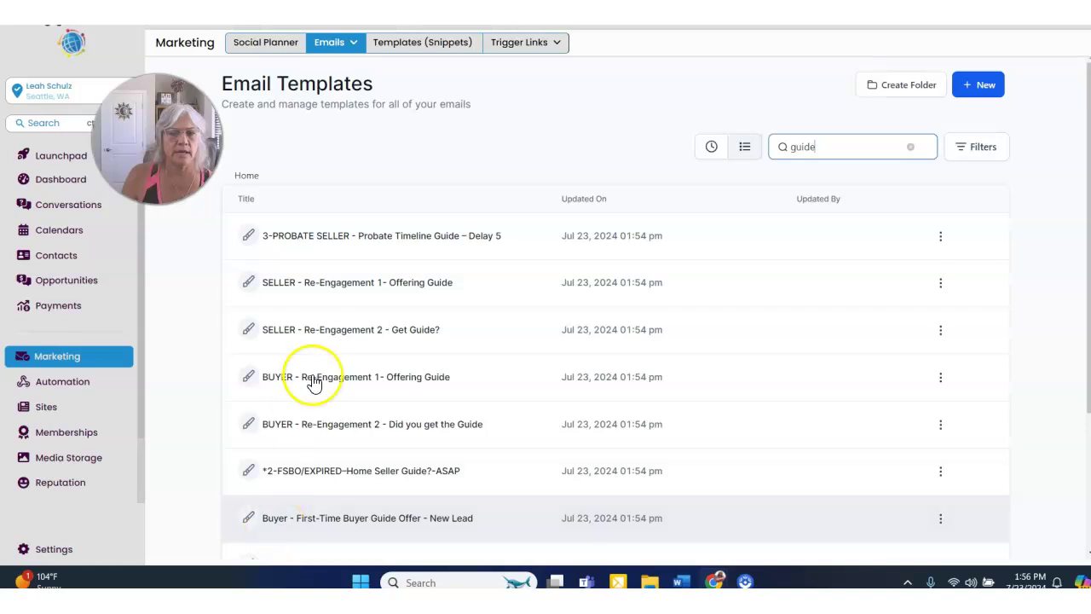
# Start cloning the Buyer - Guide Offer - New Lead email template, replacing Guide Offer in the name with Washginton Lake View
pyautogui.scroll(-1, 516, 452)
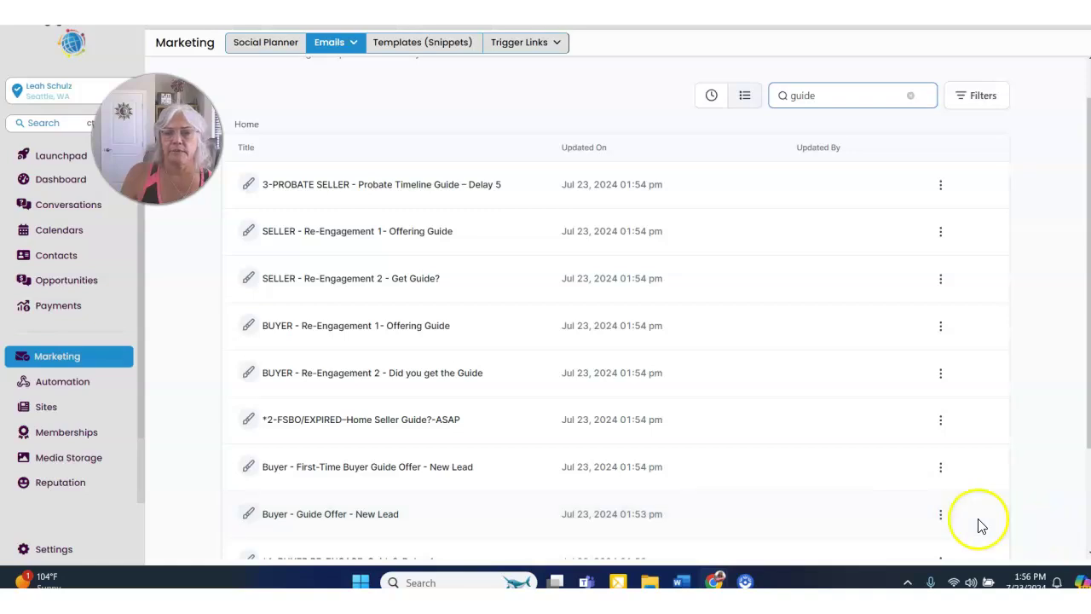
pyautogui.click(940, 516)
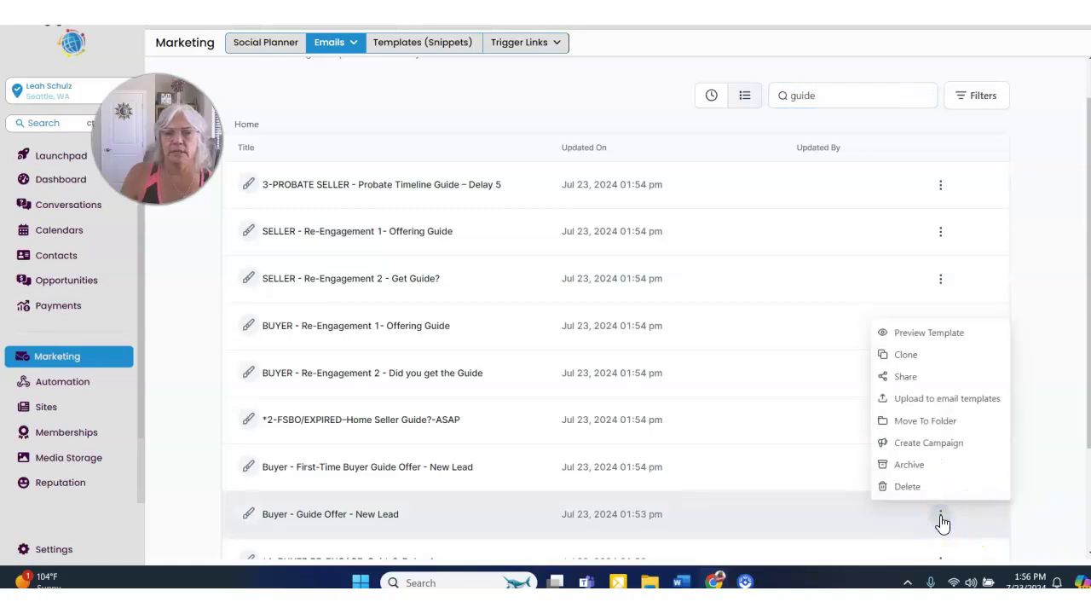
pyautogui.click(909, 353)
pyautogui.click(511, 301)
pyautogui.moveTo(503, 301); pyautogui.dragTo(460, 295)
pyautogui.press('Right')
pyautogui.press('Delete')
pyautogui.press('Delete')
pyautogui.press('Delete')
pyautogui.press('Delete')
pyautogui.press('Delete')
pyautogui.press('Delete')
pyautogui.press('Delete')
pyautogui.press('Delete')
pyautogui.press('Delete')
pyautogui.press('Delete')
pyautogui.write('Wa')
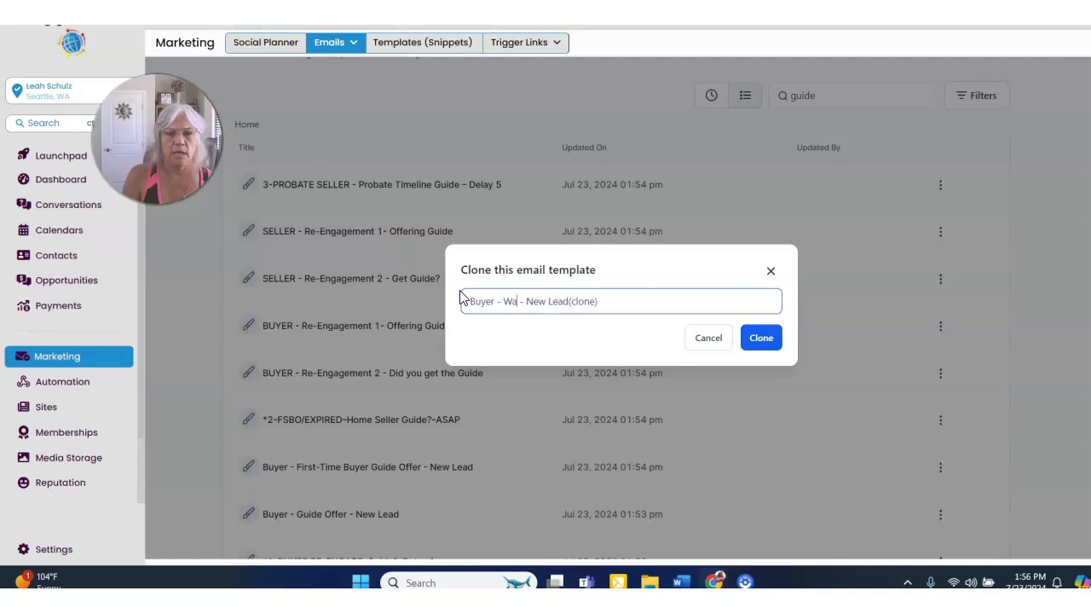
pyautogui.write('shginton Lake V')
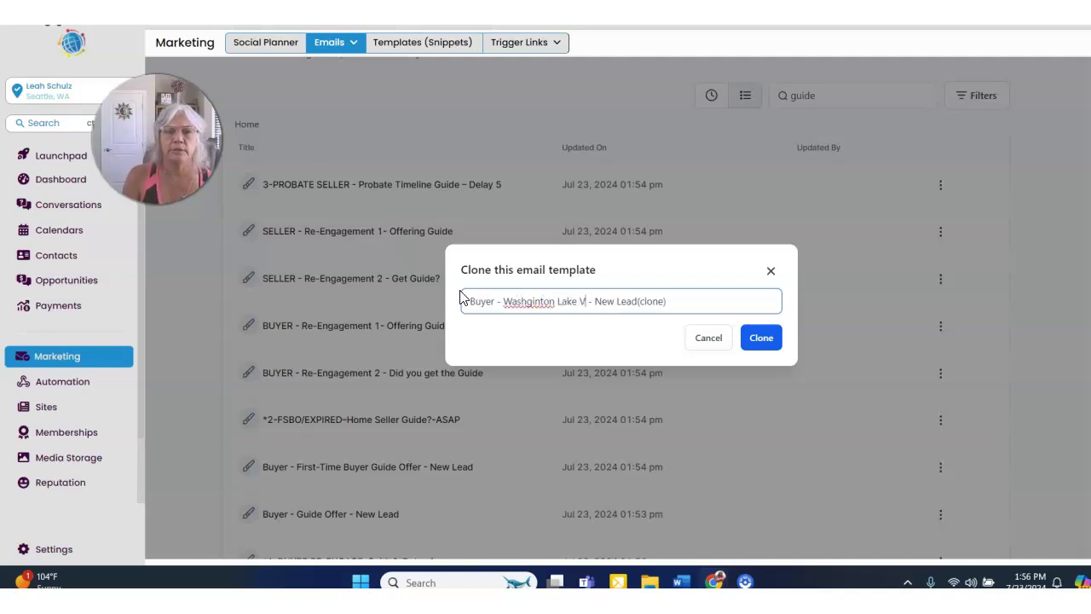
# Correct the spelling to Washington and remove (clone), making the template name Buyer - Washington Lake View - New Lead
pyautogui.click(544, 301)
pyautogui.press('BackSpace')
pyautogui.press('BackSpace')
pyautogui.press('BackSpace')
pyautogui.write('ing')
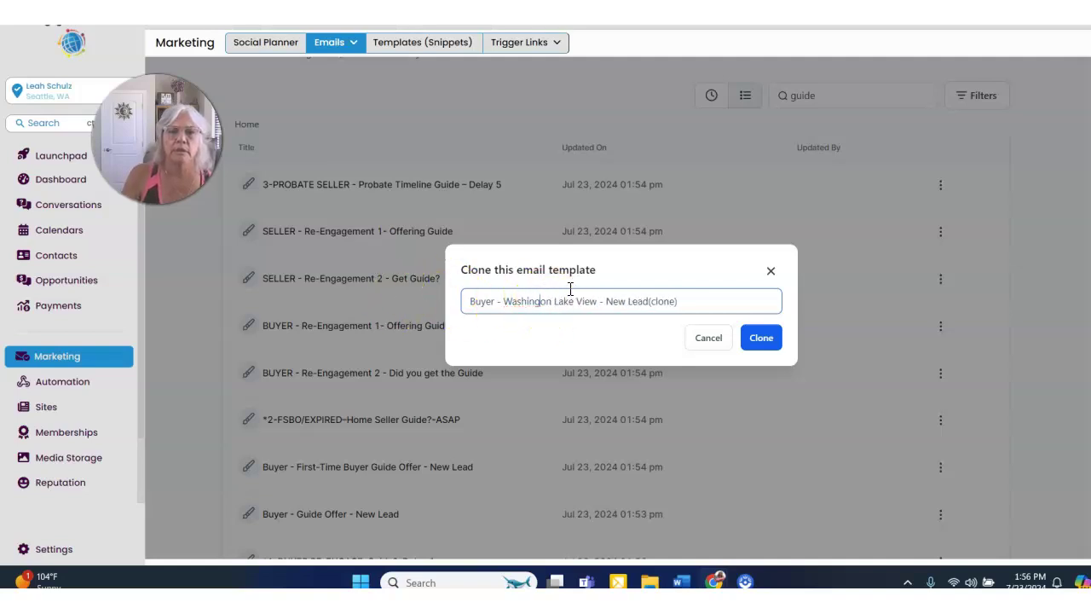
pyautogui.click(653, 301)
pyautogui.moveTo(653, 301); pyautogui.dragTo(818, 301)
pyautogui.press('BackSpace')
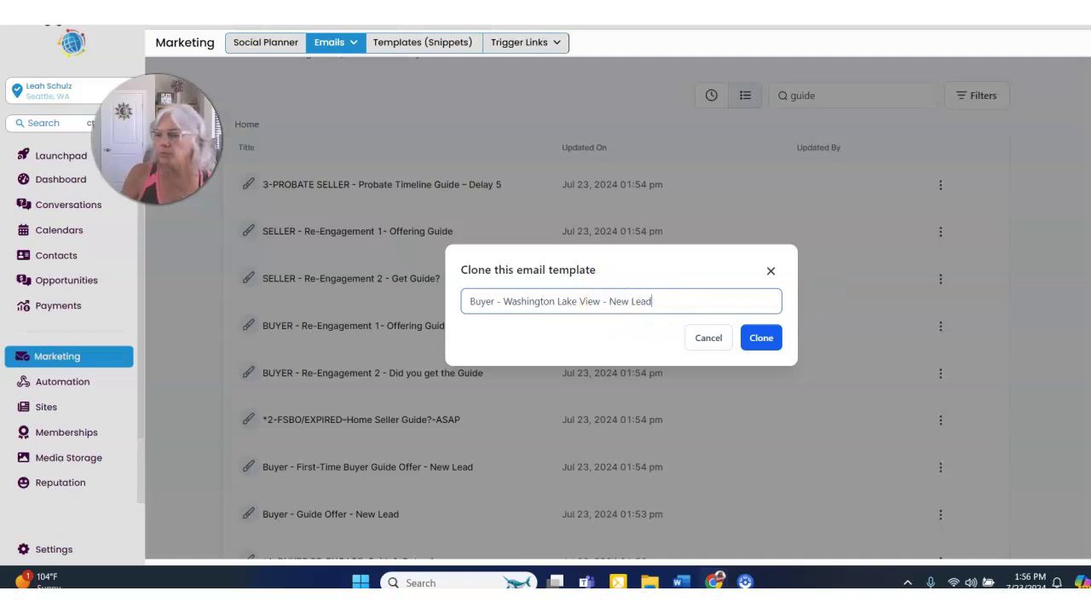
# Finish cloning the template and delete the state placeholder and Home Buyer Guide from the email's opening sentence
pyautogui.click(763, 336)
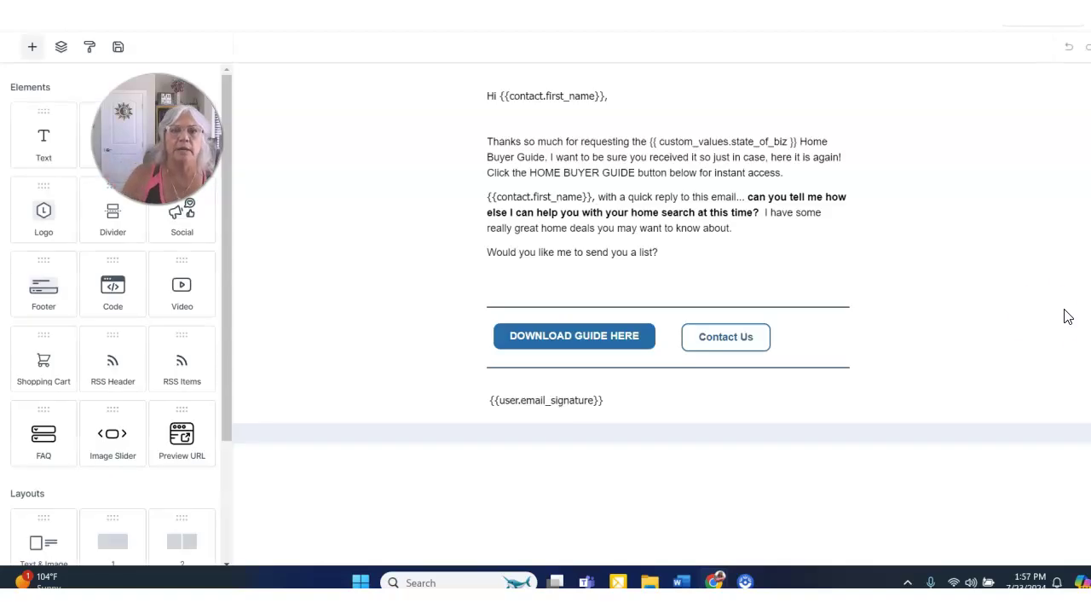
pyautogui.click(909, 162)
pyautogui.click(648, 141)
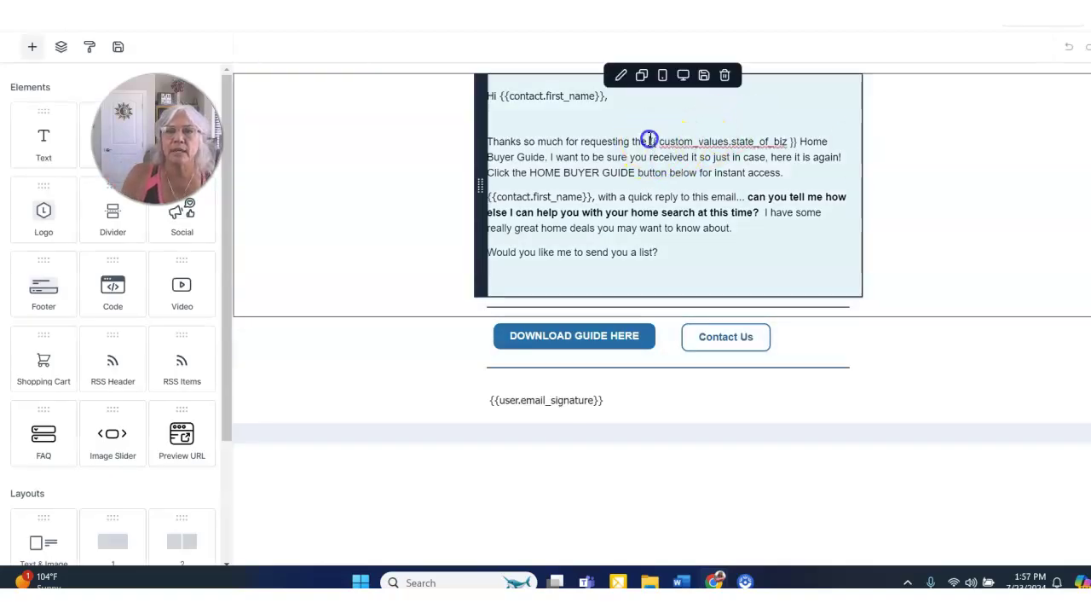
pyautogui.press('Delete')
pyautogui.press('Delete')
pyautogui.press('Delete')
pyautogui.press('Delete')
pyautogui.press('Delete')
pyautogui.press('Delete')
pyautogui.press('Delete')
pyautogui.press('Delete')
pyautogui.press('Delete')
pyautogui.press('Delete')
pyautogui.press('Delete')
pyautogui.press('Delete')
pyautogui.press('Delete')
pyautogui.press('Delete')
pyautogui.press('Delete')
pyautogui.press('Delete')
pyautogui.press('Delete')
pyautogui.press('Delete')
pyautogui.press('Delete')
pyautogui.press('Delete')
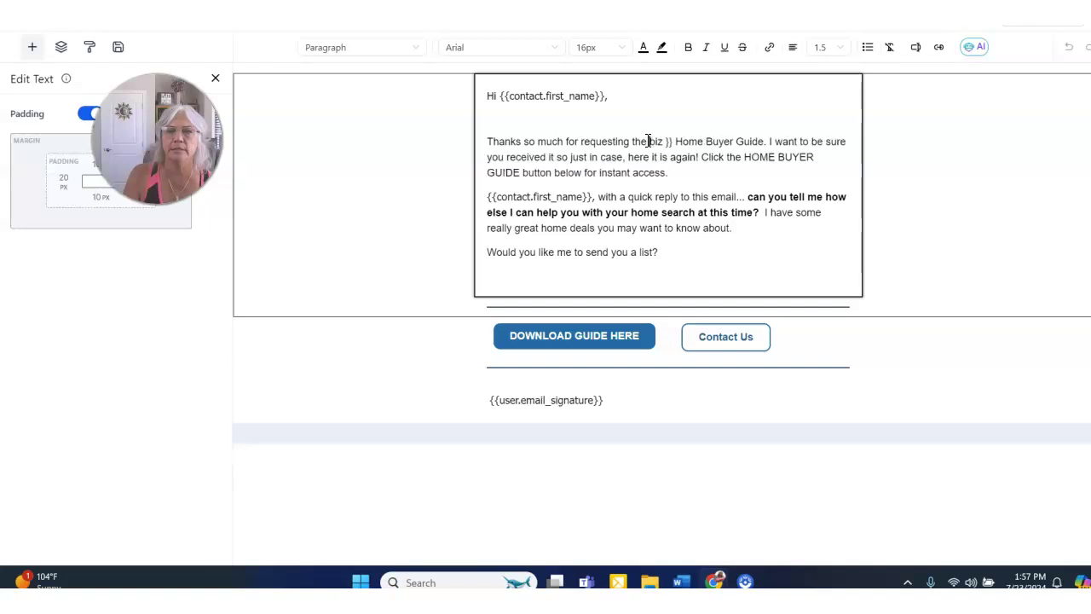
pyautogui.press('Delete')
pyautogui.press('Delete')
pyautogui.press('Delete')
pyautogui.press('Delete')
pyautogui.press('Delete')
pyautogui.press('Delete')
pyautogui.press('Delete')
pyautogui.press('Delete')
pyautogui.press('Delete')
pyautogui.press('Delete')
pyautogui.press('Delete')
pyautogui.press('Delete')
pyautogui.press('Delete')
pyautogui.press('Delete')
pyautogui.press('Delete')
pyautogui.press('Delete')
pyautogui.press('Delete')
pyautogui.press('Delete')
pyautogui.press('Delete')
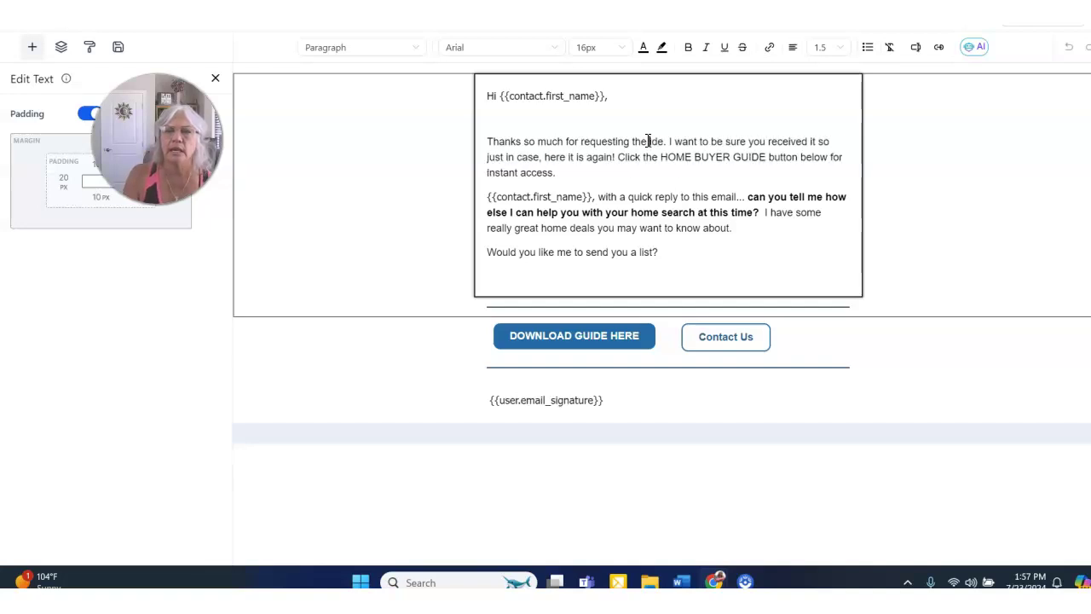
# Complete the opening thank-you sentence with "list of Washington Lake View Homes."
pyautogui.write('list of W')
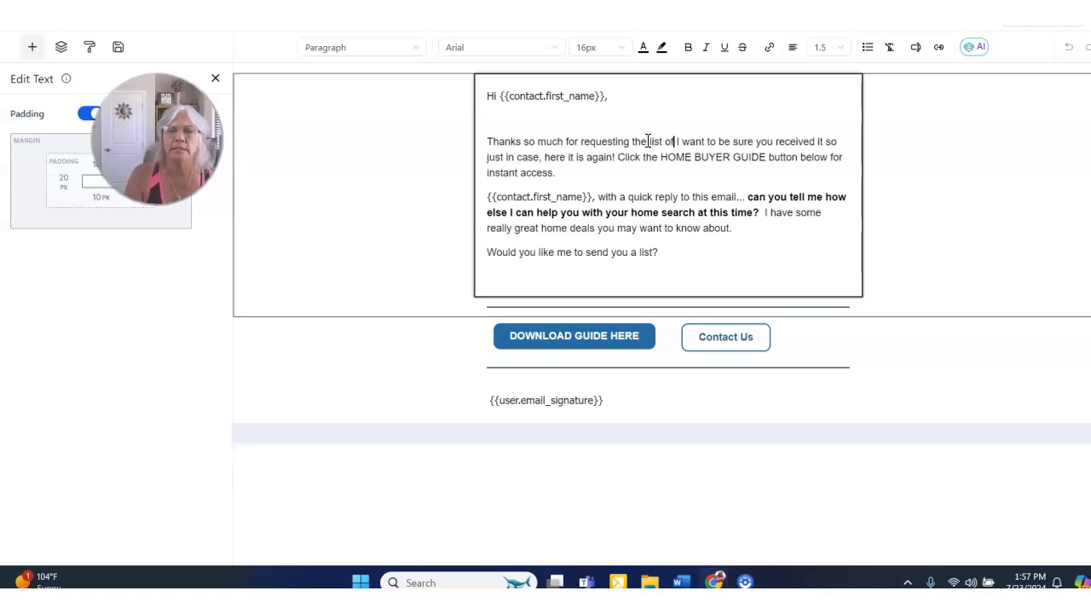
pyautogui.write('ashington ')
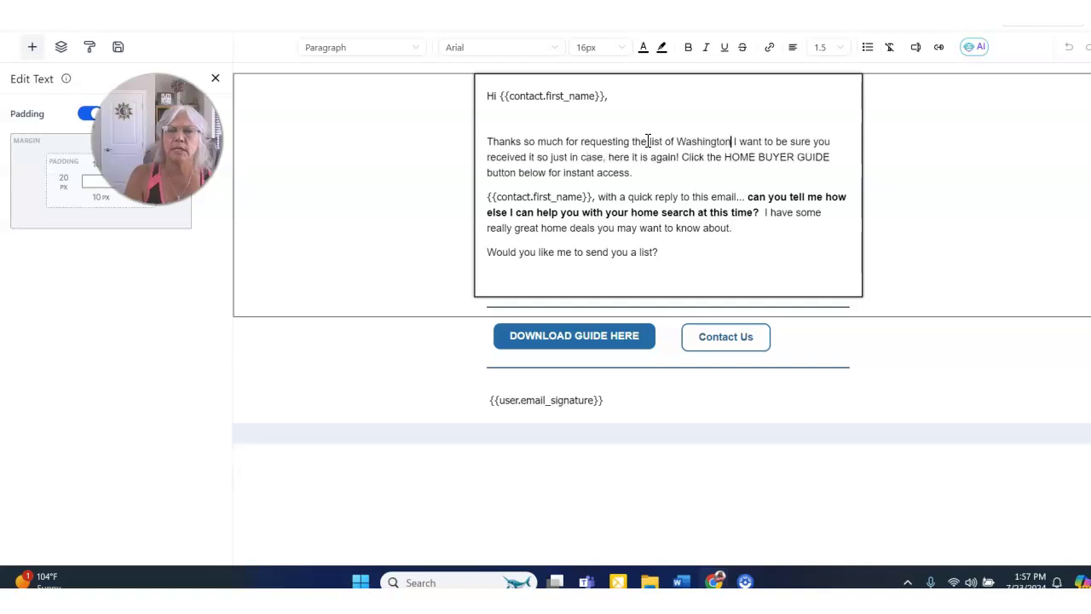
pyautogui.write('Lake View HOme')
pyautogui.press('BackSpace')
pyautogui.press('BackSpace')
pyautogui.press('BackSpace')
pyautogui.write('omes.')
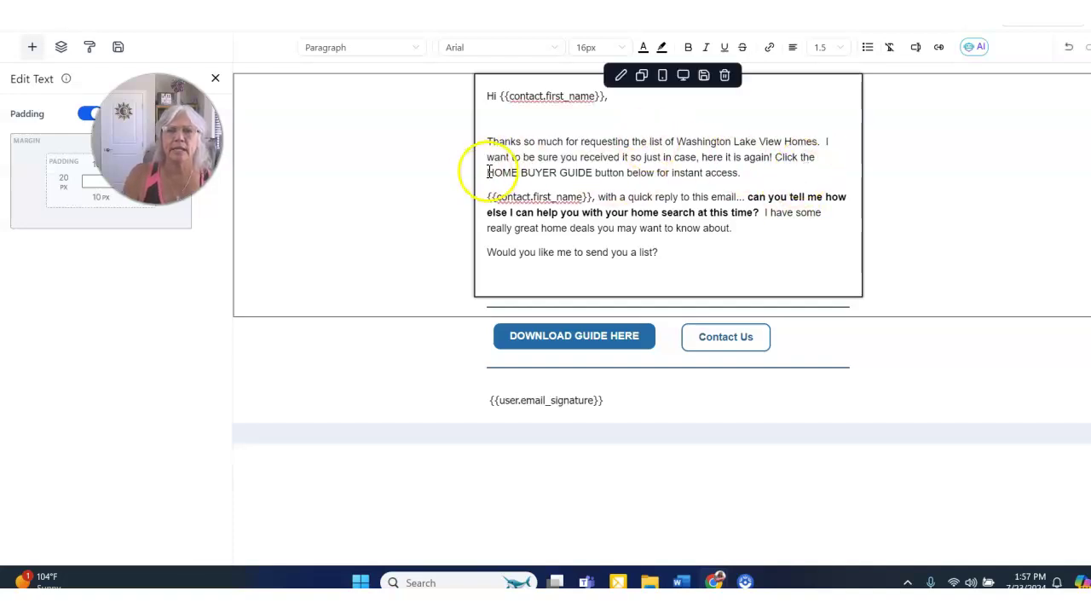
# Replace HOME BUYER GUIDE with blue in the sentence about the button for instant access
pyautogui.moveTo(486, 172); pyautogui.dragTo(591, 169)
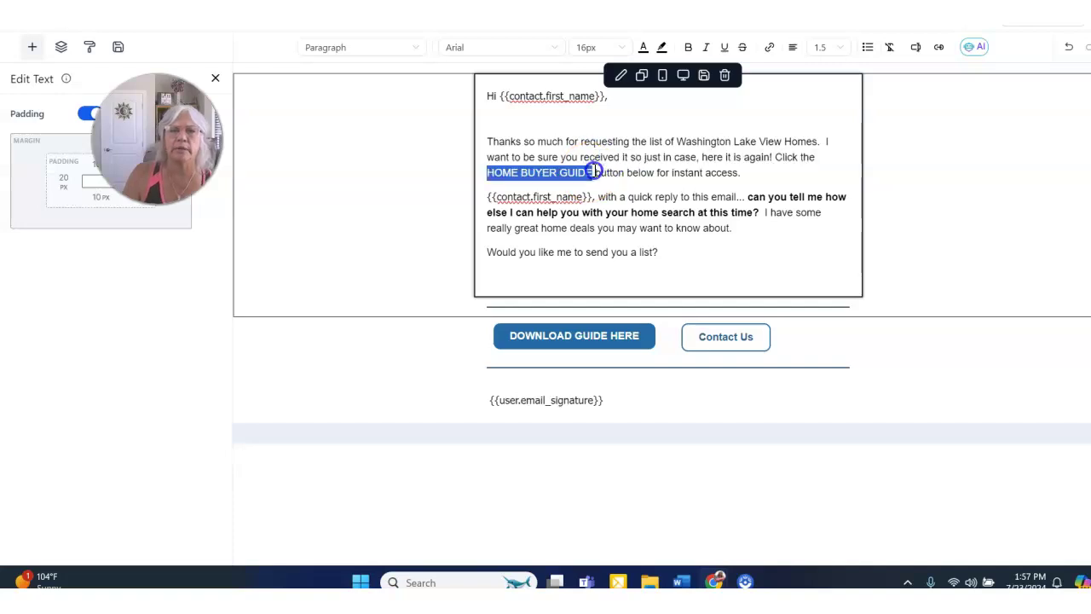
pyautogui.write('blue bu')
pyautogui.press('BackSpace')
pyautogui.press('BackSpace')
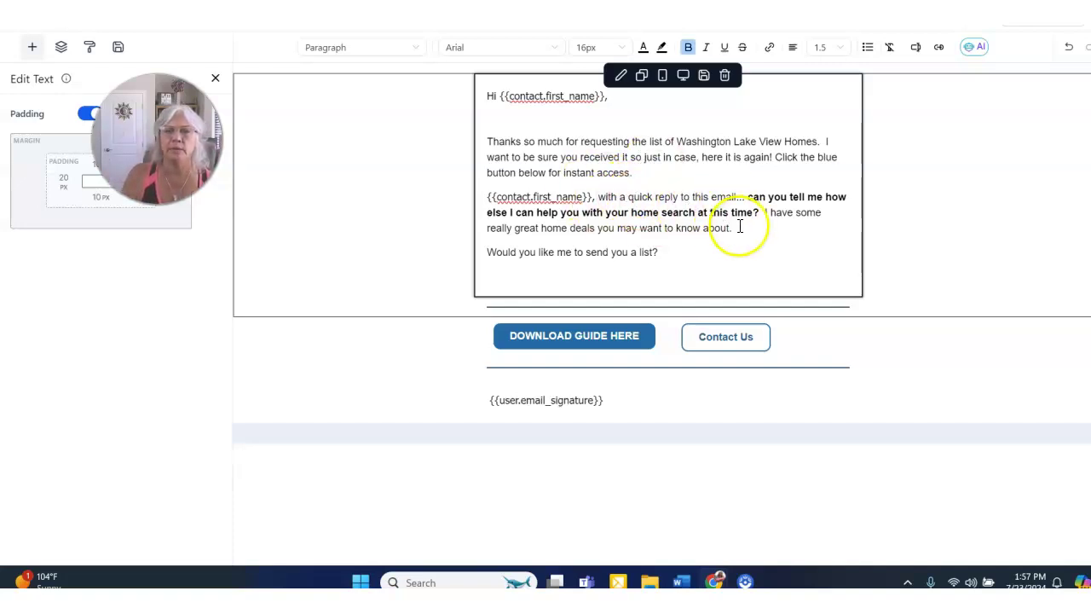
pyautogui.press('Home')
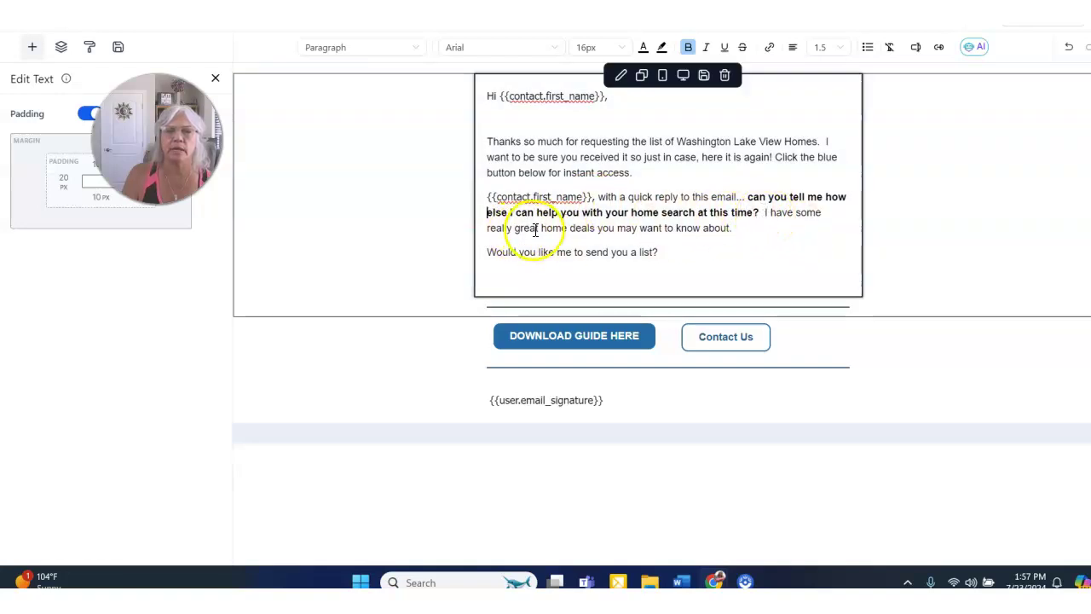
pyautogui.click(742, 228)
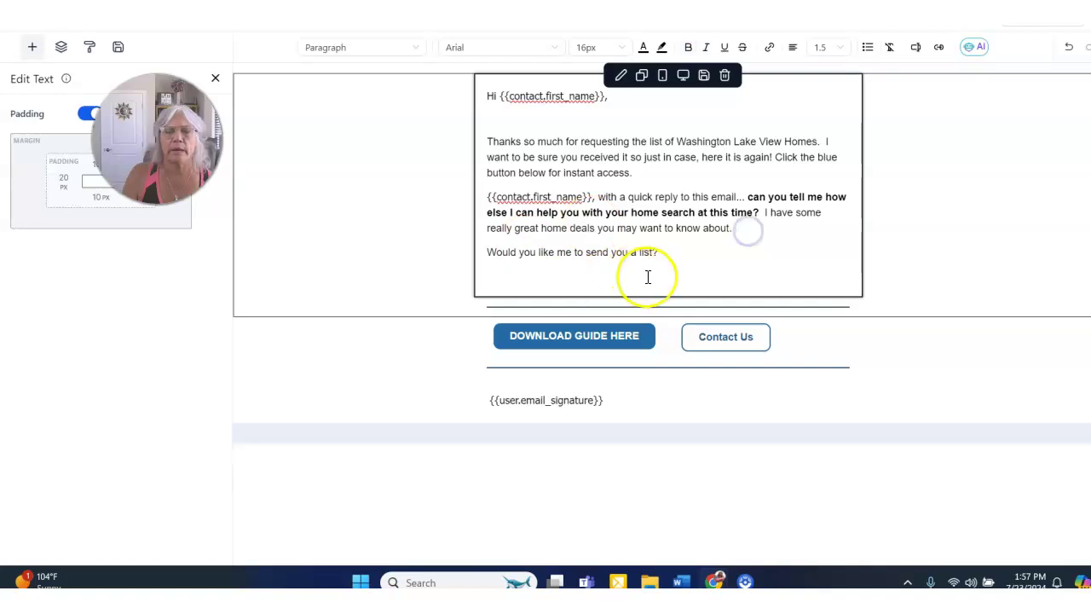
# Change the text of the DOWNLOAD GUIDE HERE button to VIEW ALL LAKE WASHINGTON WITH VIEW HOMES
pyautogui.click(584, 345)
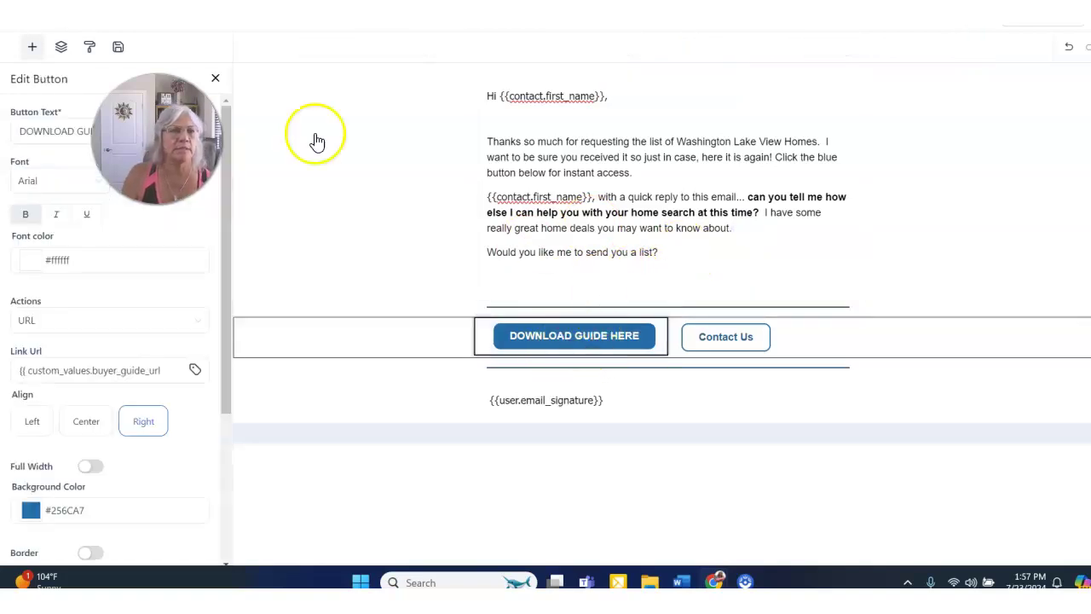
pyautogui.press('BackSpace')
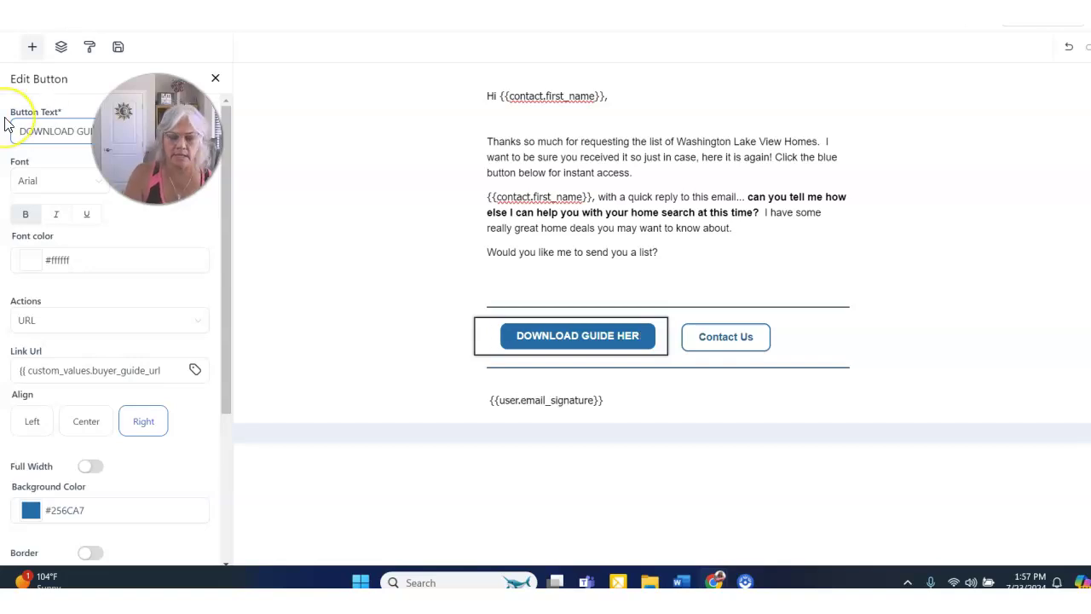
pyautogui.press('BackSpace')
pyautogui.press('BackSpace')
pyautogui.press('BackSpace')
pyautogui.press('BackSpace')
pyautogui.press('BackSpace')
pyautogui.press('BackSpace')
pyautogui.press('BackSpace')
pyautogui.press('BackSpace')
pyautogui.press('BackSpace')
pyautogui.press('BackSpace')
pyautogui.press('BackSpace')
pyautogui.press('BackSpace')
pyautogui.press('BackSpace')
pyautogui.press('BackSpace')
pyautogui.press('BackSpace')
pyautogui.press('BackSpace')
pyautogui.press('BackSpace')
pyautogui.press('BackSpace')
pyautogui.write('view')
pyautogui.press('BackSpace')
pyautogui.press('BackSpace')
pyautogui.press('BackSpace')
pyautogui.press('BackSpace')
pyautogui.write('VIEW ALL LAKE WASHINGTON')
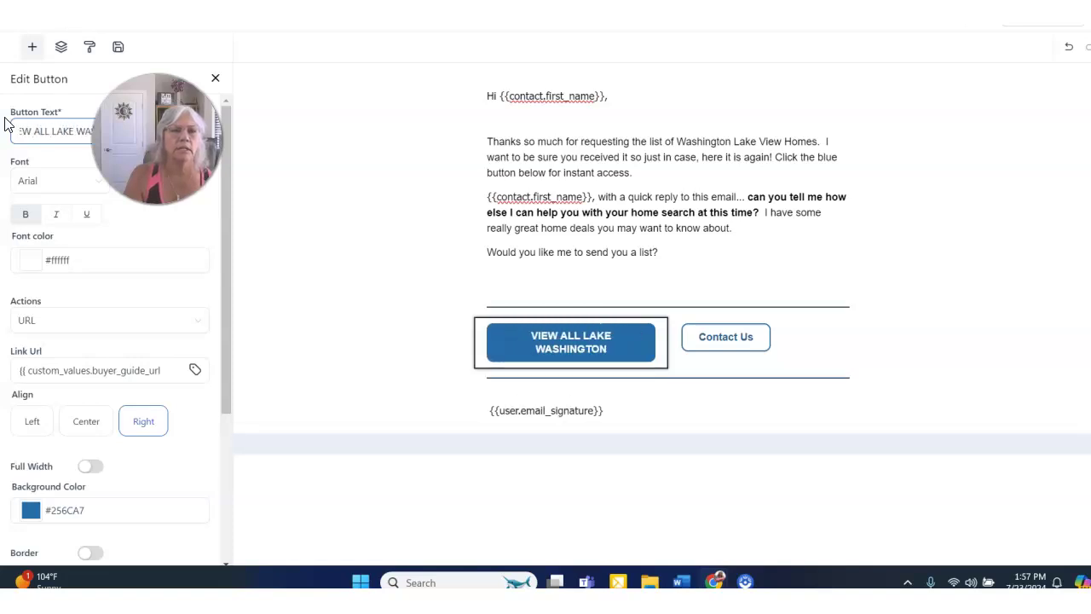
pyautogui.write(' WITH VIEW HOME')
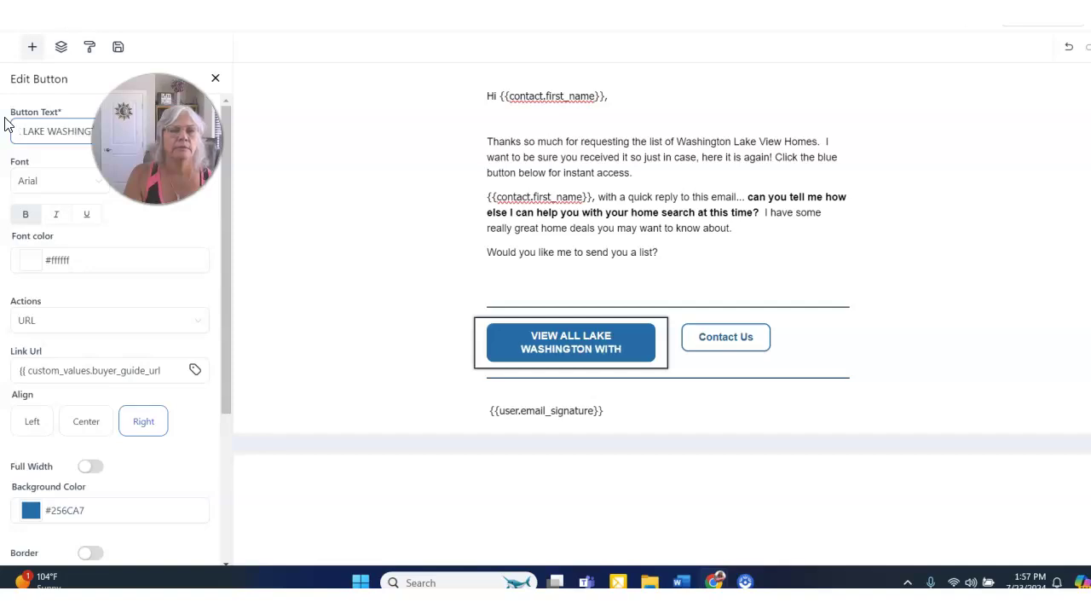
pyautogui.write('S')
# Remove the leading VIEW from the blue button's text, making it ALL LAKE WASHINGTON WITH VIEW HOMES
pyautogui.click(19, 130)
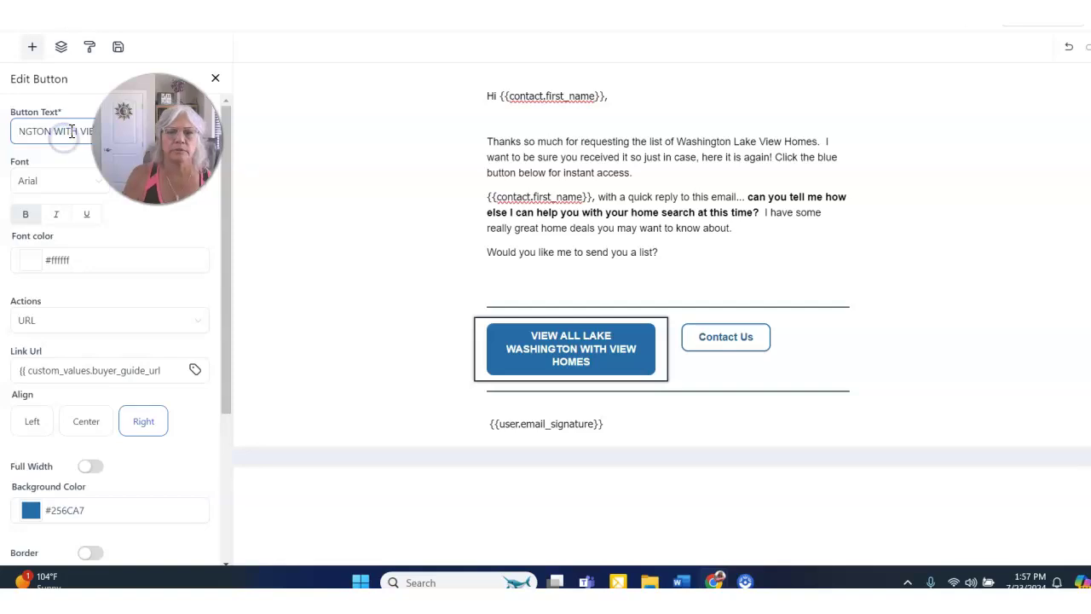
pyautogui.press('Delete')
pyautogui.press('Delete')
pyautogui.press('Delete')
pyautogui.press('Delete')
pyautogui.press('Delete')
pyautogui.press('Delete')
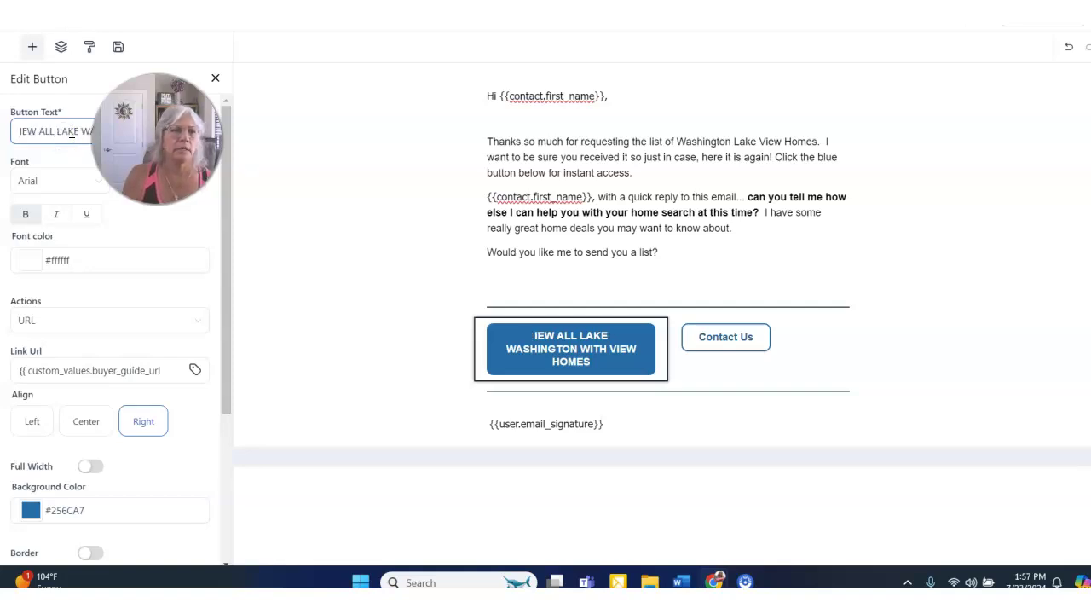
pyautogui.write('A')
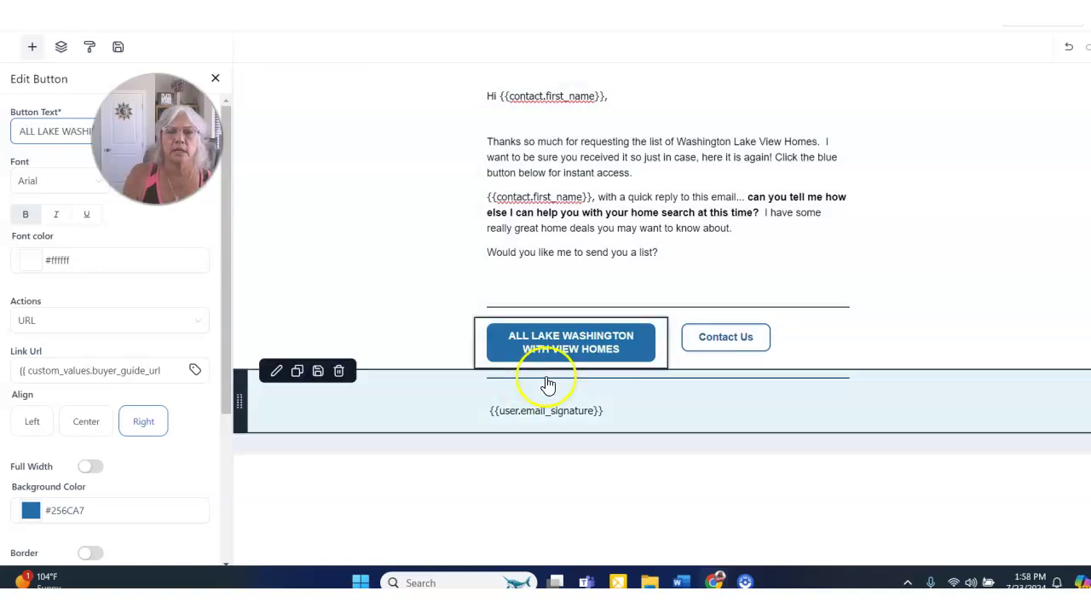
# Replace the blue button's buyer guide link URL with the copied property search link
pyautogui.click(597, 347)
pyautogui.click(595, 340)
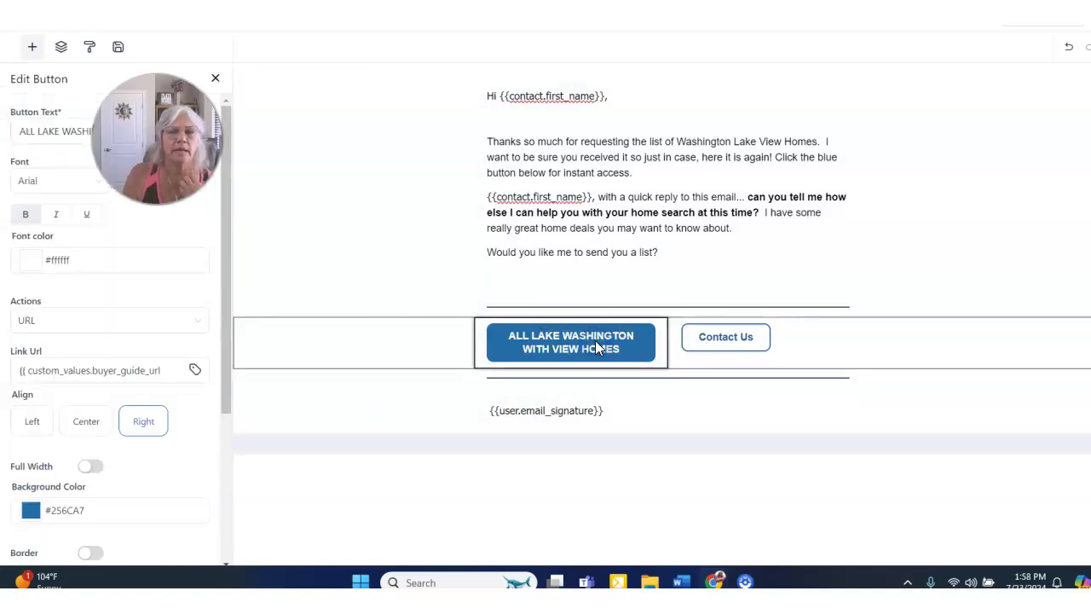
pyautogui.click(95, 375)
pyautogui.hotkey('ctrl', 'a')
pyautogui.press('BackSpace')
pyautogui.hotkey('ctrl', 'v')
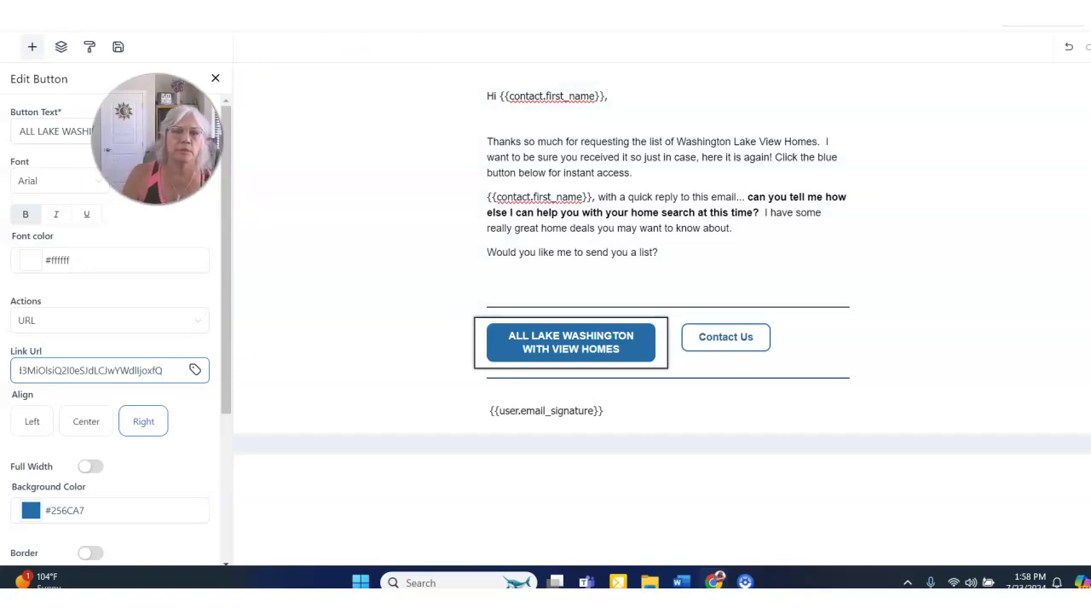
# Examine the pasted link URL of the ALL LAKE WASHINGTON WITH VIEW HOMES button back to its beginning
pyautogui.press('Left')
pyautogui.press('Left')
pyautogui.press('Left')
pyautogui.press('Left')
pyautogui.press('Left')
pyautogui.press('Left')
pyautogui.press('Left')
pyautogui.press('Left')
pyautogui.press('Left')
pyautogui.press('Left')
pyautogui.press('Left')
pyautogui.press('Left')
pyautogui.press('Left')
pyautogui.press('Left')
pyautogui.press('Left')
pyautogui.press('Left')
pyautogui.press('Left')
pyautogui.press('Left')
pyautogui.press('Left')
pyautogui.press('Left')
pyautogui.press('Left')
pyautogui.press('Left')
pyautogui.press('Left')
pyautogui.press('Left')
pyautogui.press('Left')
pyautogui.press('Left')
pyautogui.press('Left')
pyautogui.press('Left')
pyautogui.press('Left')
pyautogui.press('Left')
pyautogui.press('Left')
pyautogui.press('Left')
pyautogui.press('Left')
pyautogui.press('Left')
pyautogui.press('Left')
pyautogui.press('Left')
pyautogui.press('Left')
pyautogui.press('Left')
pyautogui.press('Left')
pyautogui.press('Left')
pyautogui.press('Left')
pyautogui.press('Left')
pyautogui.press('Left')
pyautogui.press('Left')
pyautogui.press('Left')
pyautogui.press('Left')
pyautogui.press('Left')
pyautogui.press('Left')
pyautogui.press('Left')
pyautogui.press('Left')
pyautogui.press('Left')
pyautogui.press('Left')
pyautogui.press('Left')
pyautogui.press('Left')
pyautogui.press('Left')
pyautogui.press('Left')
pyautogui.press('Left')
pyautogui.press('Left')
pyautogui.press('Left')
pyautogui.press('Left')
pyautogui.press('Left')
pyautogui.press('Left')
pyautogui.press('Left')
pyautogui.press('Left')
pyautogui.press('Left')
pyautogui.press('Left')
pyautogui.press('Left')
pyautogui.press('Left')
pyautogui.press('Left')
pyautogui.press('Left')
pyautogui.press('Left')
pyautogui.press('Left')
pyautogui.press('Left')
pyautogui.press('Left')
pyautogui.press('Left')
pyautogui.press('Left')
pyautogui.press('Left')
pyautogui.press('Left')
pyautogui.press('Left')
pyautogui.press('Left')
pyautogui.press('Left')
pyautogui.press('Left')
pyautogui.press('Left')
pyautogui.press('Left')
pyautogui.press('Left')
pyautogui.press('Left')
pyautogui.press('Left')
pyautogui.press('Left')
pyautogui.press('Left')
pyautogui.press('Left')
pyautogui.press('Left')
pyautogui.press('Left')
pyautogui.press('Left')
pyautogui.press('Left')
pyautogui.press('Left')
pyautogui.press('Left')
pyautogui.press('Left')
pyautogui.press('Left')
pyautogui.press('Left')
pyautogui.press('Left')
pyautogui.press('Left')
pyautogui.press('Left')
pyautogui.press('Left')
pyautogui.press('Left')
pyautogui.press('Left')
pyautogui.press('Left')
pyautogui.press('Left')
pyautogui.press('Left')
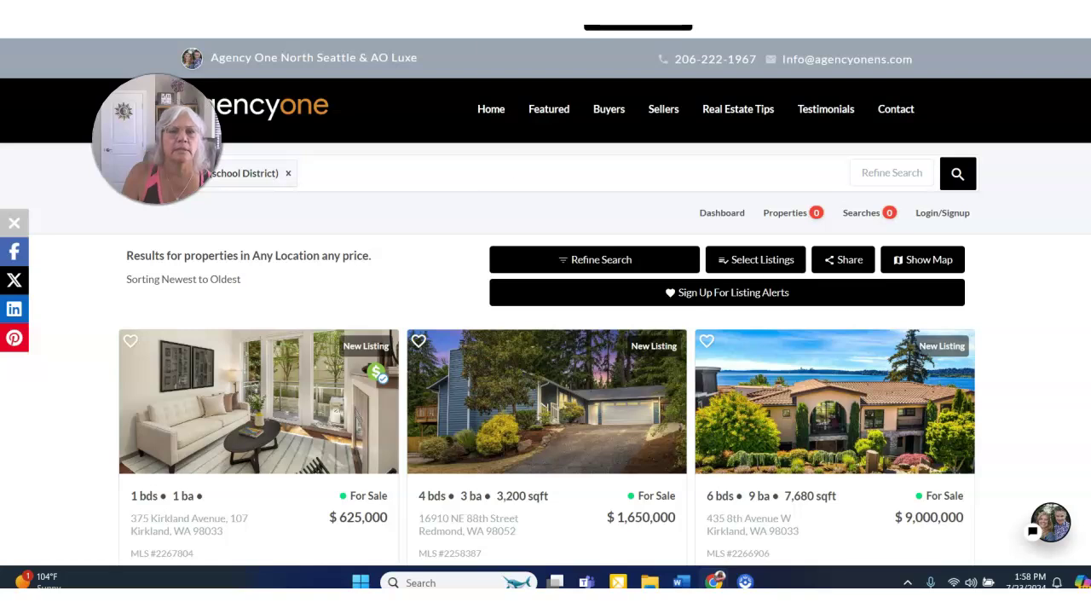
# Copy the property search link again from the Agency One results page and paste it as the blue button's link URL
pyautogui.rightClick(477, 26)
pyautogui.click(569, 79)
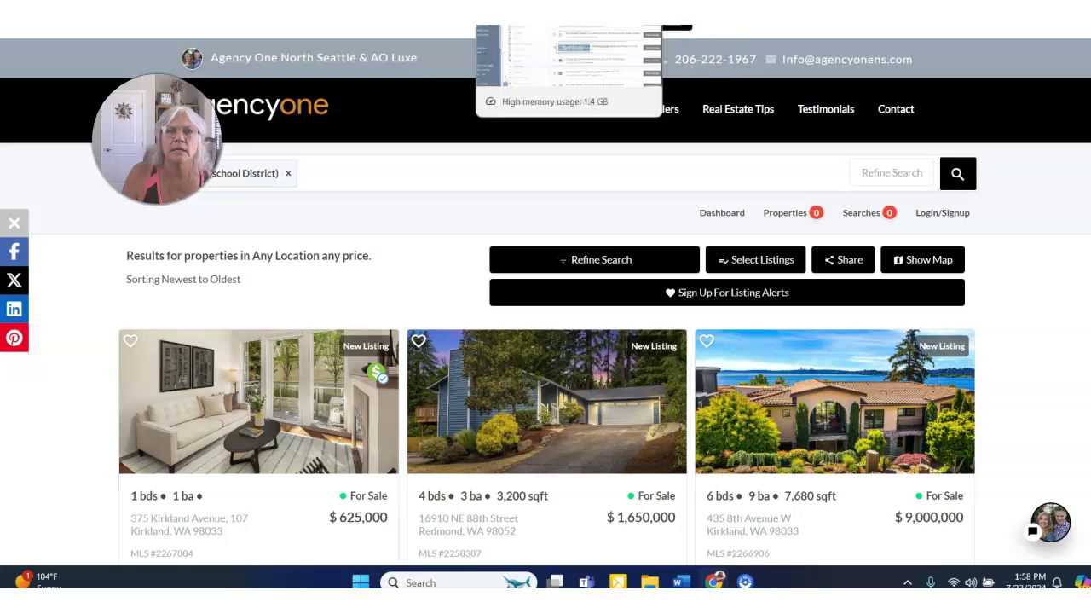
pyautogui.click(511, 12)
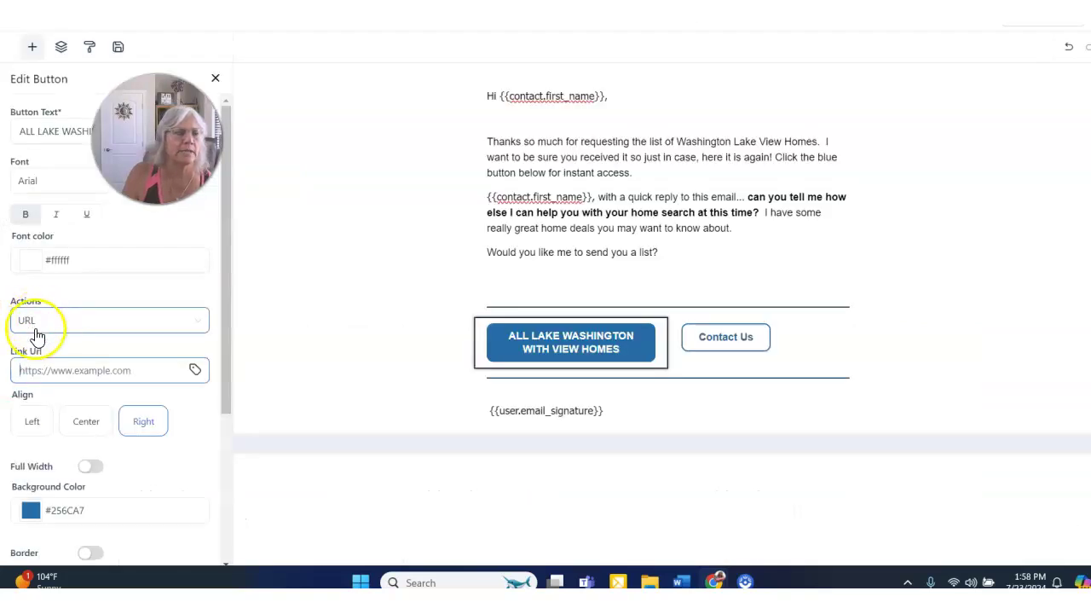
pyautogui.click(59, 370)
pyautogui.hotkey('ctrl', 'v')
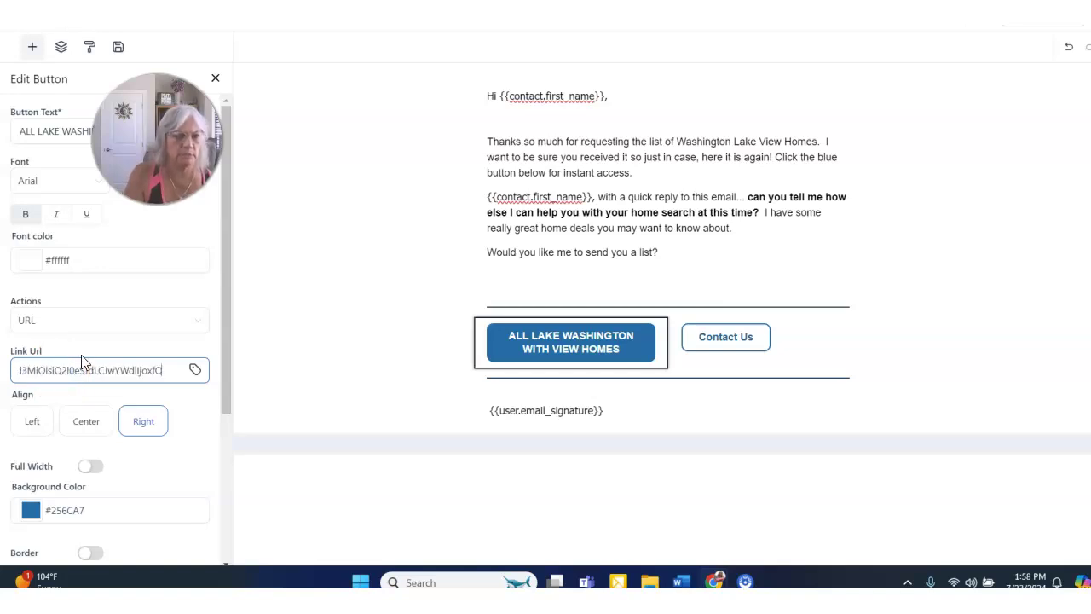
pyautogui.click(176, 454)
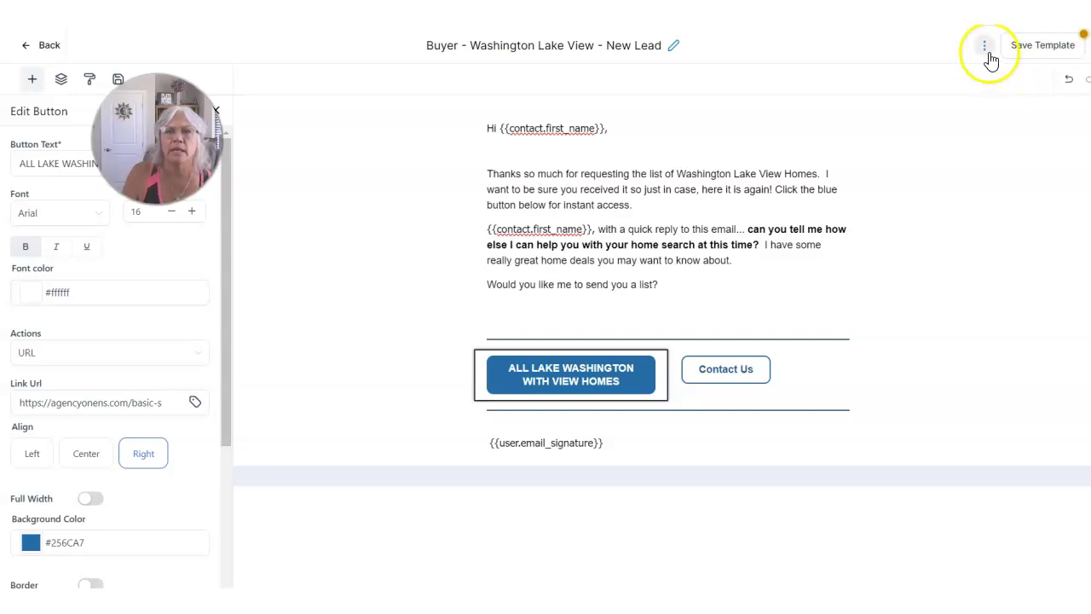
# Open the additional options for the Buyer - Washington Lake View - New Lead template
pyautogui.click(985, 47)
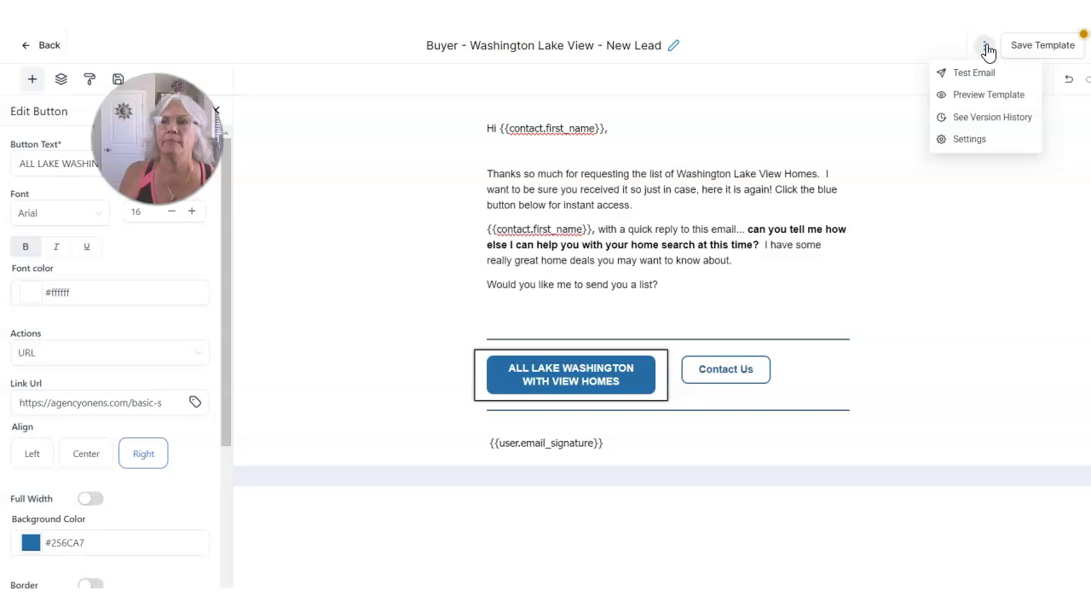
# In the template settings, set the email subject to "{{contact.first_name}}, Your Lake Washington Home List is enclosed" and save the settings
pyautogui.click(980, 101)
pyautogui.click(974, 141)
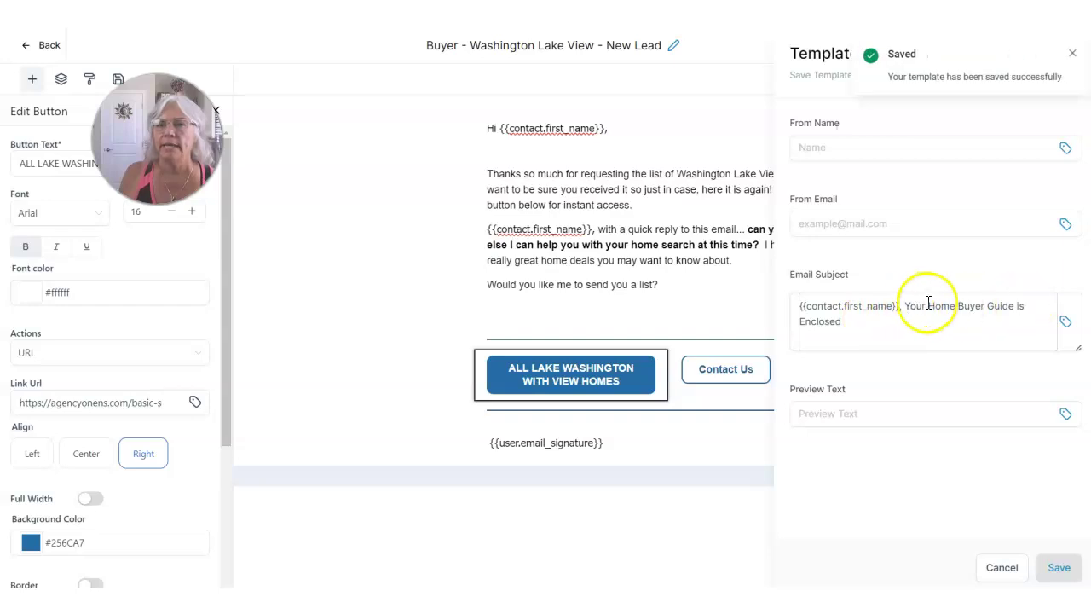
pyautogui.moveTo(929, 309); pyautogui.dragTo(935, 324)
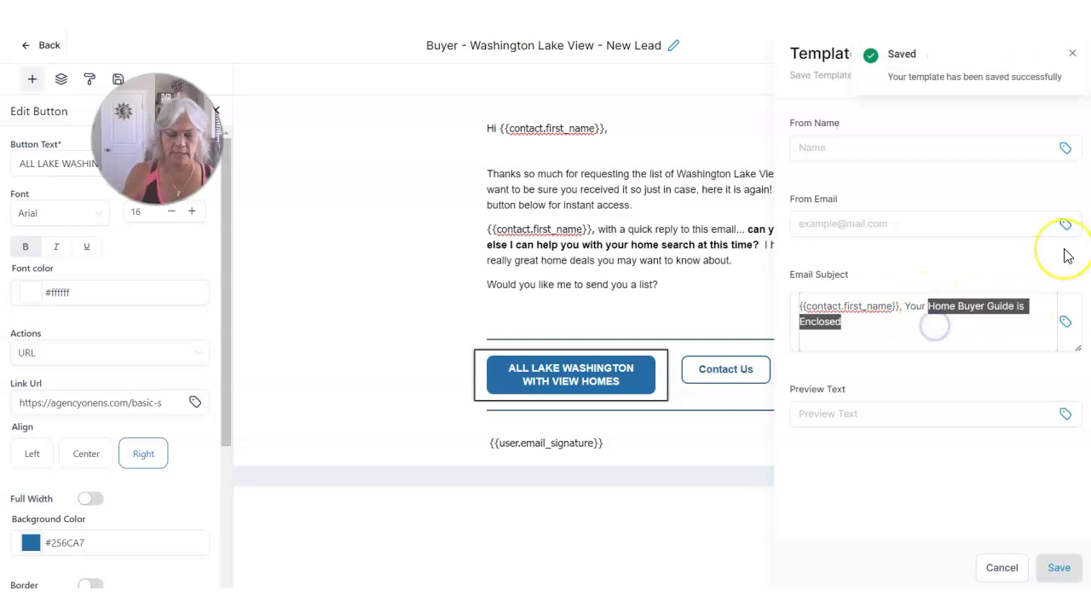
pyautogui.write('IA')
pyautogui.press('BackSpace')
pyautogui.press('BackSpace')
pyautogui.press('BackSpace')
pyautogui.press('BackSpace')
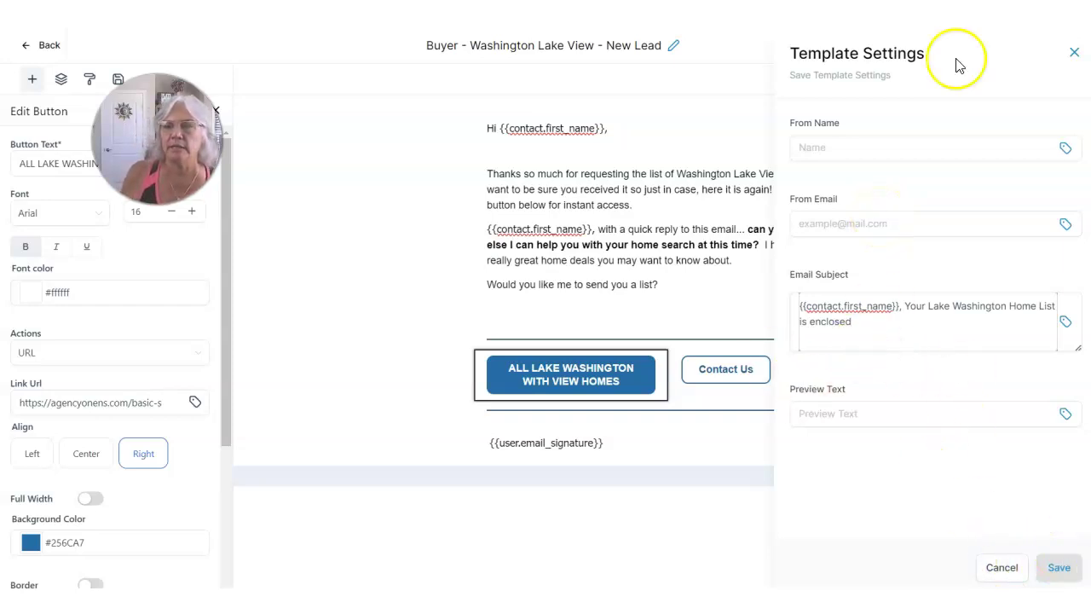
pyautogui.click(1061, 569)
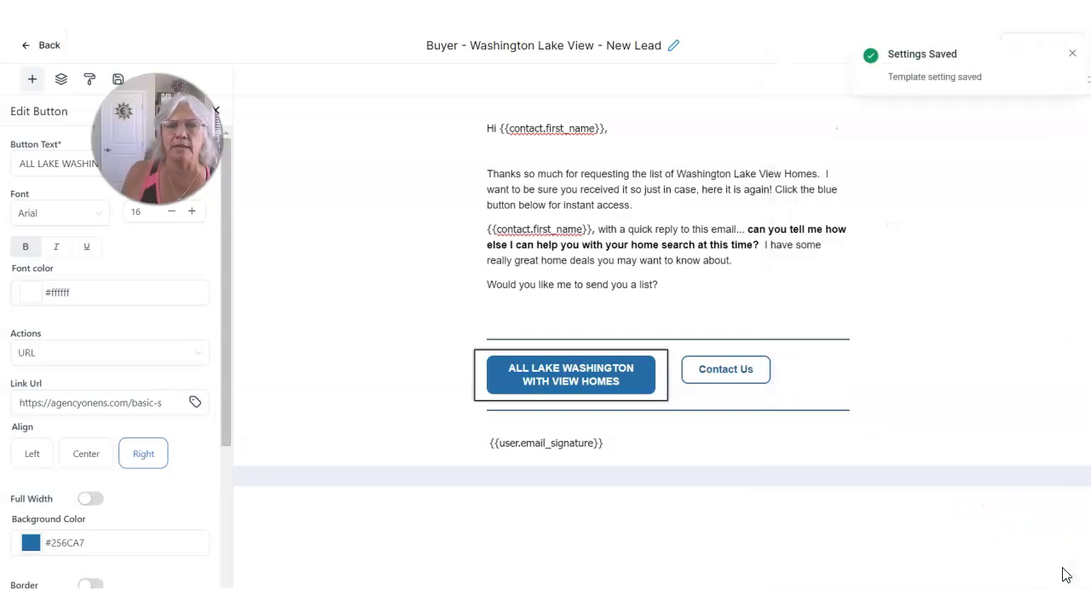
# Inspect the mail action and email address assigned to the Contact Us button
pyautogui.click(723, 372)
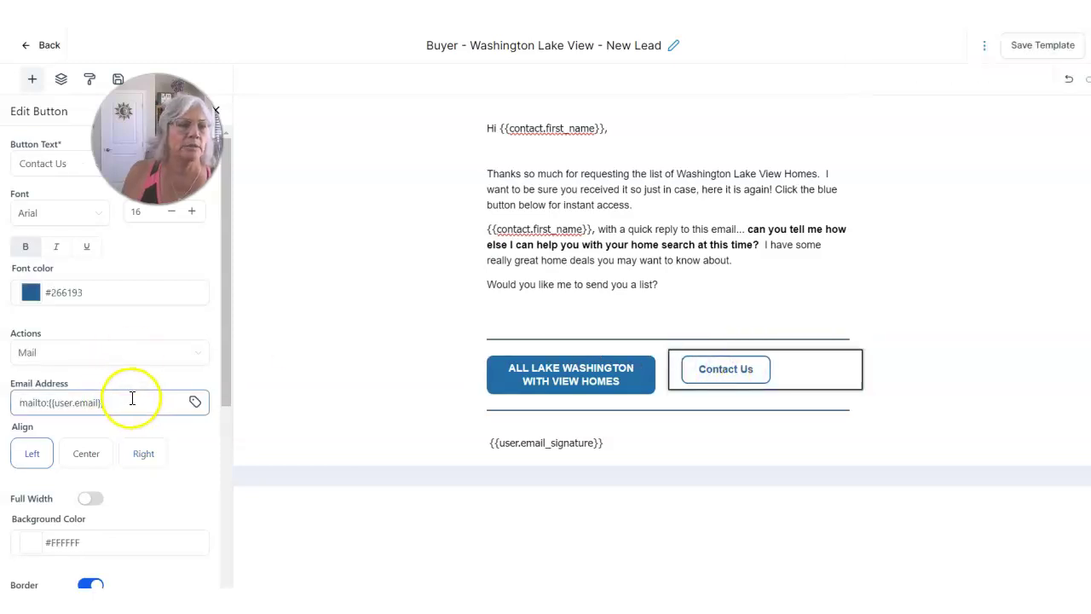
pyautogui.moveTo(131, 400); pyautogui.dragTo(12, 401)
pyautogui.click(953, 262)
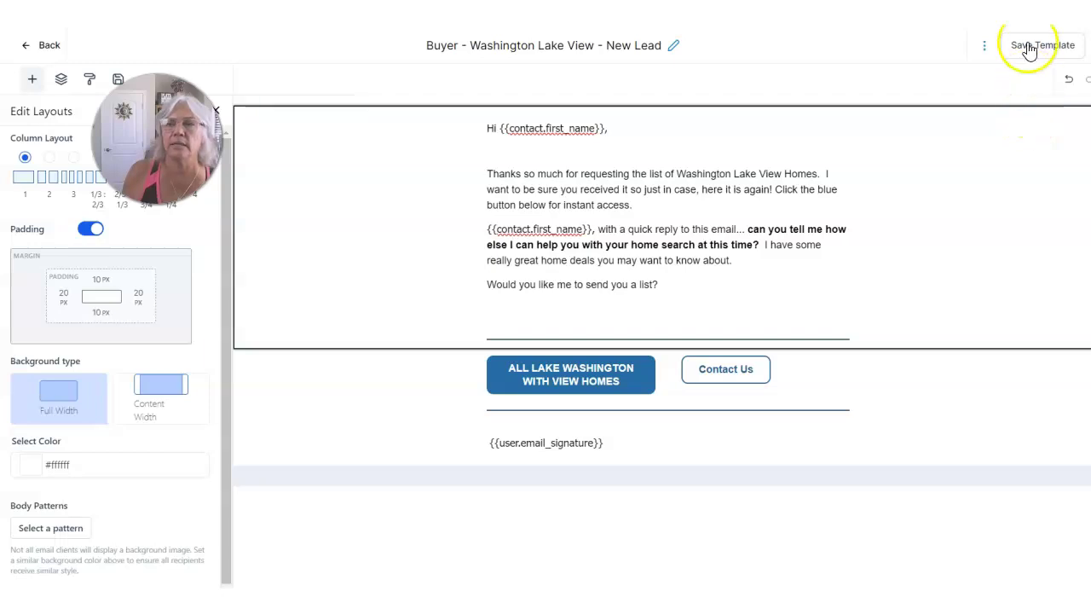
# Preview the email template in desktop view, and return to the email builder
pyautogui.click(984, 46)
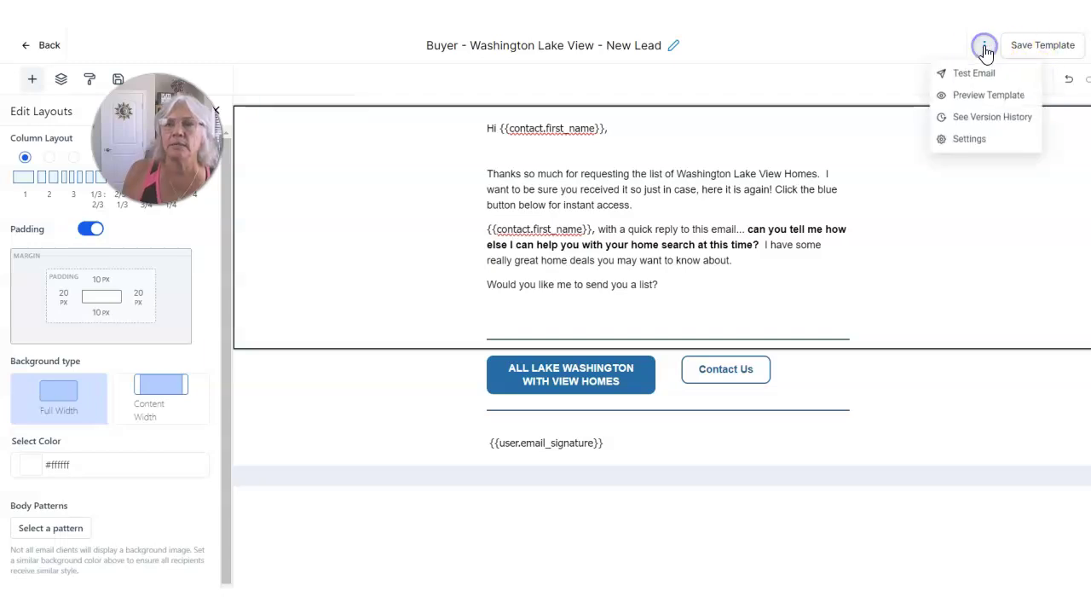
pyautogui.click(981, 94)
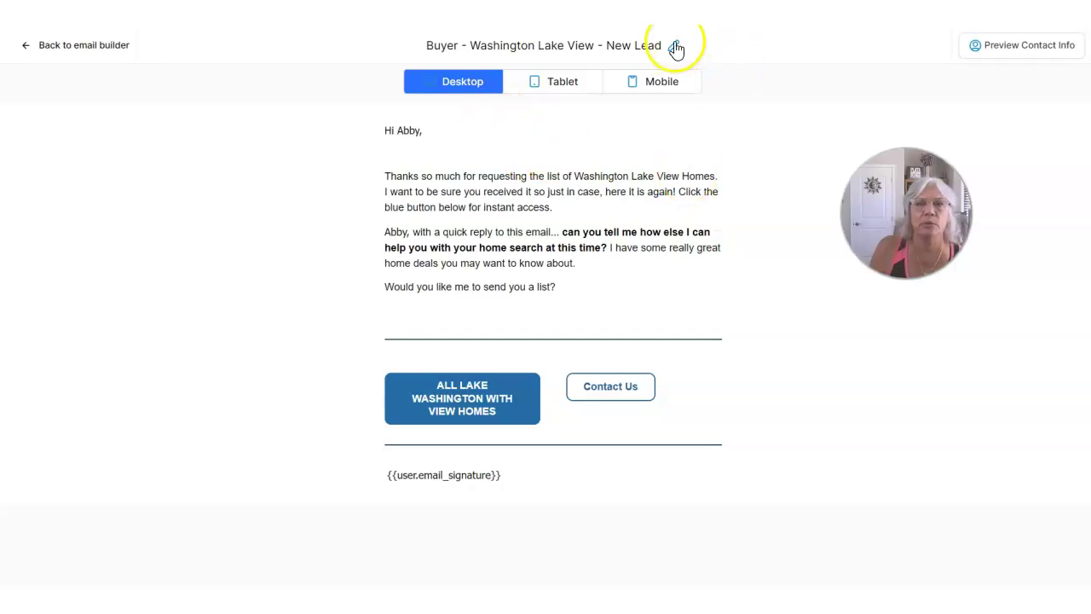
pyautogui.click(26, 47)
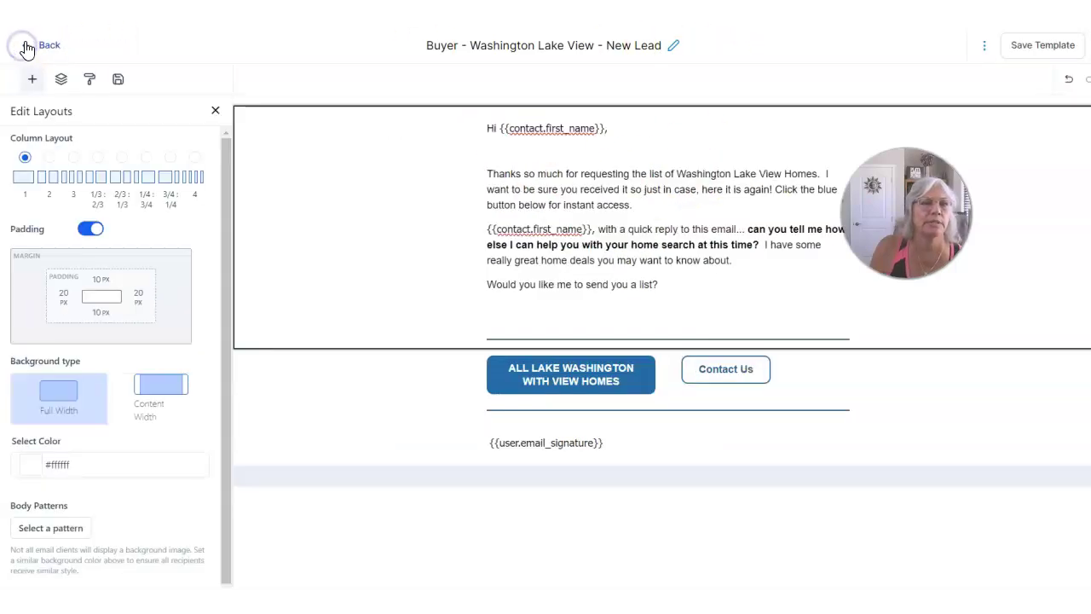
# Set the email template's content width to 800, check the blue homes button, and save the template
pyautogui.click(90, 78)
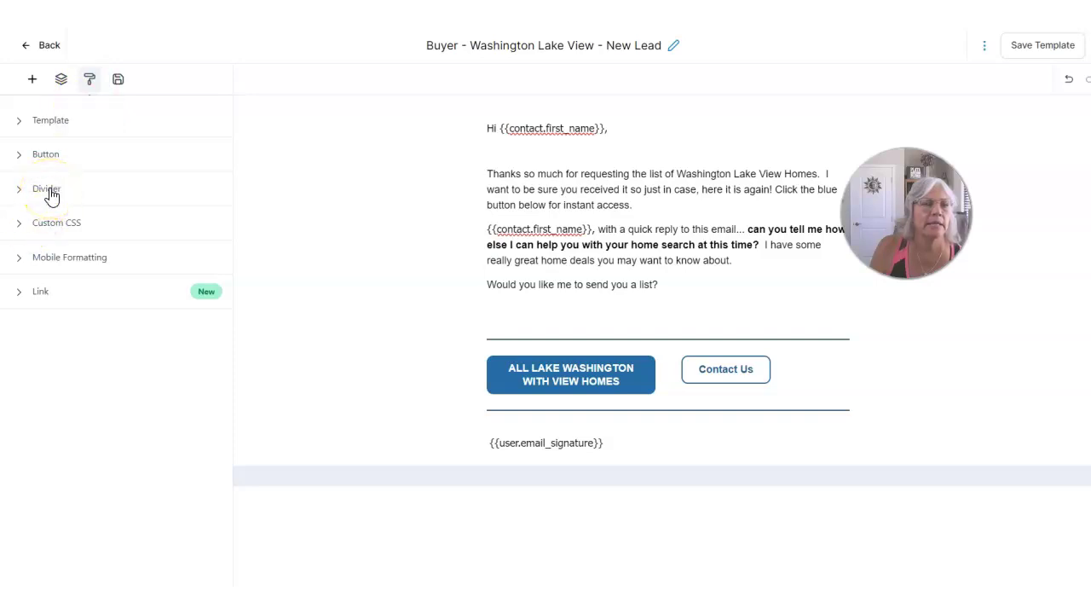
pyautogui.click(50, 122)
pyautogui.click(59, 269)
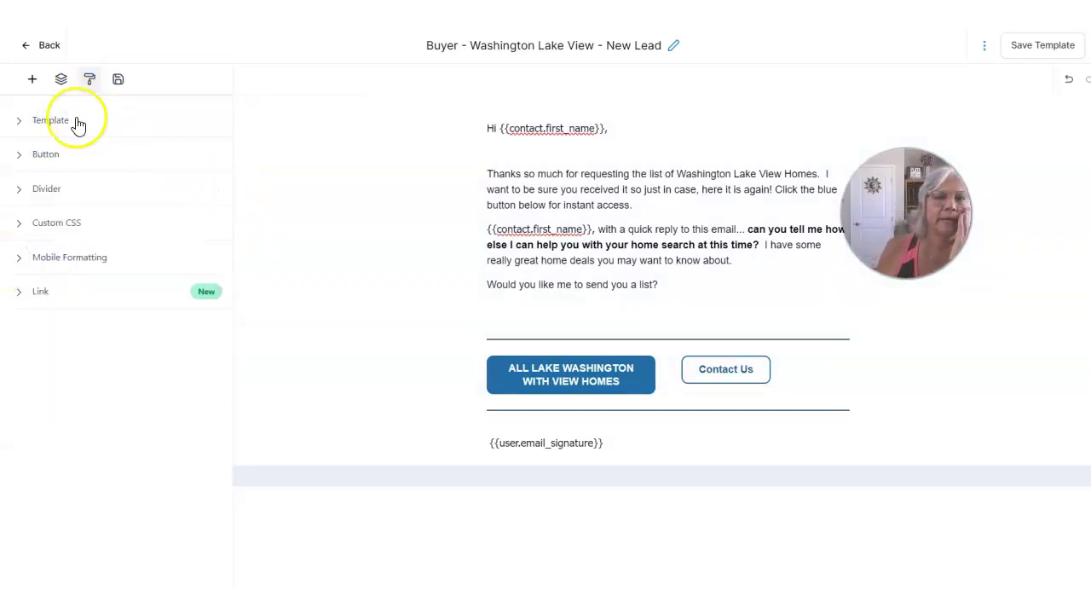
pyautogui.click(52, 127)
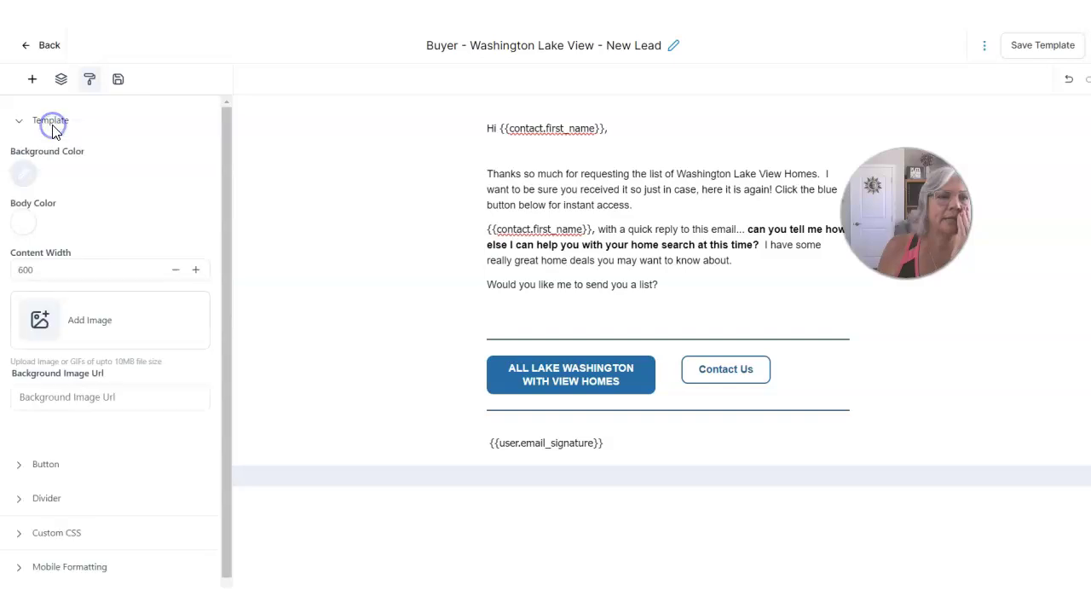
pyautogui.click(8, 270)
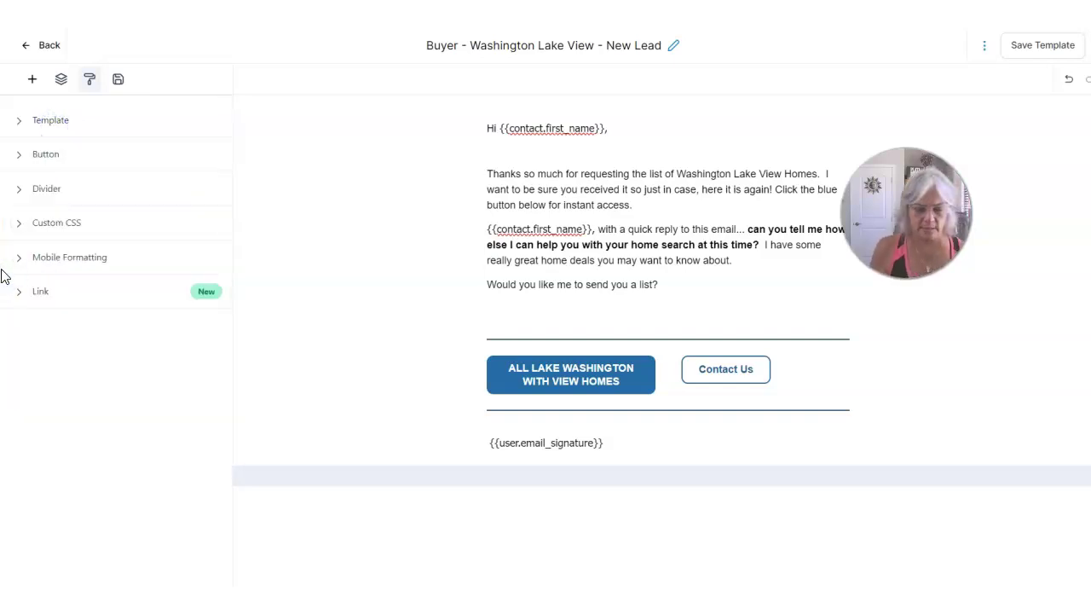
pyautogui.click(52, 119)
pyautogui.click(81, 270)
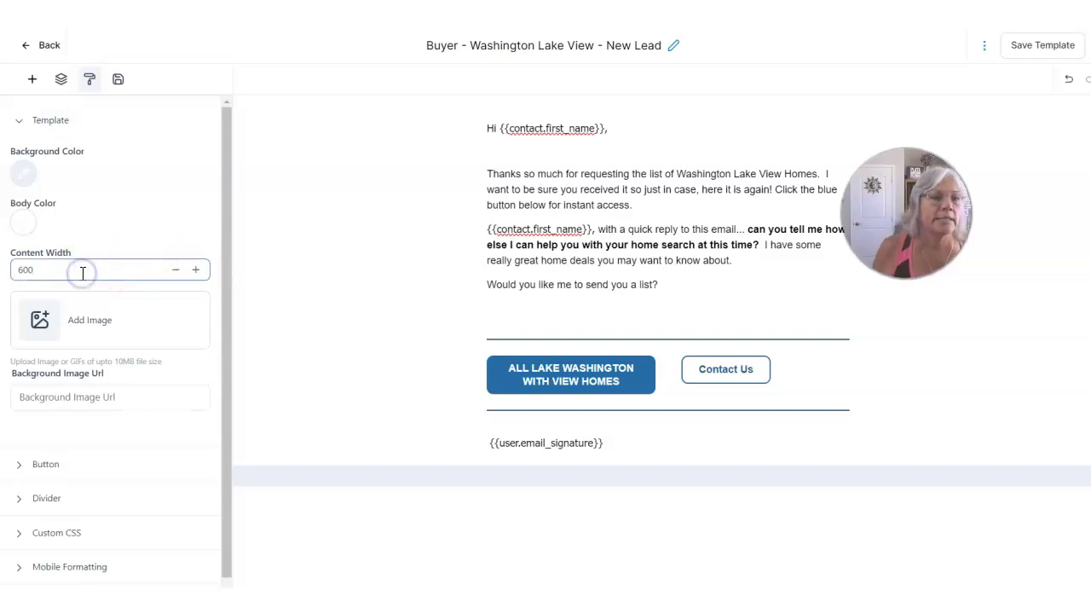
pyautogui.press('BackSpace')
pyautogui.press('BackSpace')
pyautogui.press('BackSpace')
pyautogui.write('800')
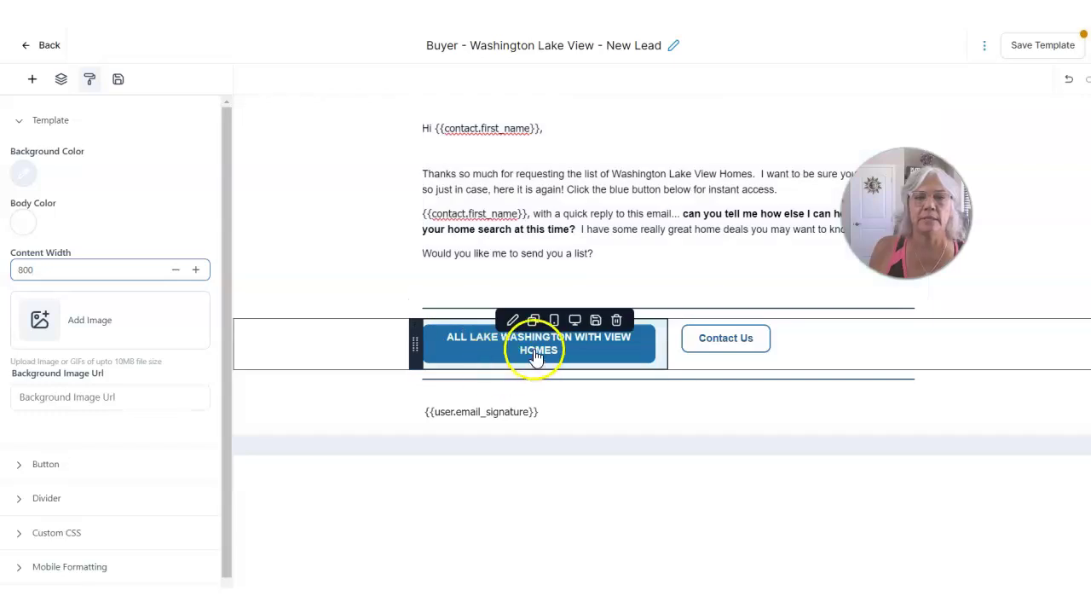
pyautogui.click(604, 349)
pyautogui.click(628, 341)
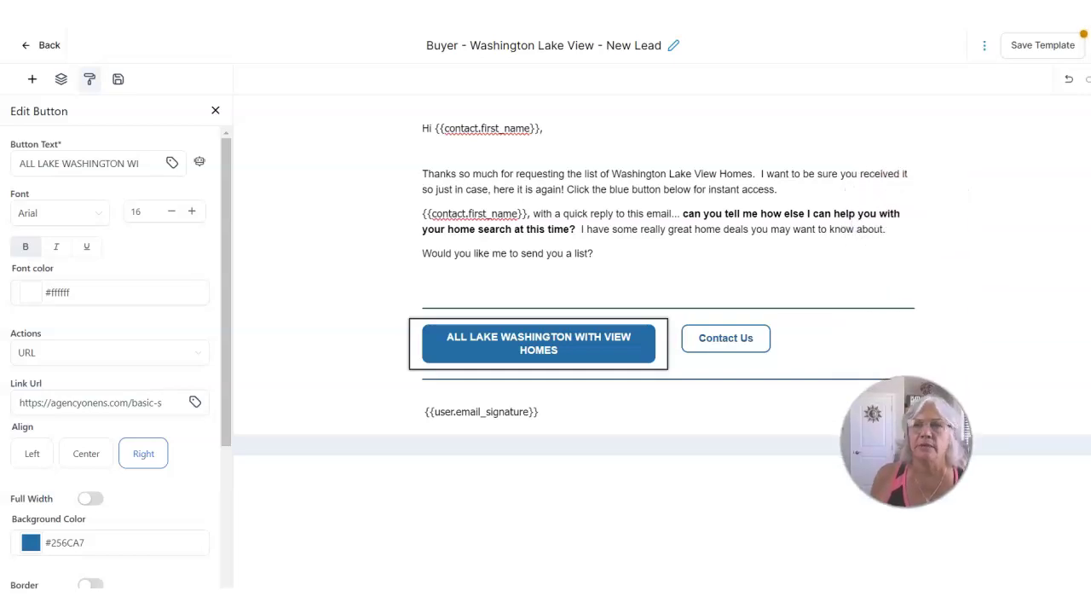
pyautogui.click(1048, 43)
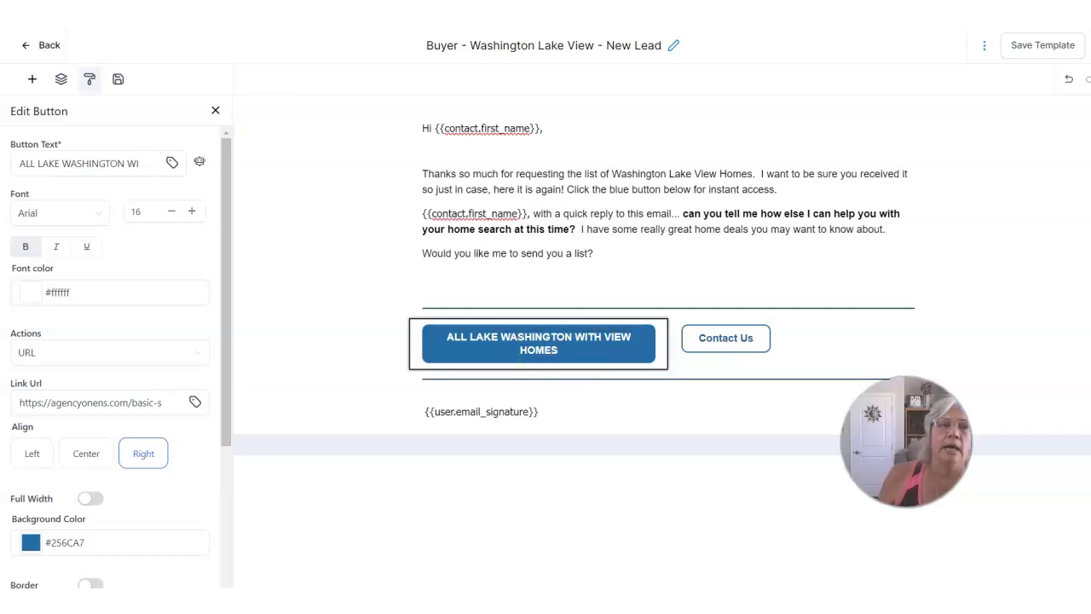
# Leave the template and open the marketing trigger links list to review the existing links
pyautogui.click(25, 48)
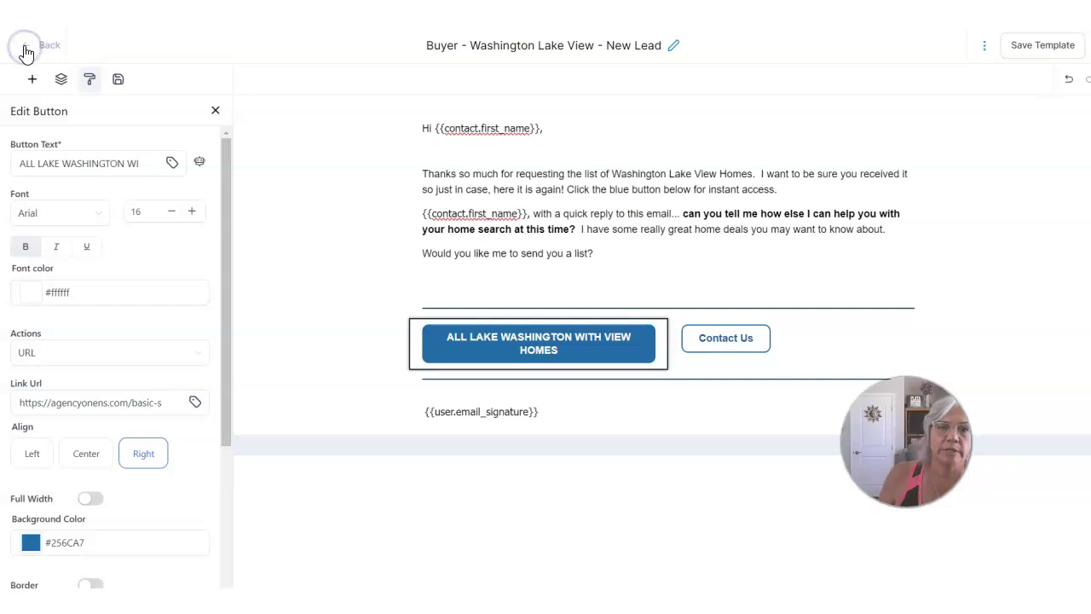
pyautogui.click(522, 75)
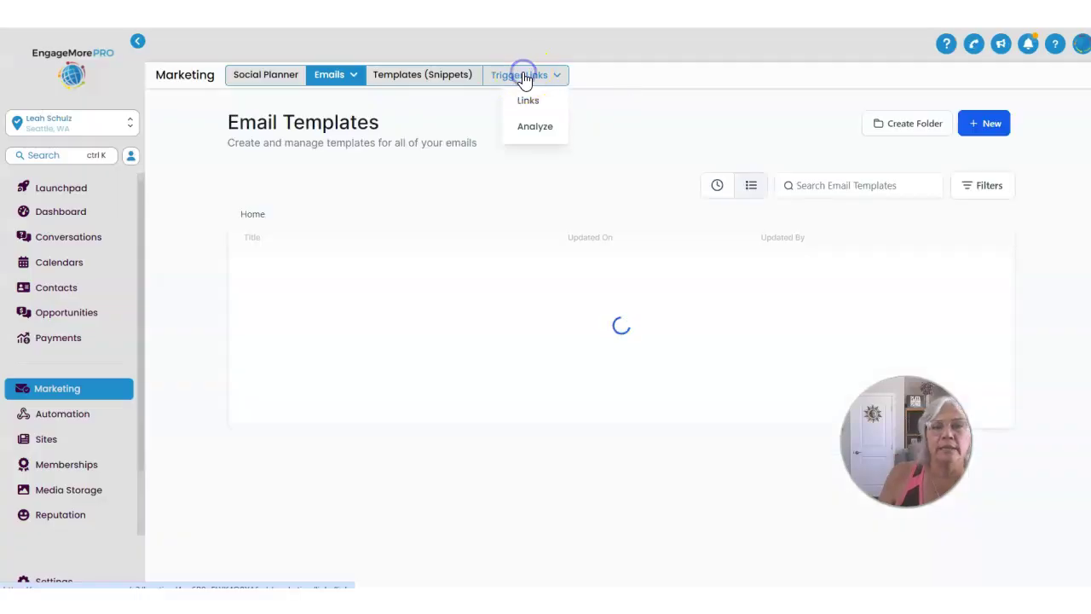
pyautogui.click(533, 104)
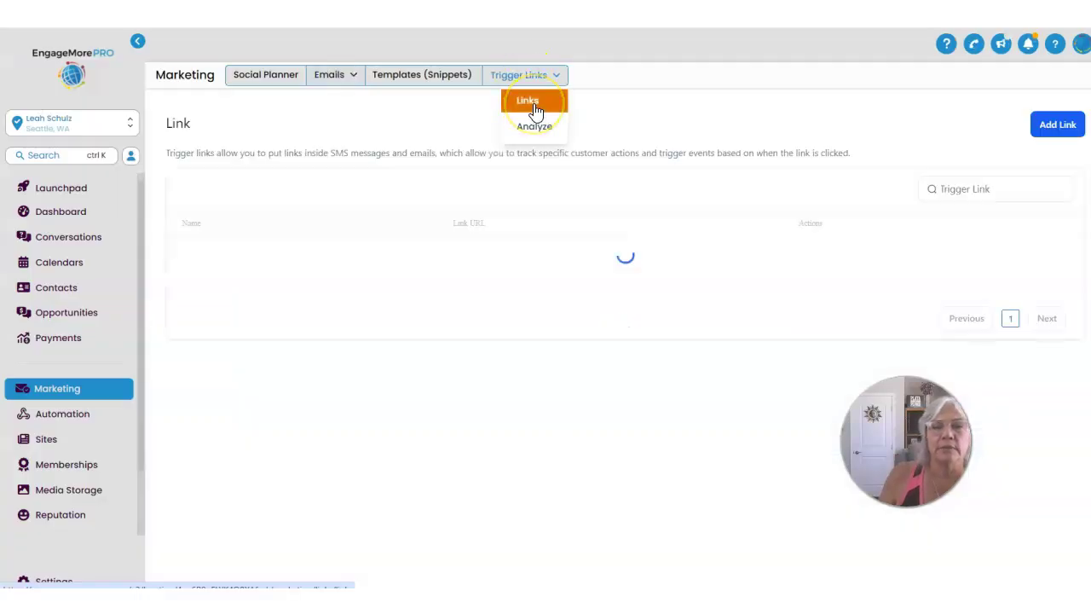
pyautogui.click(1048, 133)
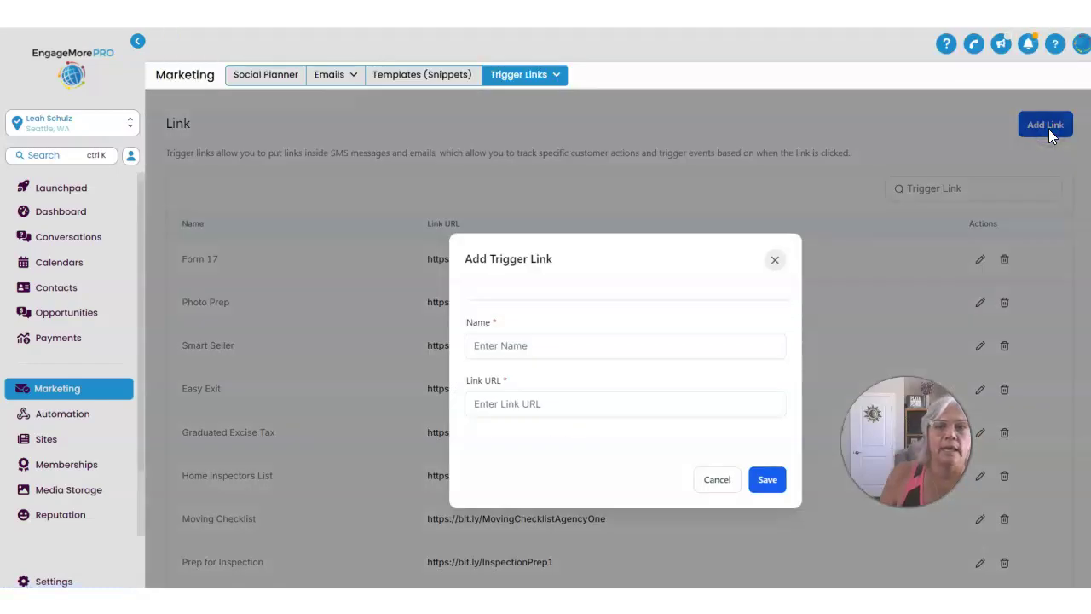
pyautogui.click(774, 259)
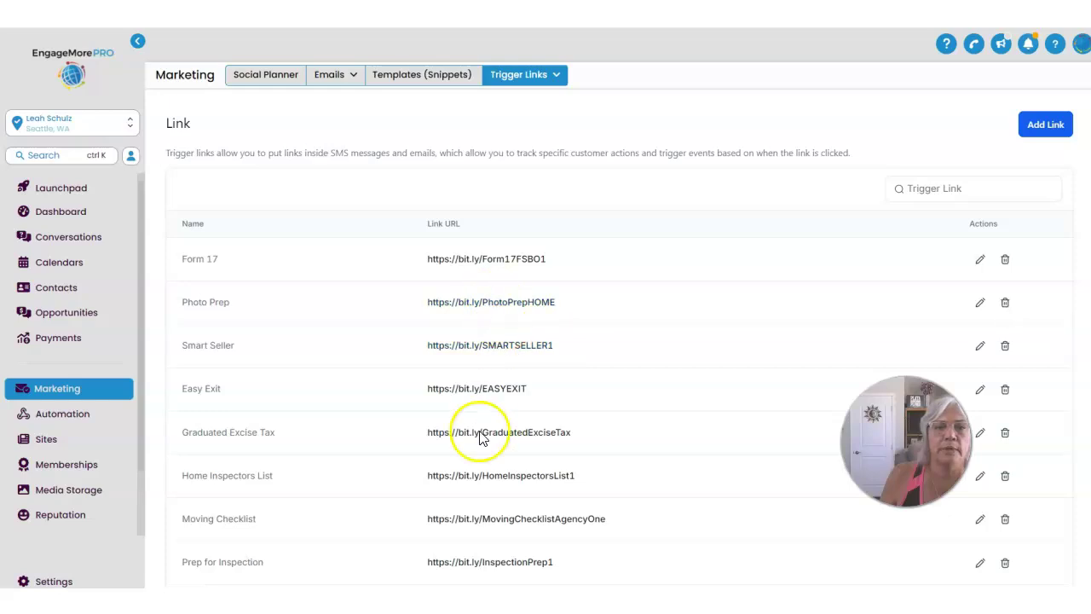
pyautogui.scroll(-1, 451, 518)
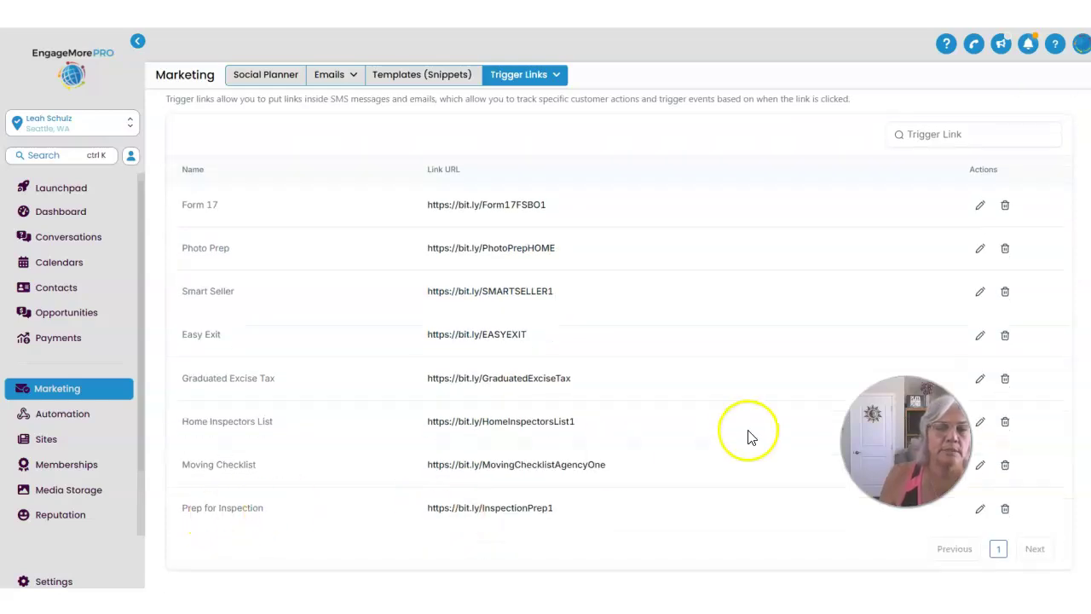
pyautogui.scroll(1, 750, 439)
# Add a trigger link named "Lake Washington Properties" with the copied home search URL, and check it in the list
pyautogui.click(1041, 130)
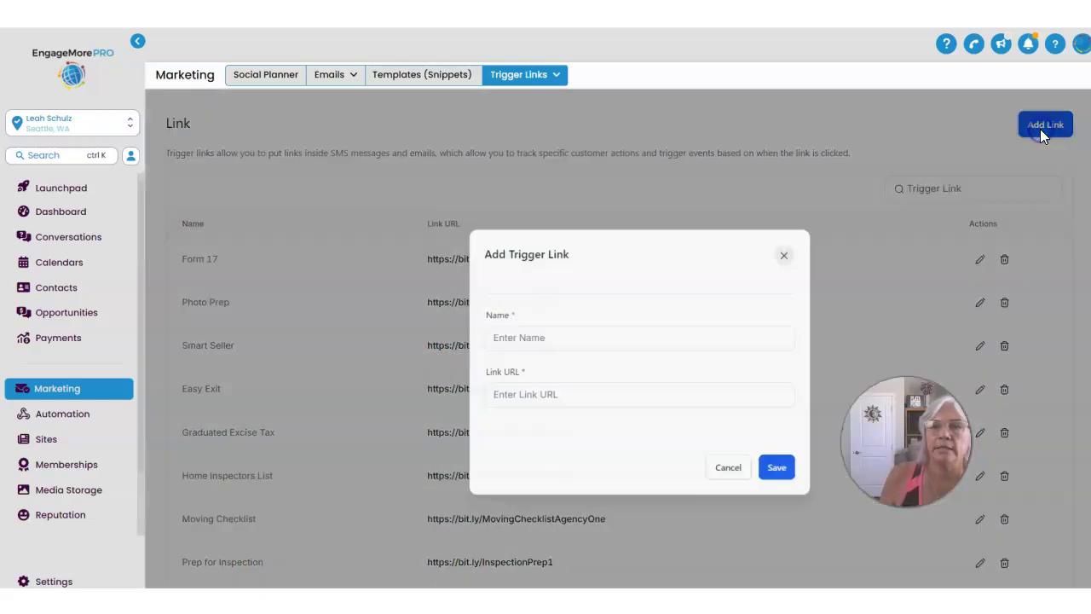
pyautogui.click(505, 345)
pyautogui.write('Lake Washington')
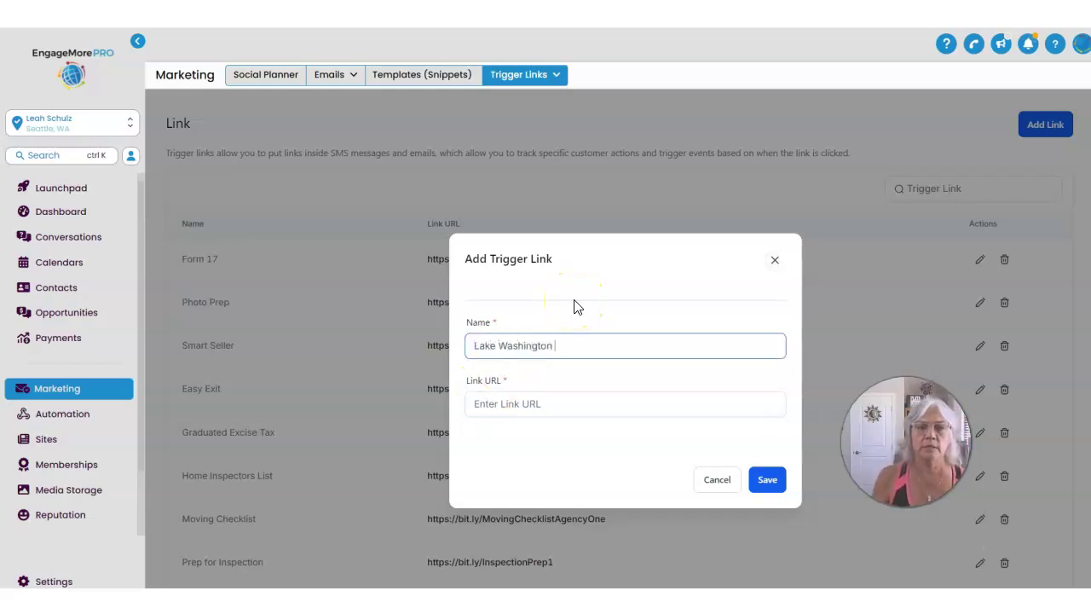
pyautogui.write(' Properties')
pyautogui.click(473, 403)
pyautogui.hotkey('ctrl', 'v')
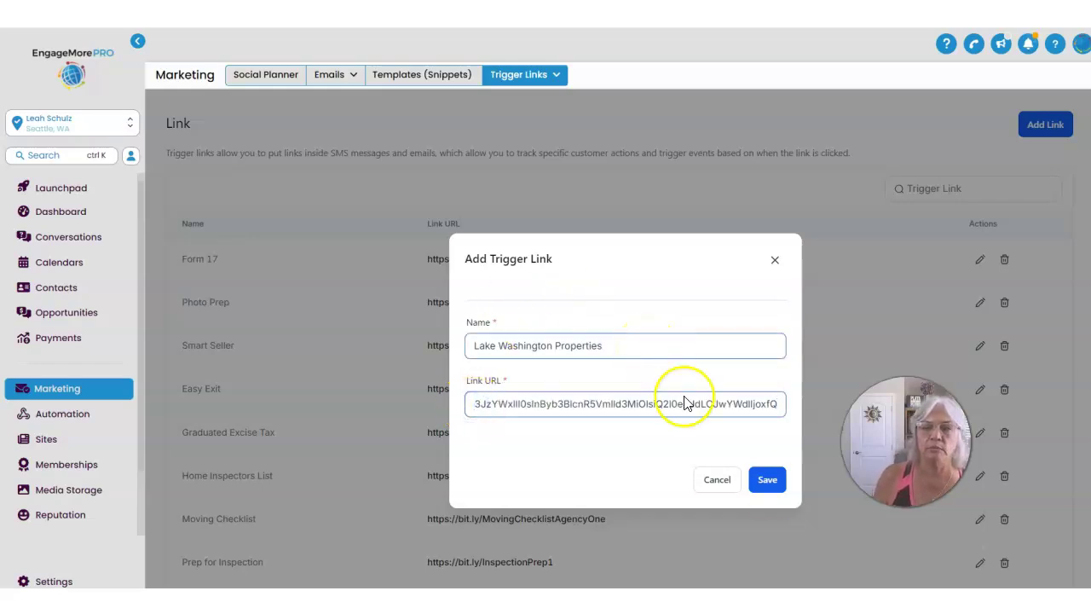
pyautogui.click(762, 478)
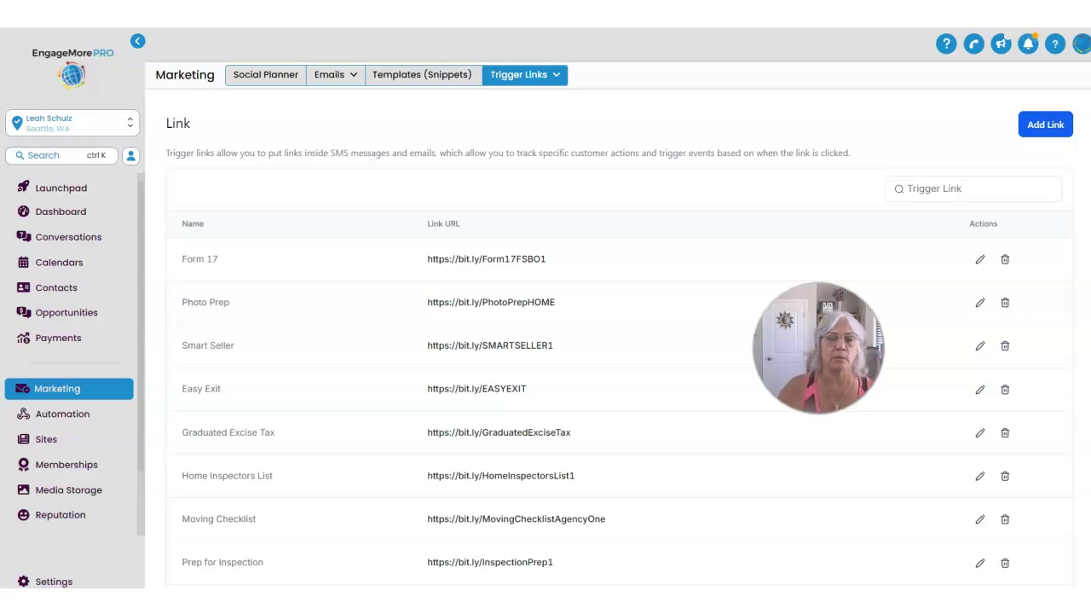
pyautogui.scroll(-3, 443, 464)
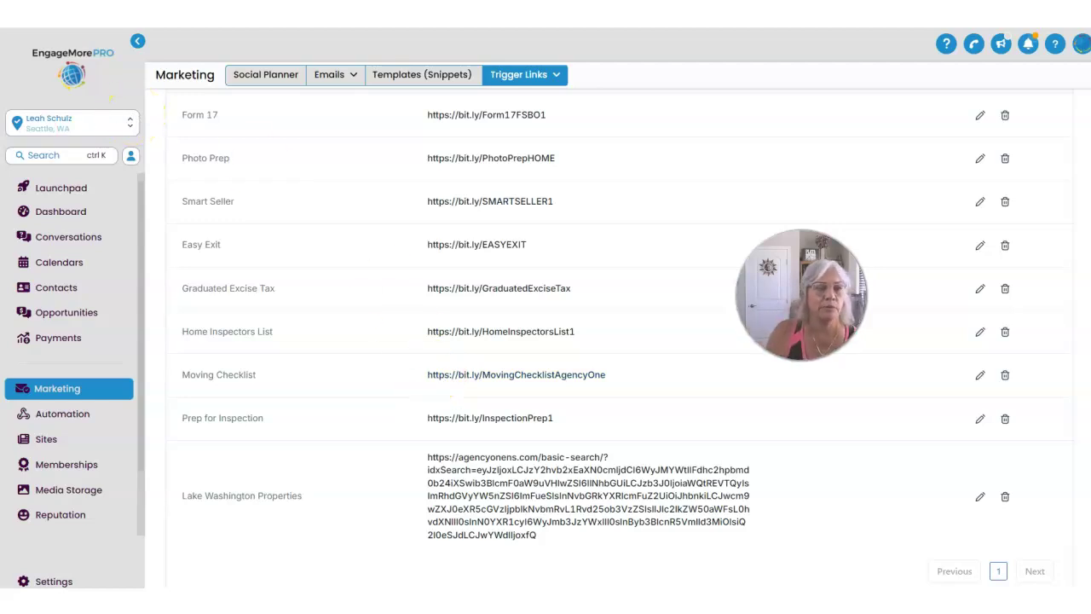
# In the 1 BUYER CAMPAIGNS automation folder, duplicate the *BUYER NUTURE CAMPAIGN - 12 MO workflow as "BUYER NUTURE - WASHINGTON LAKE VIEW"
pyautogui.click(75, 418)
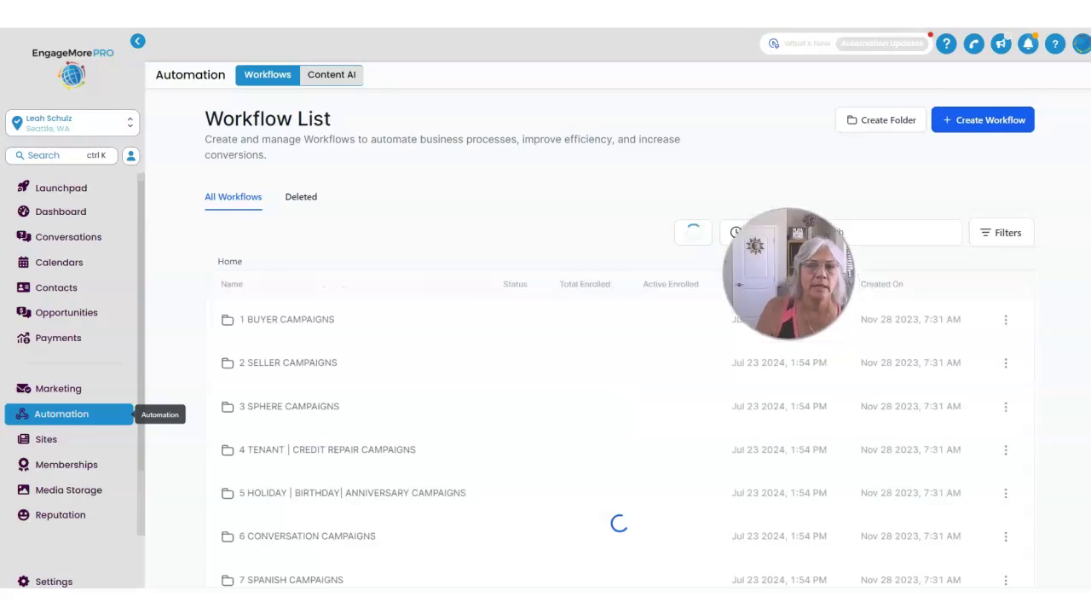
pyautogui.click(311, 322)
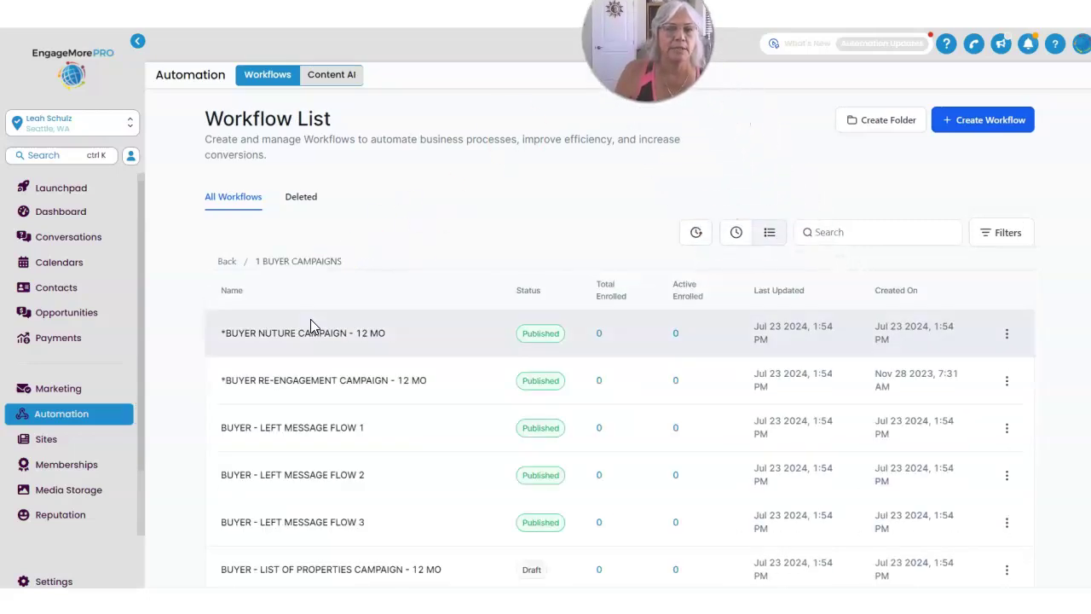
pyautogui.click(1006, 334)
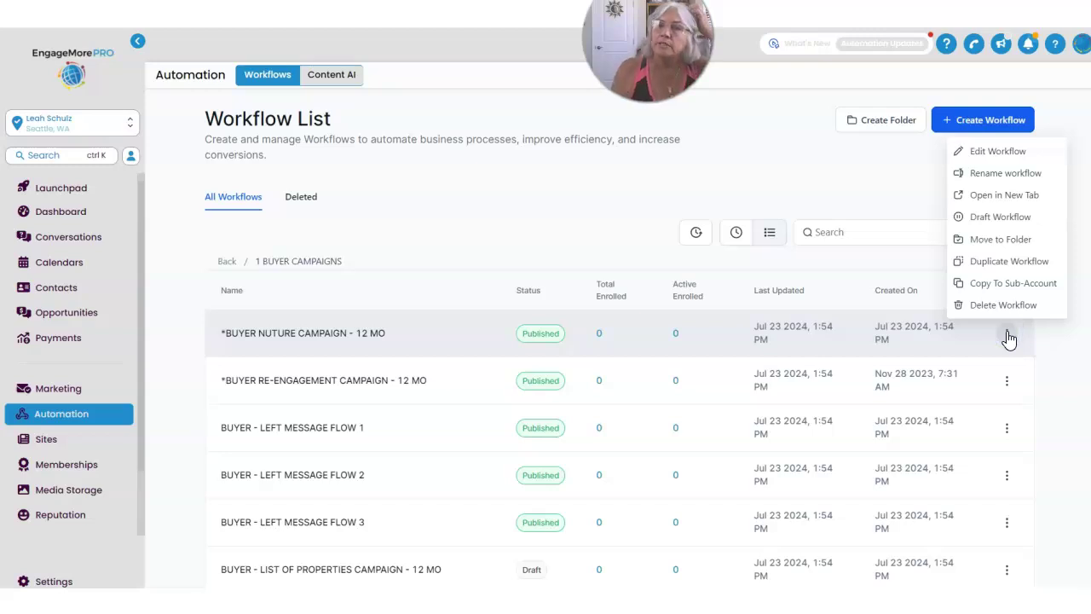
pyautogui.click(1007, 263)
pyautogui.moveTo(511, 357); pyautogui.dragTo(380, 358)
pyautogui.press('BackSpace')
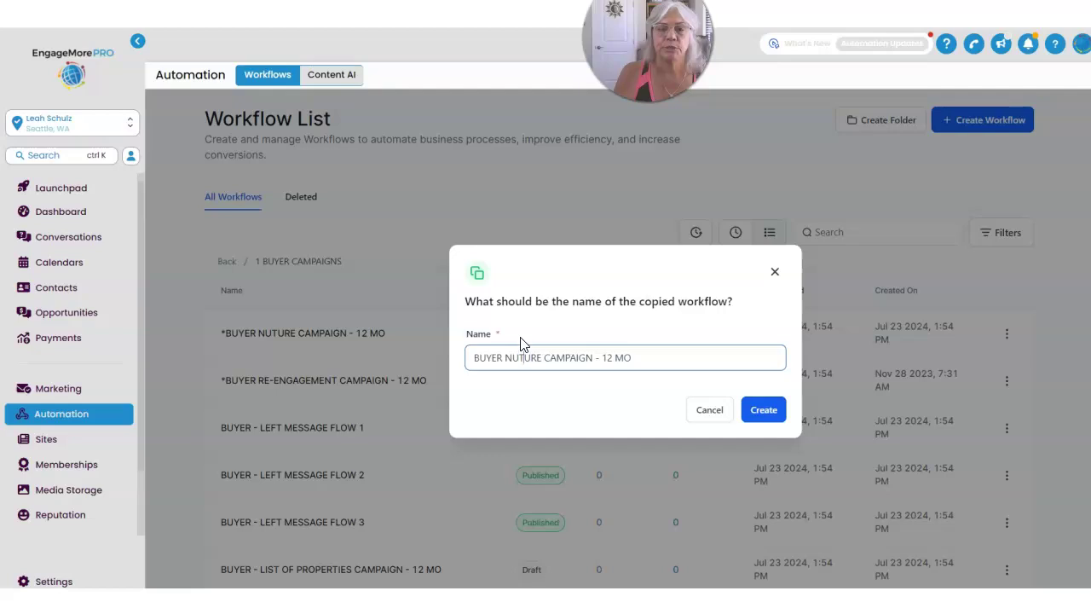
pyautogui.press('Delete')
pyautogui.press('Delete')
pyautogui.press('Delete')
pyautogui.press('Delete')
pyautogui.press('Delete')
pyautogui.press('Delete')
pyautogui.press('Delete')
pyautogui.press('Delete')
pyautogui.press('Delete')
pyautogui.press('Delete')
pyautogui.press('Delete')
pyautogui.press('Delete')
pyautogui.press('Delete')
pyautogui.press('Delete')
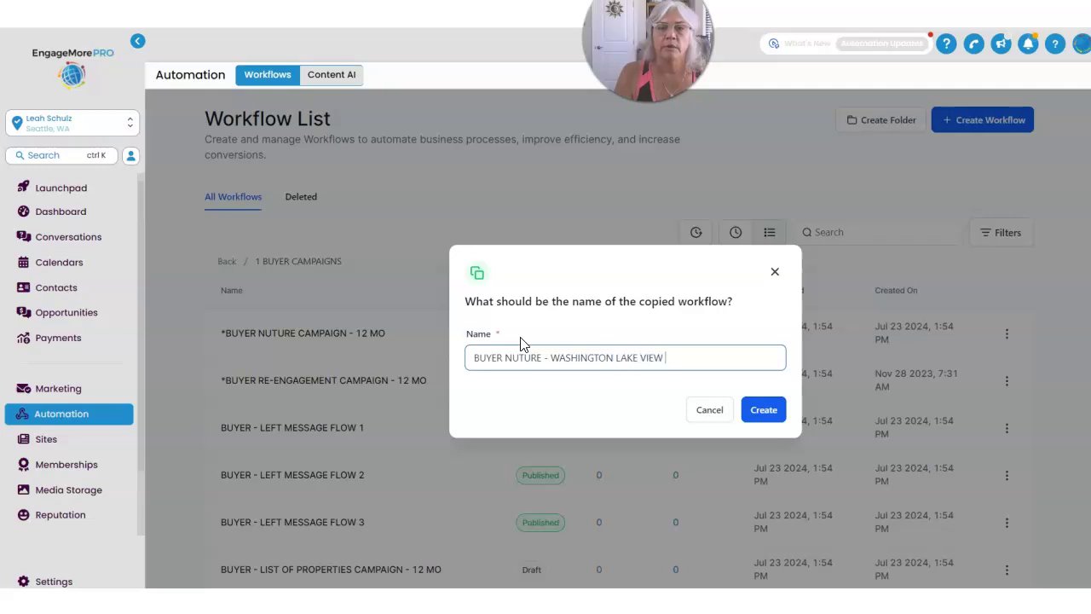
pyautogui.write('S')
pyautogui.click(763, 409)
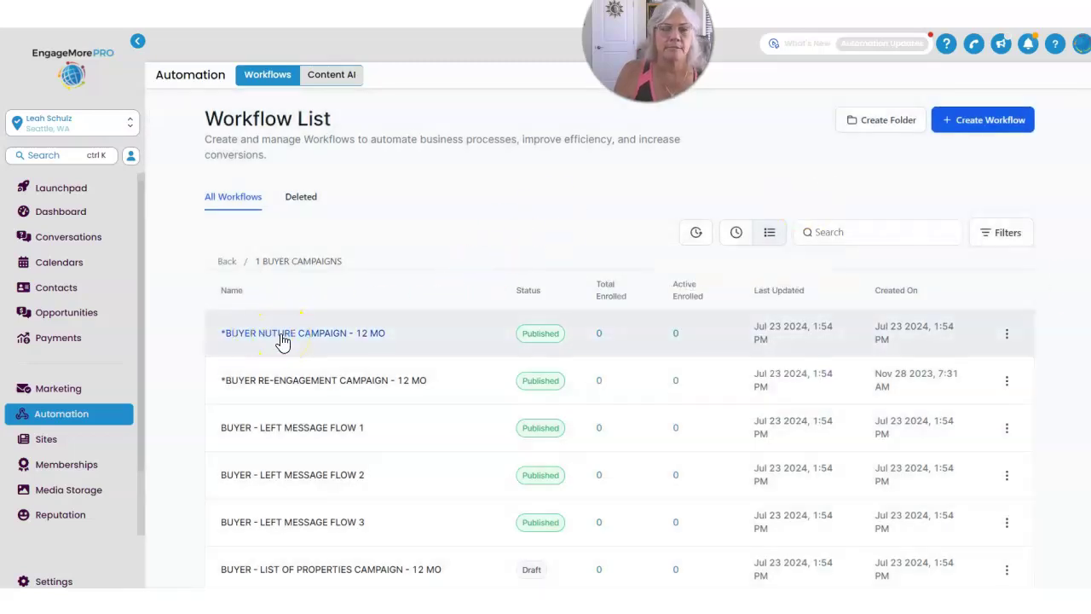
# Search the 1 BUYER CAMPAIGNS folder for "washington" and open the BUYER NUTURE - WASHINGTON LAKE VIEW HOMES workflow
pyautogui.click(834, 230)
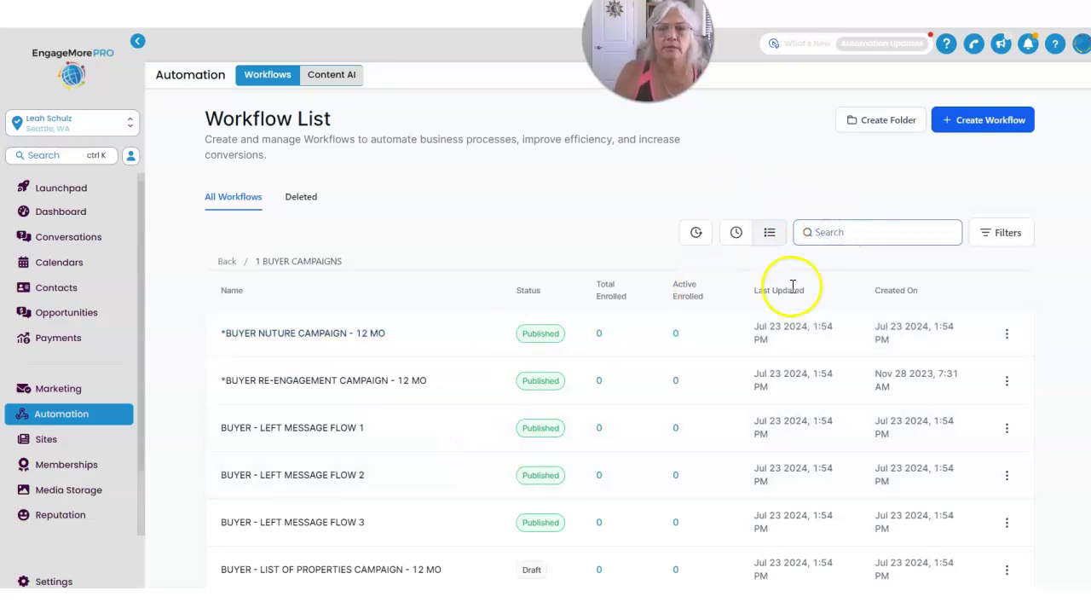
pyautogui.write('washington')
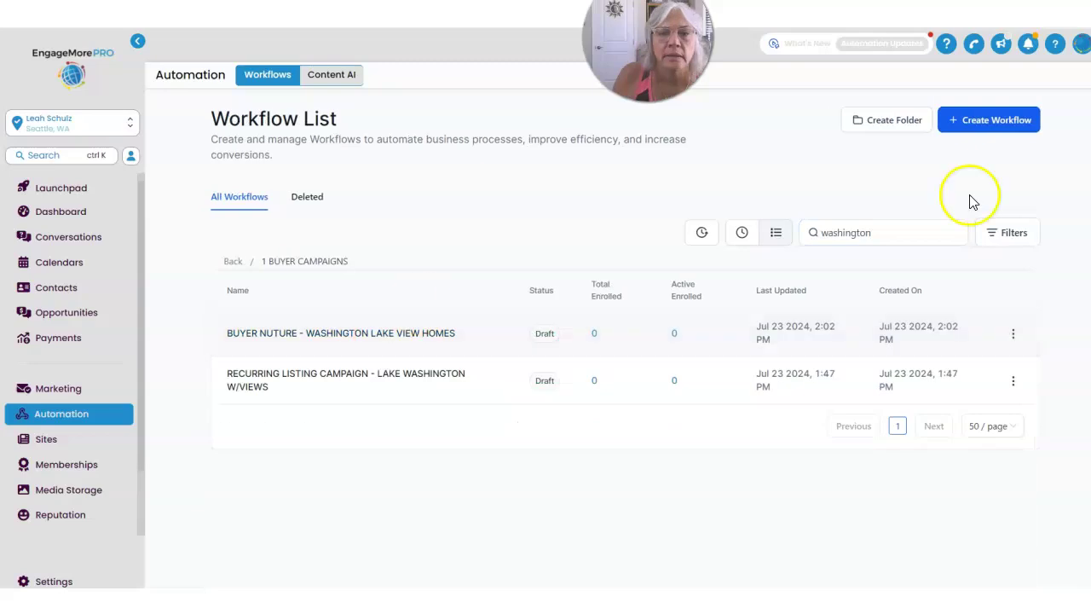
pyautogui.click(305, 340)
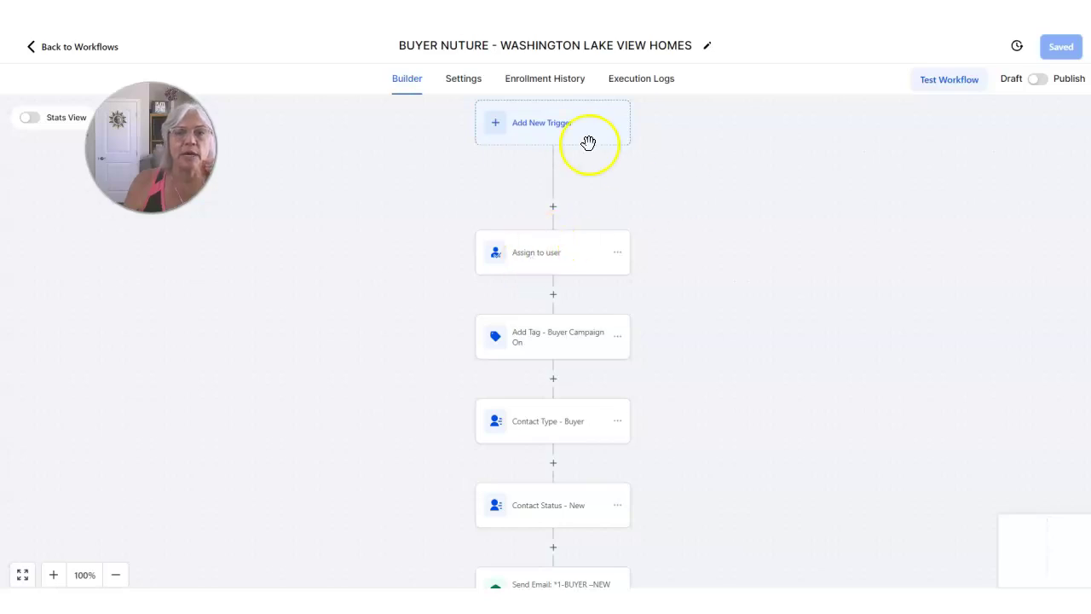
pyautogui.click(532, 128)
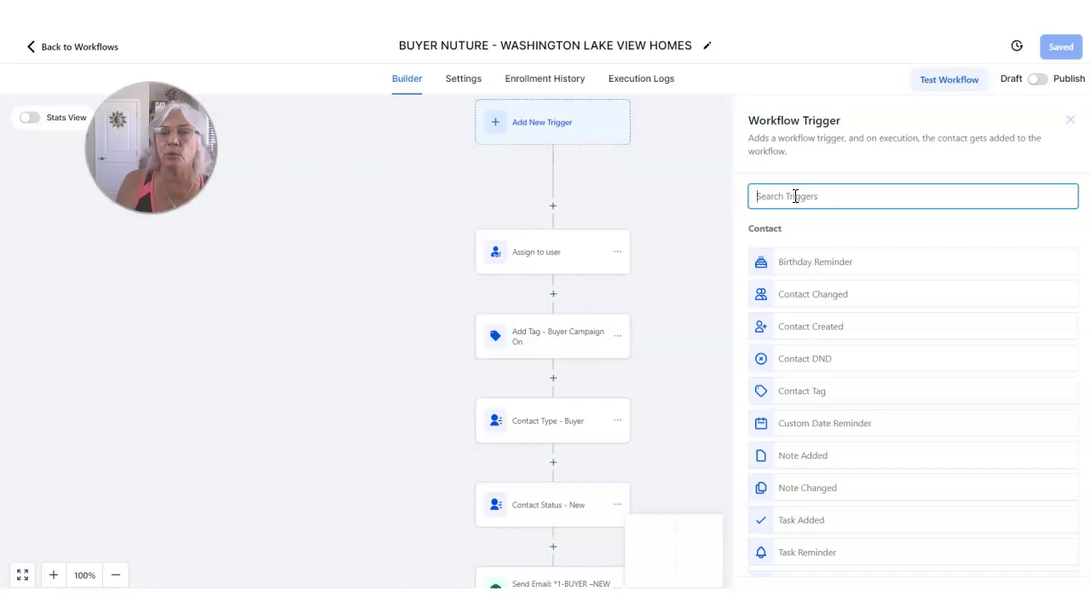
pyautogui.click(831, 295)
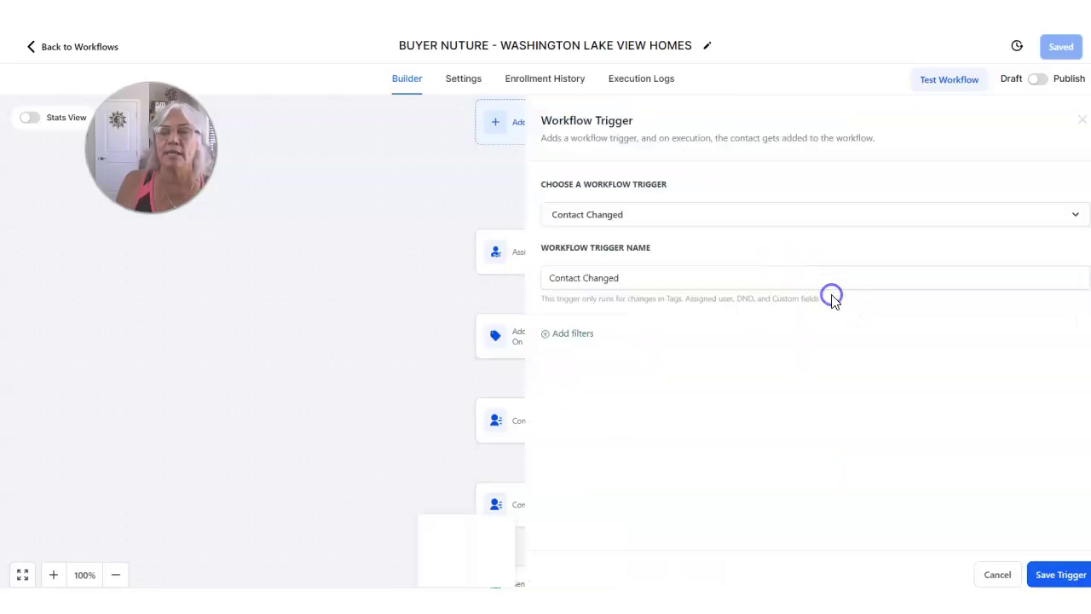
pyautogui.click(650, 282)
pyautogui.click(568, 333)
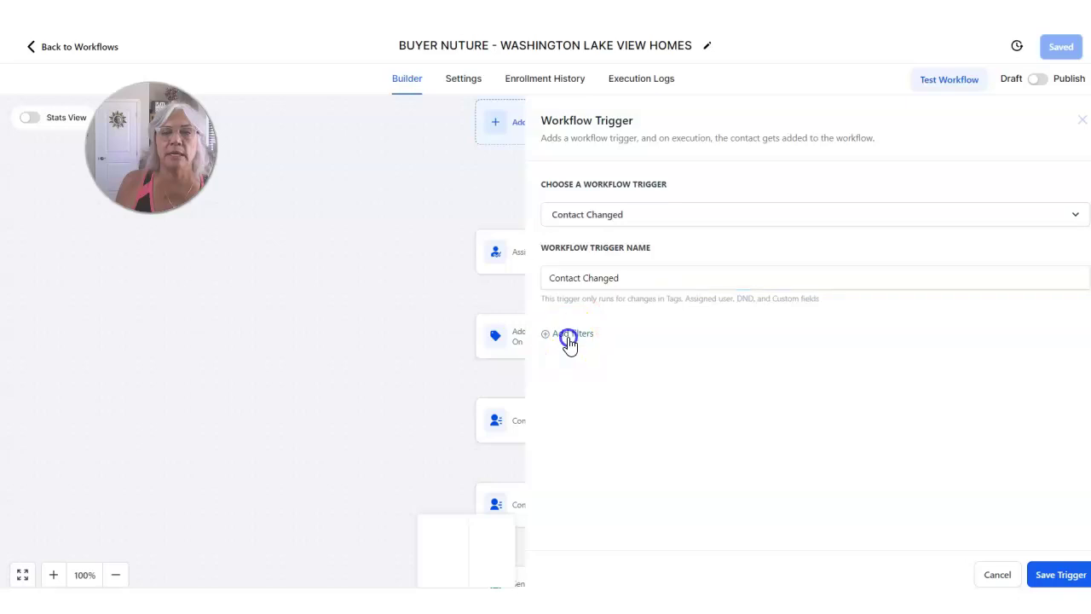
pyautogui.click(587, 355)
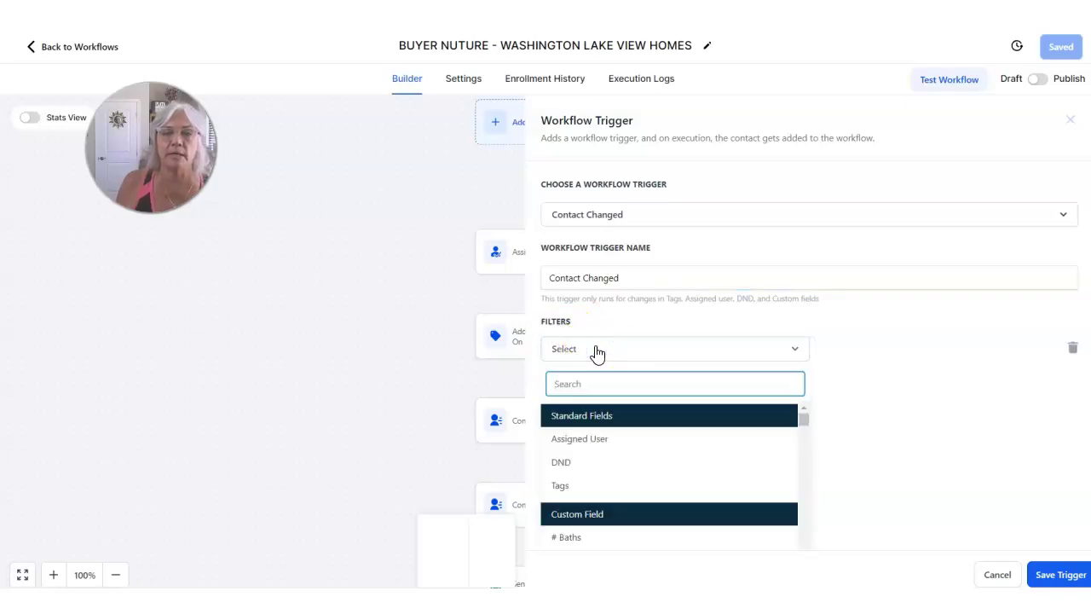
pyautogui.write('SOU')
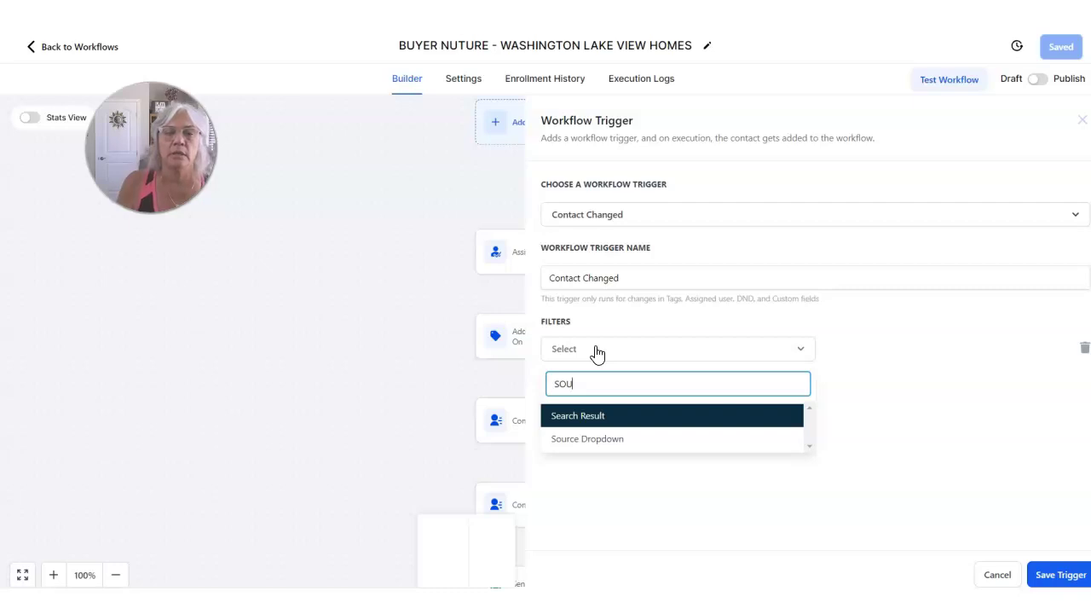
pyautogui.click(608, 440)
pyautogui.click(892, 355)
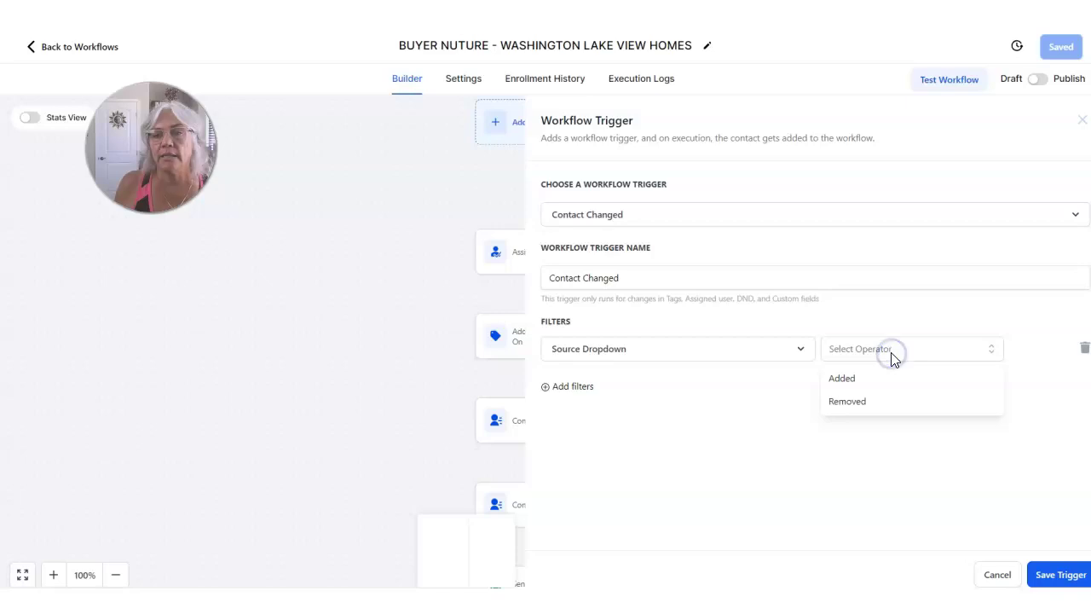
pyautogui.click(856, 385)
pyautogui.click(955, 349)
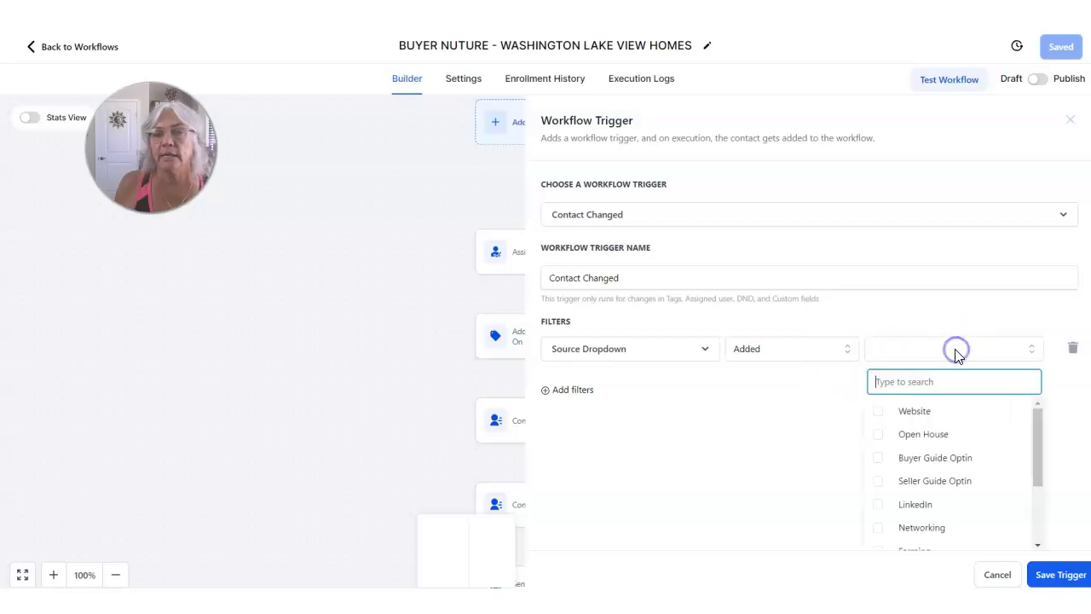
pyautogui.scroll(-3, 952, 521)
pyautogui.scroll(2, 952, 520)
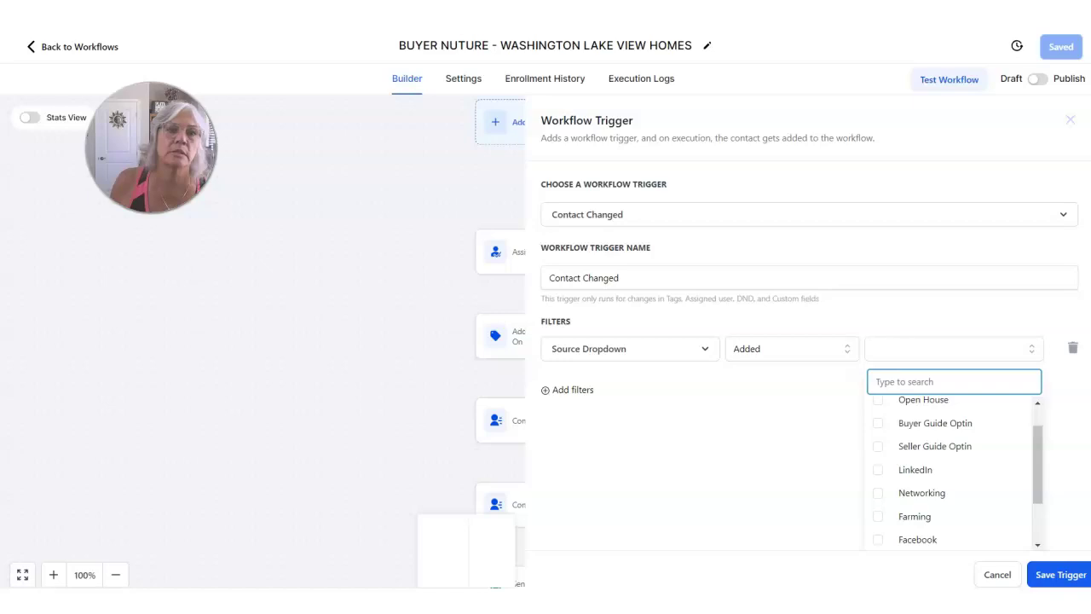
pyautogui.click(552, 127)
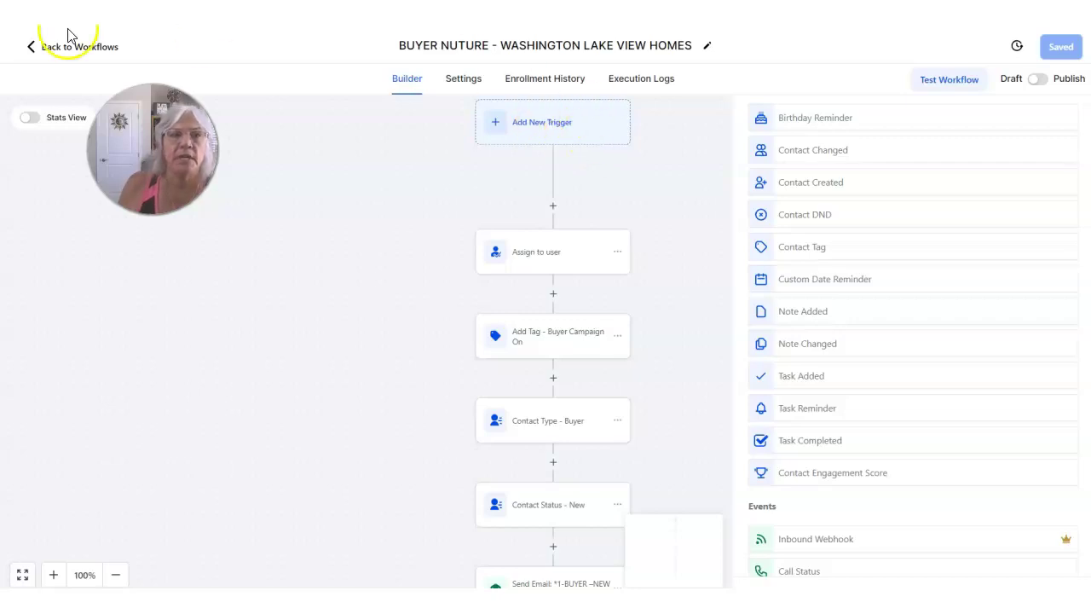
# Leave the workflow, open the account's custom fields settings, and search the fields for "SOURCE"
pyautogui.click(34, 49)
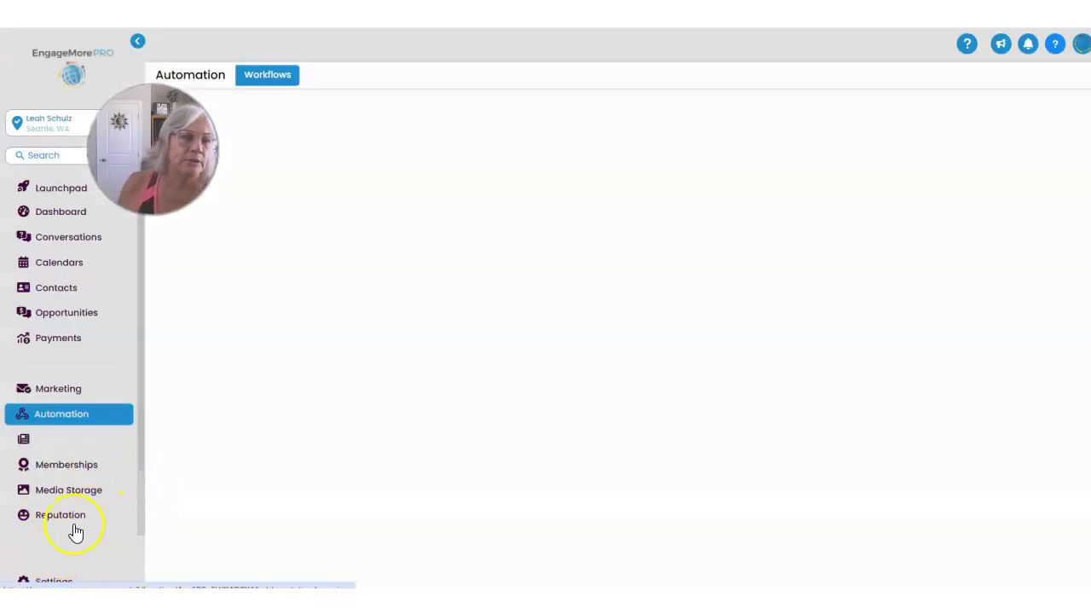
pyautogui.click(64, 581)
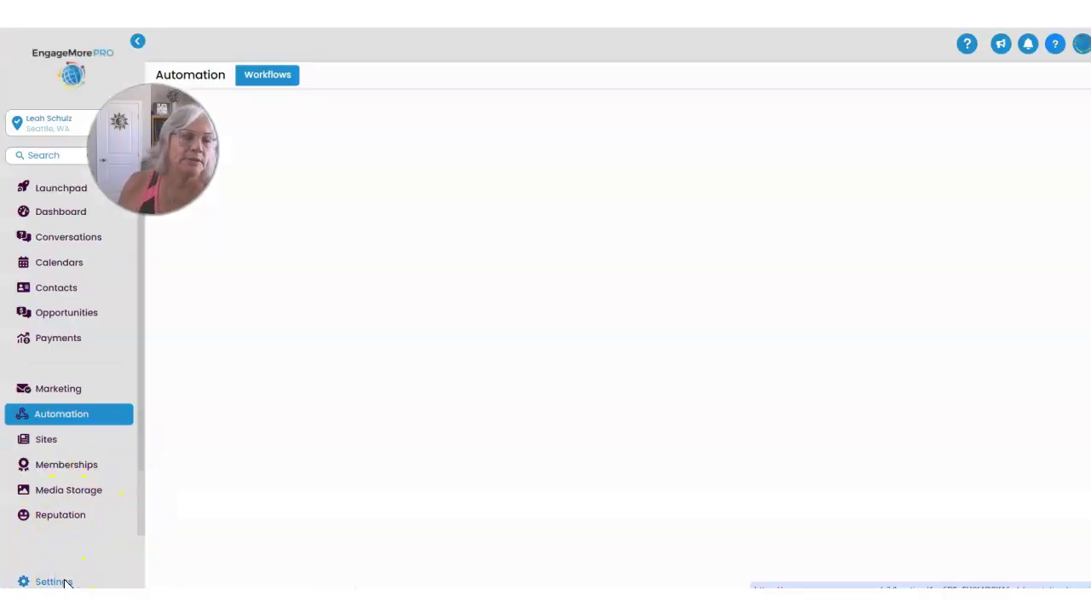
pyautogui.click(68, 484)
pyautogui.click(53, 436)
pyautogui.click(66, 413)
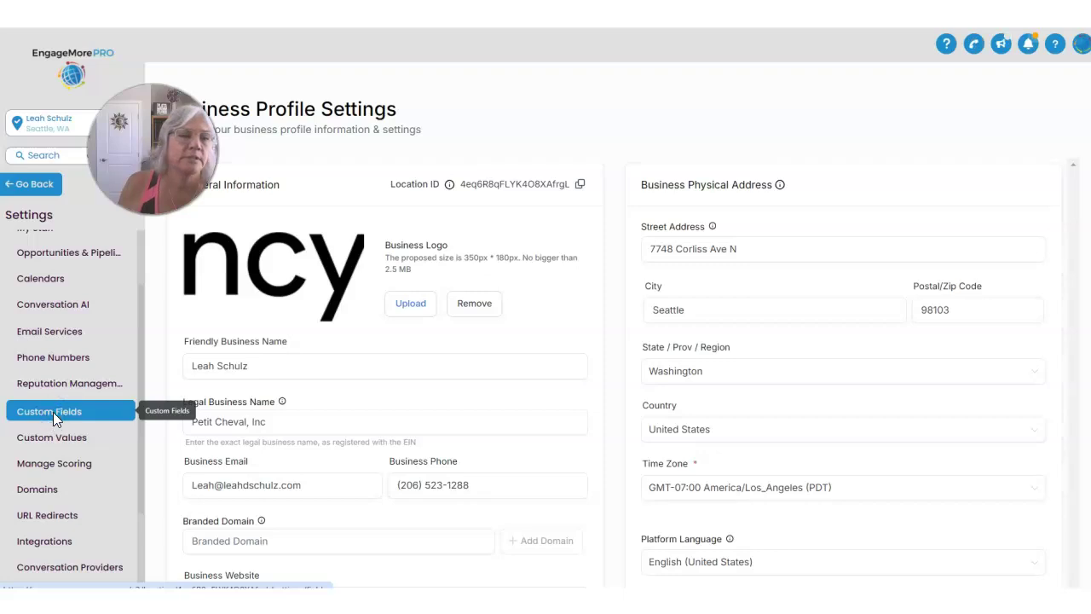
pyautogui.click(72, 421)
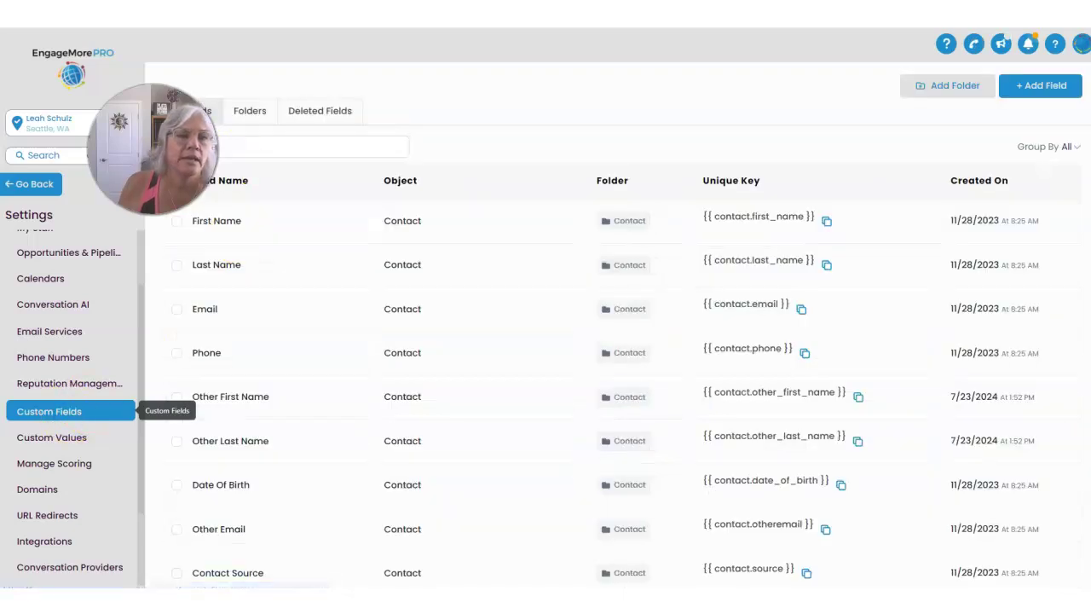
pyautogui.click(238, 146)
pyautogui.write('SOURCE')
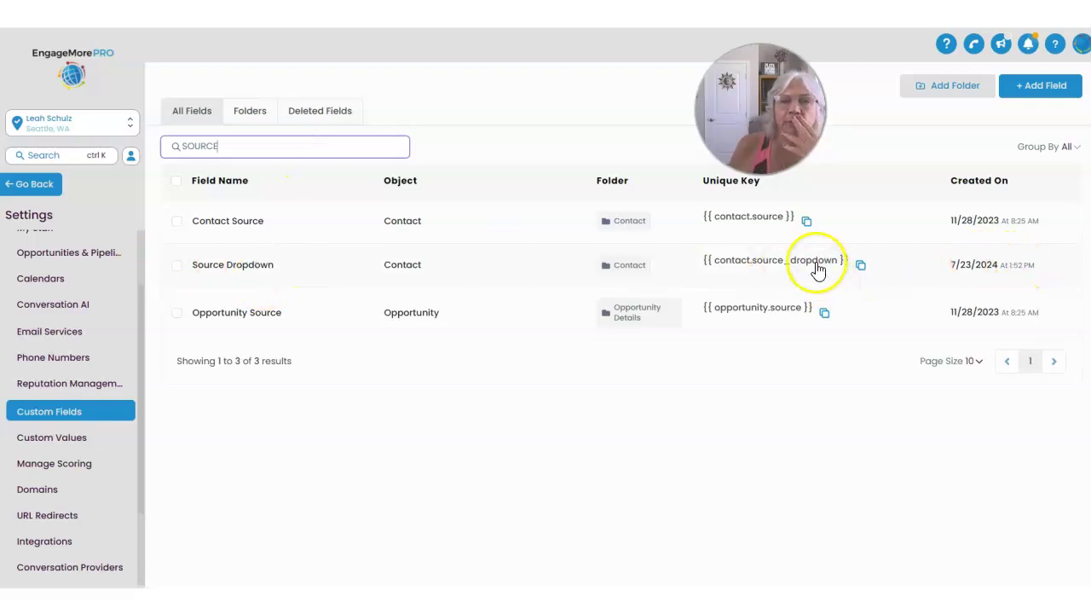
# Add the option "Lake Washington View Home" to the Source Dropdown custom field, save it, and check the Source value in the Zap
pyautogui.click(176, 269)
pyautogui.click(256, 185)
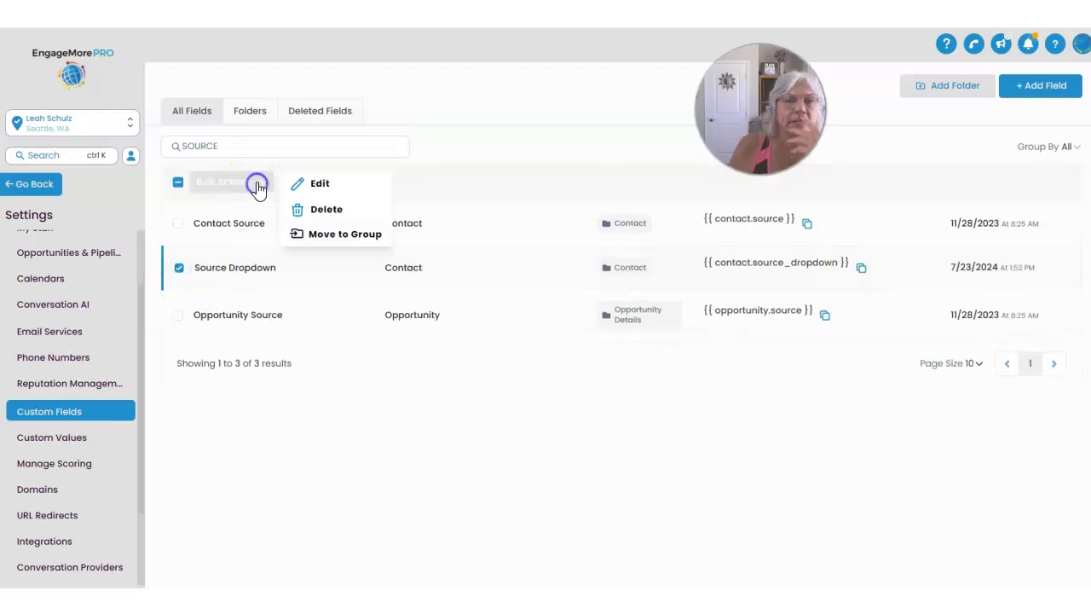
pyautogui.click(331, 185)
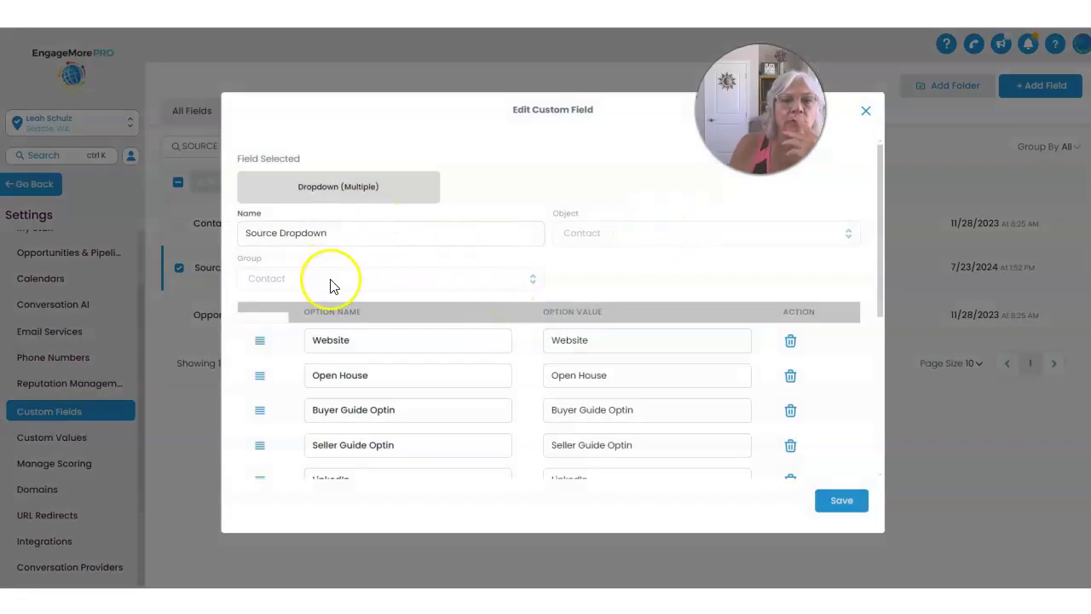
pyautogui.scroll(-4, 531, 372)
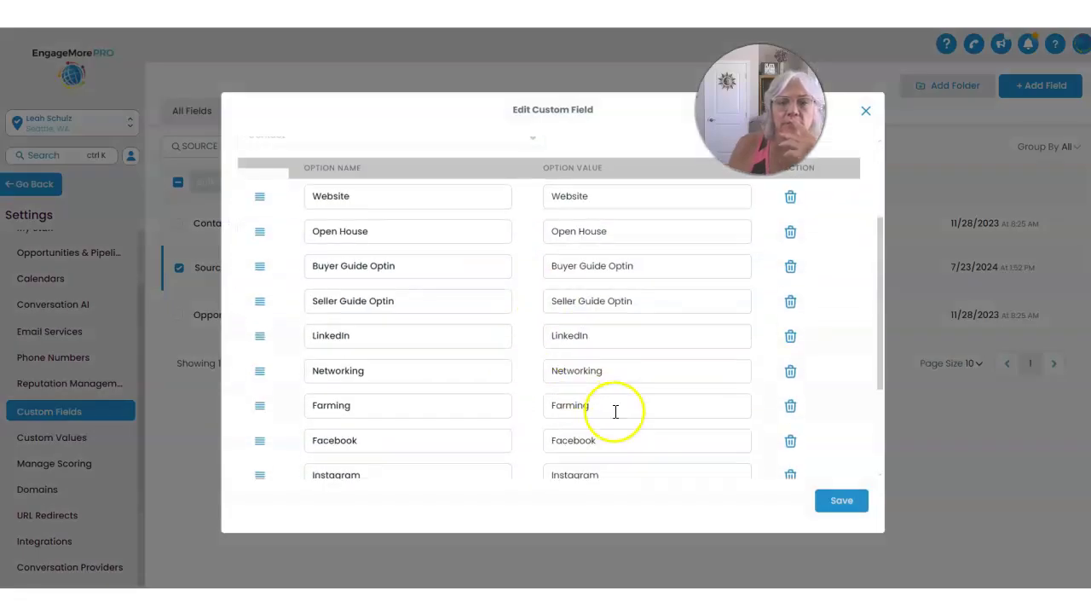
pyautogui.click(304, 426)
pyautogui.click(355, 420)
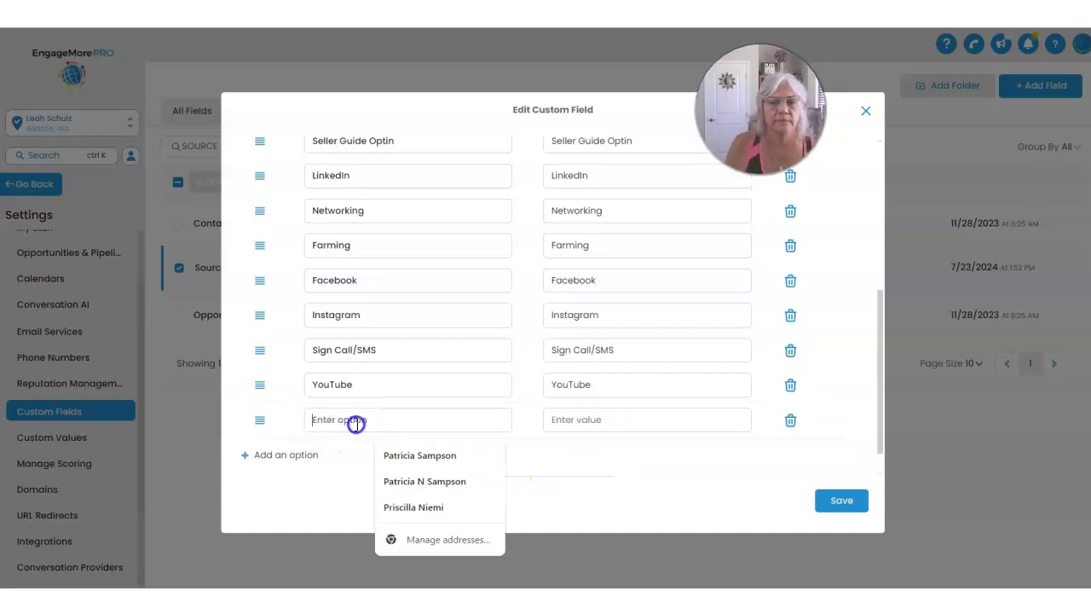
pyautogui.write('Lake Washington View Home')
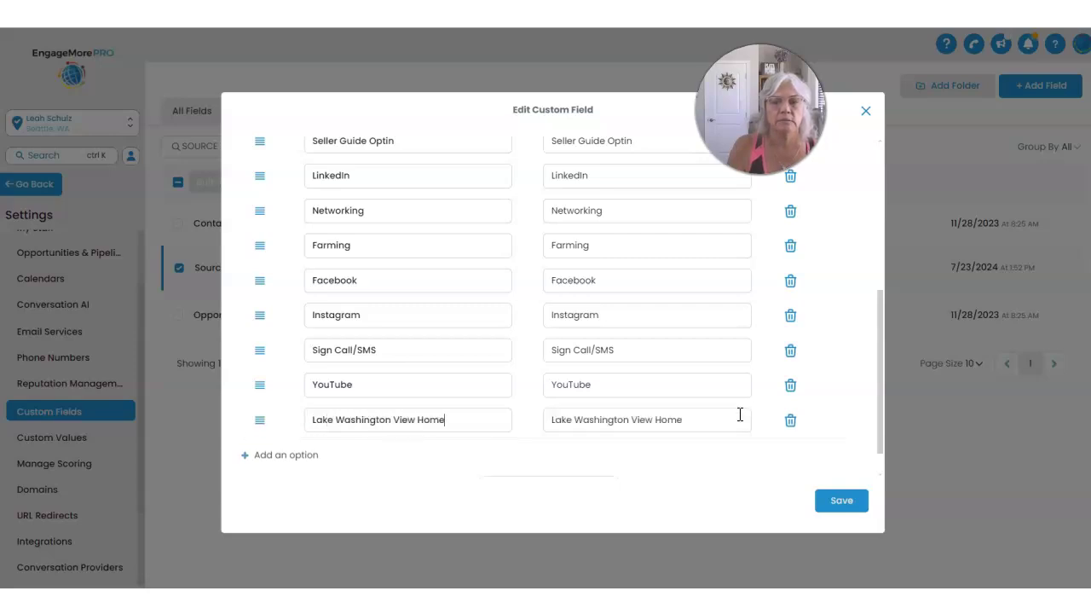
pyautogui.click(842, 501)
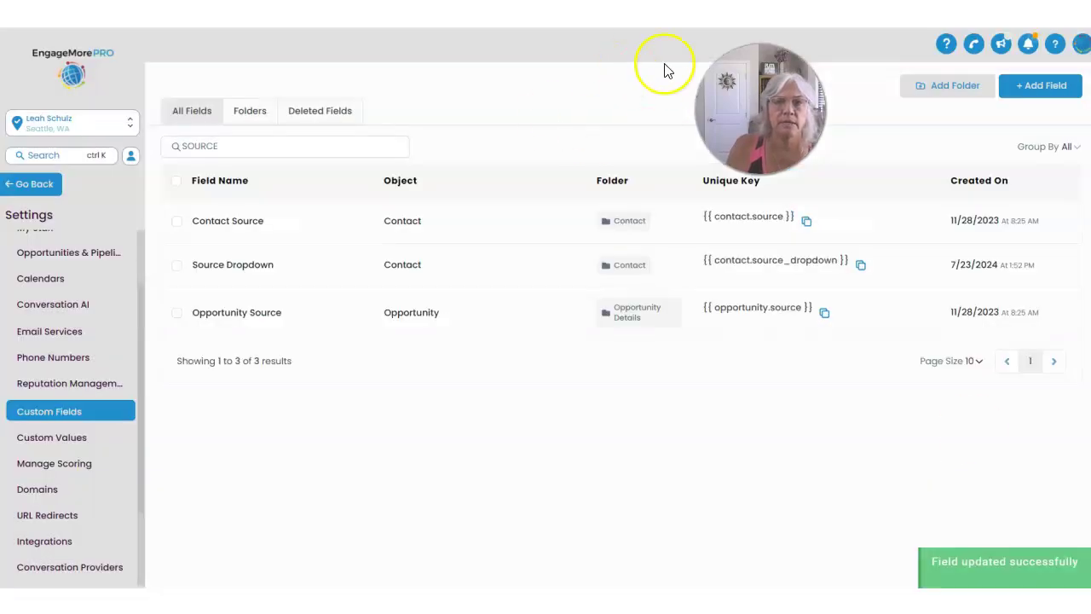
pyautogui.click(512, 13)
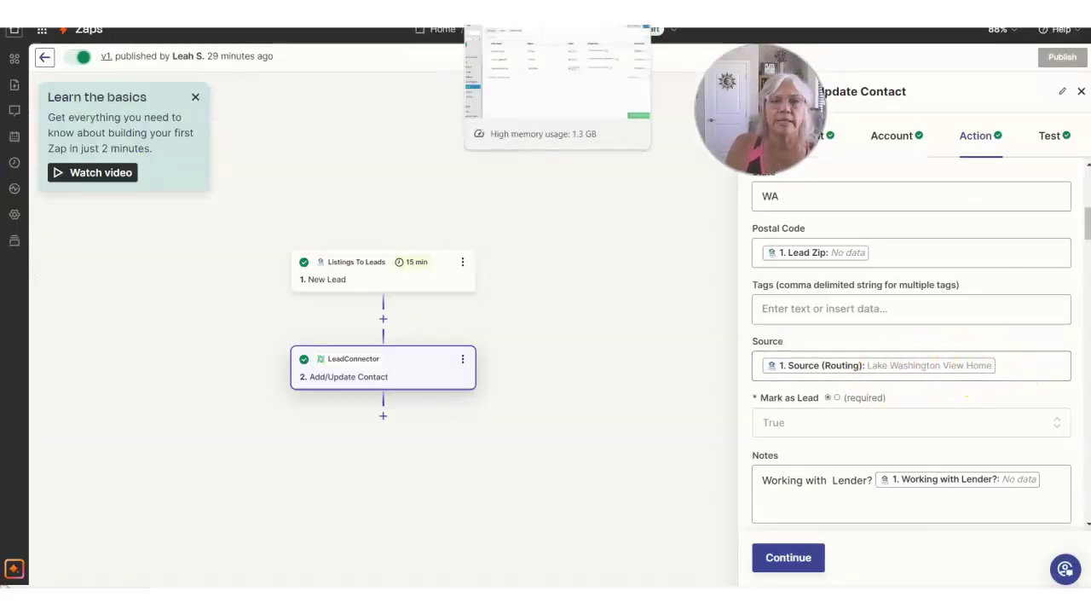
pyautogui.click(511, 13)
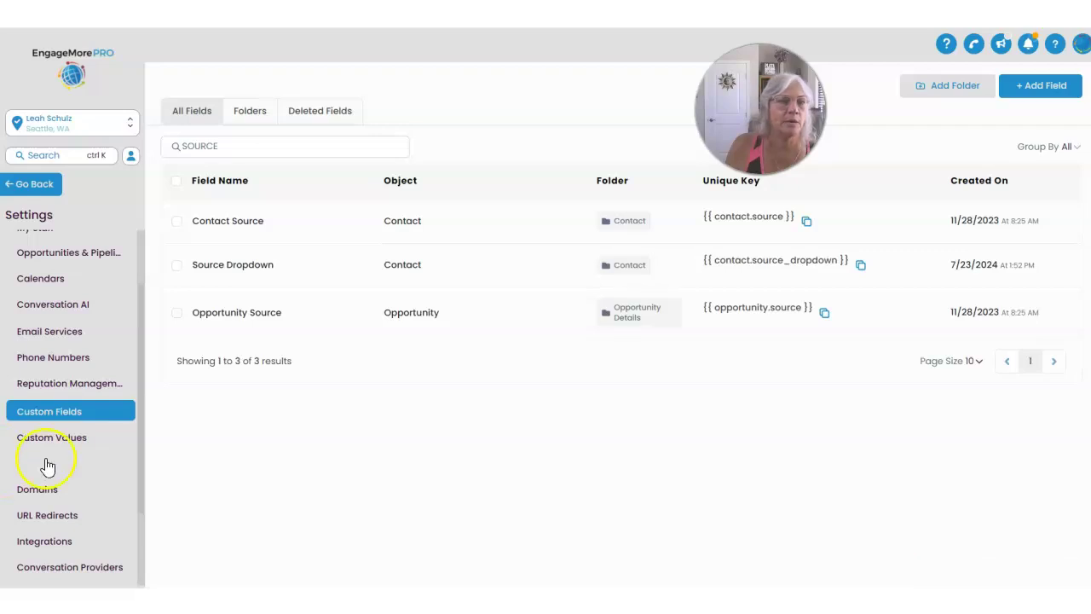
# Return to the automation workflows, search the 1 BUYER CAMPAIGNS folder for "wash", and reopen the BUYER NUTURE - WASHINGTON LAKE VIEW HOMES workflow
pyautogui.click(22, 183)
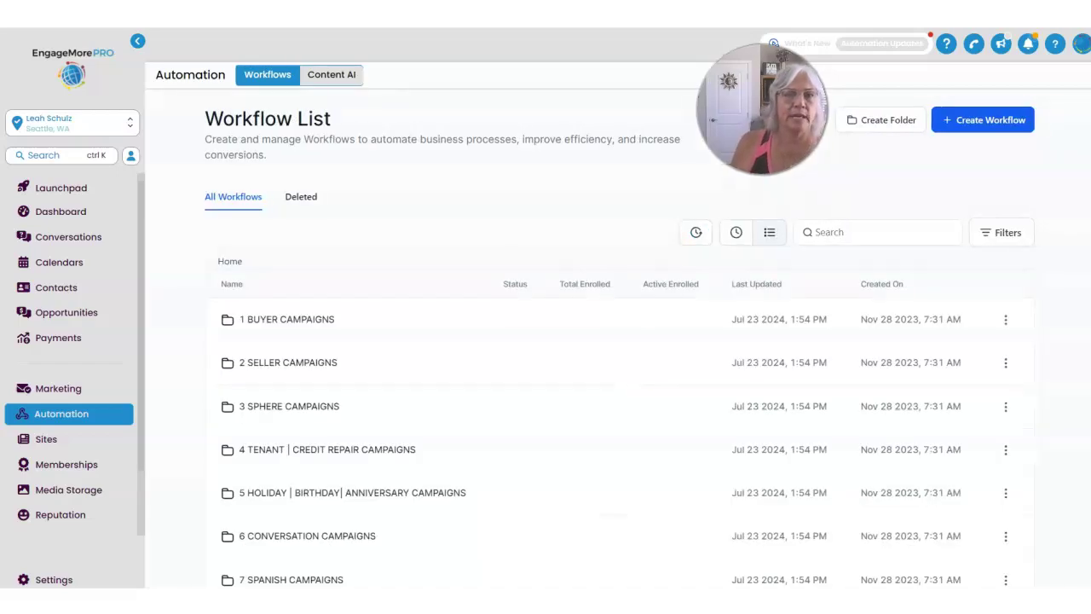
pyautogui.click(293, 318)
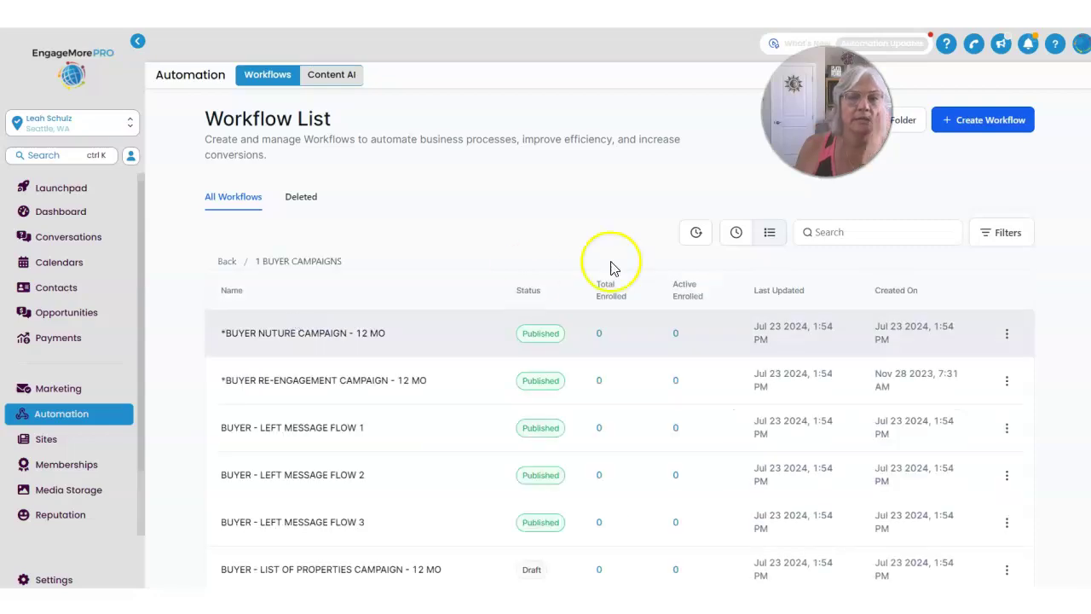
pyautogui.click(818, 231)
pyautogui.write('washginto')
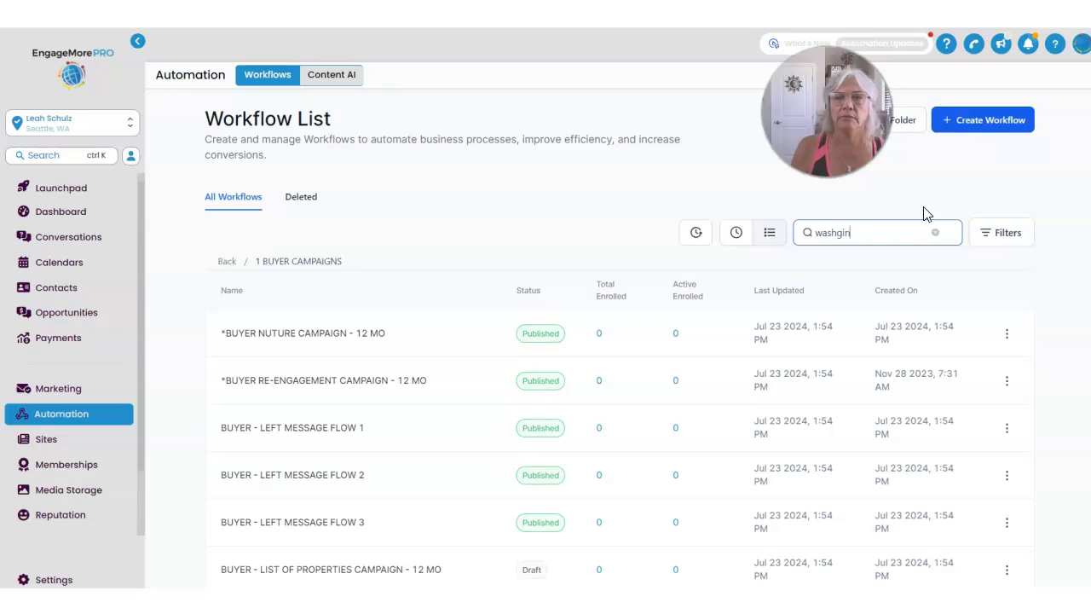
pyautogui.press('BackSpace')
pyautogui.press('BackSpace')
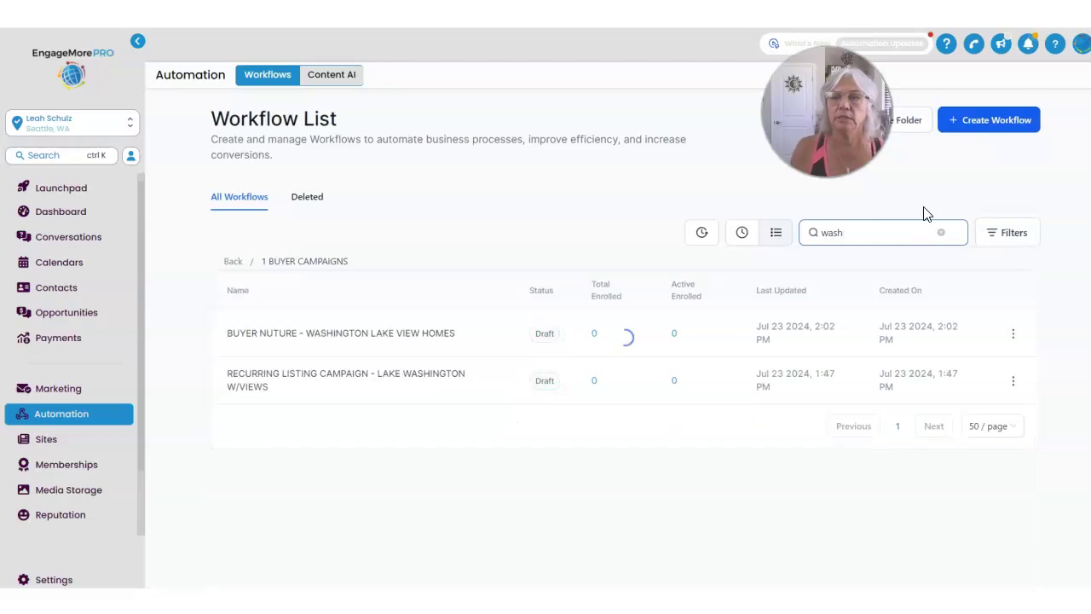
pyautogui.click(425, 333)
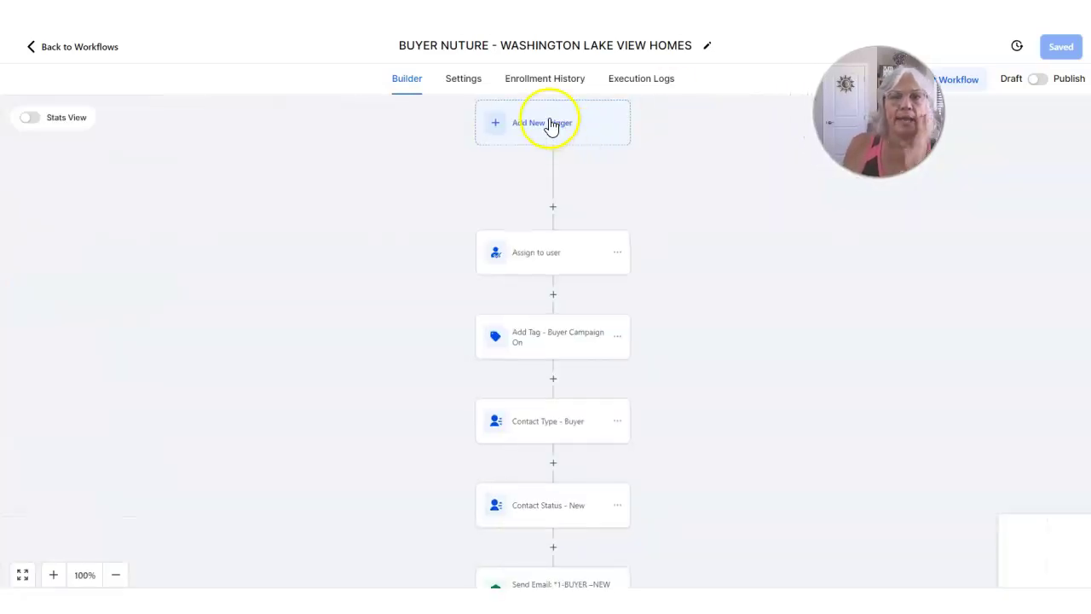
# Add a Contact Changed trigger to the BUYER NUTURE - WASHINGTON LAKE VIEW HOMES workflow
pyautogui.click(549, 122)
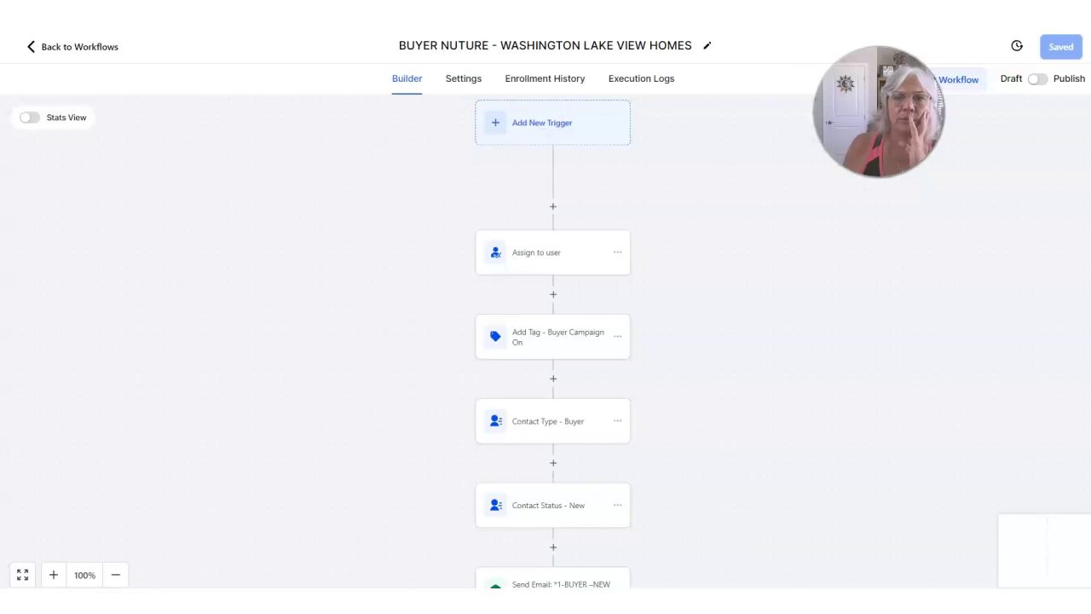
pyautogui.click(535, 125)
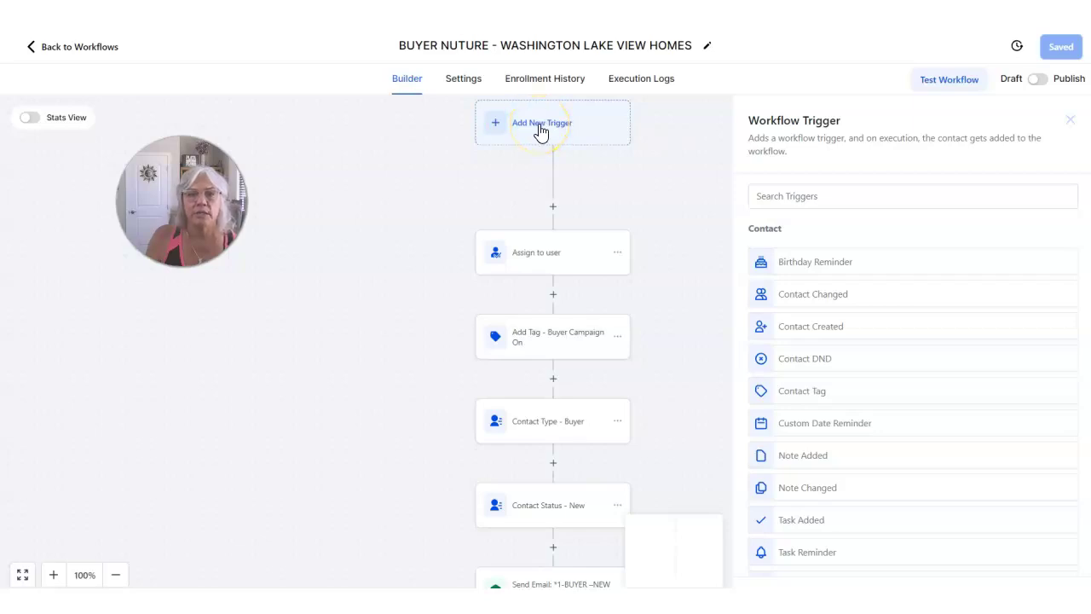
pyautogui.click(821, 295)
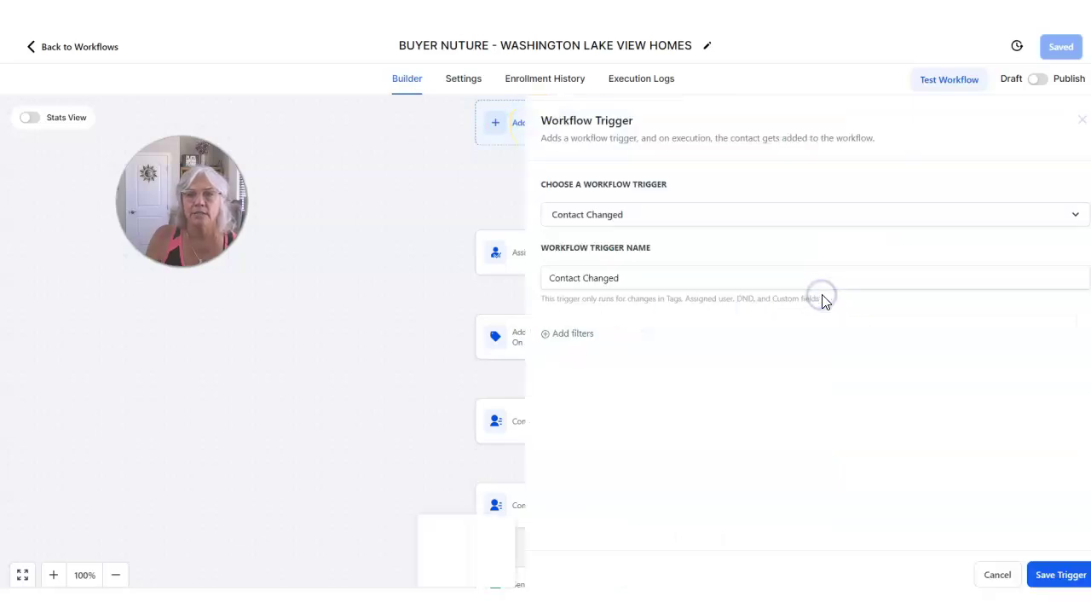
# Filter the Contact Changed trigger to Source Dropdown, Added, Lake Washington View Home, and save the trigger
pyautogui.click(569, 332)
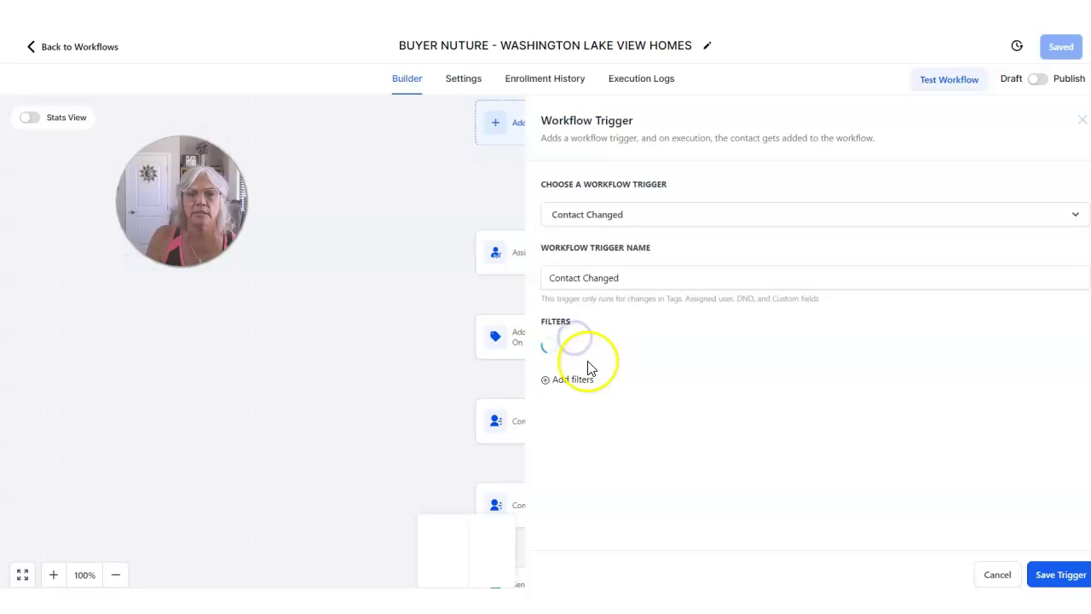
pyautogui.click(591, 349)
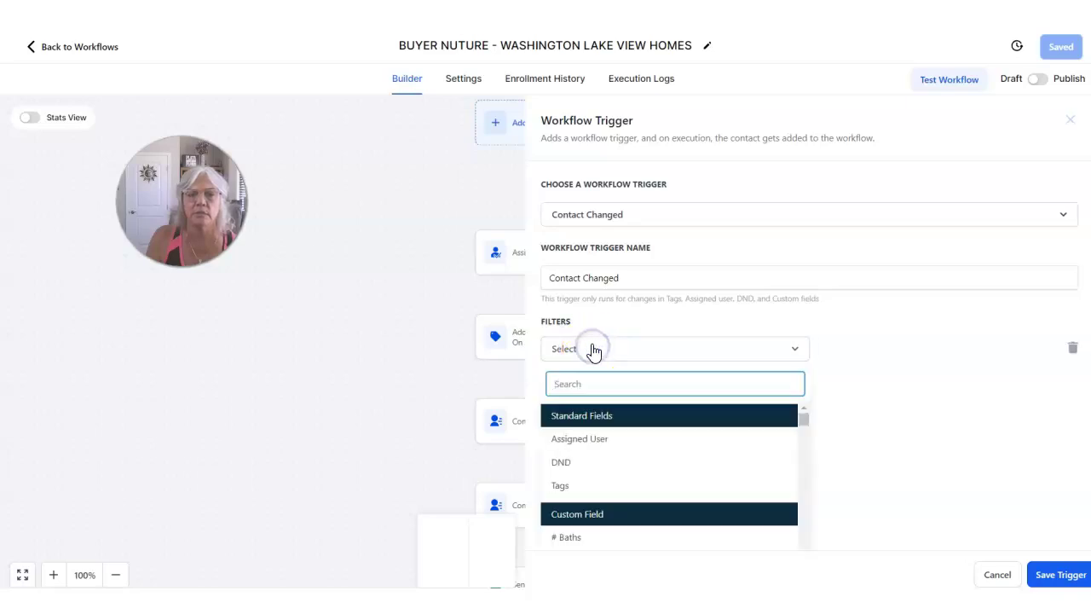
pyautogui.write('sour')
pyautogui.click(562, 444)
pyautogui.click(925, 350)
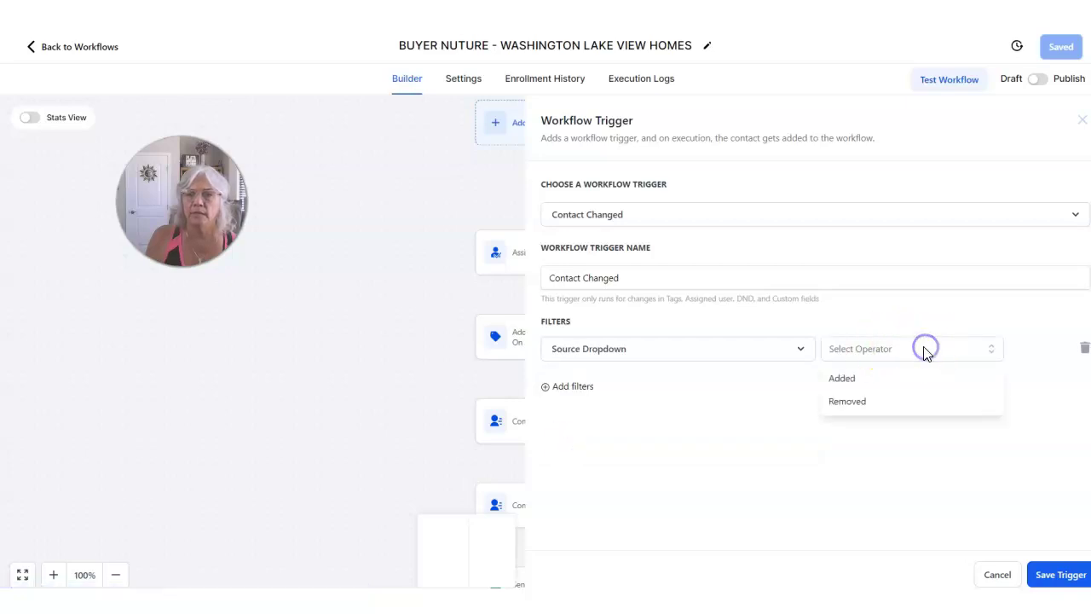
pyautogui.click(870, 378)
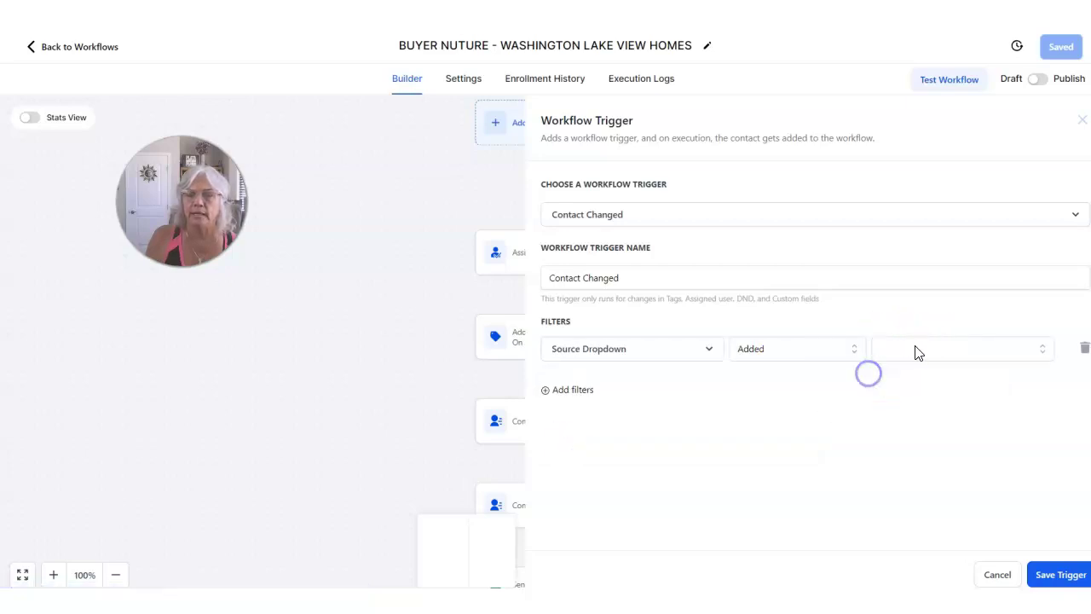
pyautogui.click(915, 350)
pyautogui.moveTo(1042, 418); pyautogui.dragTo(1041, 546)
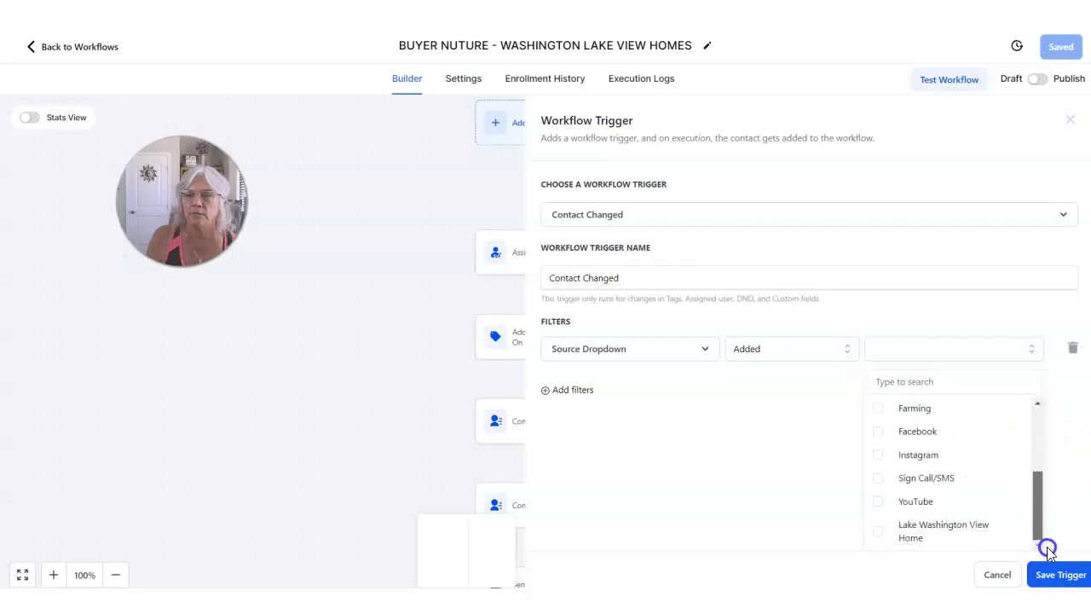
pyautogui.click(882, 531)
pyautogui.click(1059, 574)
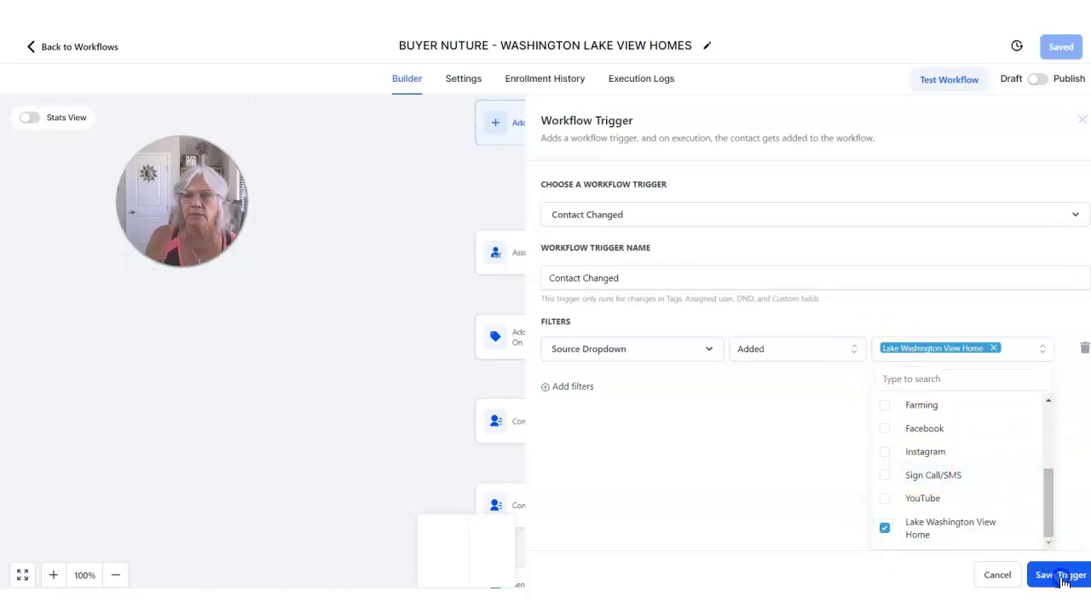
# Rename the workflow trigger as "Source - L2I - Lake Washington View Homes" and save it
pyautogui.click(439, 132)
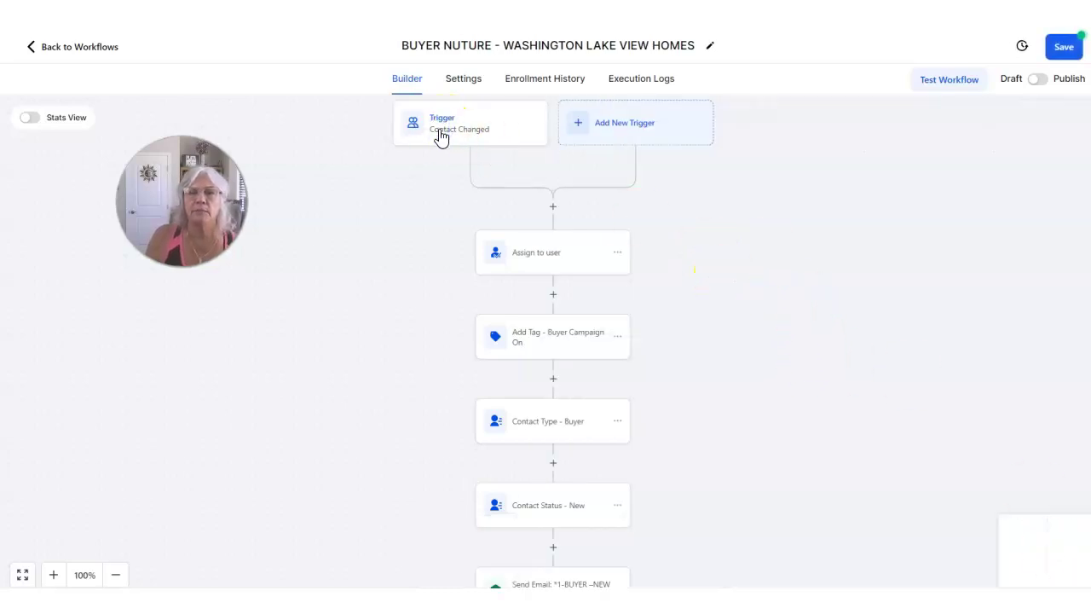
pyautogui.click(482, 135)
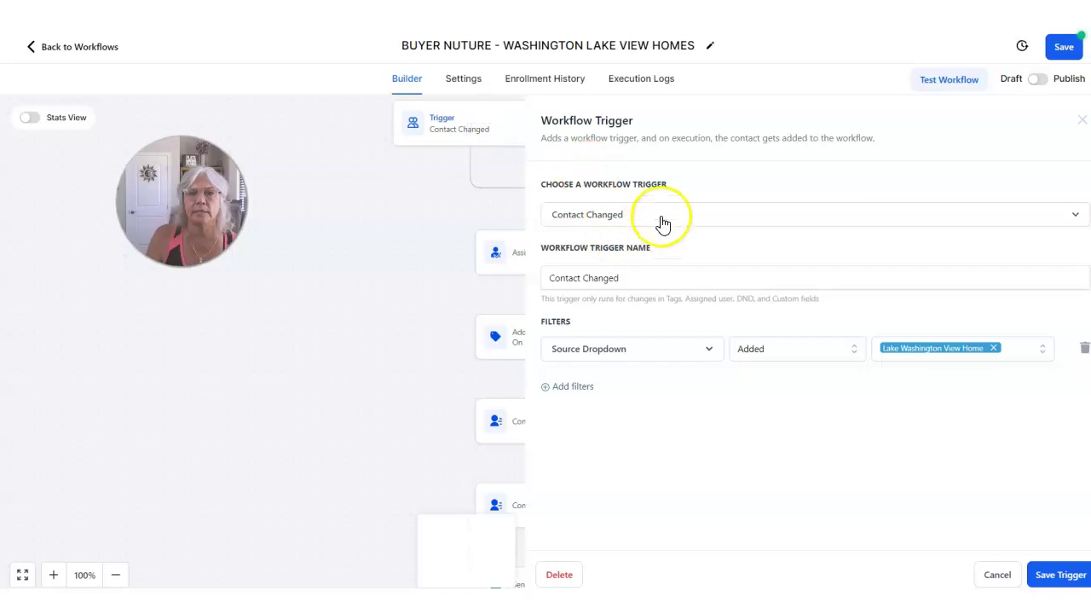
pyautogui.click(661, 220)
pyautogui.click(643, 215)
pyautogui.click(633, 274)
pyautogui.press('BackSpace')
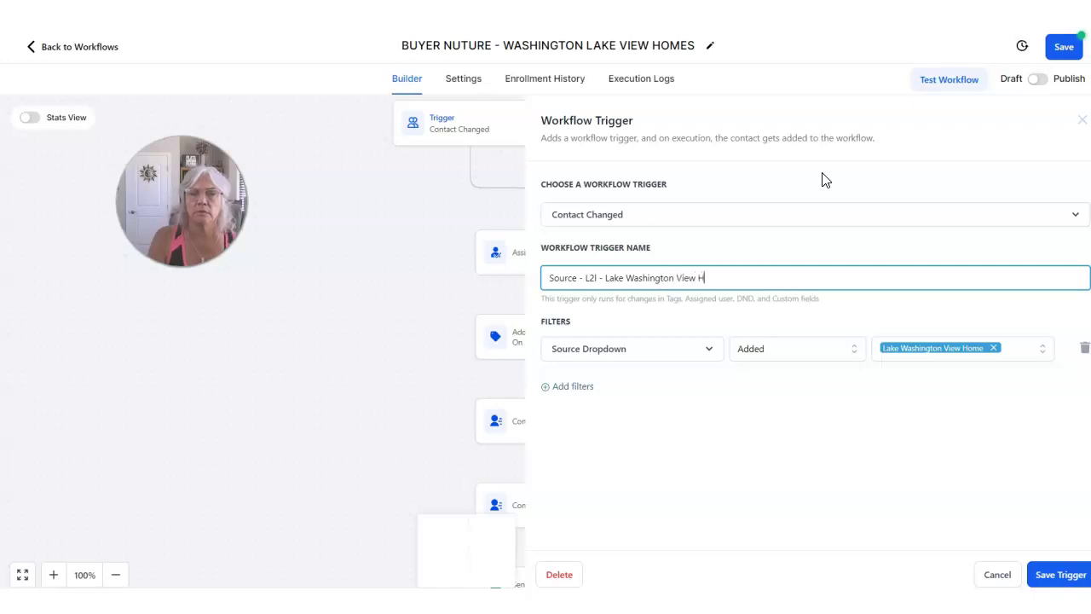
pyautogui.click(735, 277)
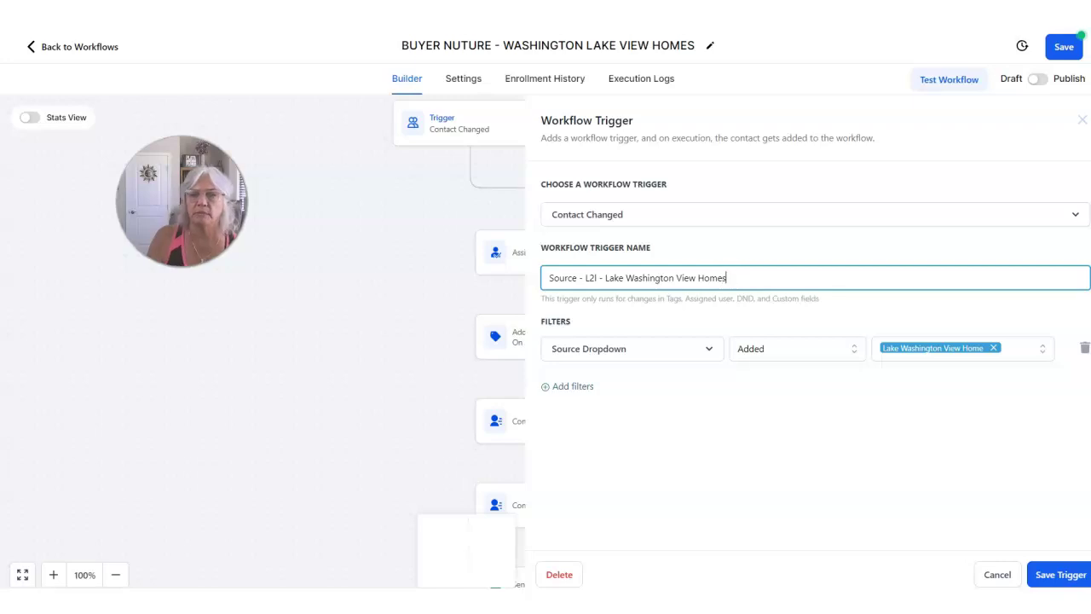
pyautogui.click(1040, 576)
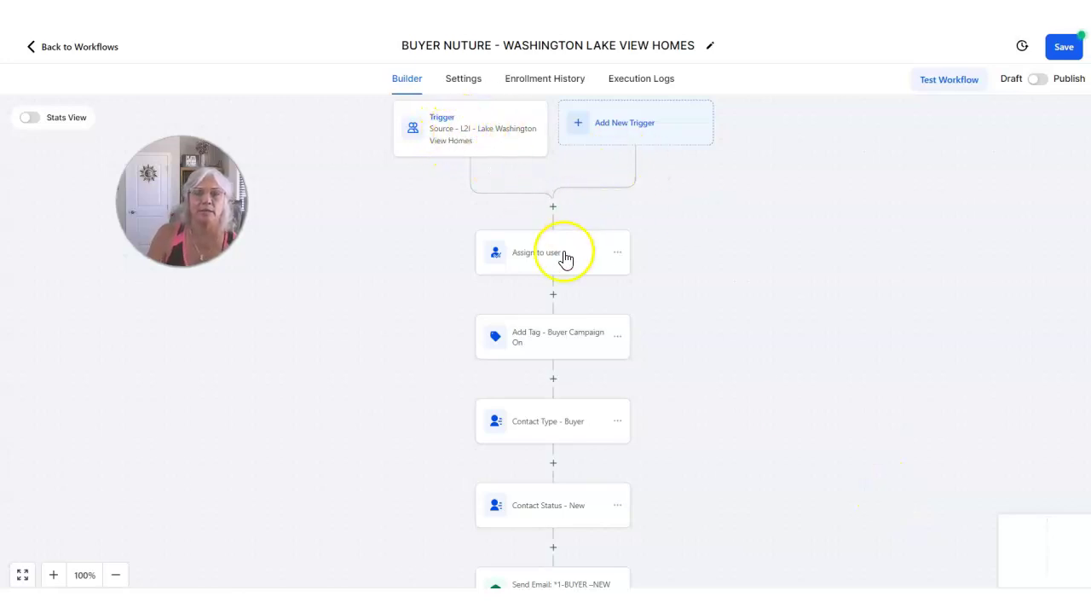
# Select the account's only listed user in the Assign to user action and save the action
pyautogui.click(540, 259)
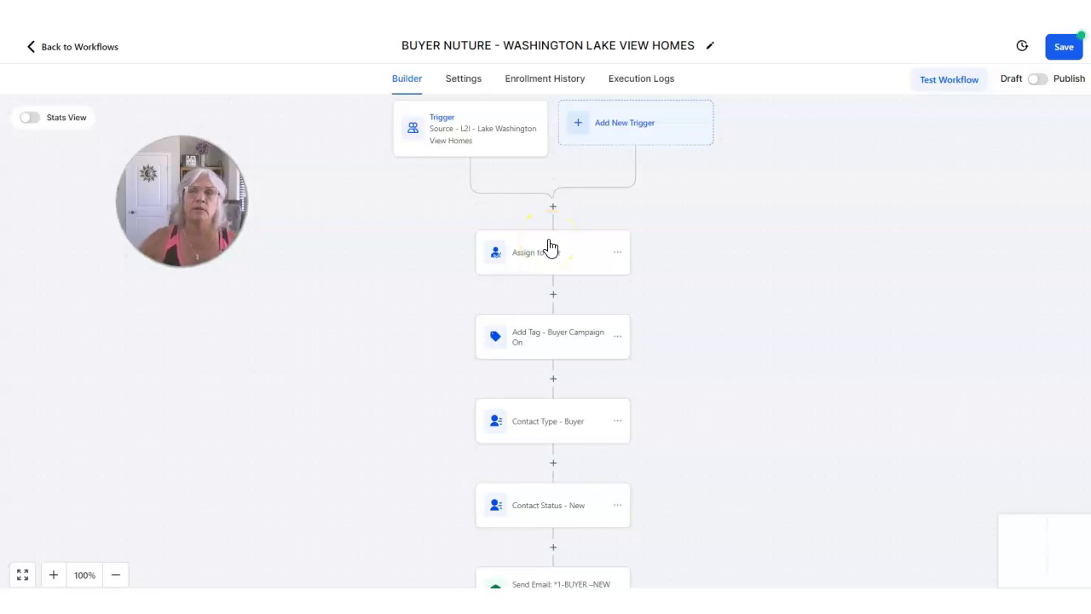
pyautogui.click(550, 246)
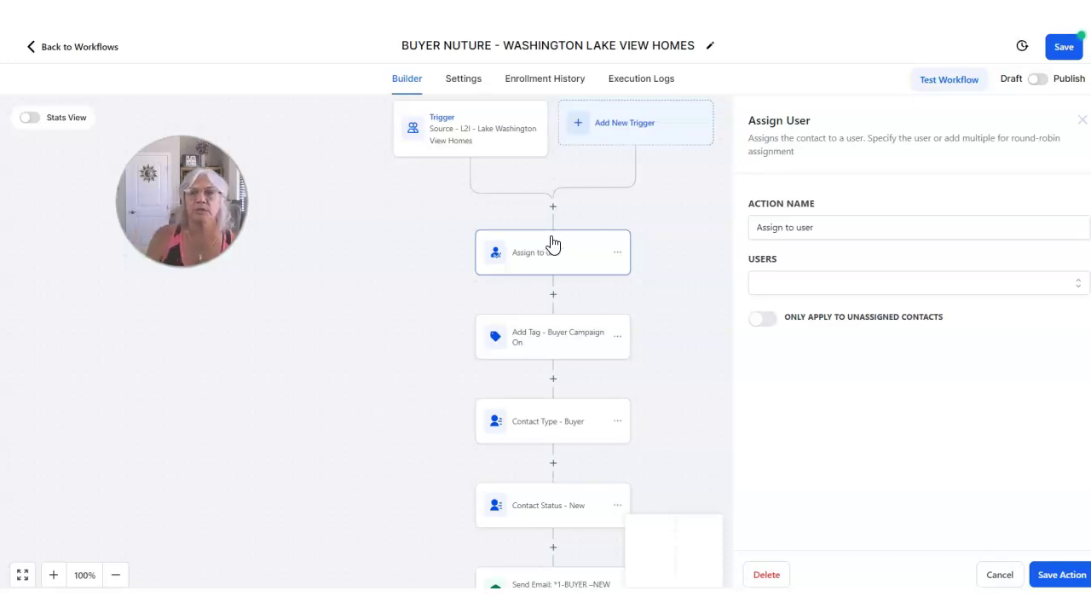
pyautogui.click(822, 282)
pyautogui.click(764, 321)
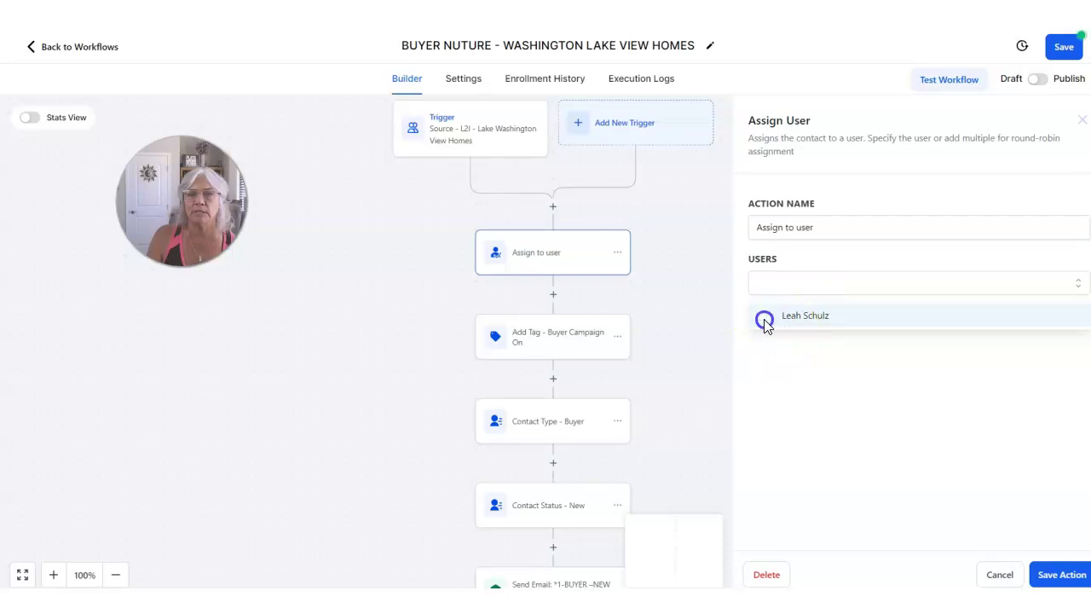
pyautogui.click(760, 315)
pyautogui.click(863, 353)
pyautogui.click(1059, 576)
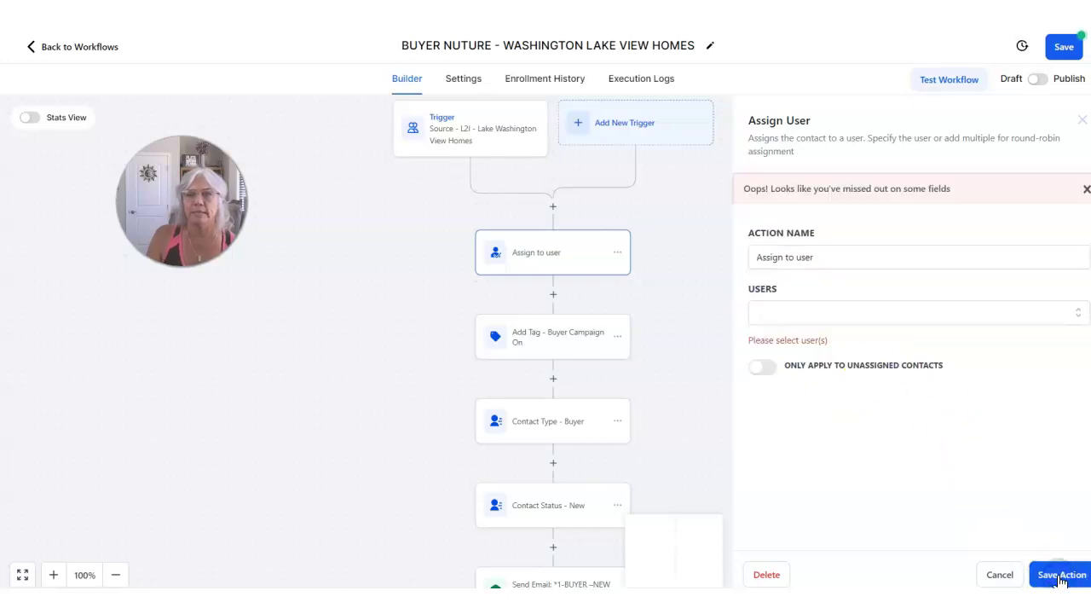
pyautogui.click(822, 312)
pyautogui.click(801, 345)
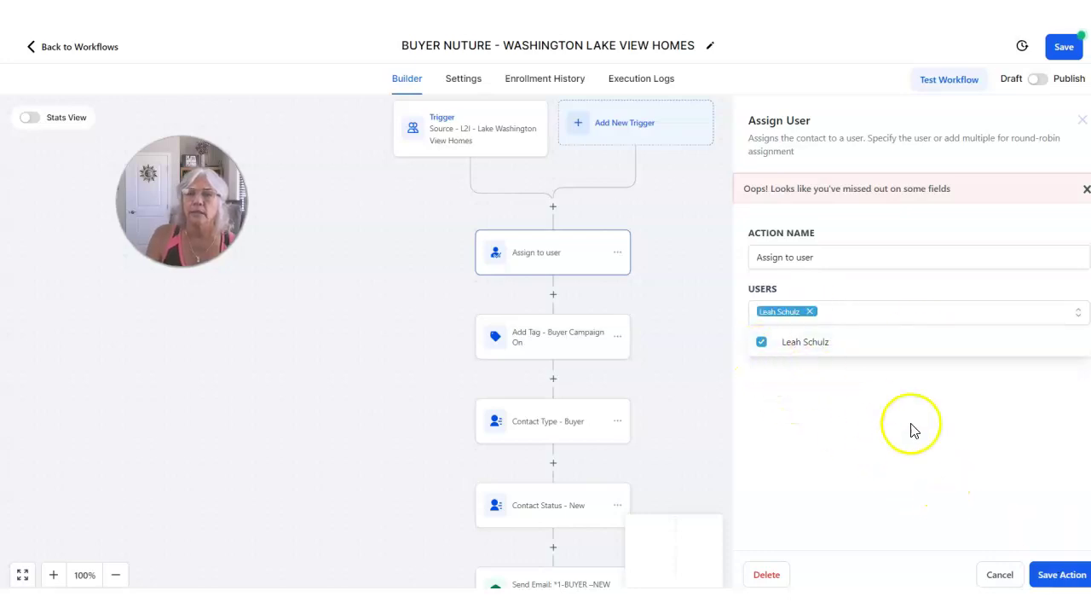
pyautogui.click(1059, 575)
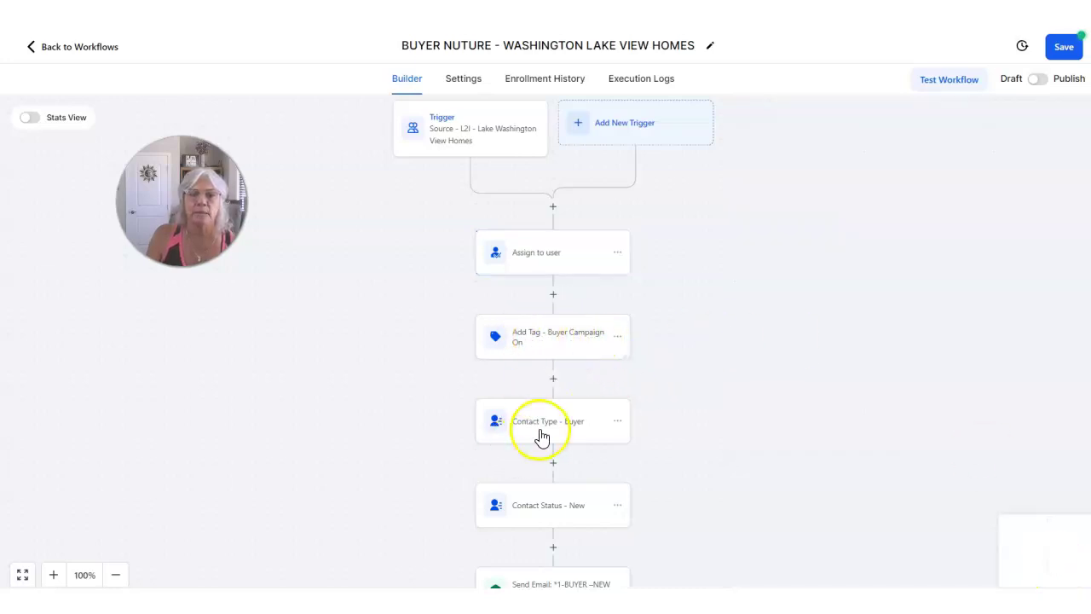
# Switch the "*1-BUYER –NEW REGISTRANT –SEND ASAP" email action to the template "Buyer - Washington Lake View - New Lead"
pyautogui.scroll(-2, 565, 430)
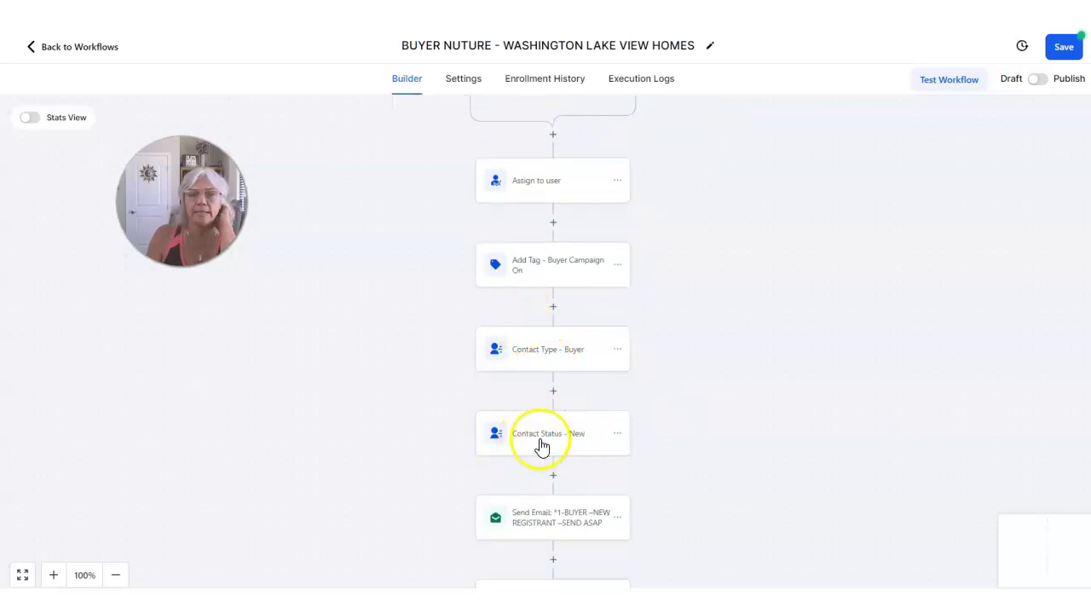
pyautogui.scroll(-2, 678, 419)
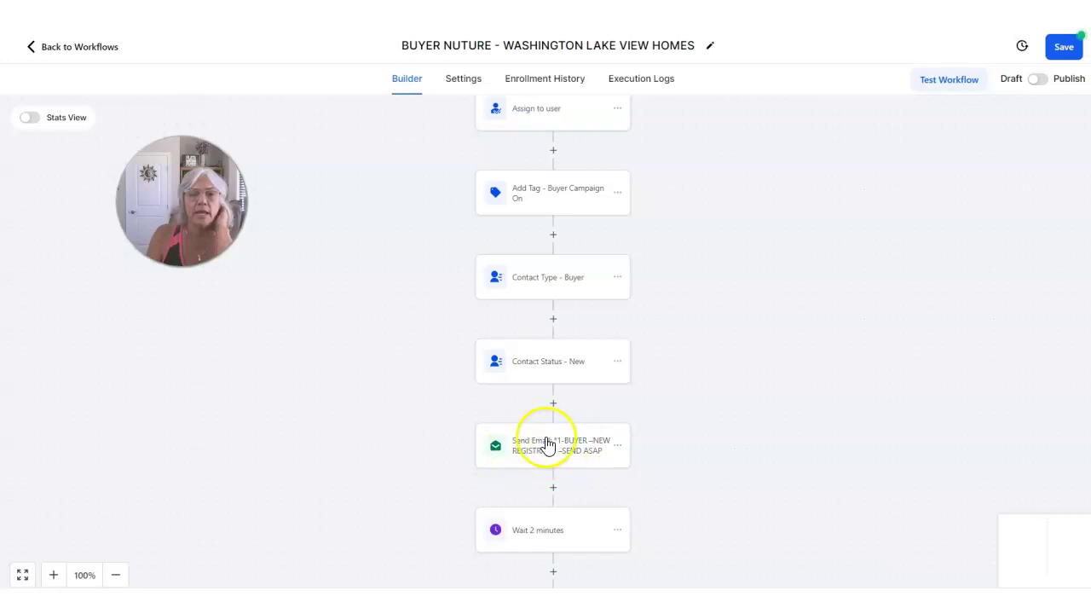
pyautogui.click(543, 444)
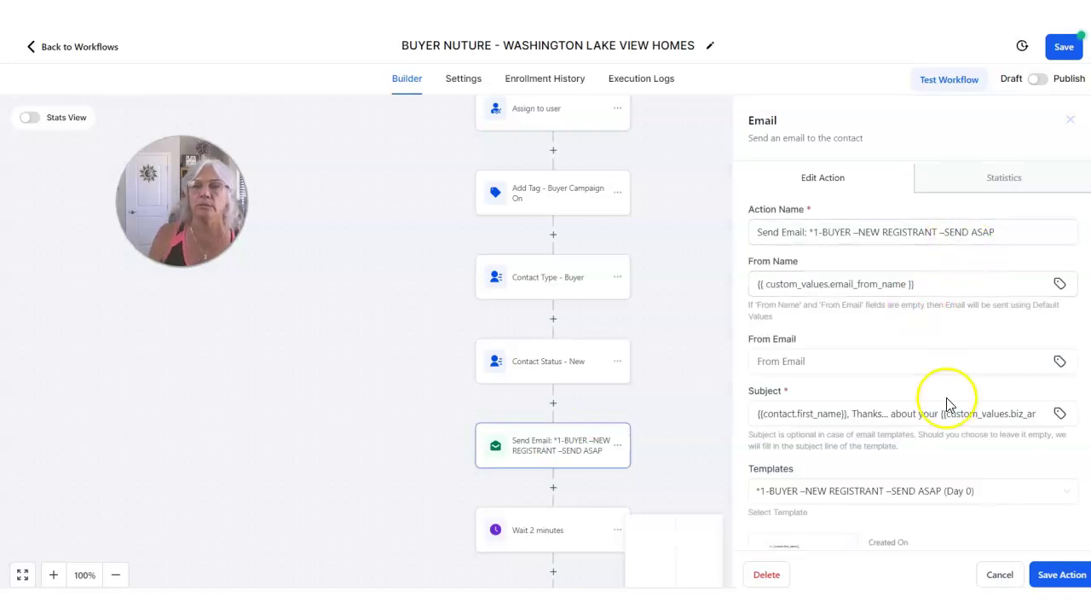
pyautogui.scroll(-1, 944, 443)
pyautogui.scroll(-3, 944, 450)
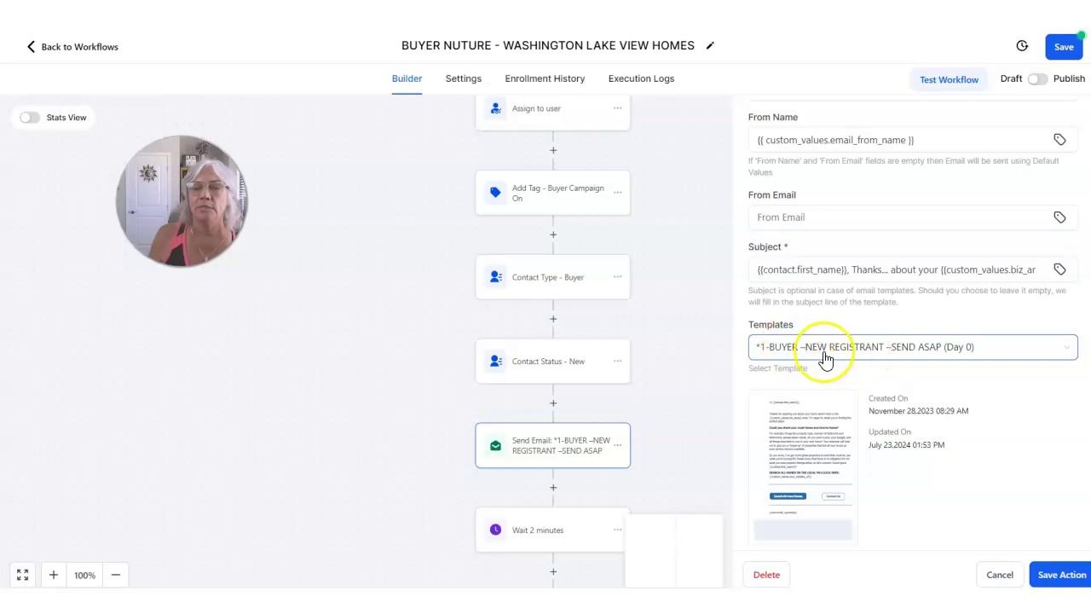
pyautogui.click(905, 352)
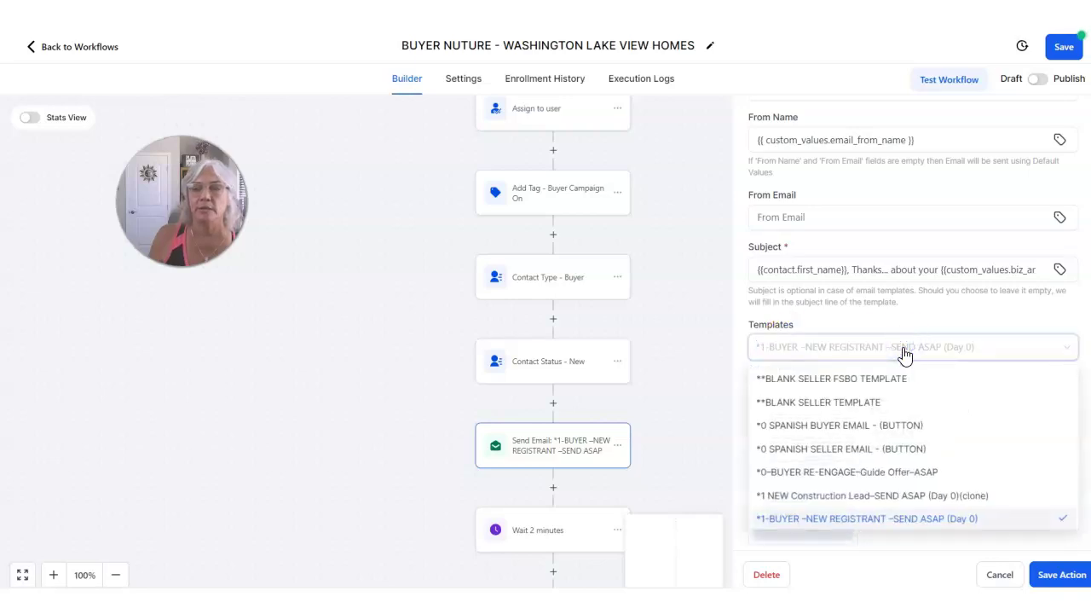
pyautogui.write('wash')
pyautogui.click(808, 379)
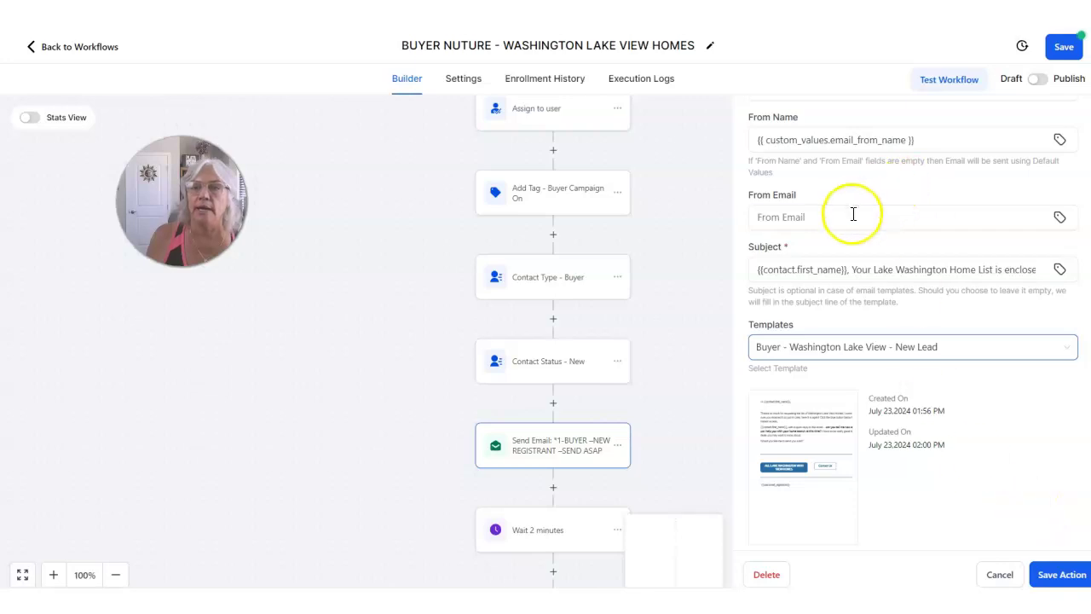
# Rename the email action as "Send Email: *1-BUYER –L2L LAKE WASHINGTON –SEND ASAP" and try to save it
pyautogui.scroll(3, 853, 214)
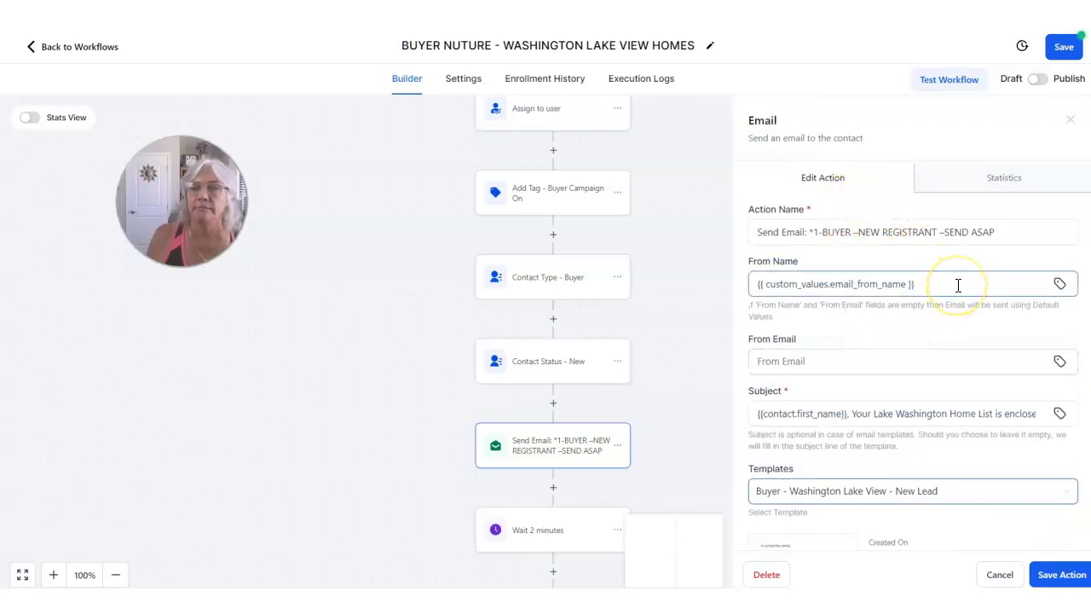
pyautogui.click(841, 237)
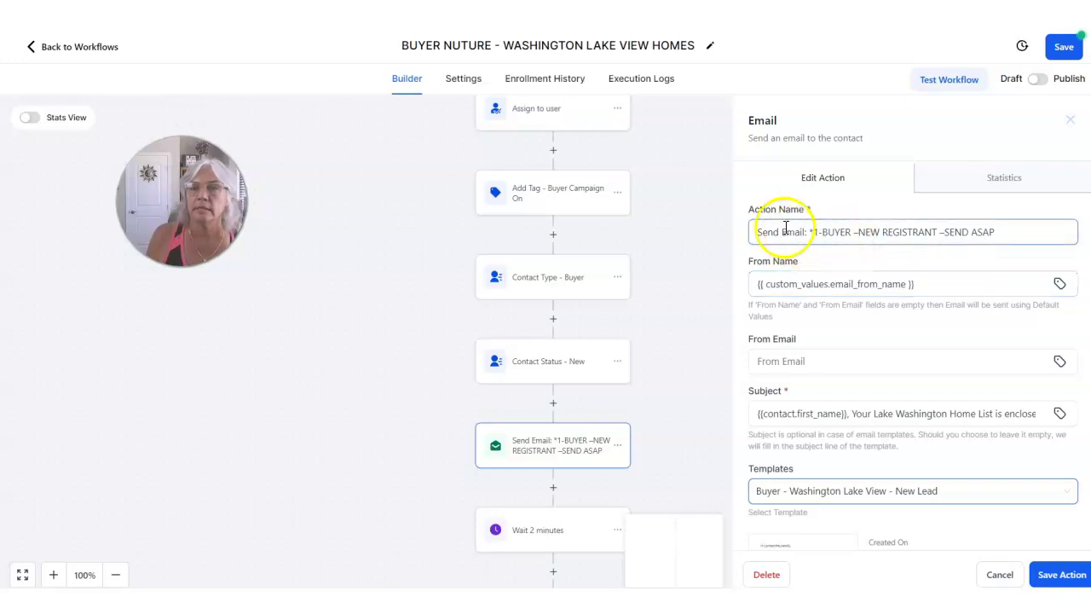
pyautogui.moveTo(855, 232); pyautogui.dragTo(1022, 232)
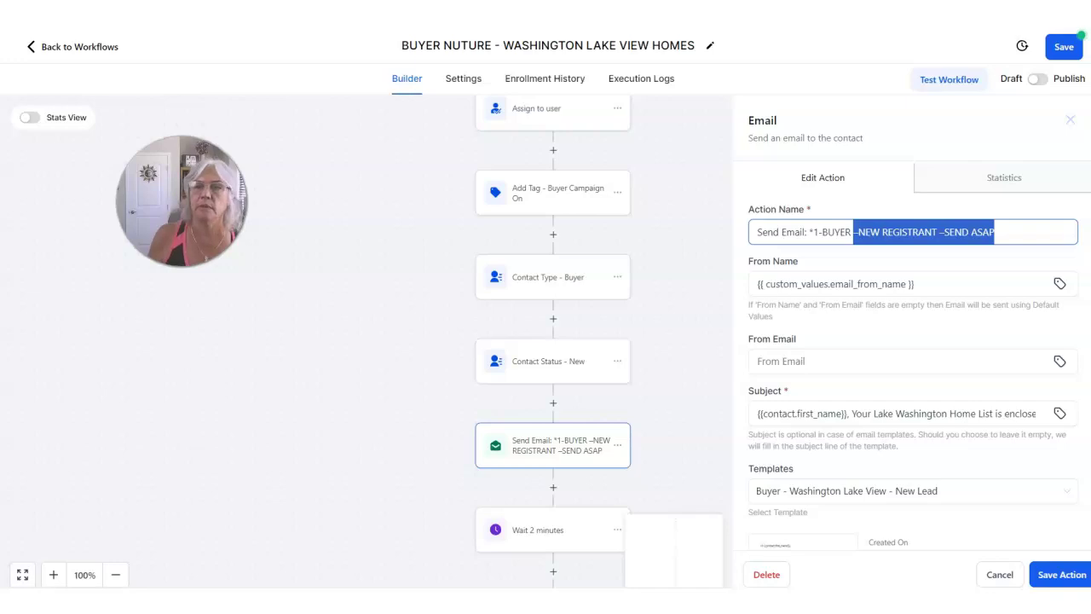
pyautogui.click(991, 231)
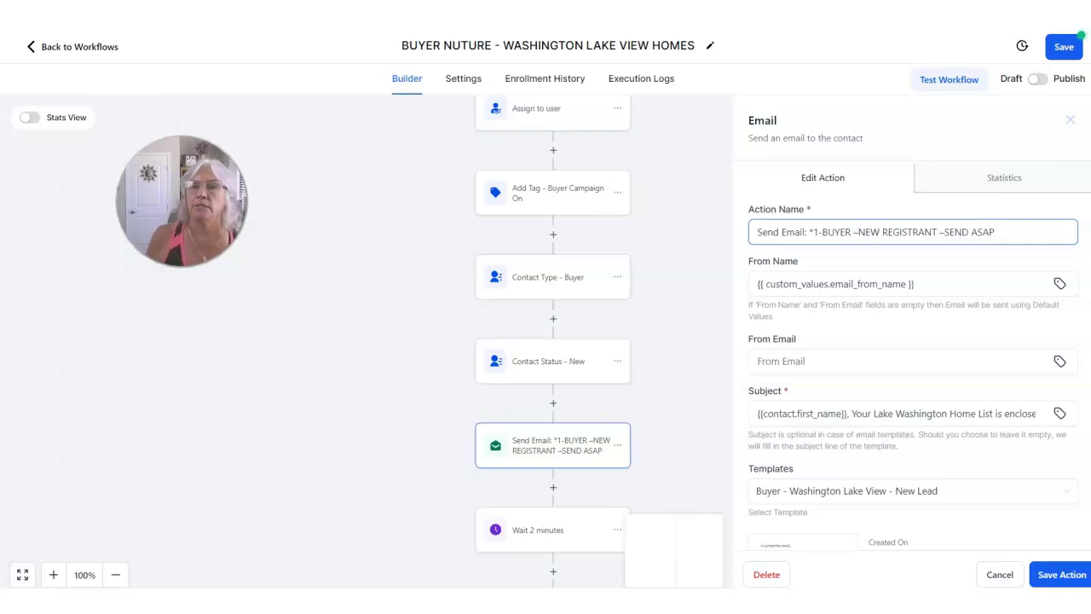
pyautogui.press('BackSpace')
pyautogui.press('BackSpace')
pyautogui.press('BackSpace')
pyautogui.press('BackSpace')
pyautogui.press('BackSpace')
pyautogui.press('BackSpace')
pyautogui.press('BackSpace')
pyautogui.press('BackSpace')
pyautogui.press('BackSpace')
pyautogui.press('BackSpace')
pyautogui.press('BackSpace')
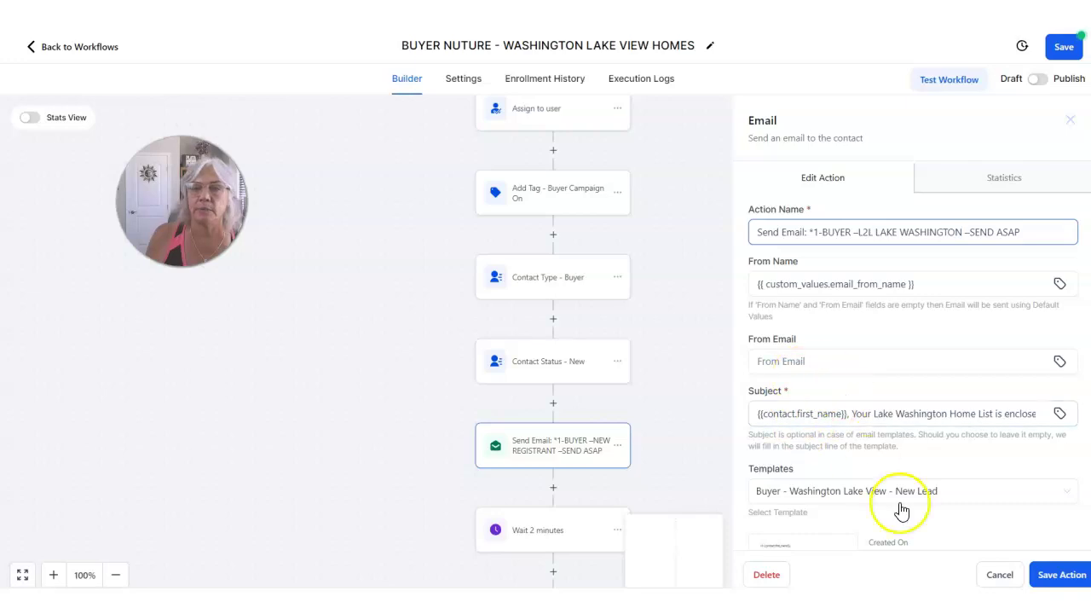
pyautogui.scroll(-3, 967, 504)
pyautogui.click(1062, 574)
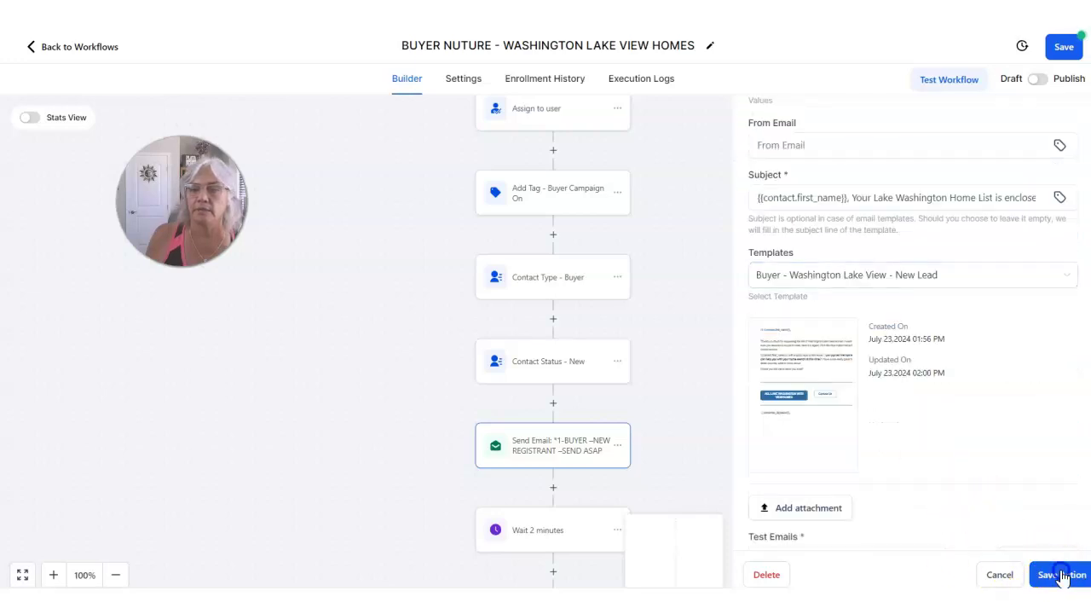
# Check the email action's field errors and shorten its name to "Email *1-BUYER –L2L LAKE WASHINGTON –SEND ASAP"
pyautogui.scroll(-1, 884, 469)
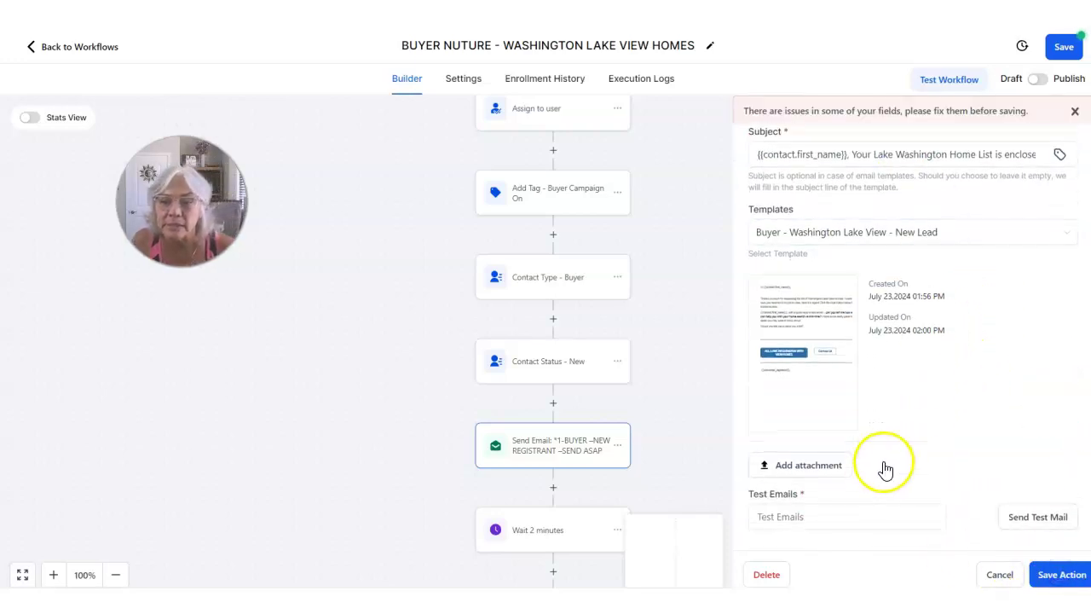
pyautogui.scroll(4, 903, 434)
pyautogui.click(801, 237)
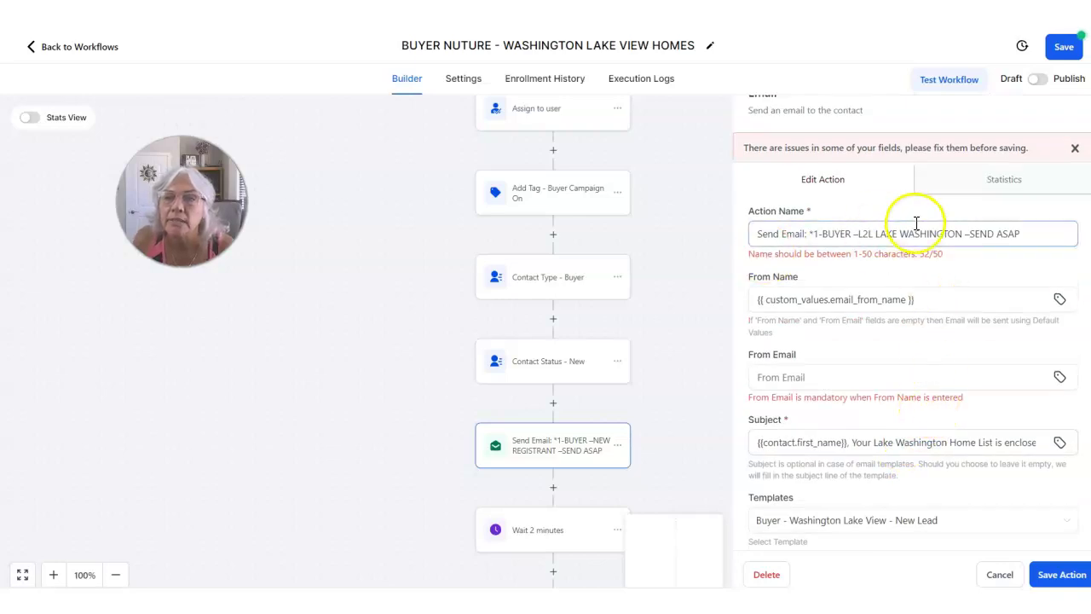
pyautogui.moveTo(801, 233); pyautogui.dragTo(652, 226)
pyautogui.press('BackSpace')
pyautogui.write('Email')
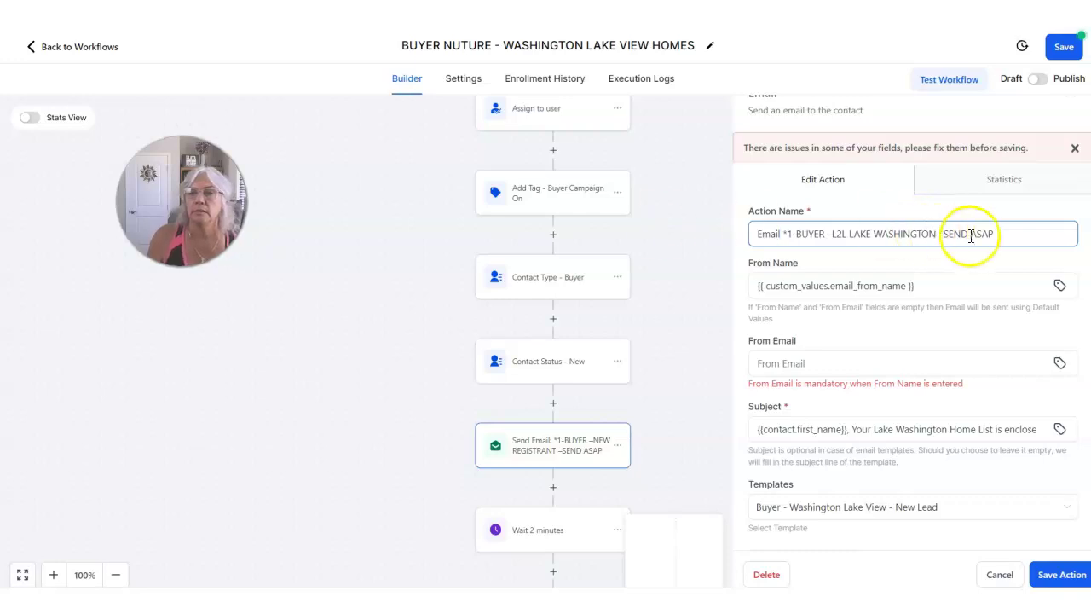
# Shorten the email action's name to "Email *1-BUYER –L2L LAKE WASHINGTON" and try to save the action
pyautogui.moveTo(993, 234); pyautogui.dragTo(928, 228)
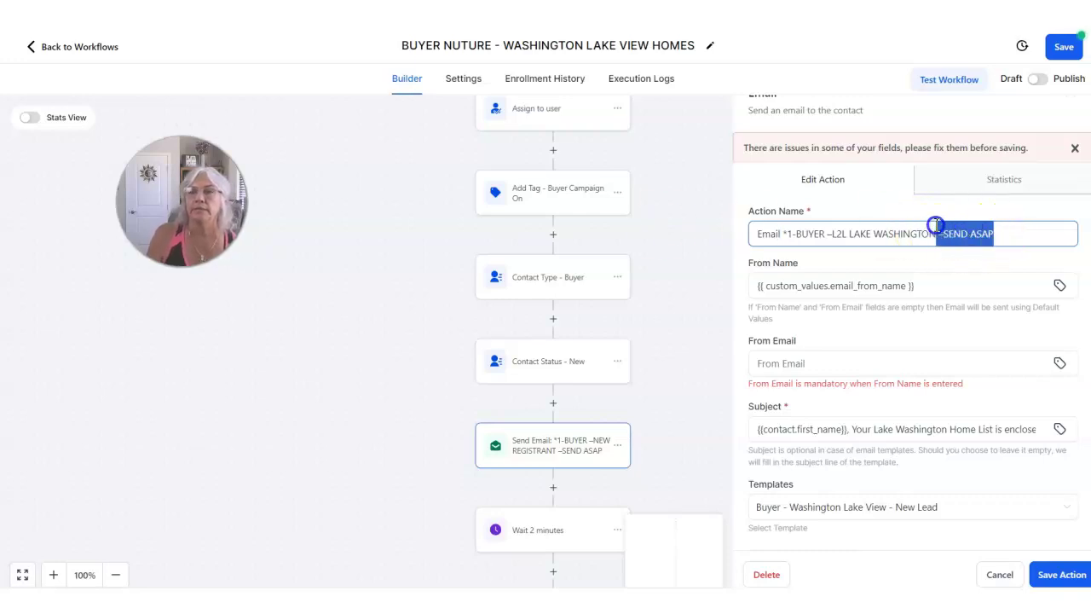
pyautogui.press('BackSpace')
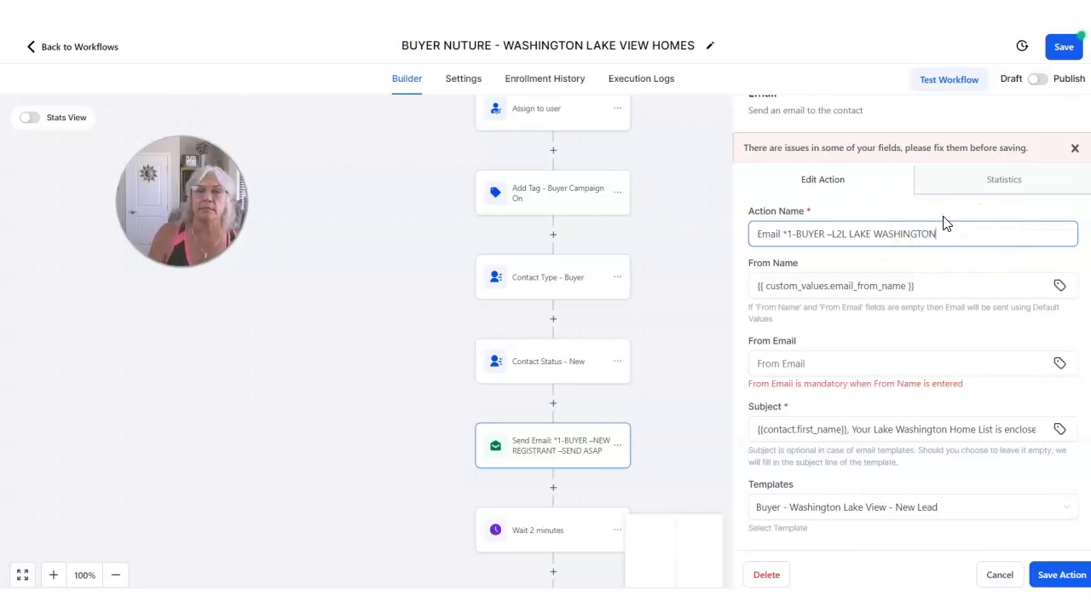
pyautogui.click(1050, 576)
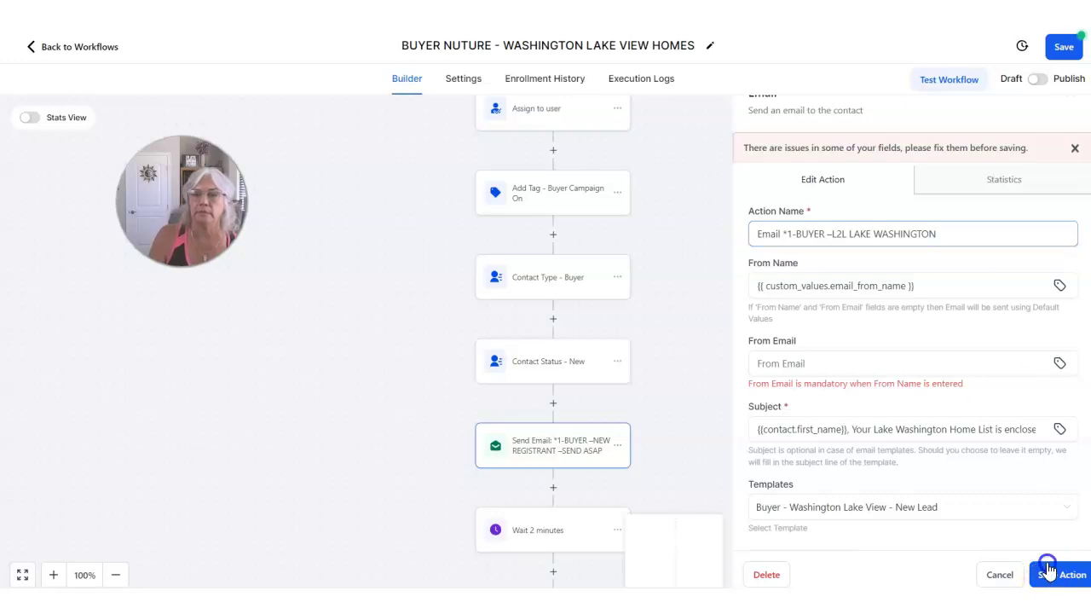
pyautogui.click(1050, 577)
# Set the email action's From Email to the user email custom value {{user.email}} and save the action
pyautogui.click(791, 363)
pyautogui.click(788, 363)
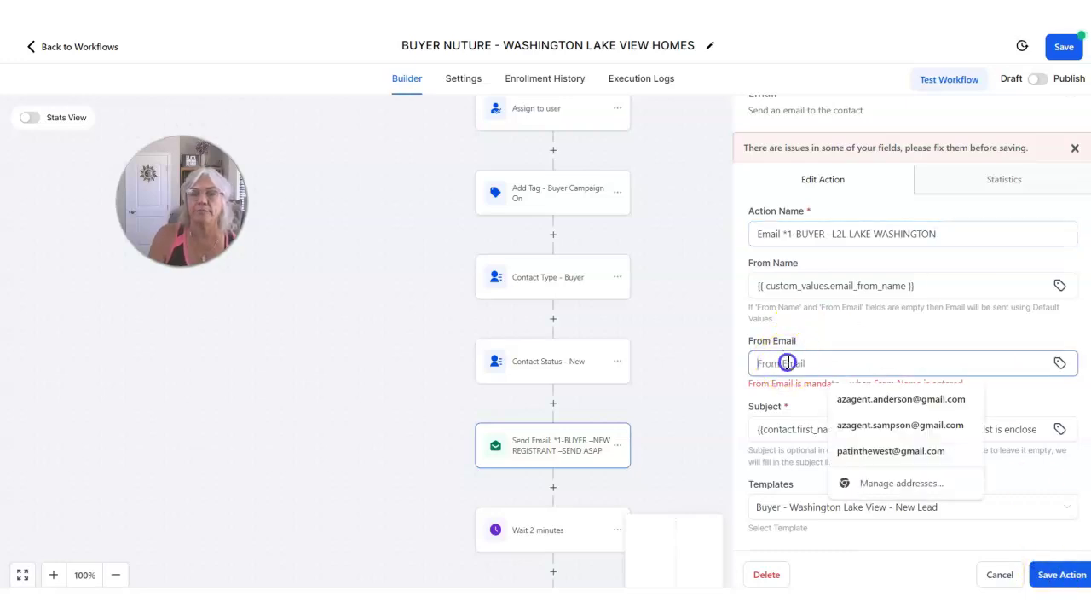
pyautogui.click(1047, 368)
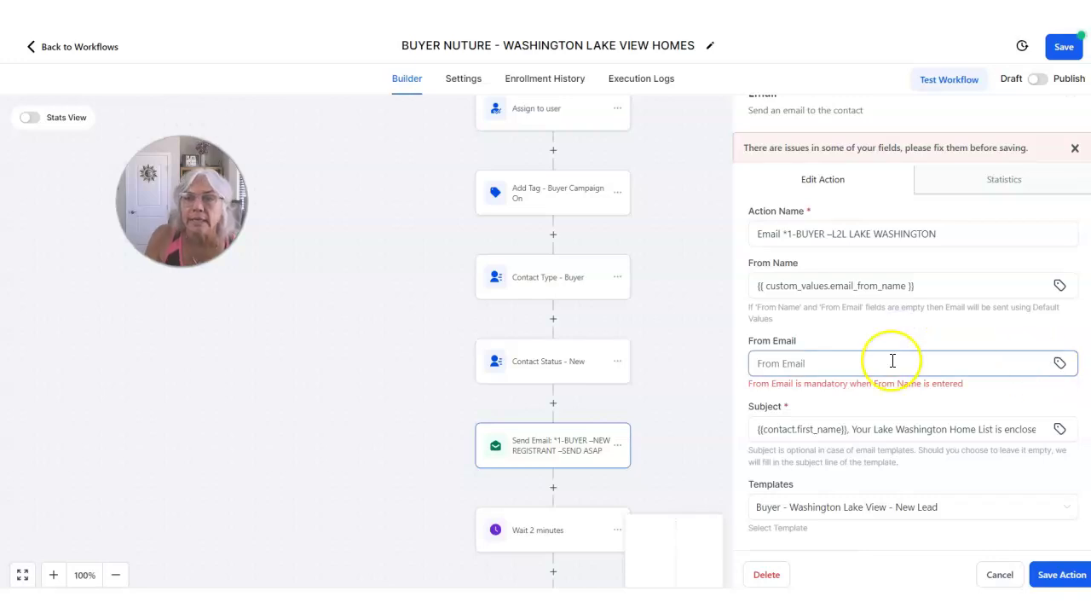
pyautogui.click(892, 360)
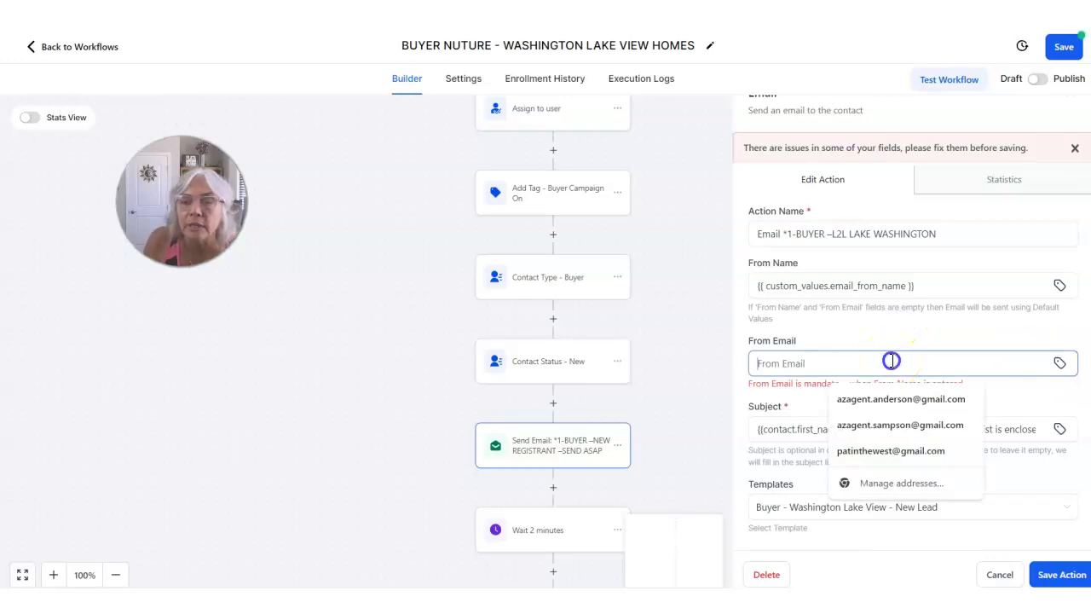
pyautogui.click(1058, 364)
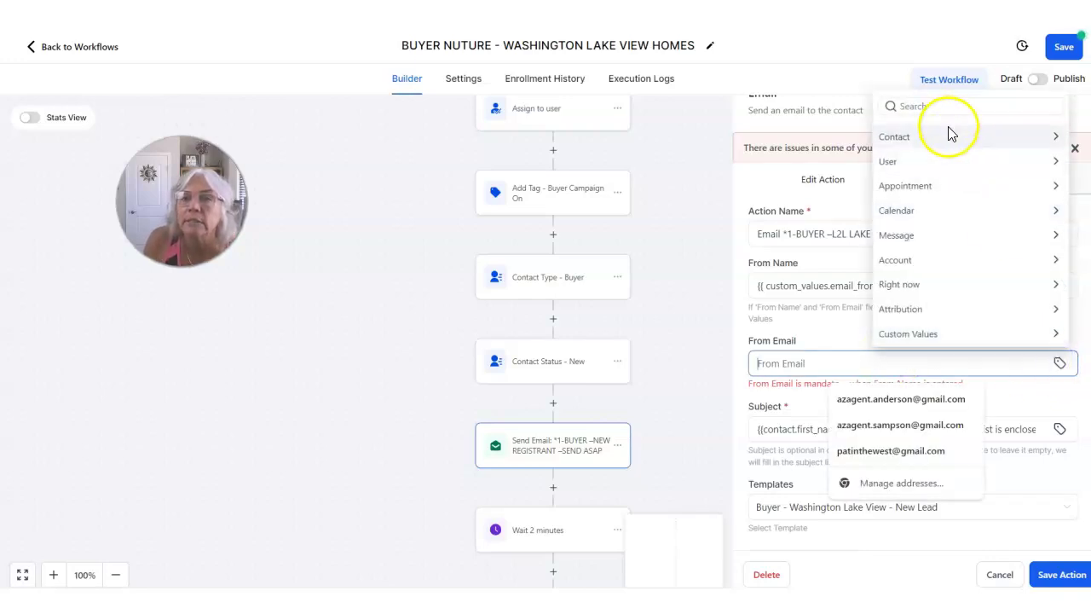
pyautogui.click(929, 162)
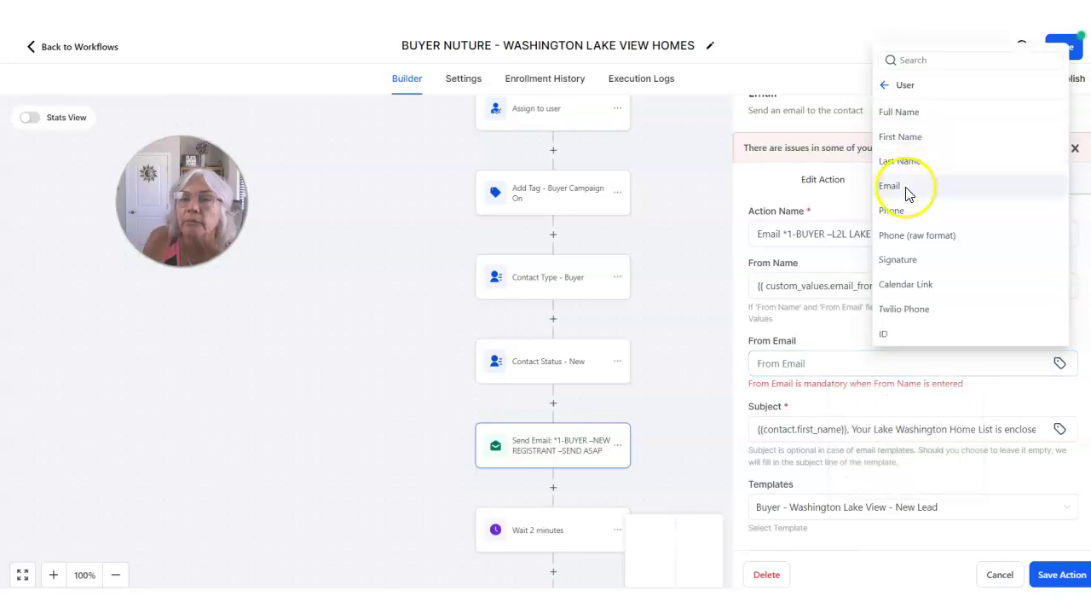
pyautogui.click(906, 188)
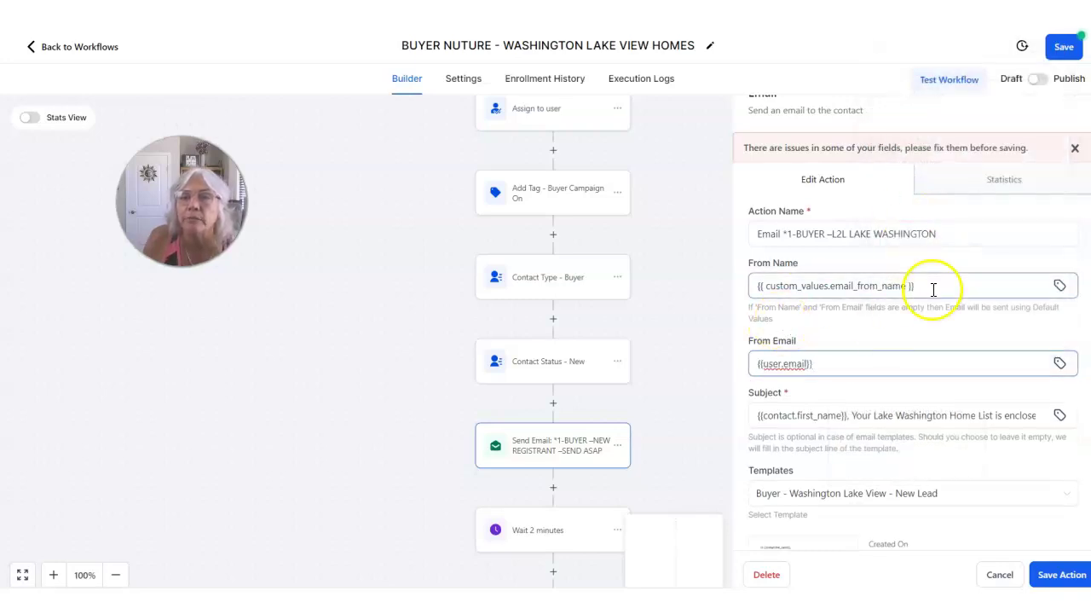
pyautogui.click(1062, 576)
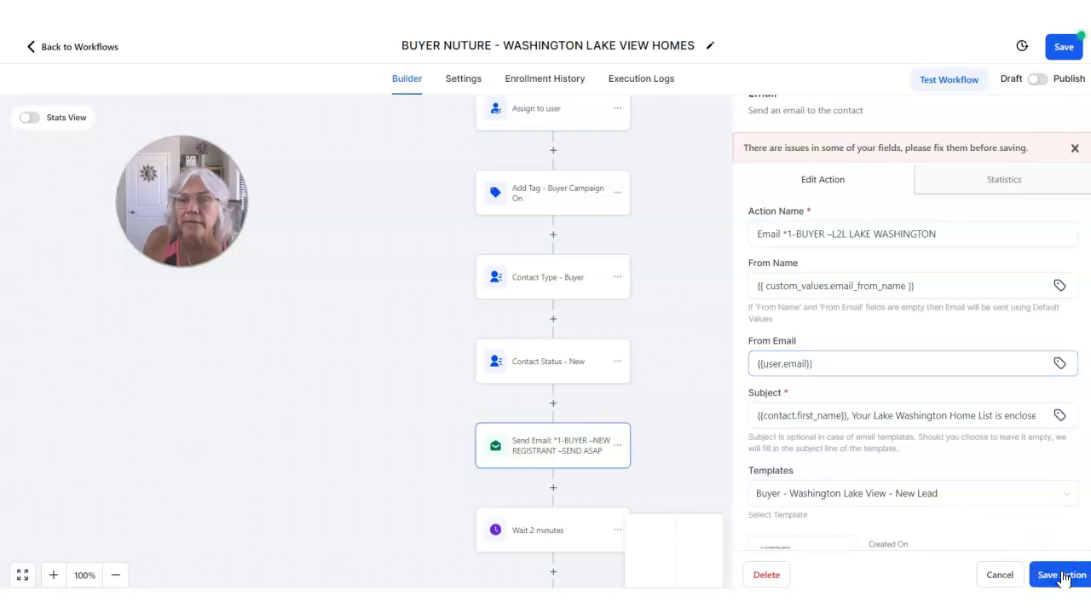
# Open the SMS action after the 2-minute wait, clear its template to None, and bring up the template choices
pyautogui.scroll(-1, 713, 496)
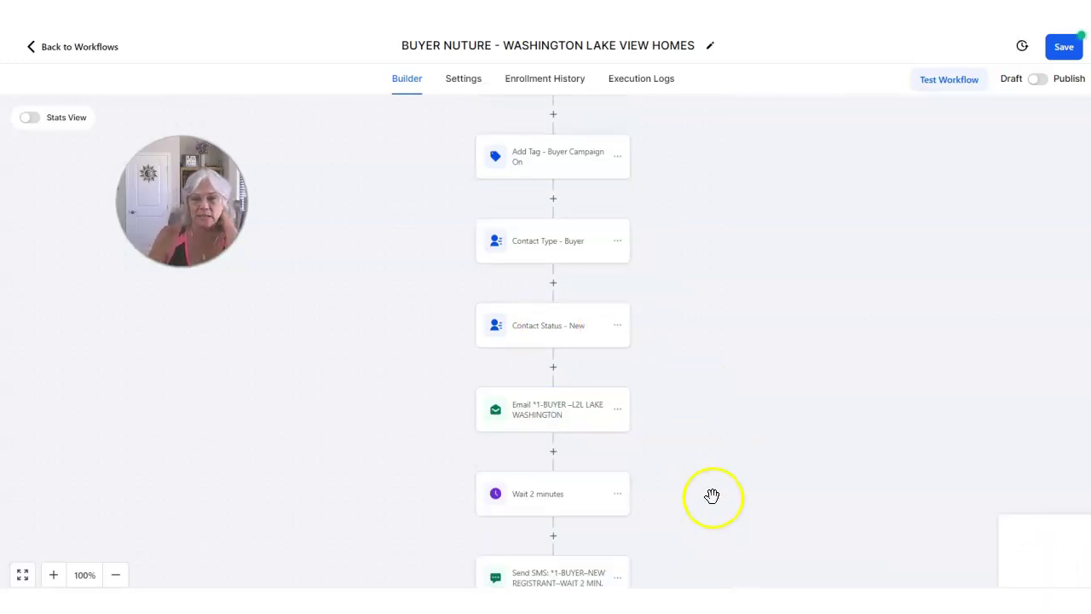
pyautogui.scroll(-2, 817, 422)
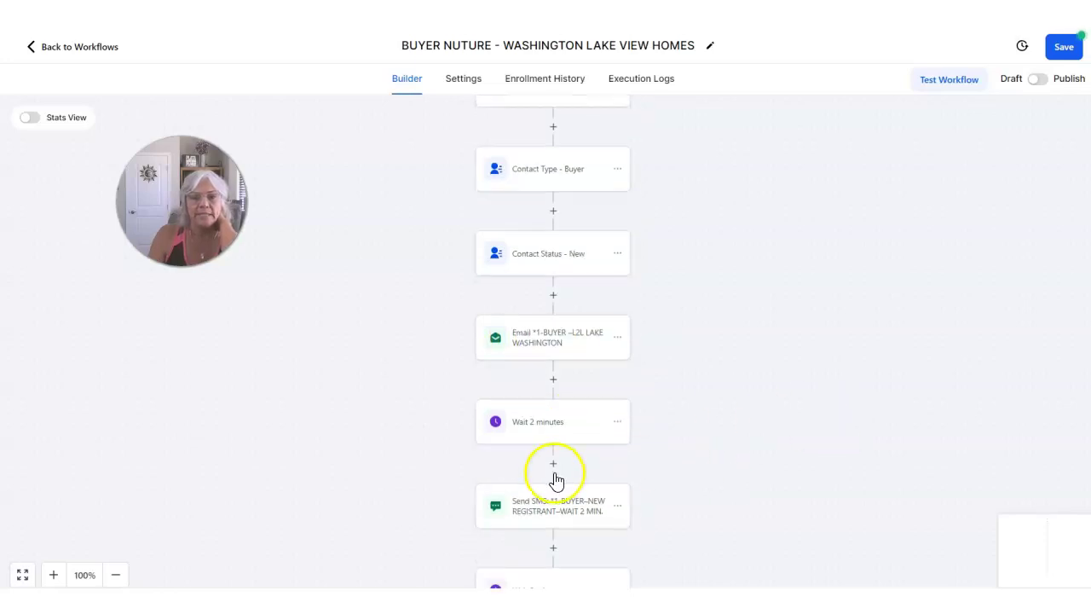
pyautogui.click(571, 509)
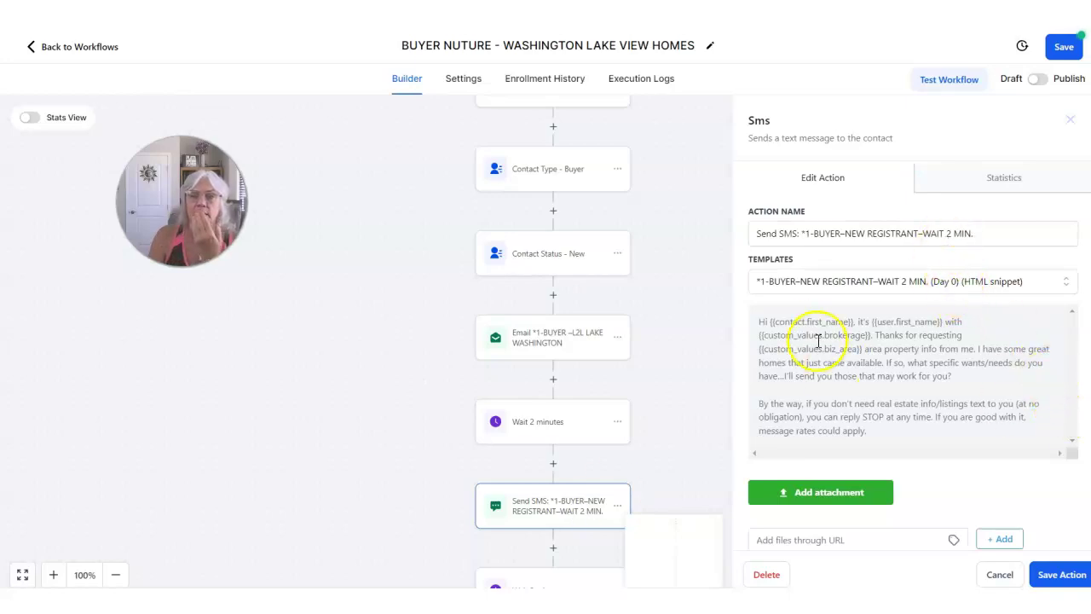
pyautogui.click(946, 233)
pyautogui.click(998, 281)
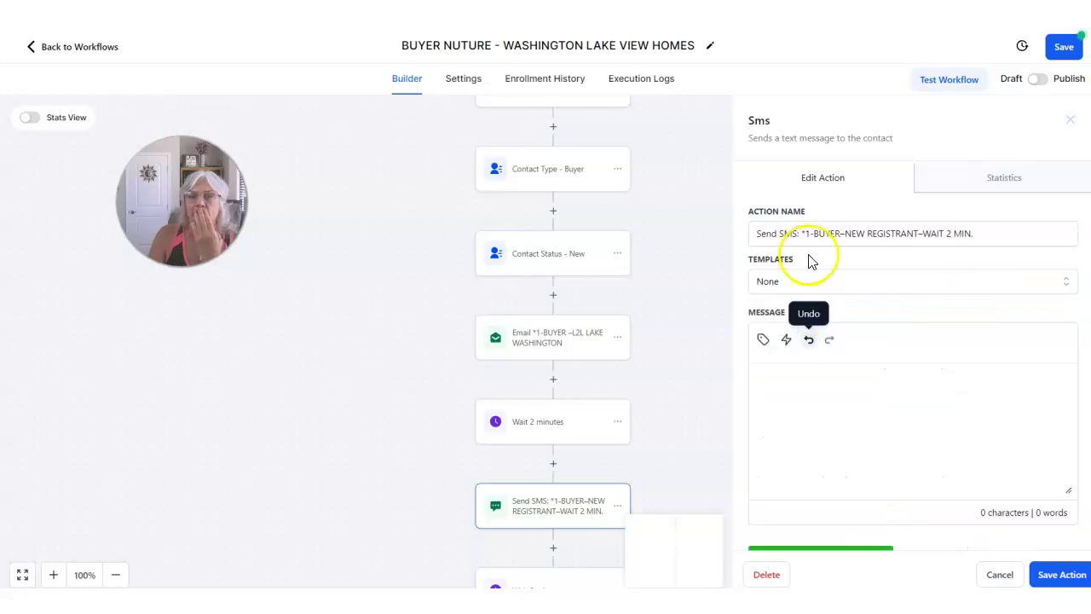
pyautogui.click(818, 281)
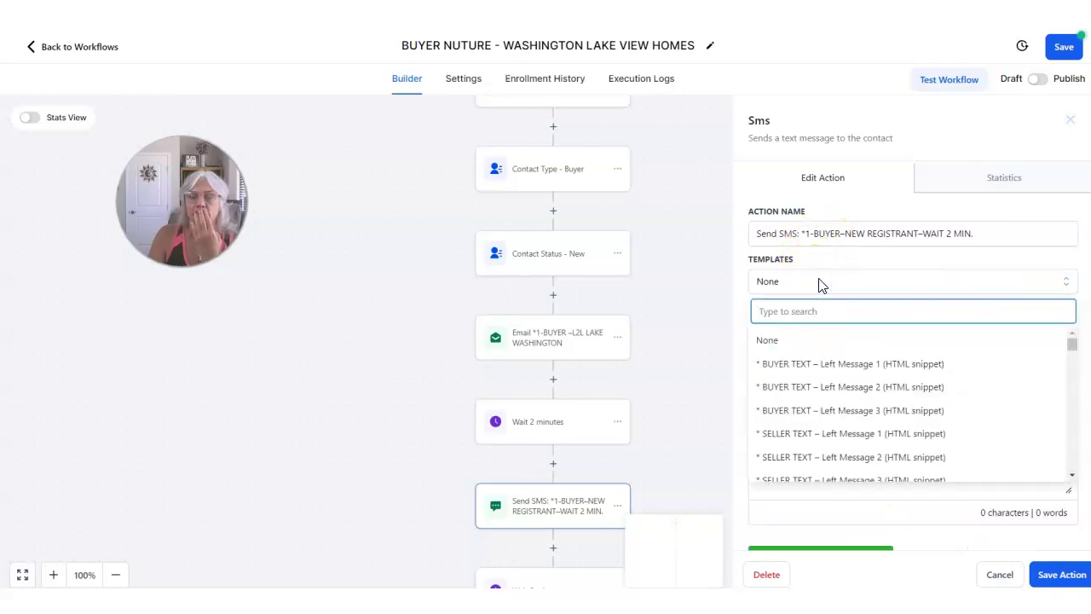
pyautogui.click(940, 284)
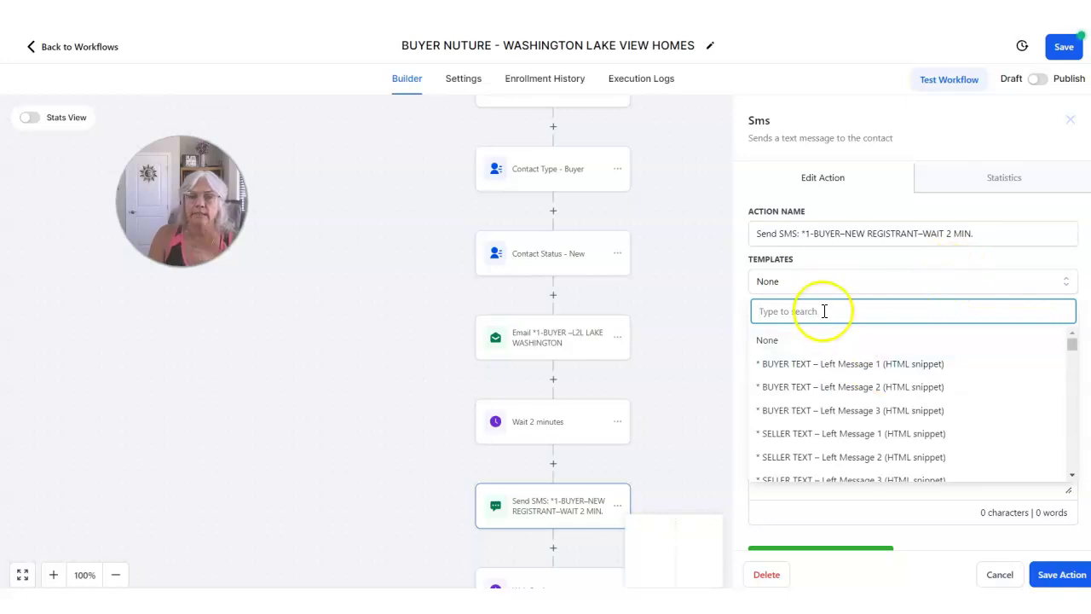
# Search the SMS templates for "guide", try "1 BUYER - Buyer Guide Offer", and read its message text
pyautogui.write('guide')
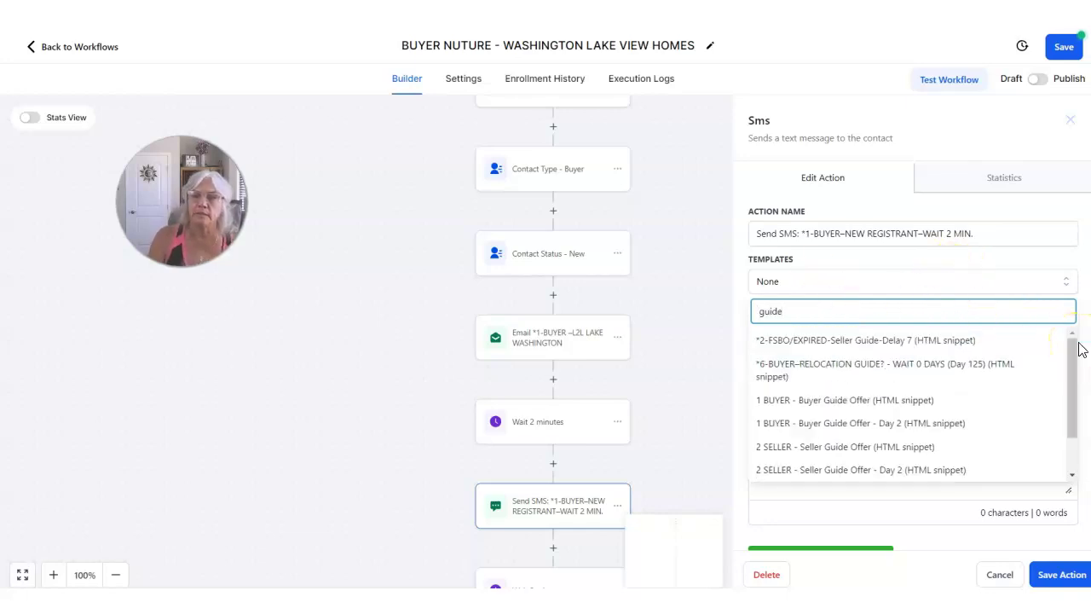
pyautogui.click(908, 402)
pyautogui.moveTo(856, 322); pyautogui.dragTo(965, 348)
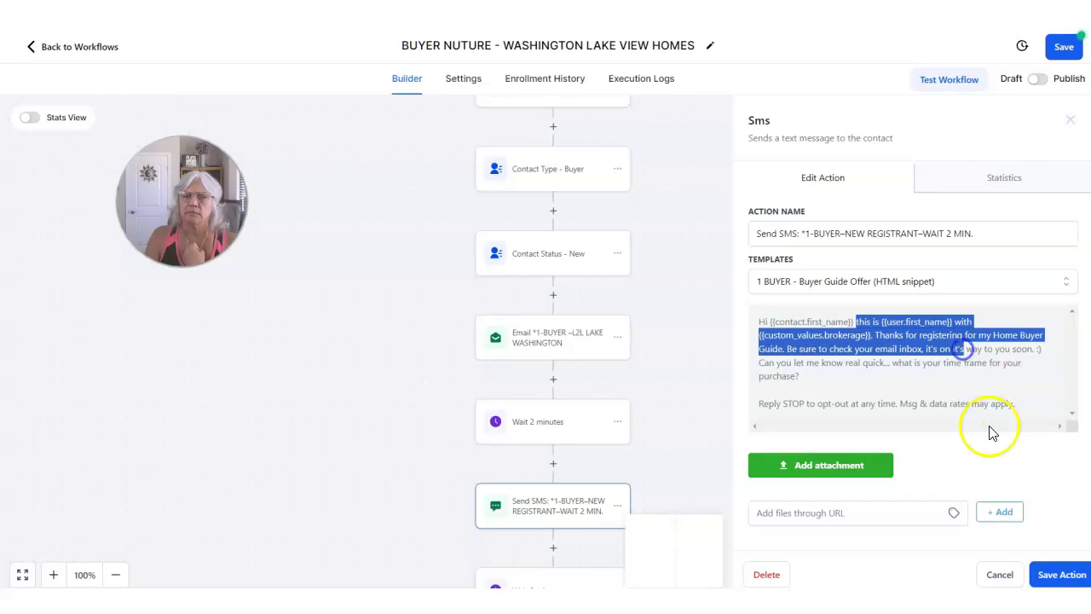
pyautogui.click(913, 432)
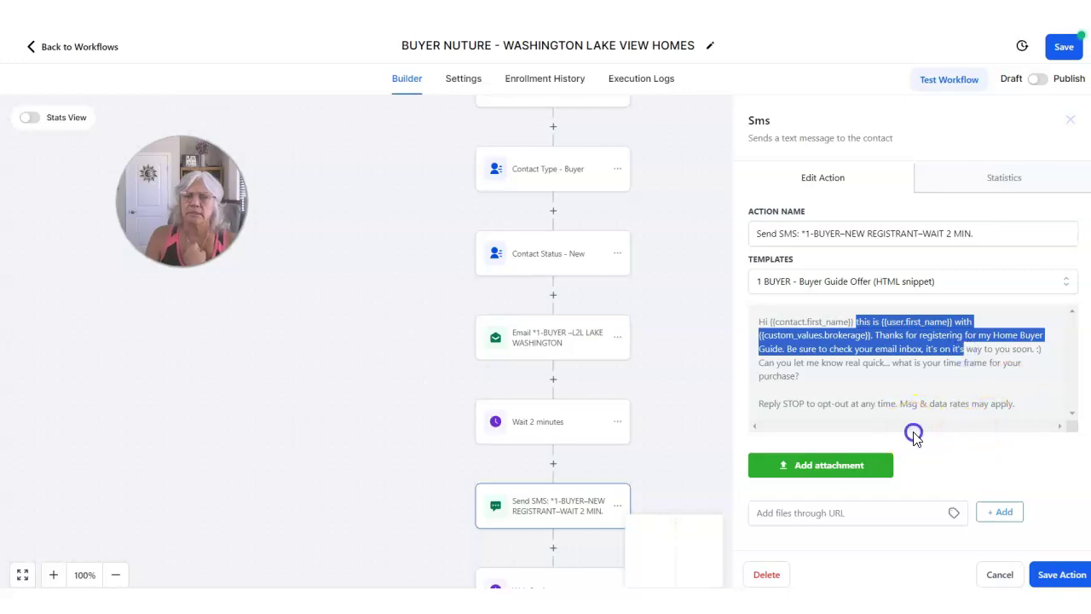
# Reset the SMS template to None and try starting a custom message with "Hi" and a custom value
pyautogui.click(945, 285)
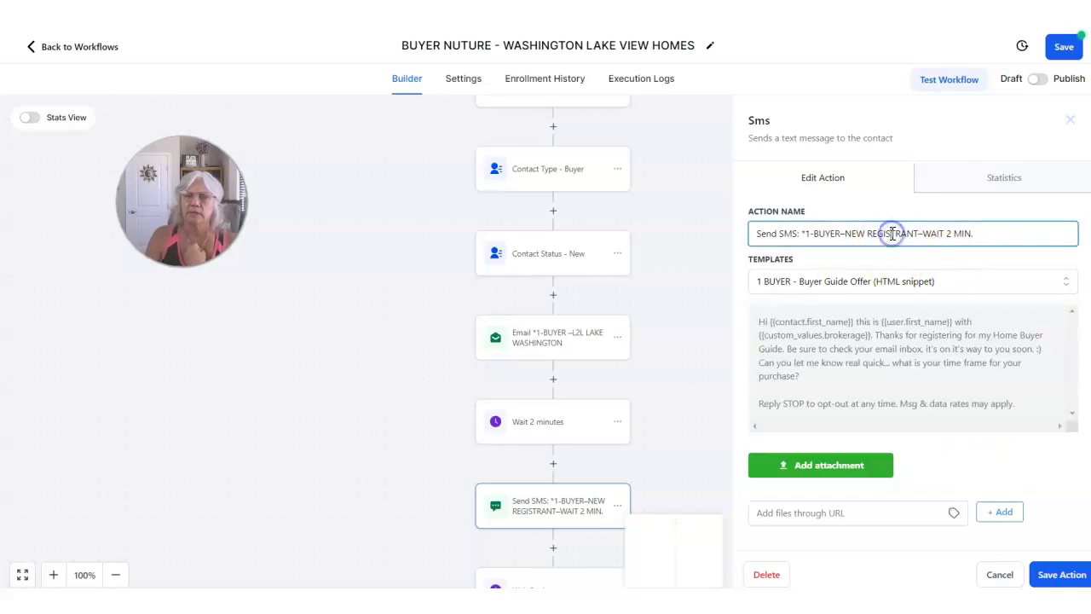
pyautogui.click(883, 281)
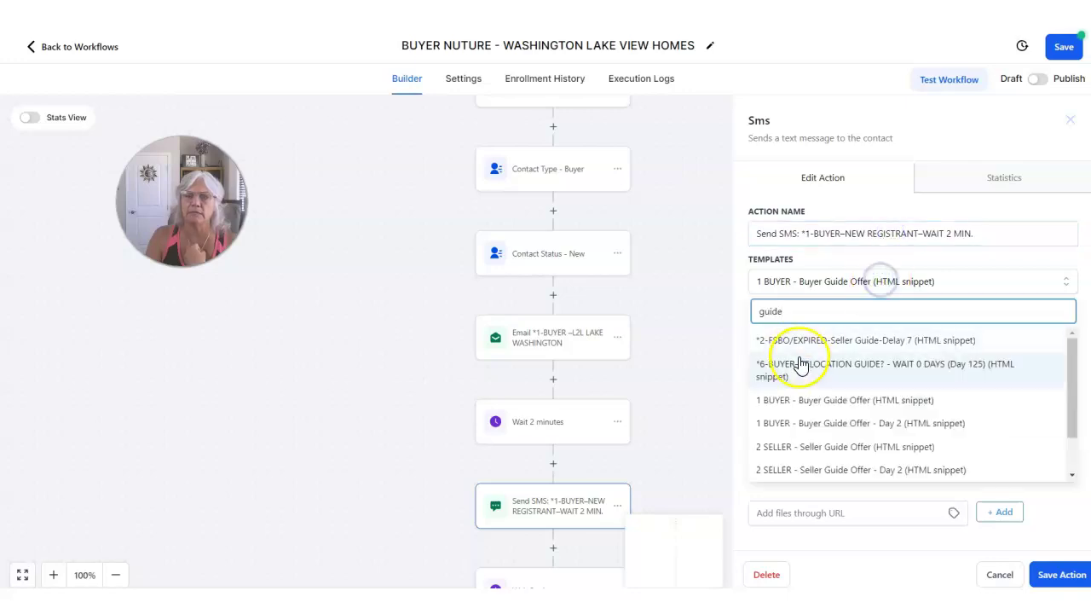
pyautogui.click(829, 234)
pyautogui.click(825, 281)
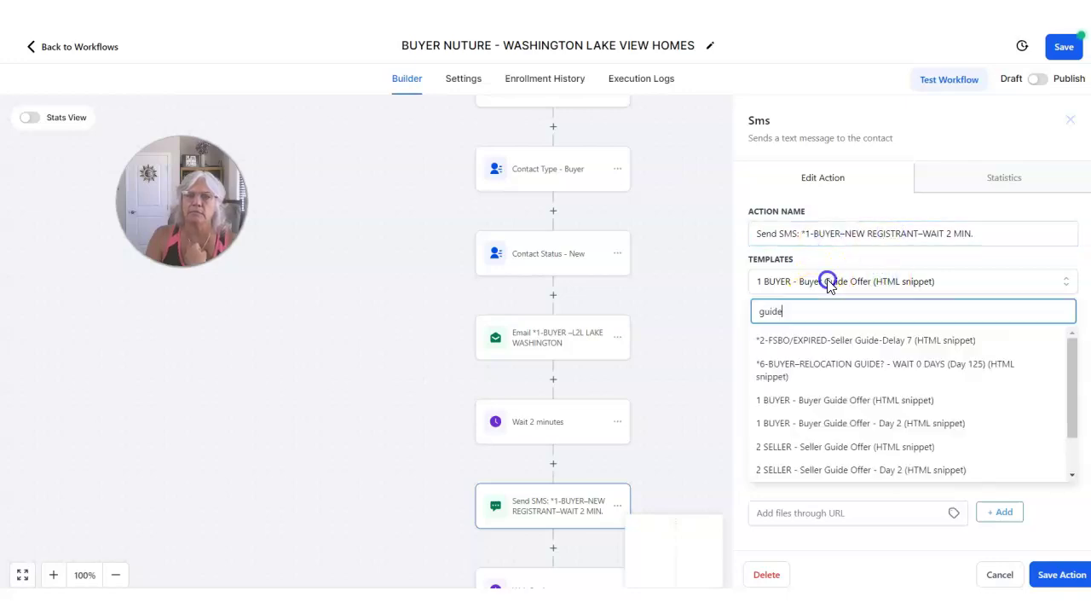
pyautogui.press('BackSpace')
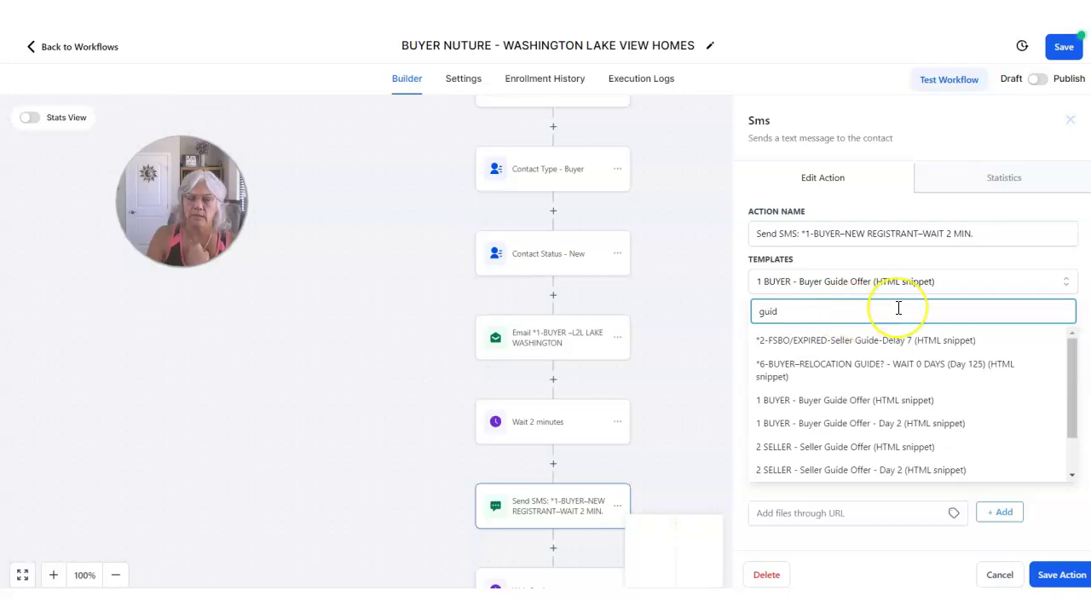
pyautogui.press('BackSpace')
pyautogui.press('BackSpace')
pyautogui.press('BackSpace')
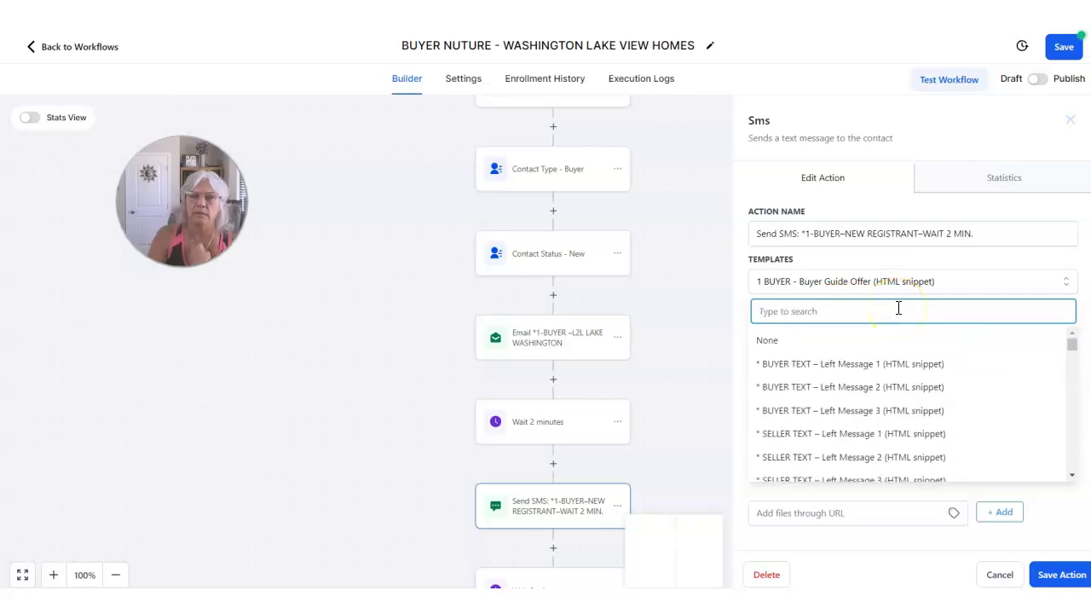
pyautogui.click(827, 340)
pyautogui.click(793, 381)
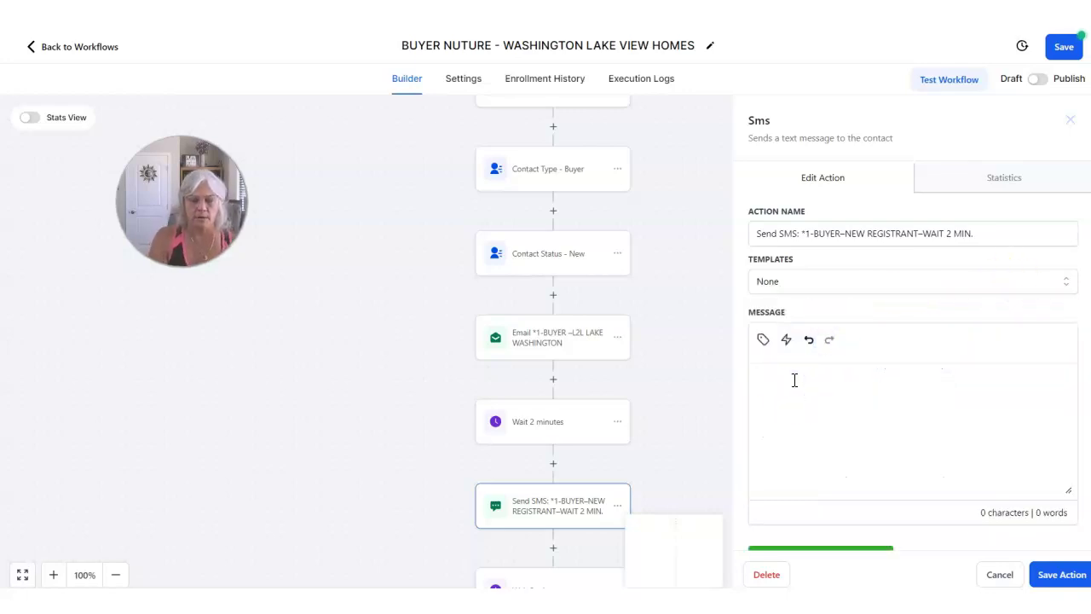
pyautogui.click(763, 340)
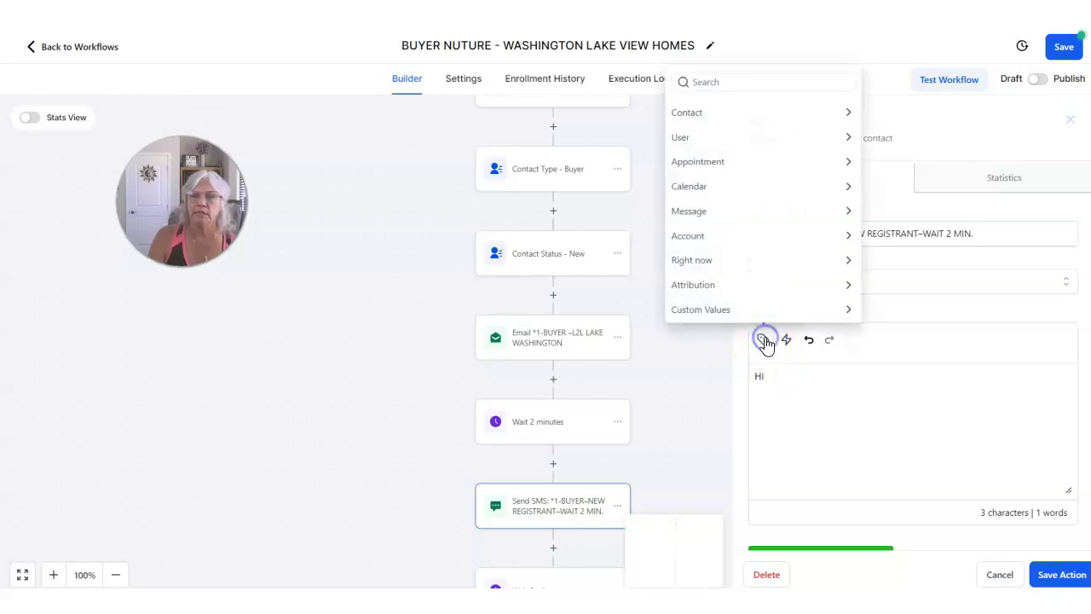
pyautogui.click(930, 124)
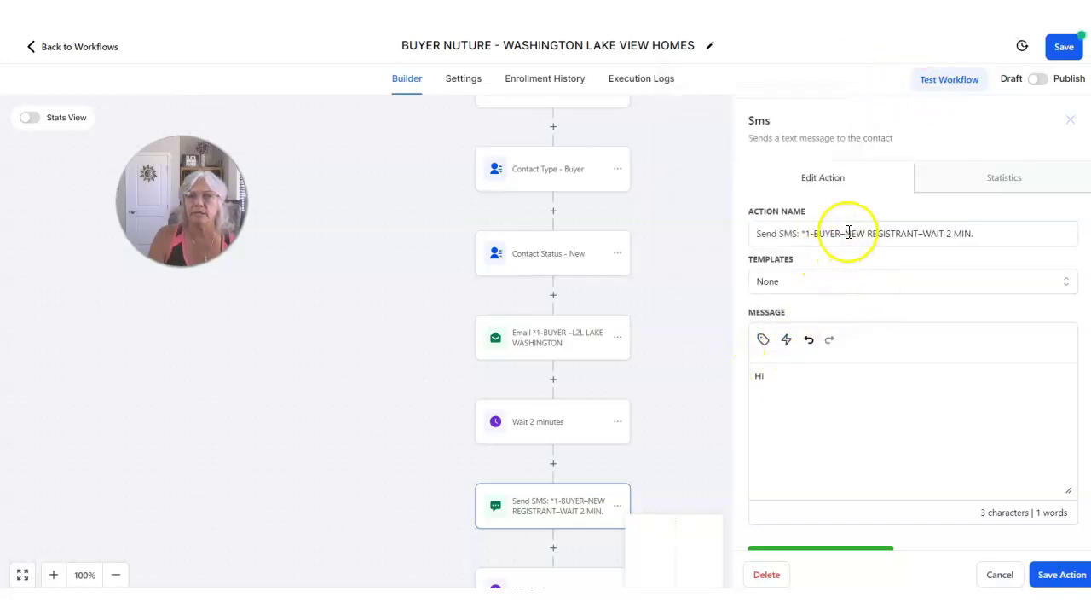
# Find the SMS template "1 BUYER - Buyer Guide Offer" by searching "guide", apply it, and copy its entire message text
pyautogui.click(837, 282)
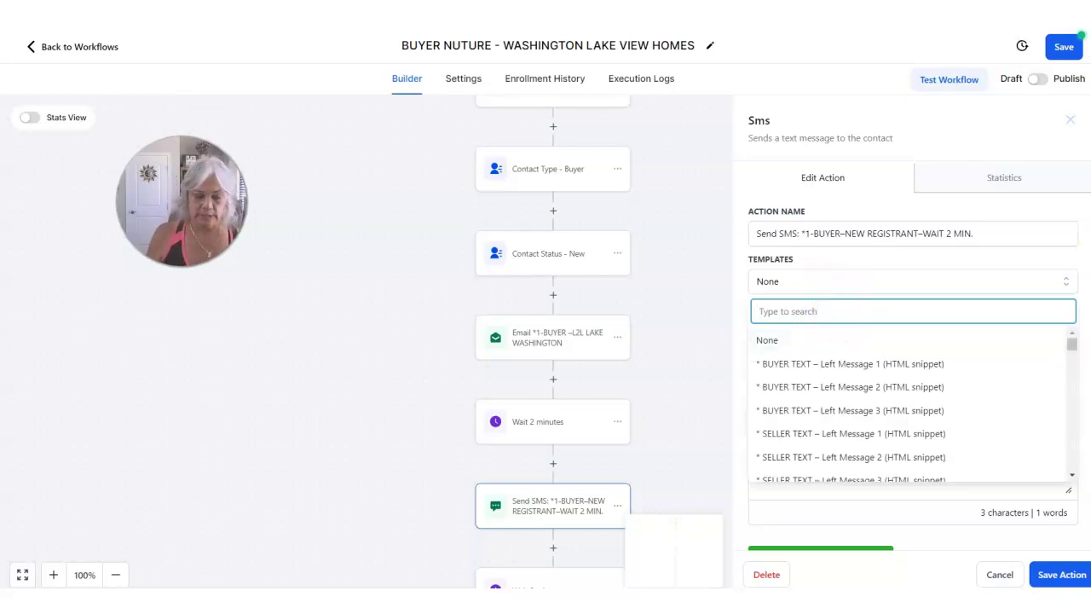
pyautogui.write('guide')
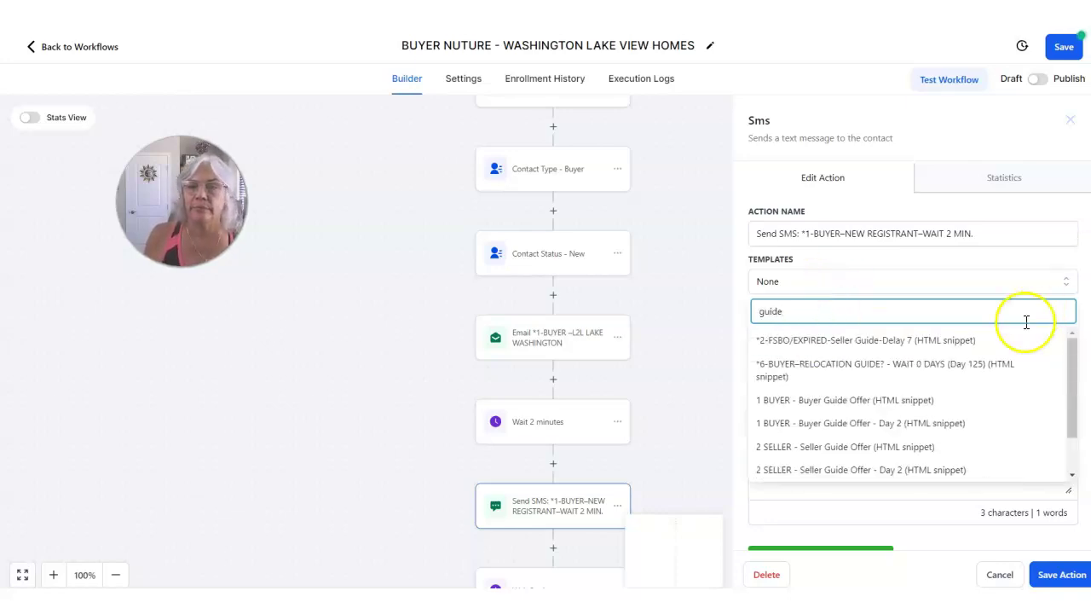
pyautogui.click(858, 406)
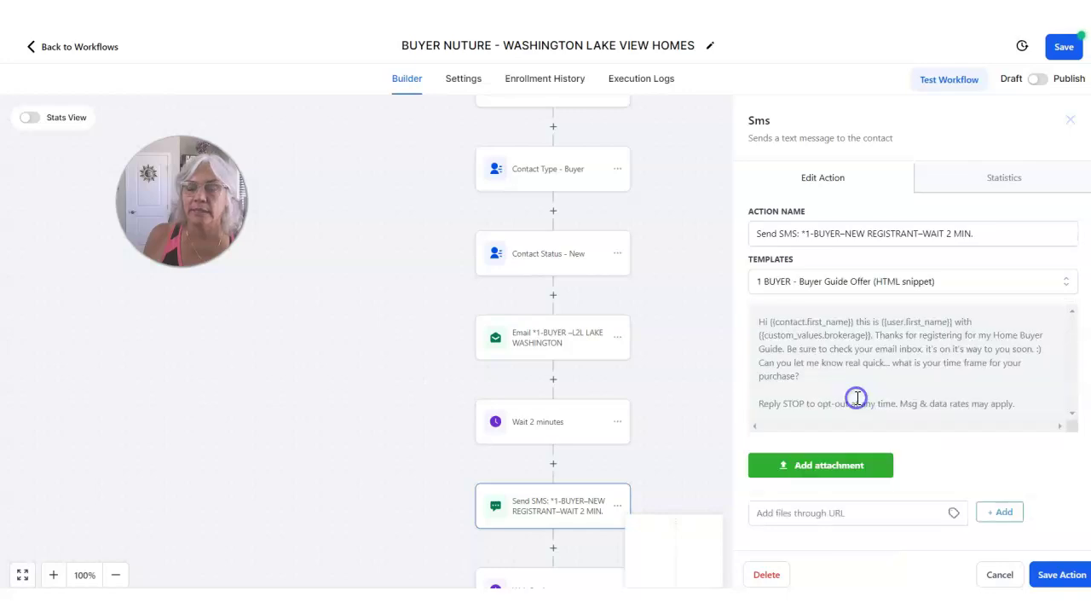
pyautogui.moveTo(762, 317); pyautogui.dragTo(1084, 414)
pyautogui.rightClick(932, 363)
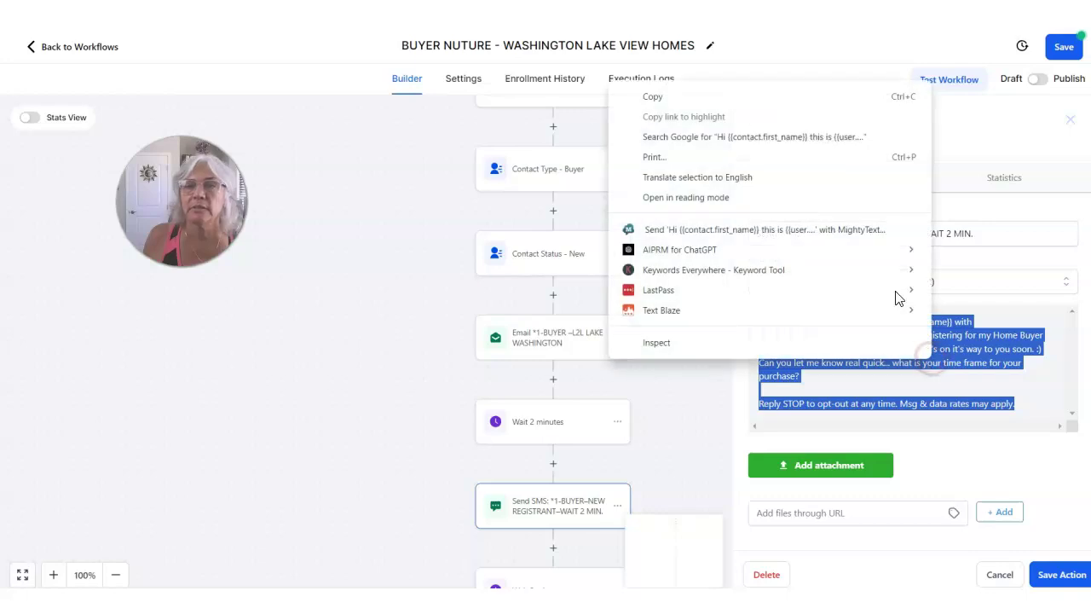
pyautogui.click(730, 95)
# Set the SMS template to None and paste the copied Buyer Guide Offer text into the message
pyautogui.click(864, 281)
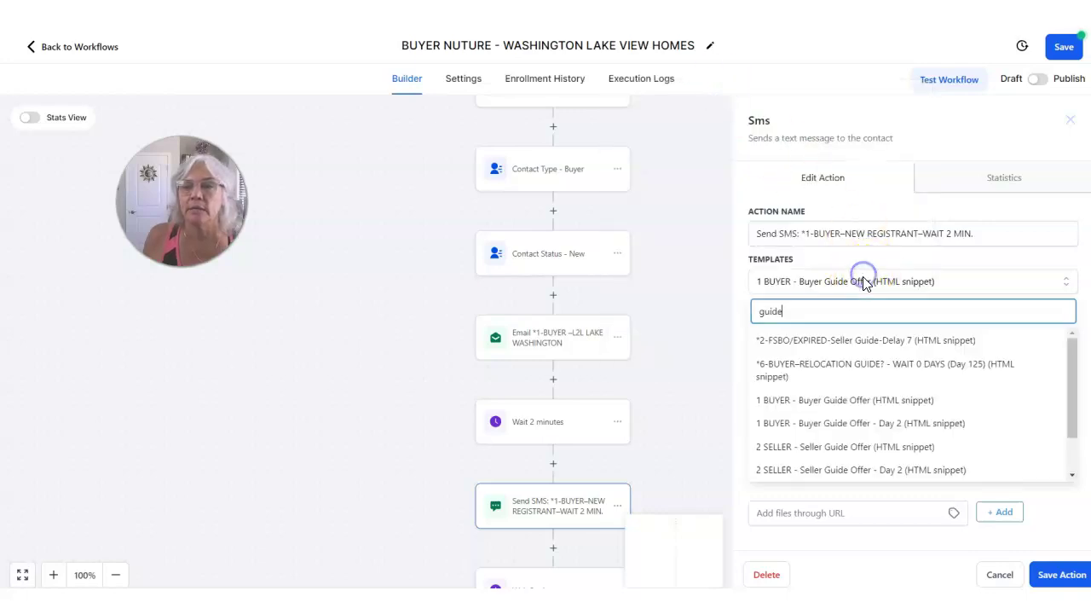
pyautogui.click(1037, 365)
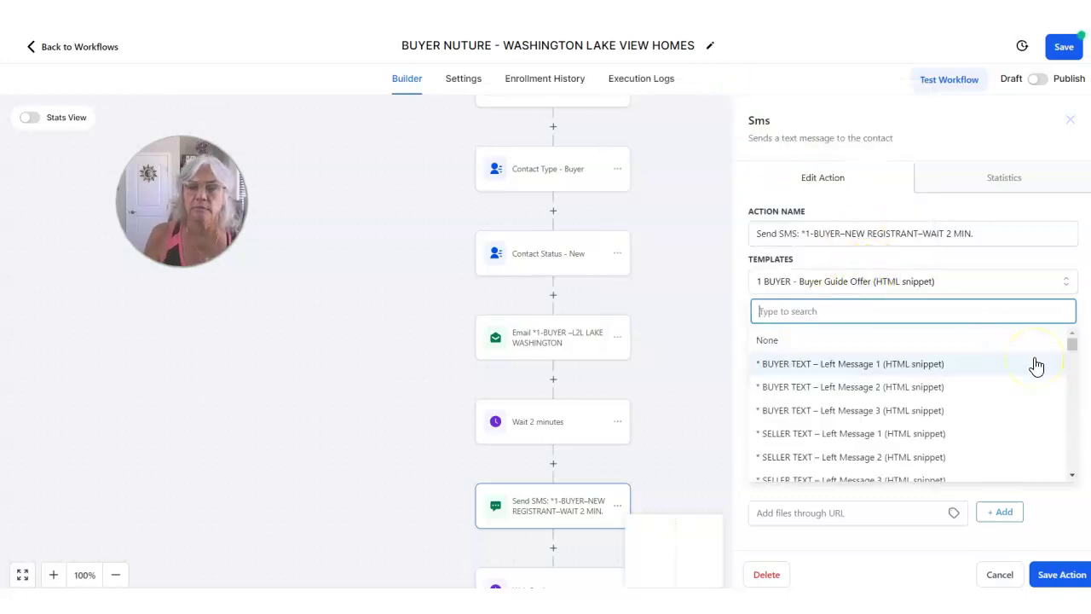
pyautogui.click(802, 341)
pyautogui.click(776, 382)
pyautogui.hotkey('ctrl', 'v')
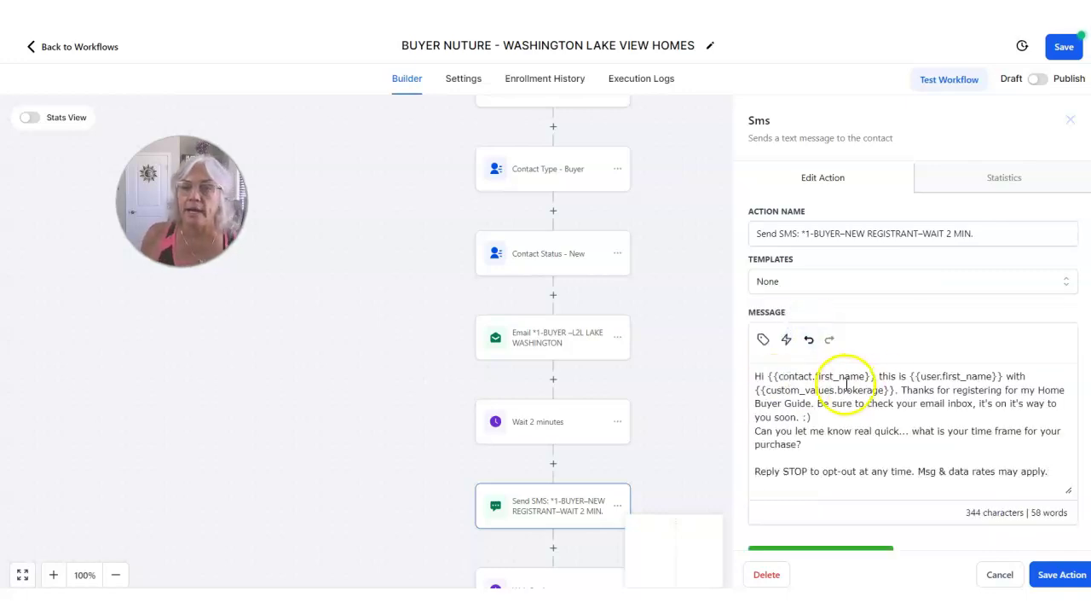
# Replace the {{user.first_name}} custom value in the SMS greeting with the agent's actual first name
pyautogui.click(907, 375)
pyautogui.write('Leah')
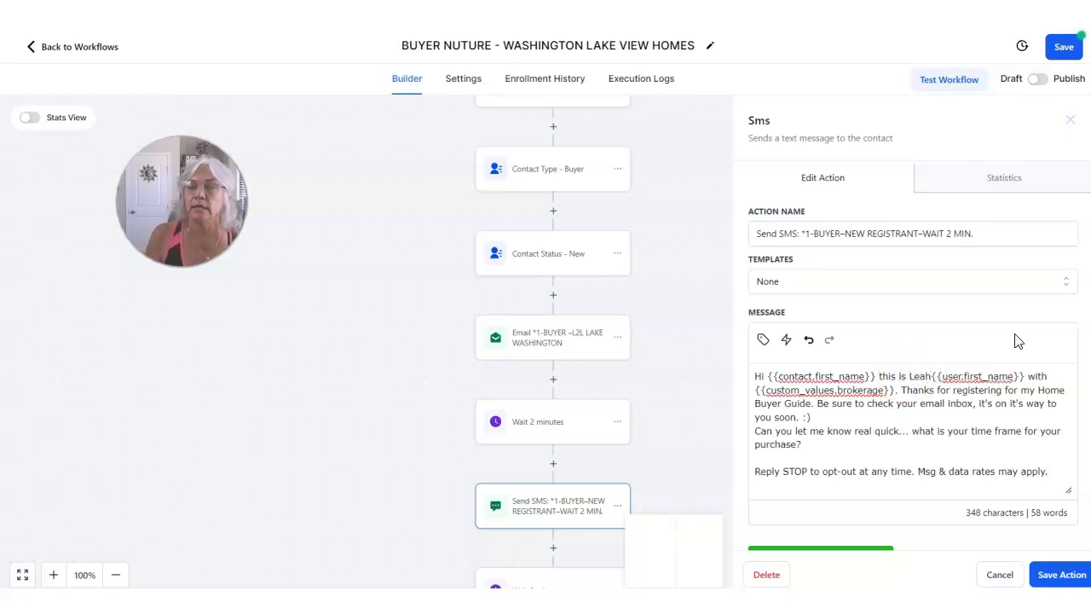
pyautogui.press('Delete')
pyautogui.press('Delete')
pyautogui.press('Delete')
pyautogui.press('Delete')
pyautogui.press('Delete')
pyautogui.press('Delete')
pyautogui.press('Delete')
pyautogui.press('Delete')
pyautogui.press('Delete')
pyautogui.press('Delete')
pyautogui.press('Delete')
pyautogui.press('Delete')
pyautogui.press('Delete')
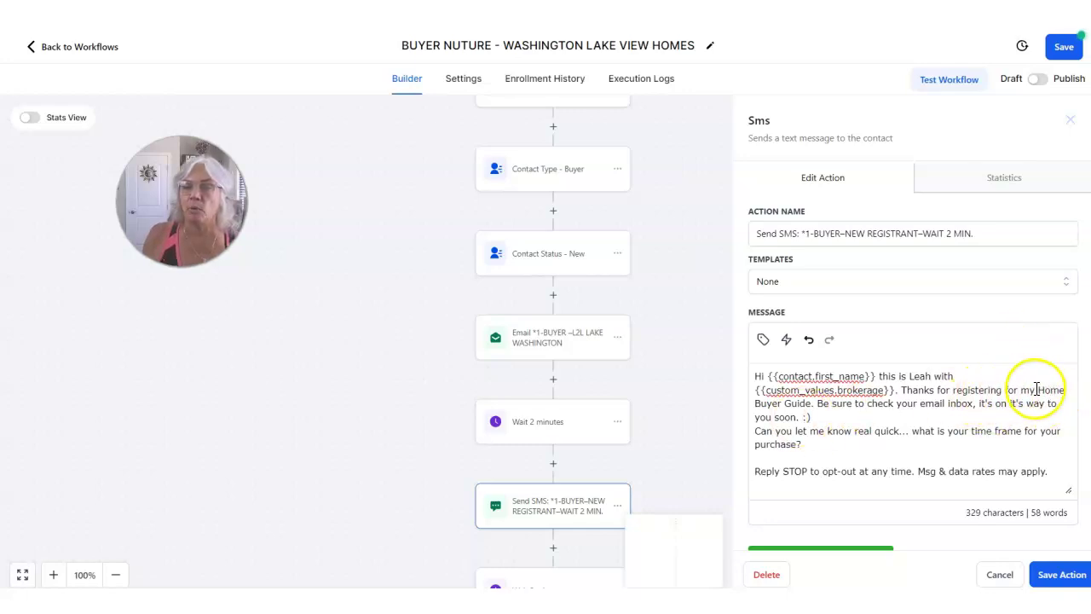
# Reword the SMS thanks to "requesting the Lake Washington Homes with Views list.", add a blank line before the time-frame question, and save the action
pyautogui.moveTo(1020, 390); pyautogui.dragTo(811, 407)
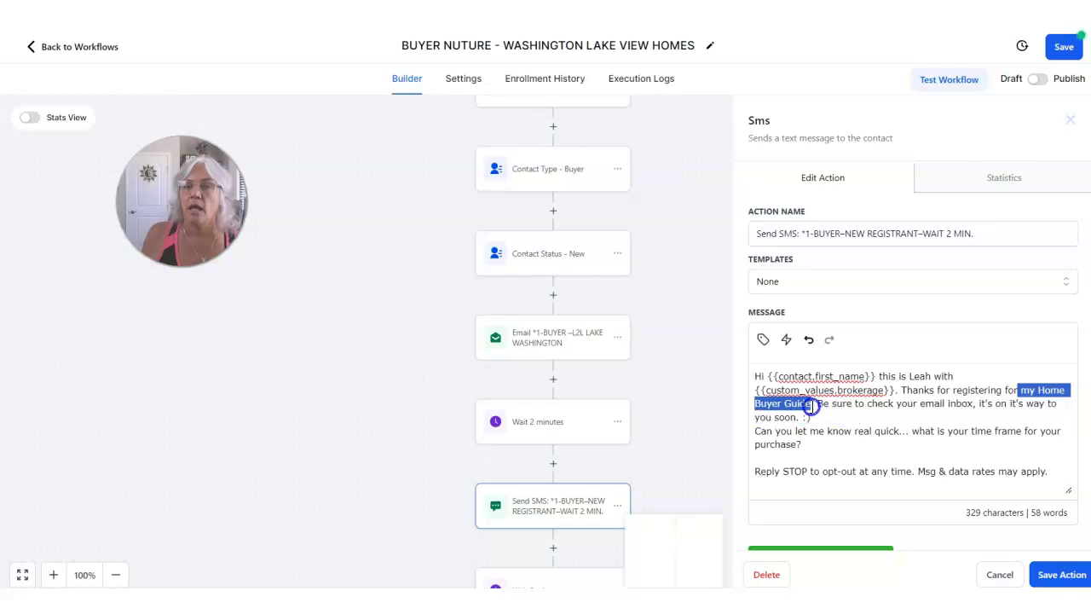
pyautogui.press('BackSpace')
pyautogui.press('BackSpace')
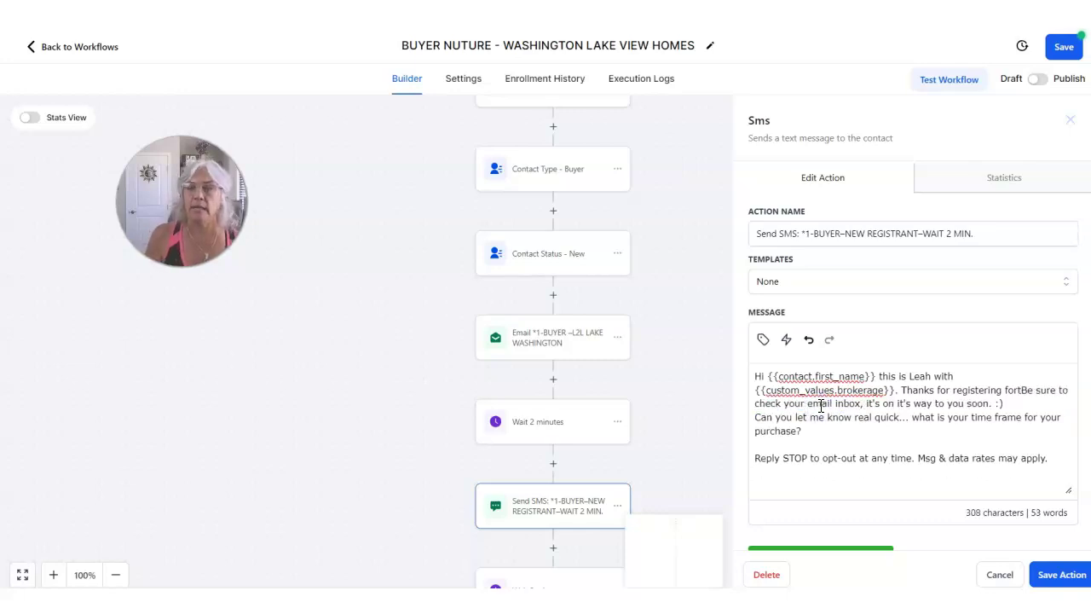
pyautogui.press('BackSpace')
pyautogui.press('BackSpace')
pyautogui.press('BackSpace')
pyautogui.press('BackSpace')
pyautogui.press('BackSpace')
pyautogui.press('BackSpace')
pyautogui.press('BackSpace')
pyautogui.press('BackSpace')
pyautogui.press('BackSpace')
pyautogui.press('BackSpace')
pyautogui.press('BackSpace')
pyautogui.press('BackSpace')
pyautogui.press('BackSpace')
pyautogui.write('equestin')
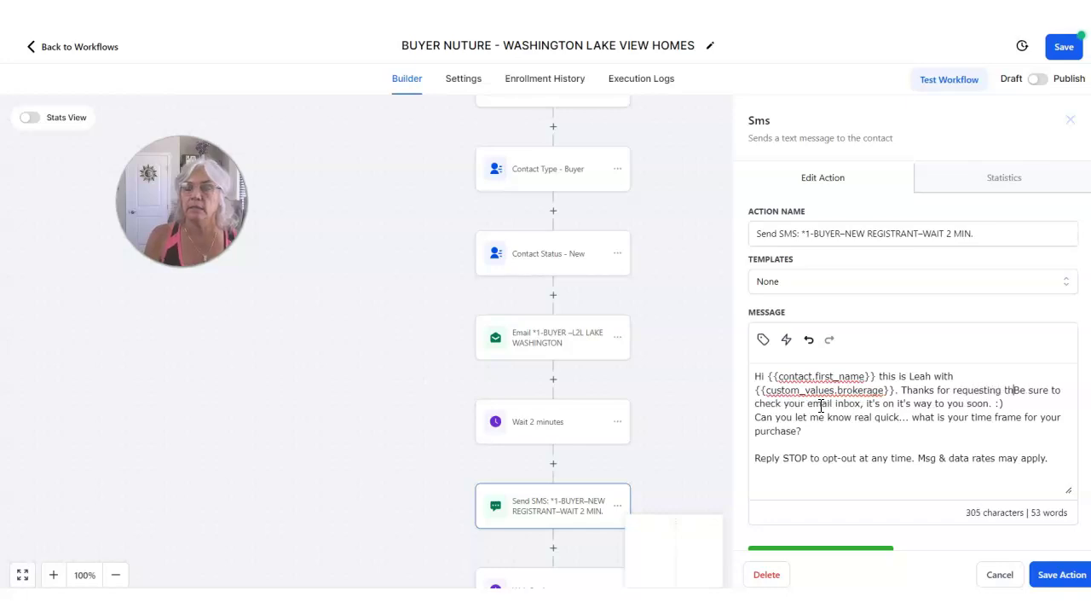
pyautogui.write('g the Lake')
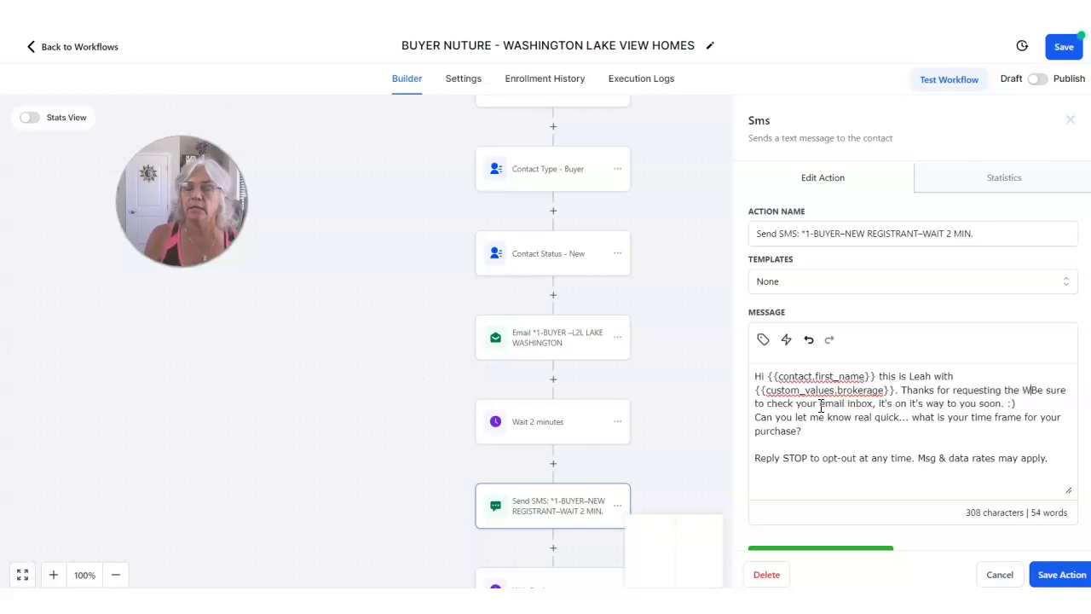
pyautogui.write(' Washington H')
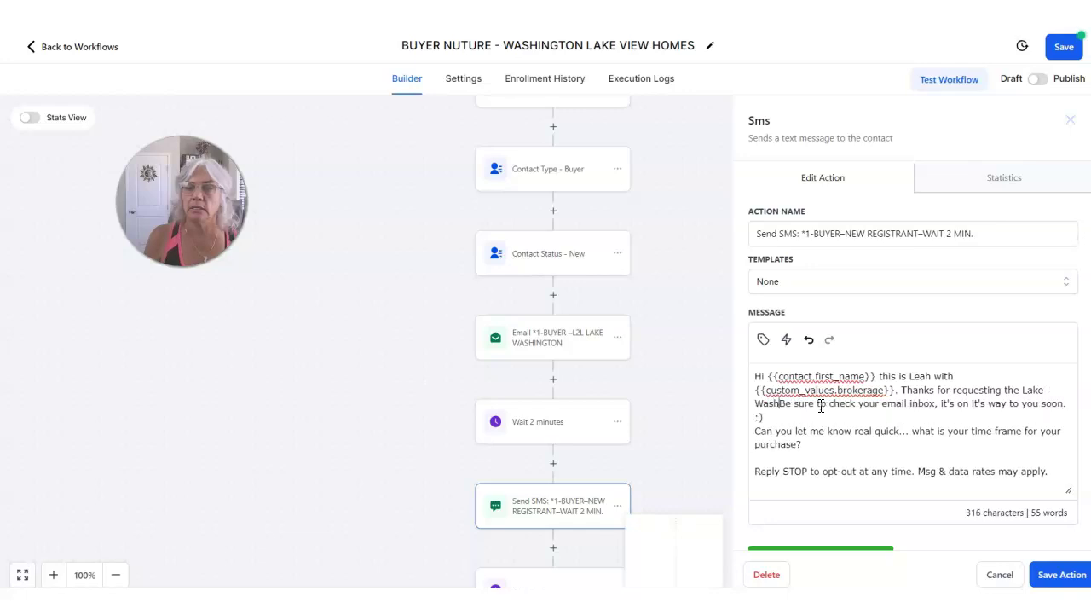
pyautogui.write('omes with V')
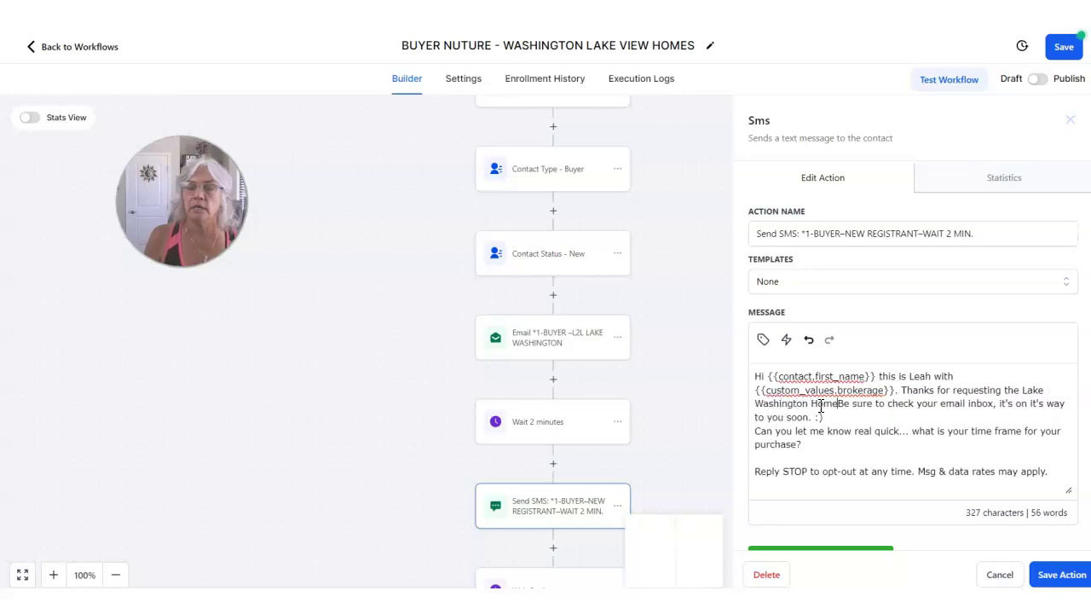
pyautogui.write('iews lis')
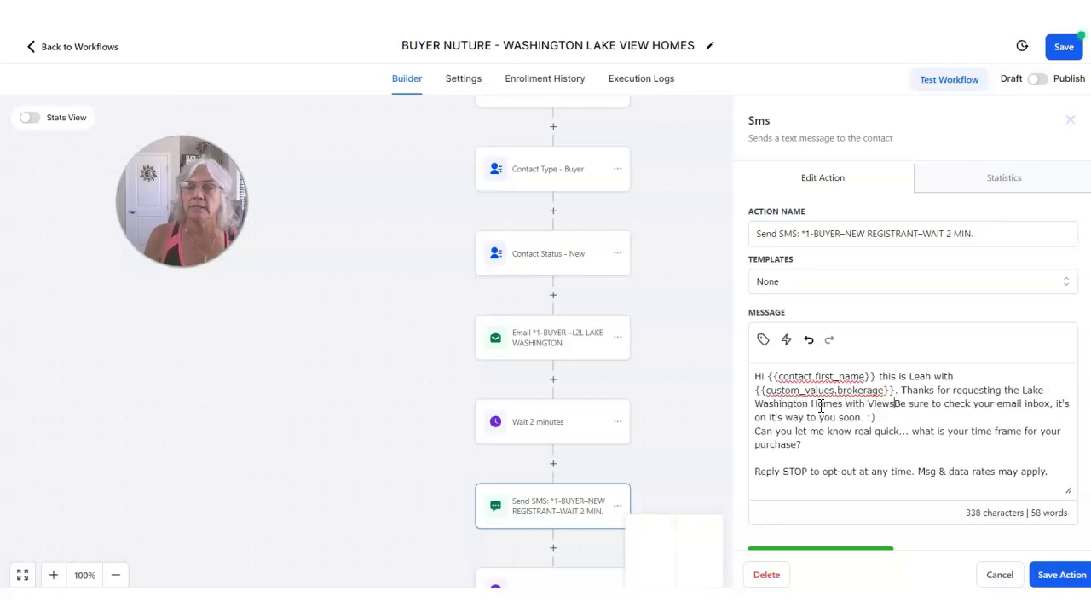
pyautogui.write('t')
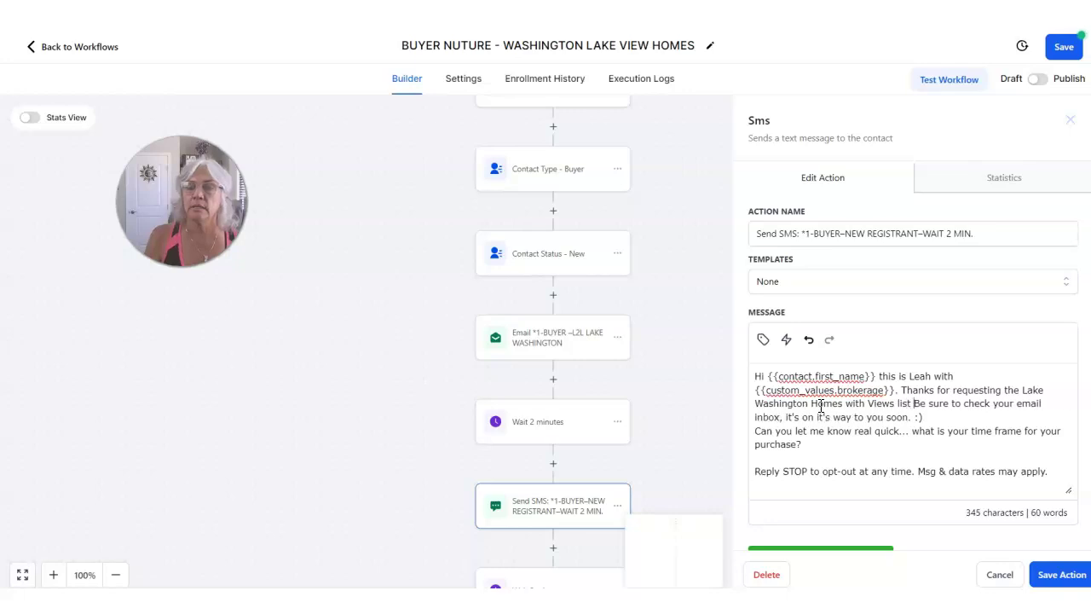
pyautogui.press('BackSpace')
pyautogui.write('.')
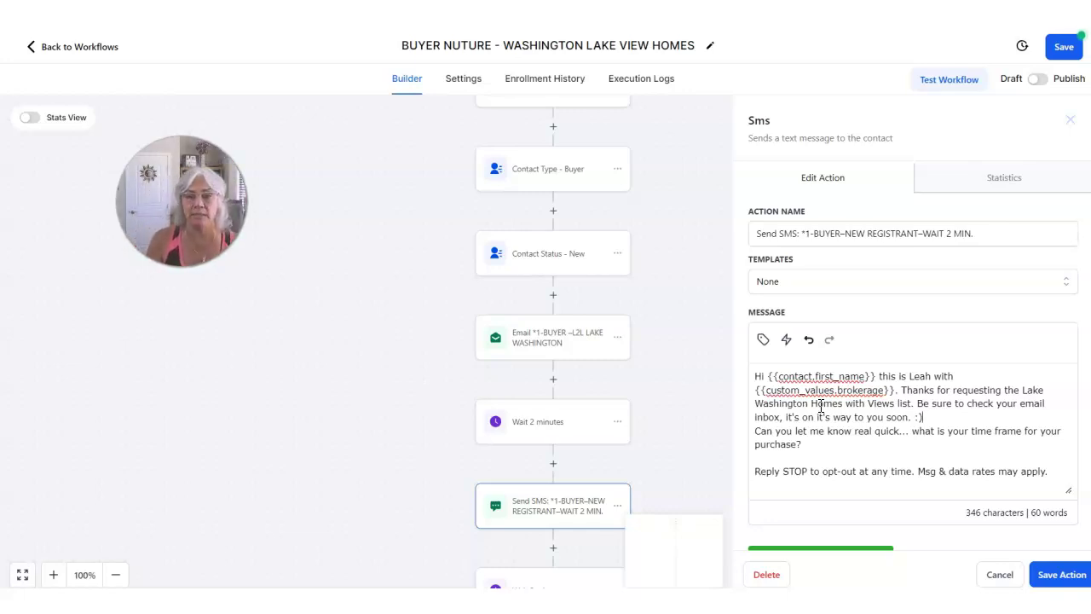
pyautogui.press('Return')
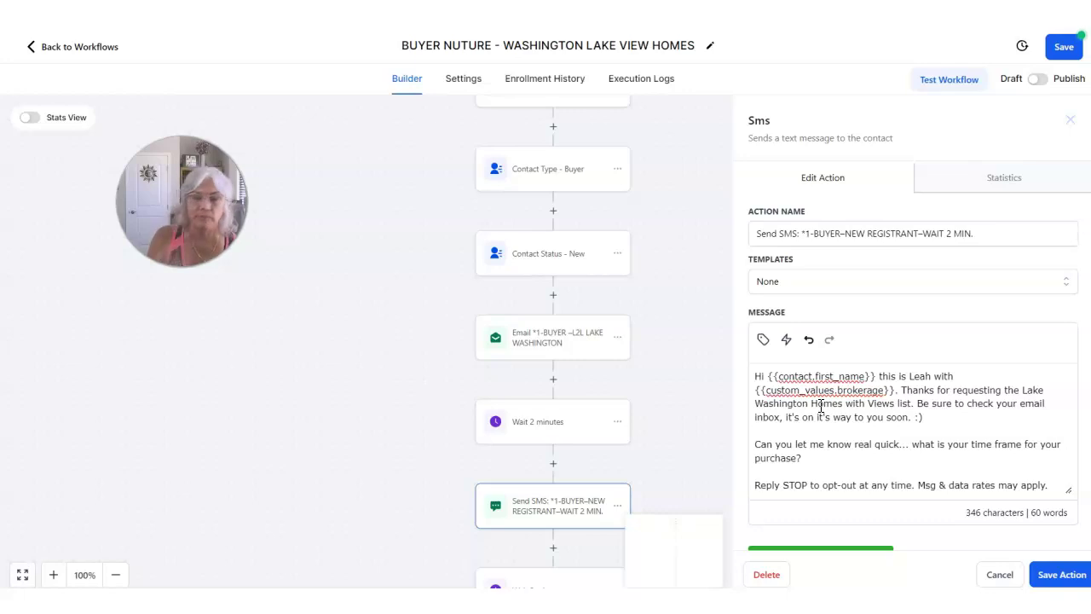
pyautogui.click(1060, 577)
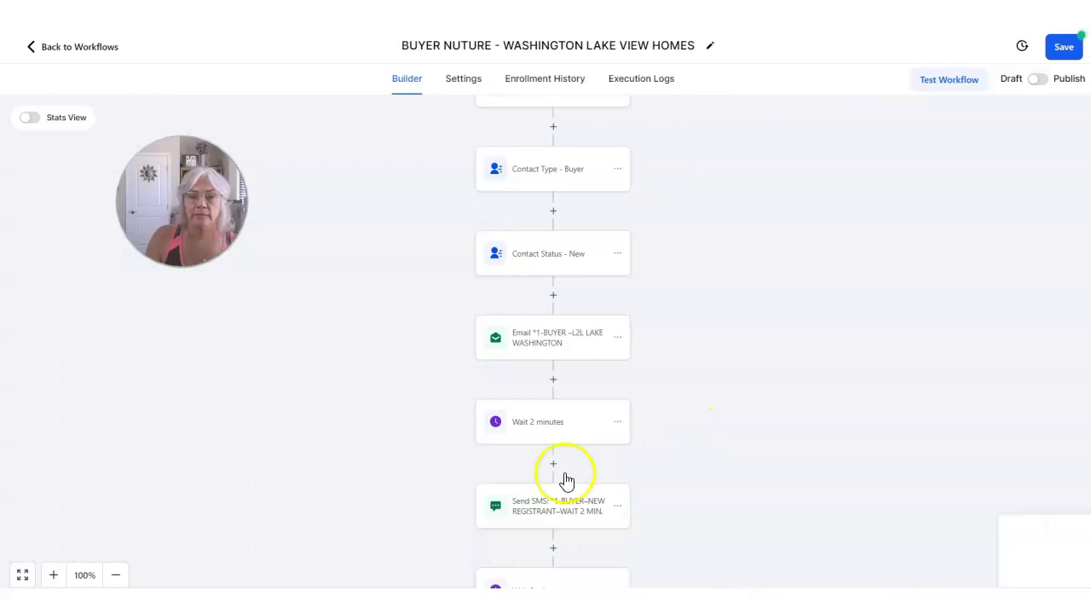
# Read the "*2-BUYER–NEW REGISTRANT–WAIT 3 MIN." SMS action, close it, and look over the surrounding workflow steps back up to the trigger
pyautogui.scroll(-3, 562, 480)
pyautogui.scroll(-2, 464, 461)
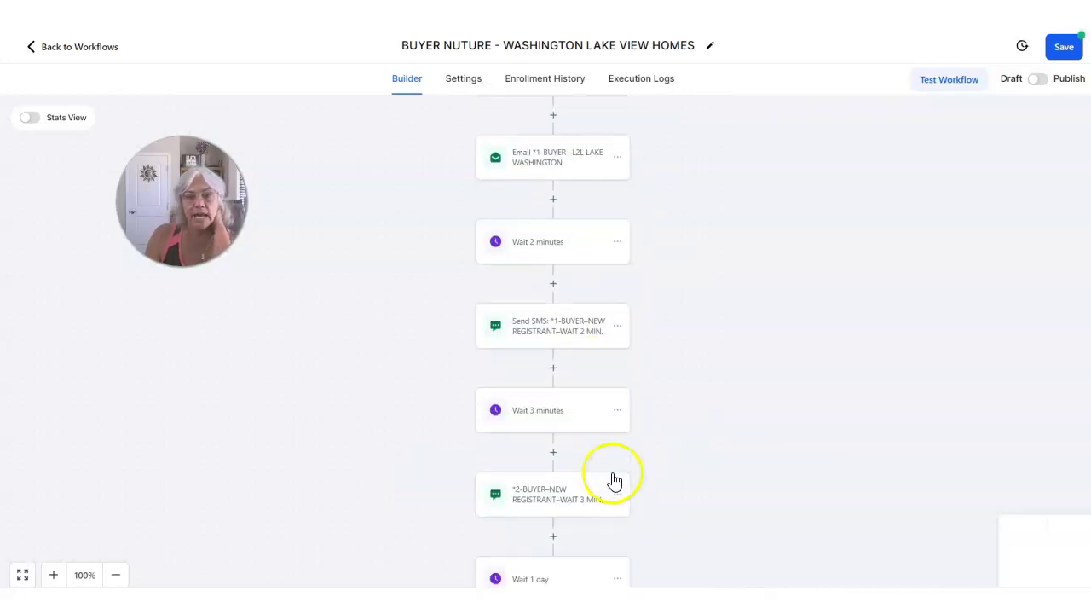
pyautogui.click(540, 492)
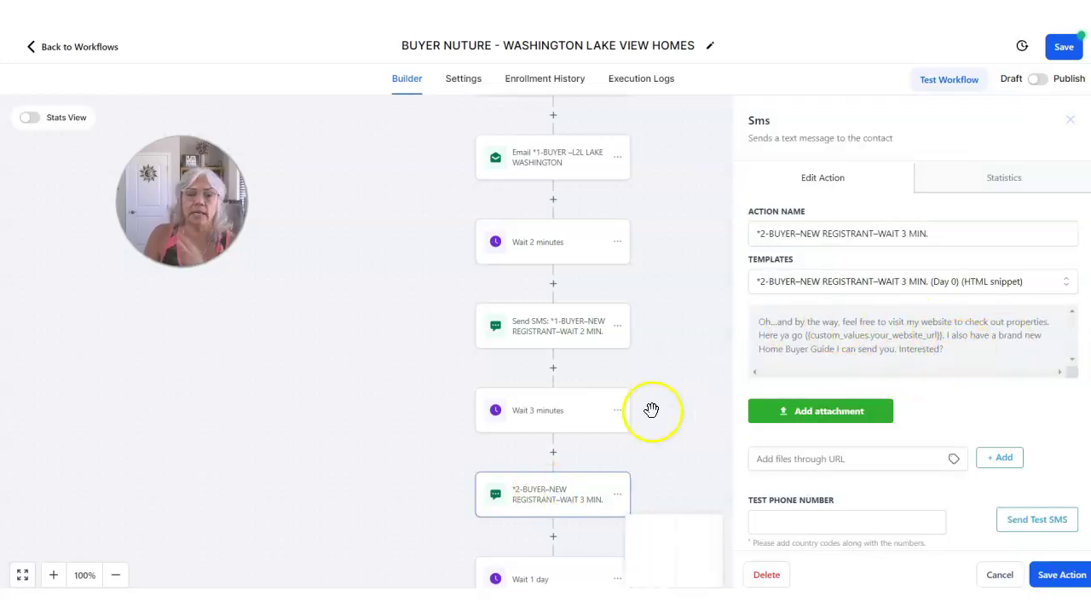
pyautogui.scroll(-4, 672, 424)
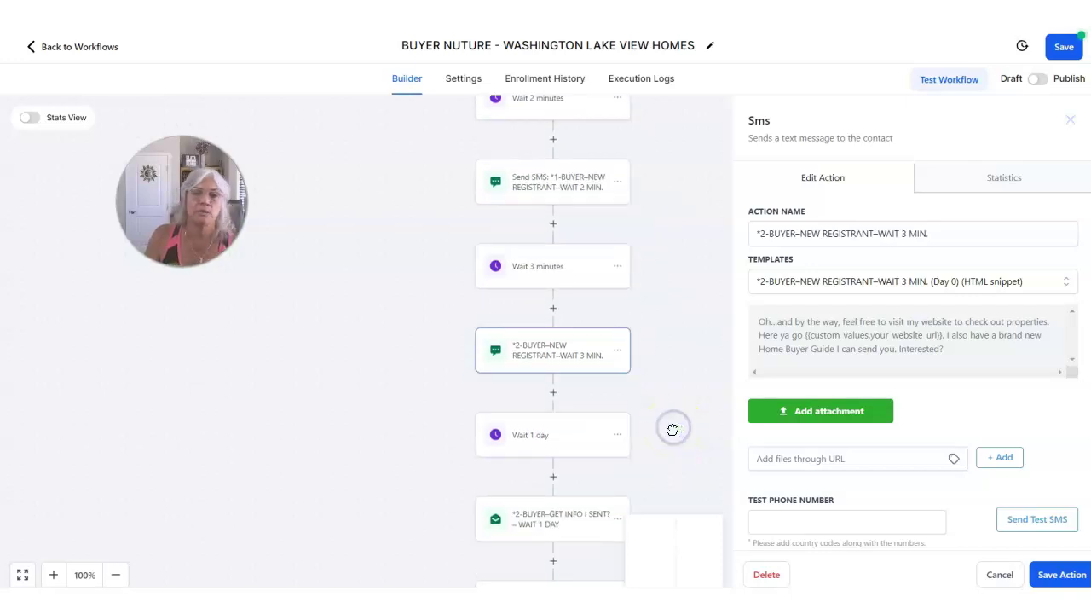
pyautogui.click(673, 430)
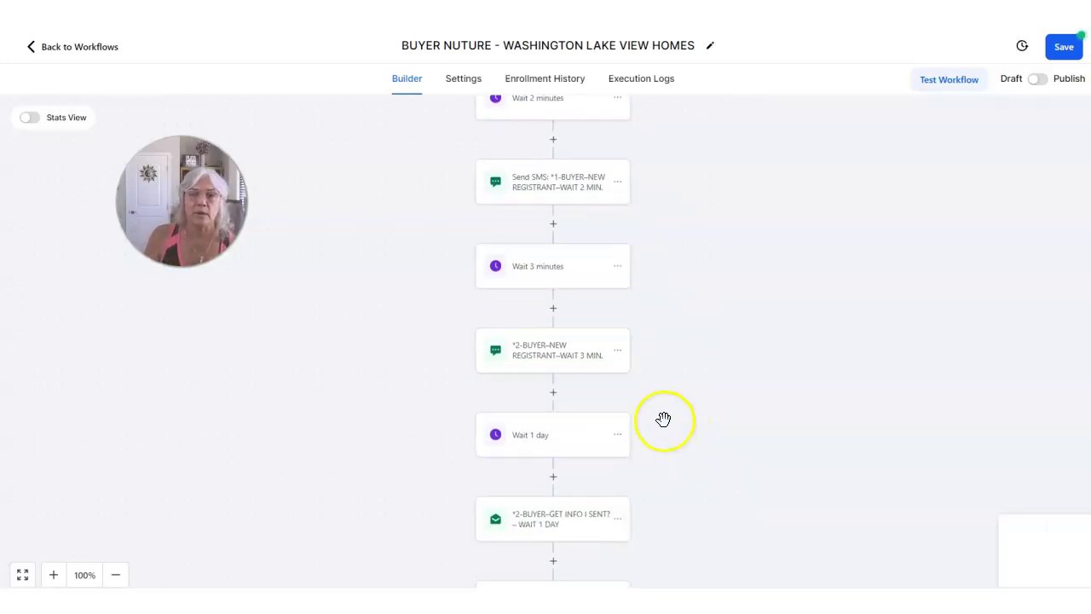
pyautogui.scroll(2, 789, 411)
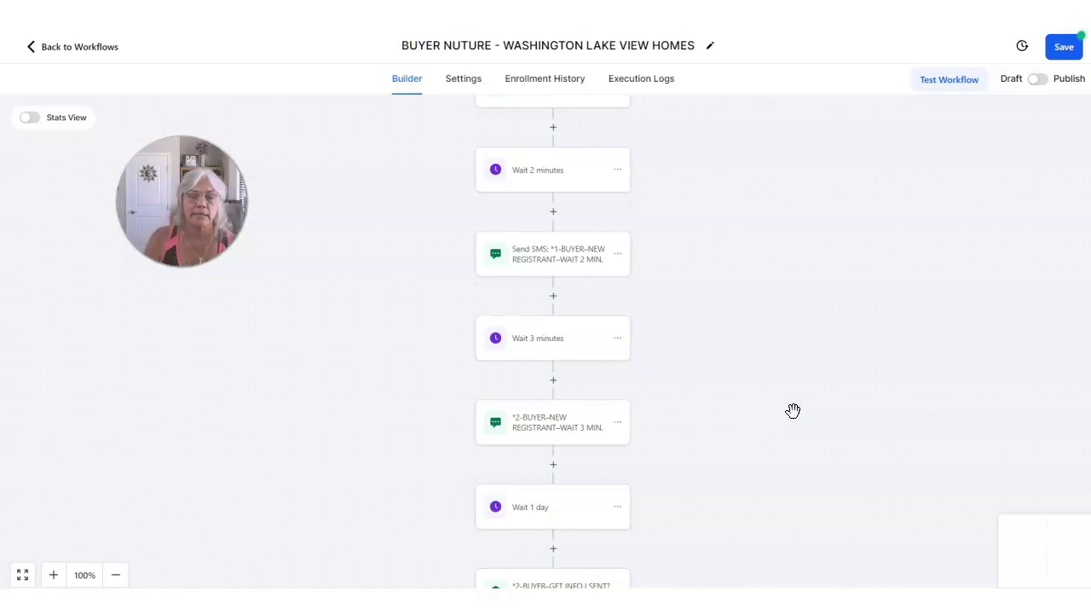
pyautogui.scroll(-12, 843, 429)
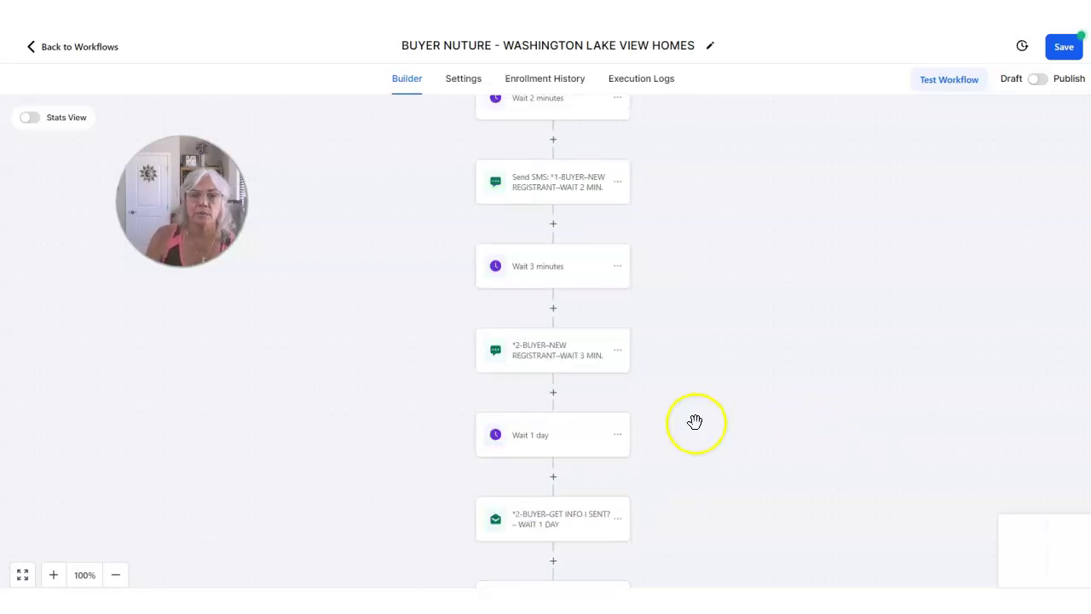
pyautogui.scroll(10, 556, 431)
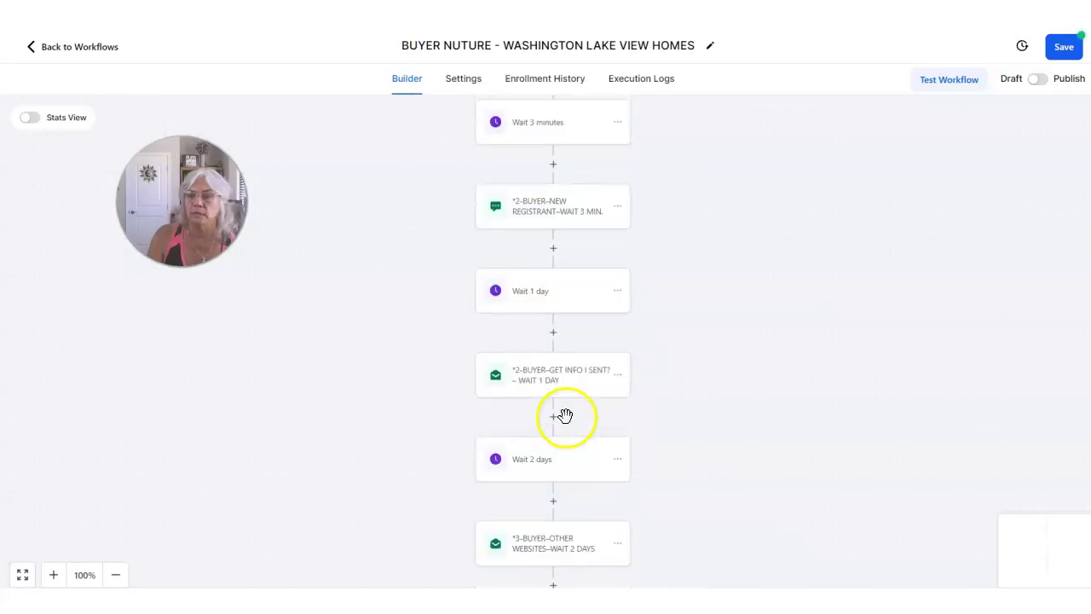
pyautogui.scroll(18, 714, 327)
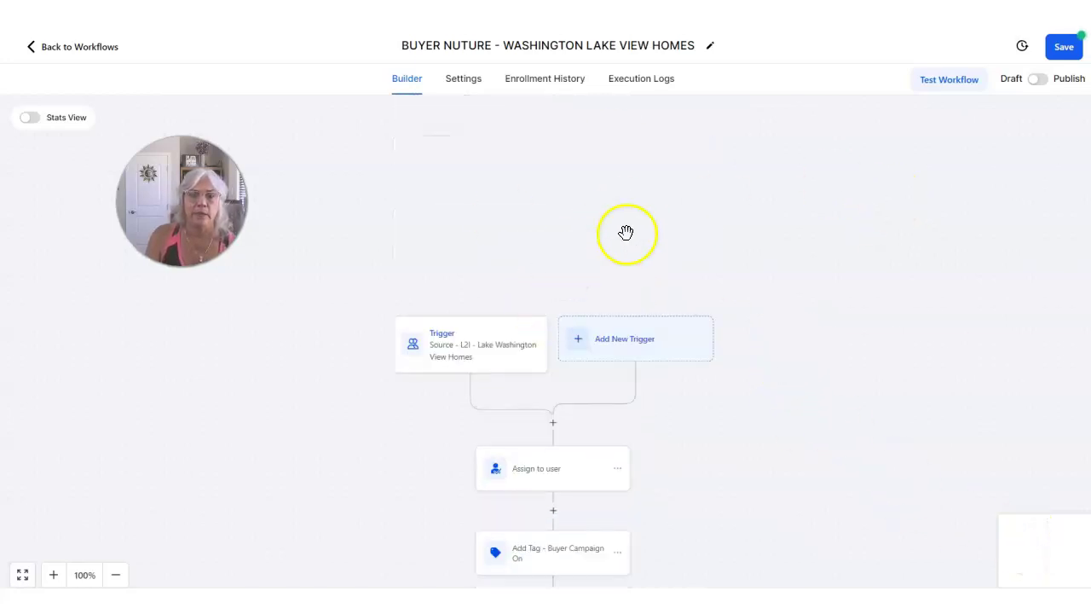
pyautogui.scroll(-2, 674, 247)
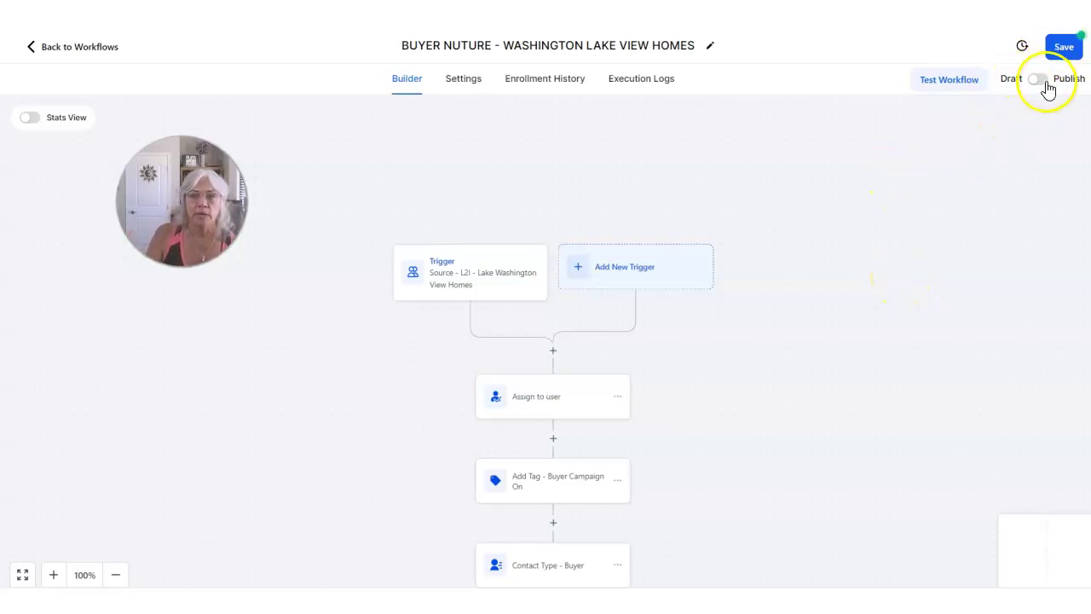
# Open the workflow settings and review the Communication options, including the time window and sender details
pyautogui.click(465, 81)
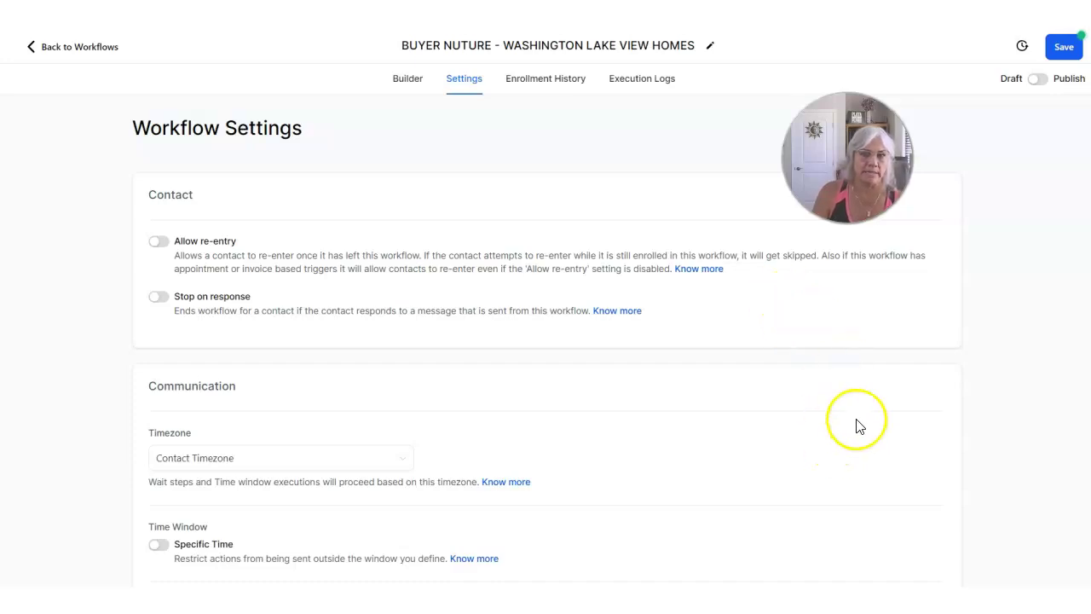
pyautogui.scroll(-1, 859, 418)
pyautogui.scroll(-3, 859, 416)
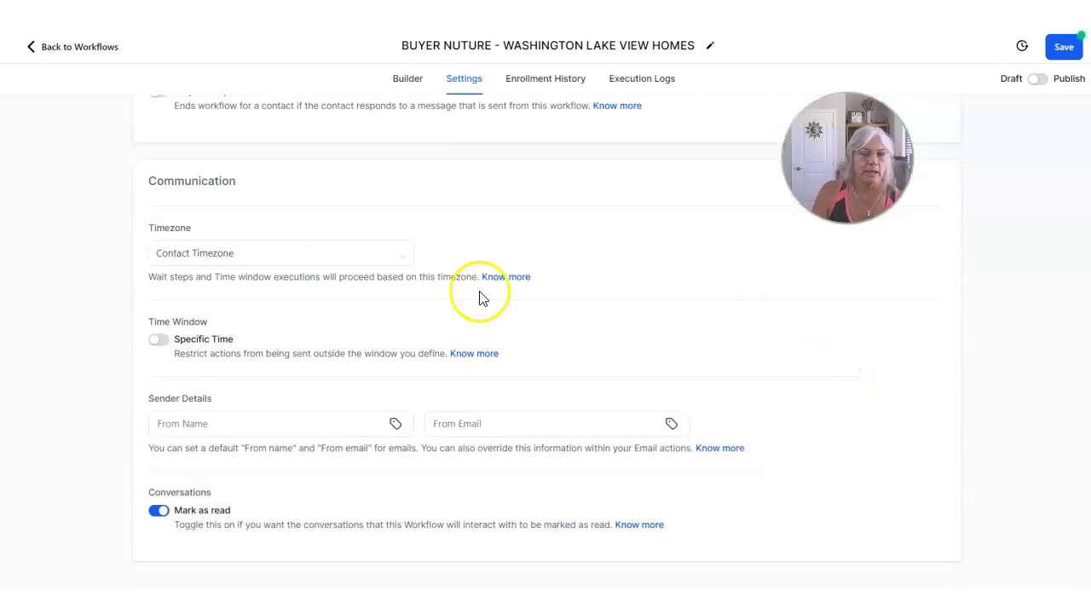
pyautogui.click(205, 424)
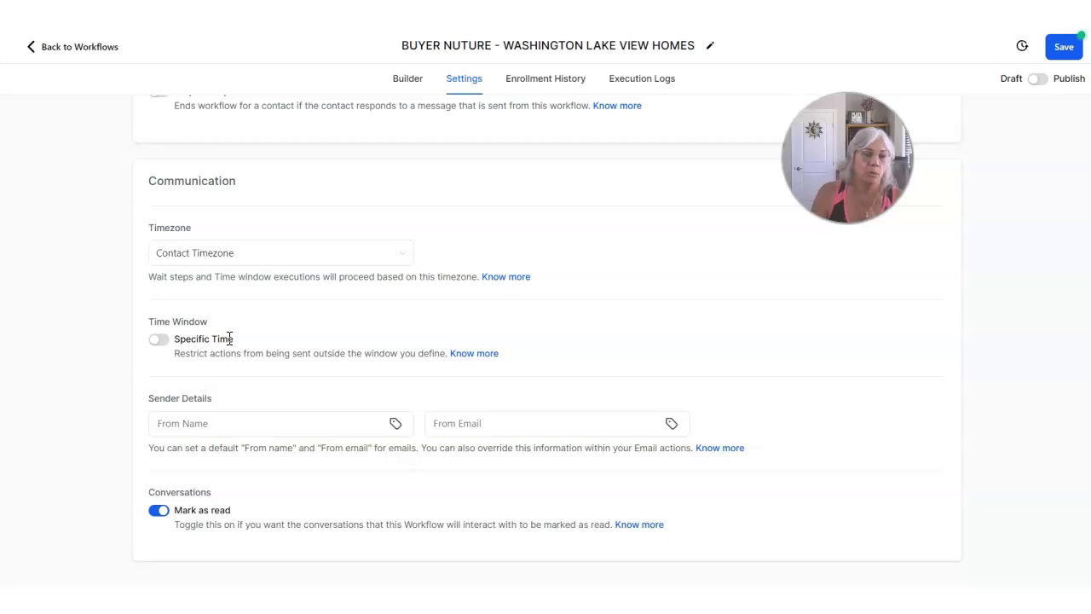
# Try the Specific Time window with Sunday and Saturday included, clear both days, and switch the window off again
pyautogui.click(162, 340)
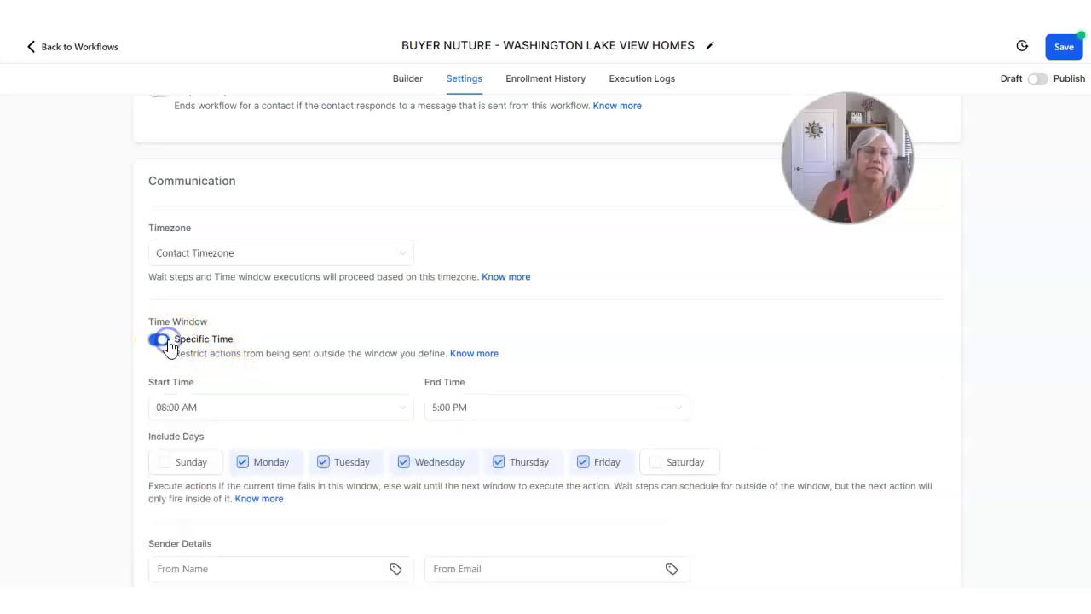
pyautogui.click(164, 462)
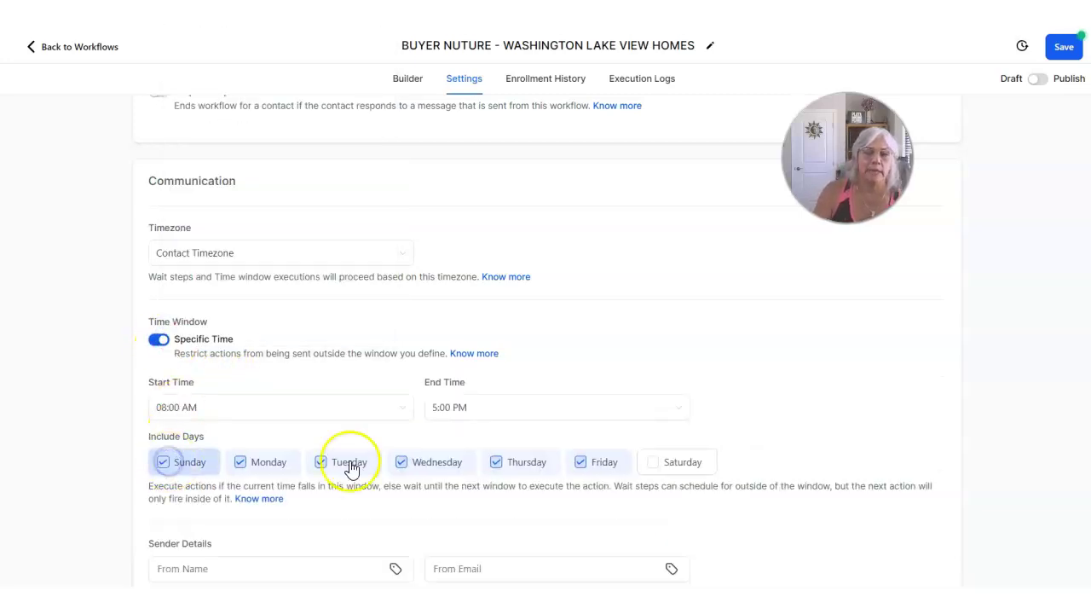
pyautogui.click(652, 462)
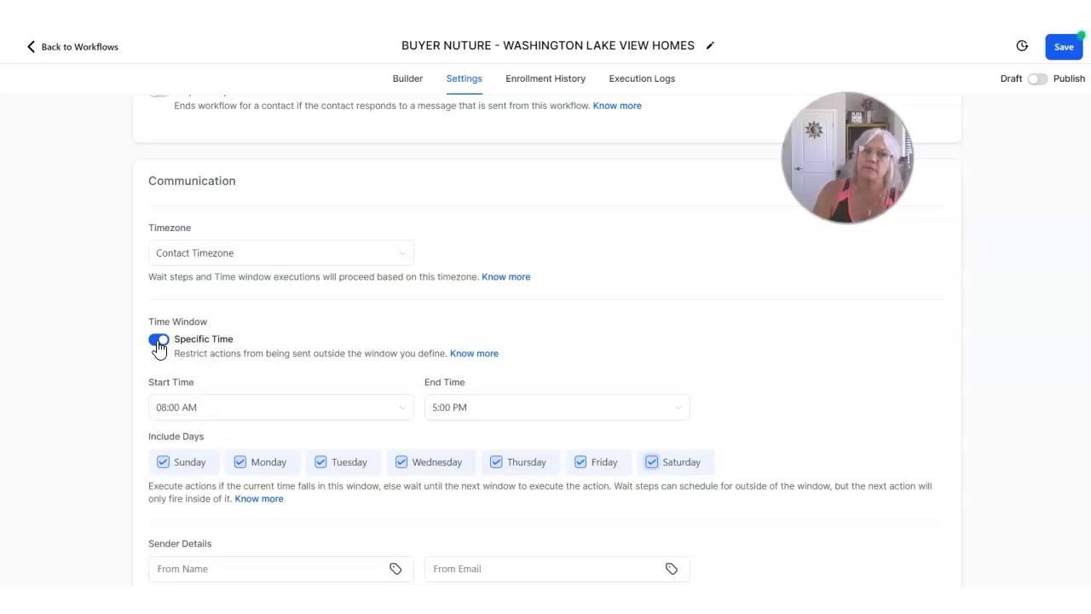
pyautogui.click(164, 461)
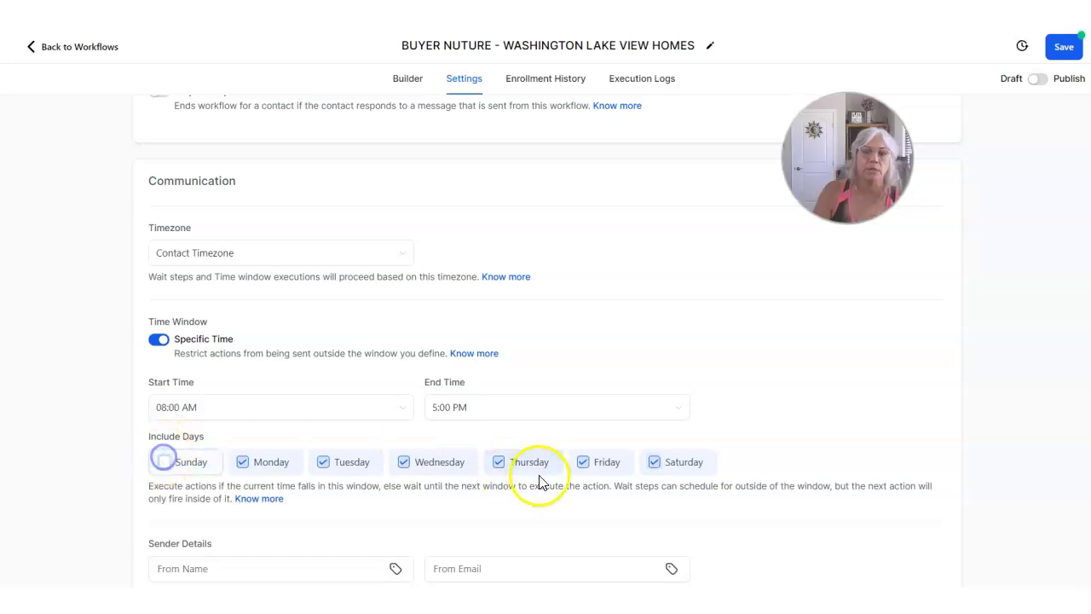
pyautogui.click(655, 462)
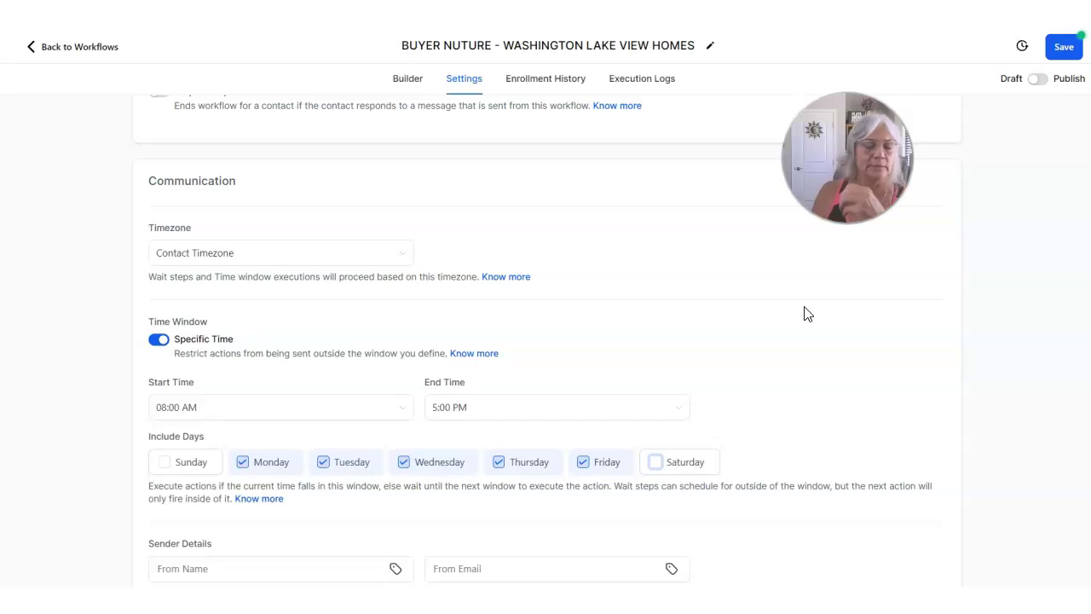
pyautogui.click(160, 339)
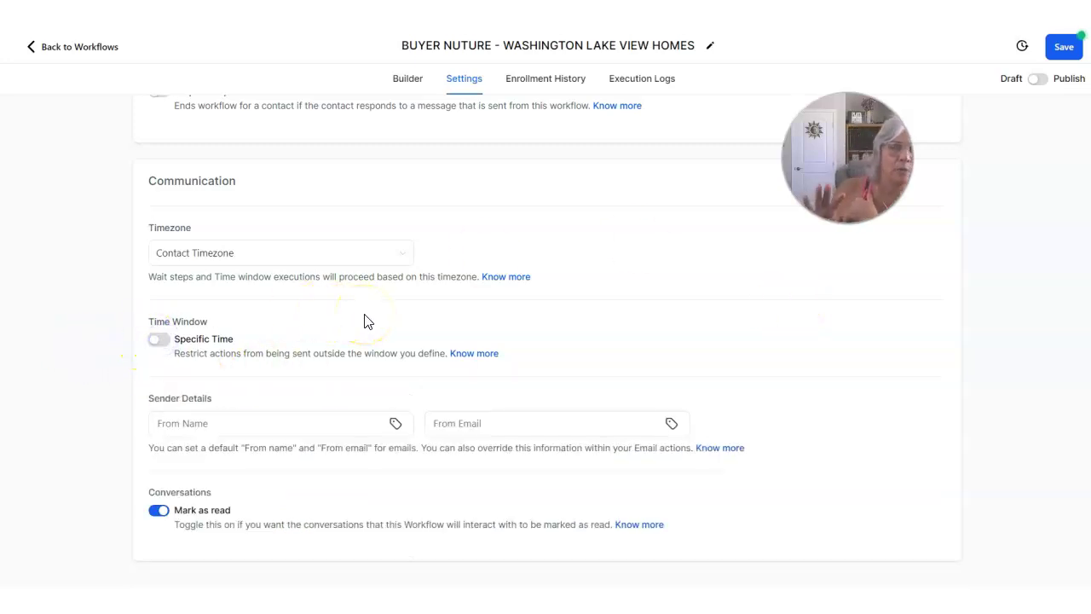
# Return to the workflow builder and review the steps from the trigger down to the first SMS and its following wait
pyautogui.click(516, 331)
pyautogui.scroll(3, 657, 262)
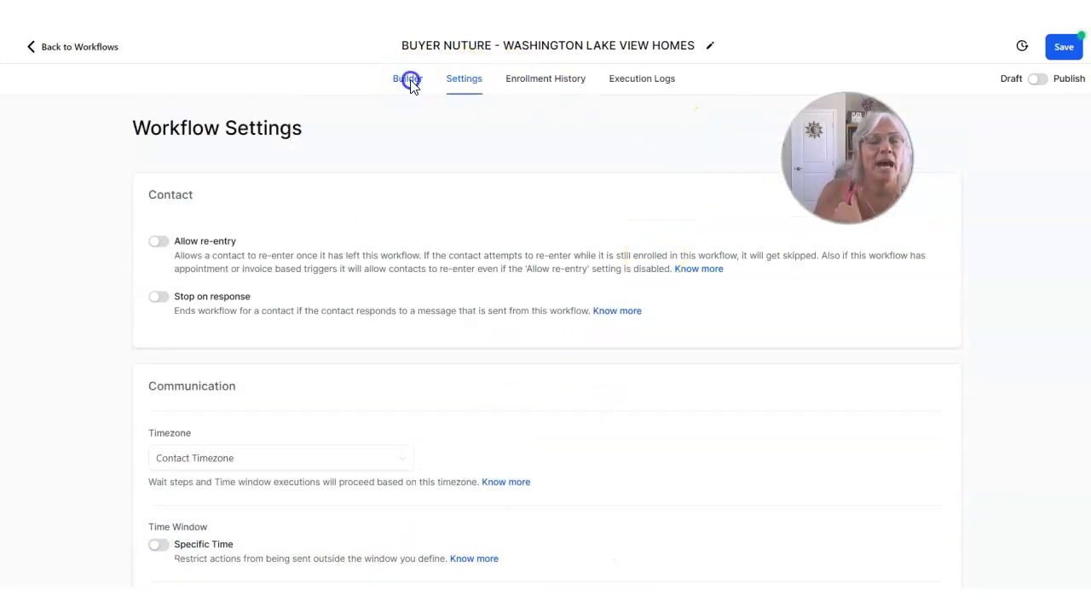
pyautogui.scroll(-1, 762, 414)
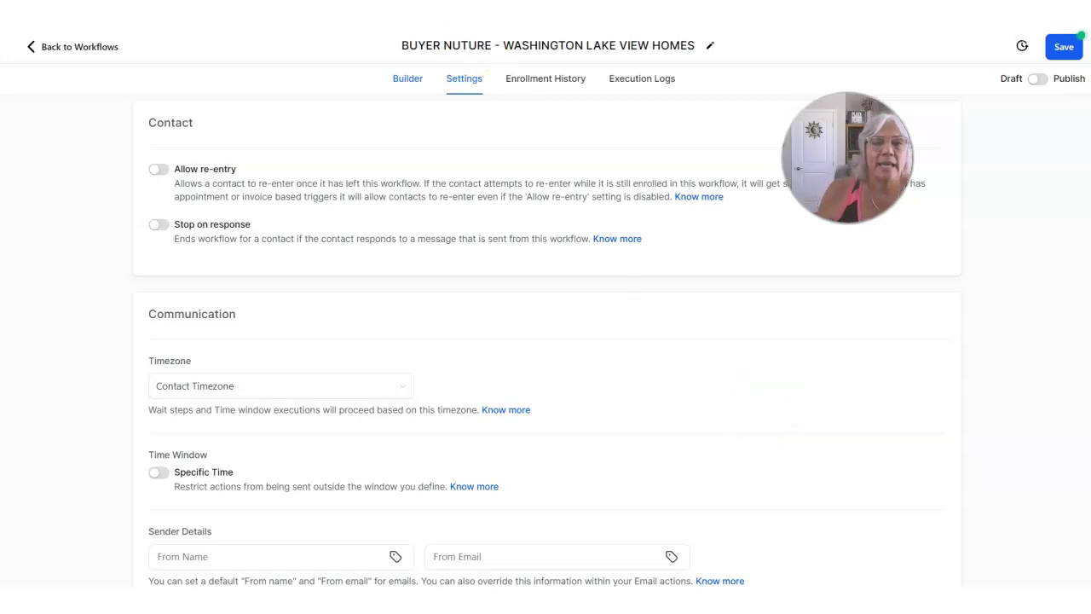
pyautogui.click(418, 81)
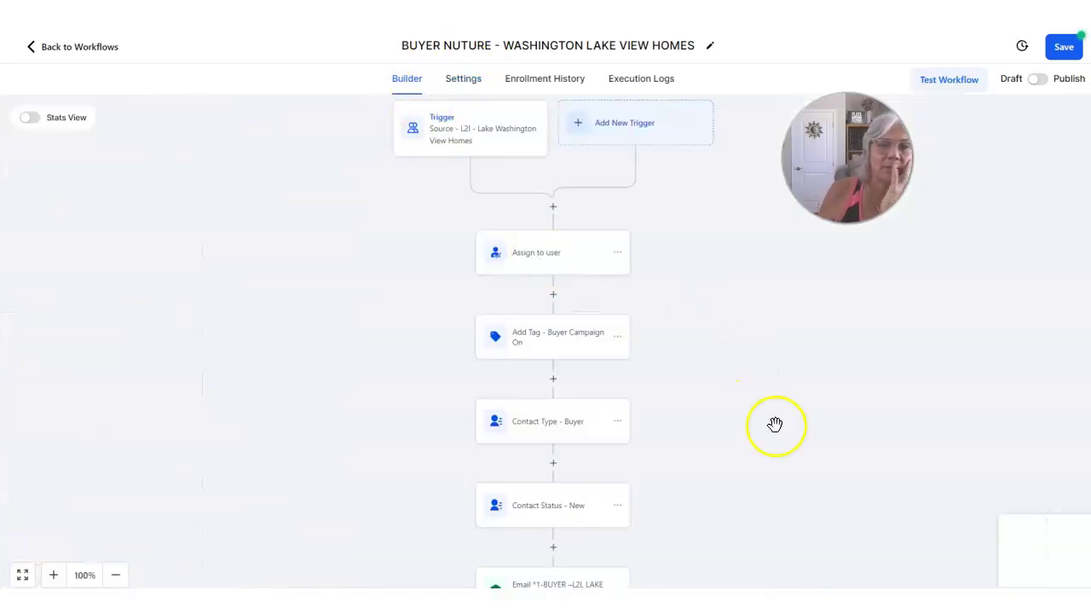
pyautogui.scroll(-1, 557, 419)
pyautogui.scroll(-1, 573, 427)
pyautogui.scroll(-2, 573, 427)
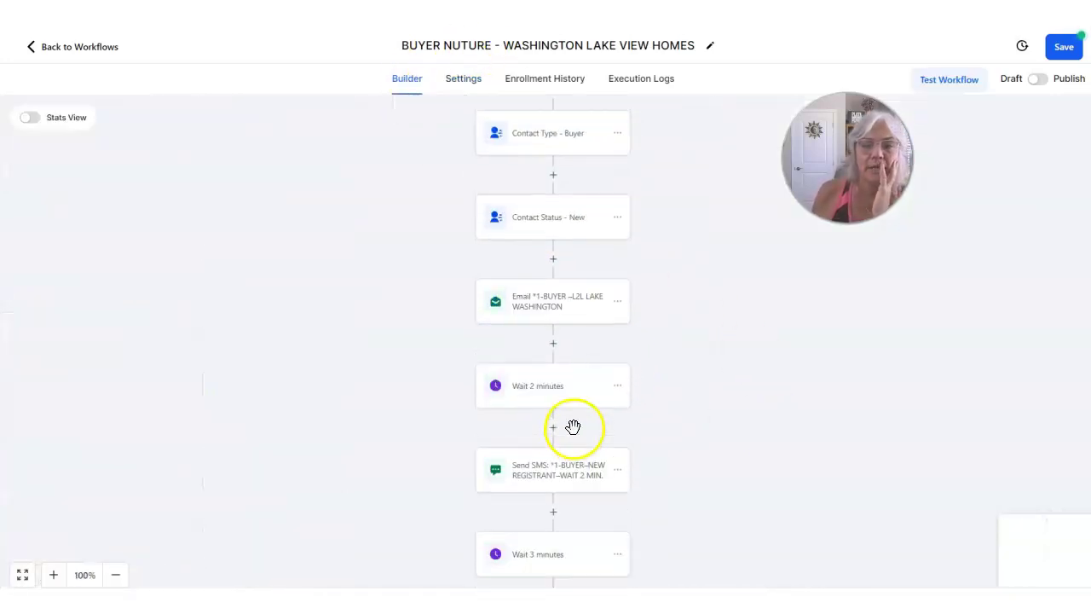
# Read the message in the "Send SMS: *1-BUYER–NEW REGISTRANT–WAIT 2 MIN." action and close it
pyautogui.scroll(-1, 576, 435)
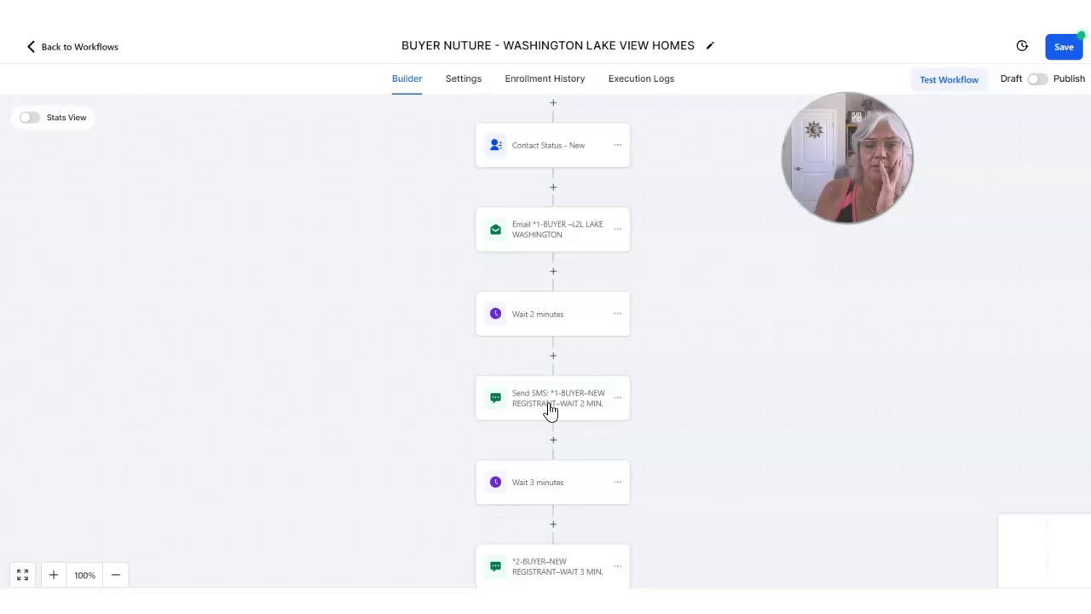
pyautogui.click(558, 405)
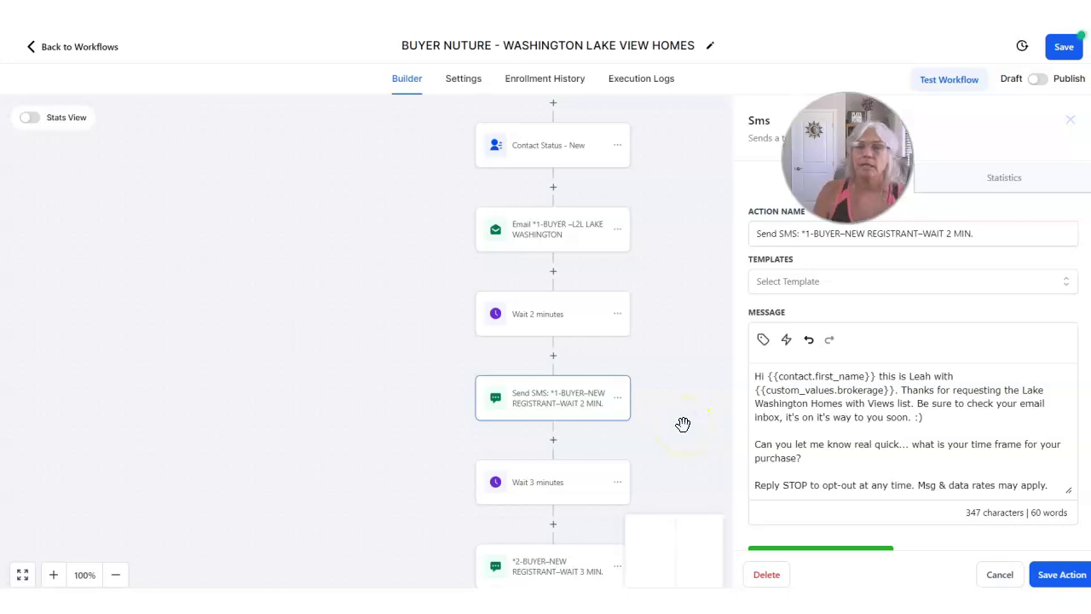
pyautogui.scroll(-1, 683, 423)
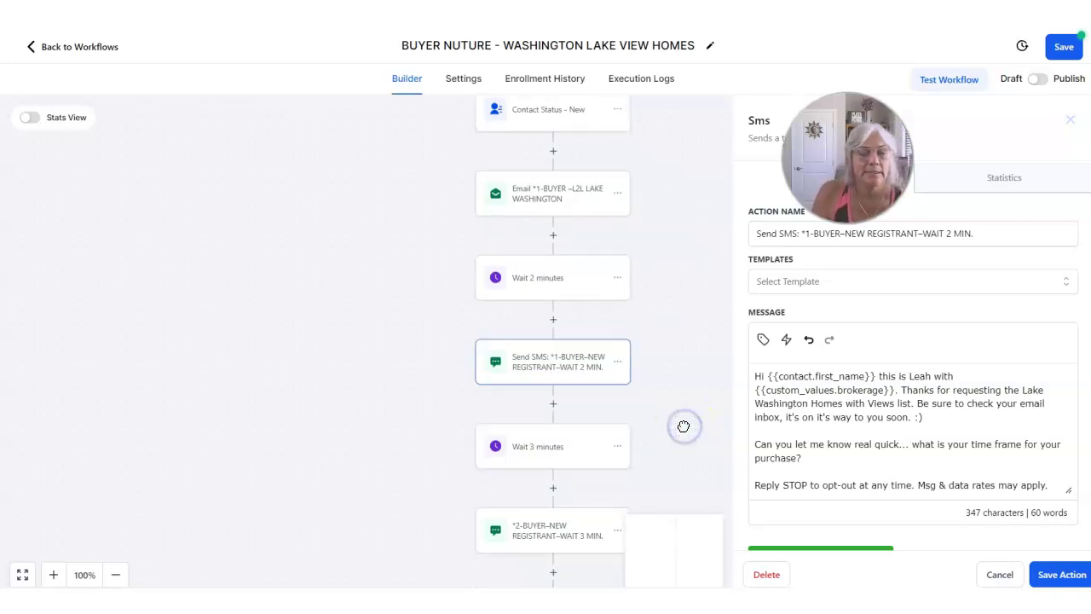
pyautogui.click(536, 531)
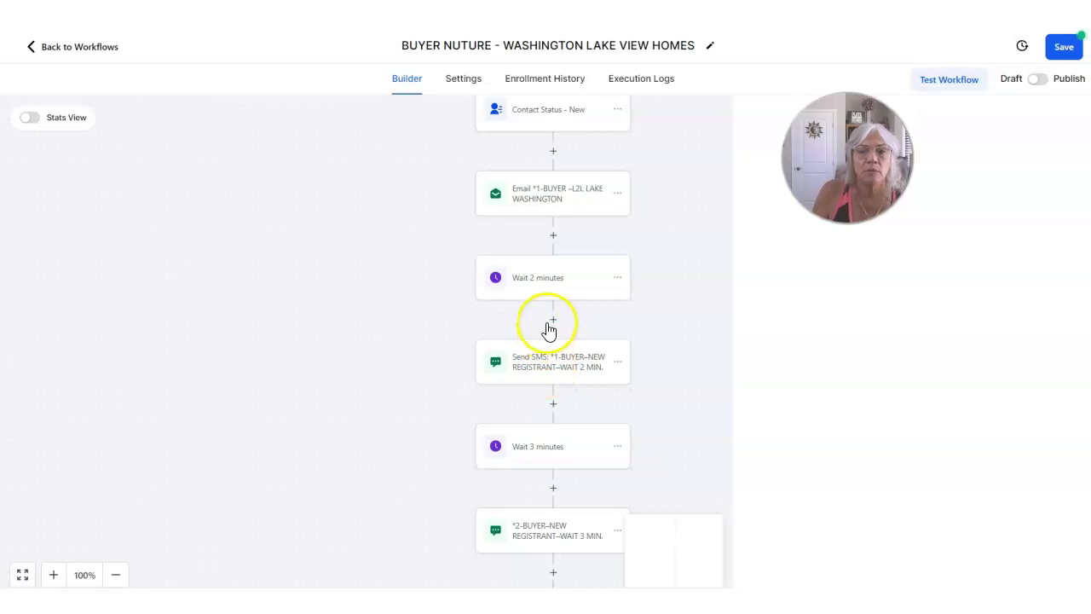
# Try the Advance Window option on the "Wait 2 minutes" action, switch it off again, and close the action
pyautogui.click(533, 281)
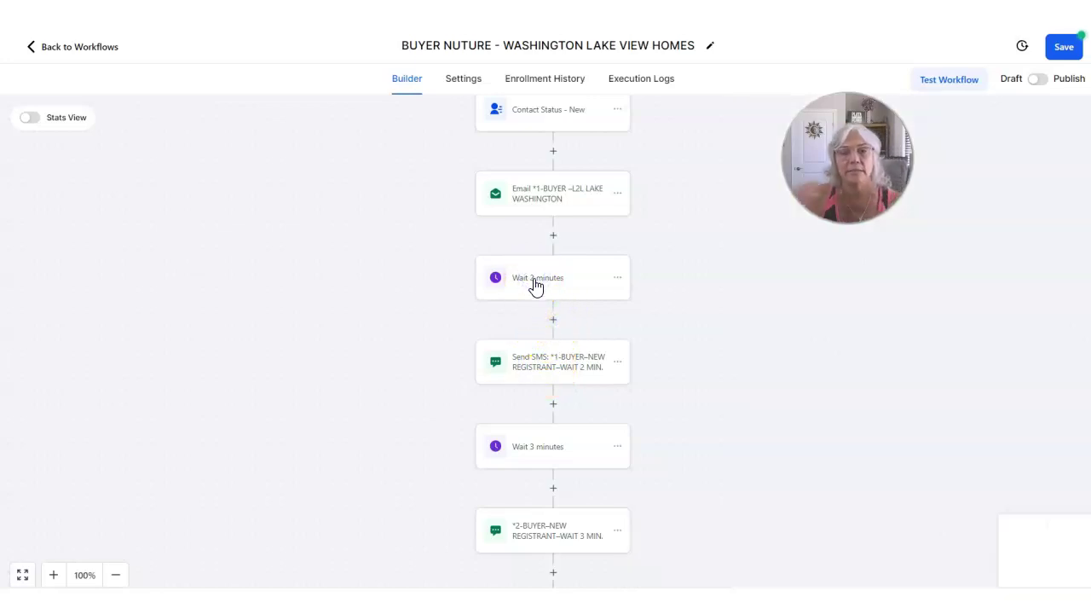
pyautogui.click(592, 299)
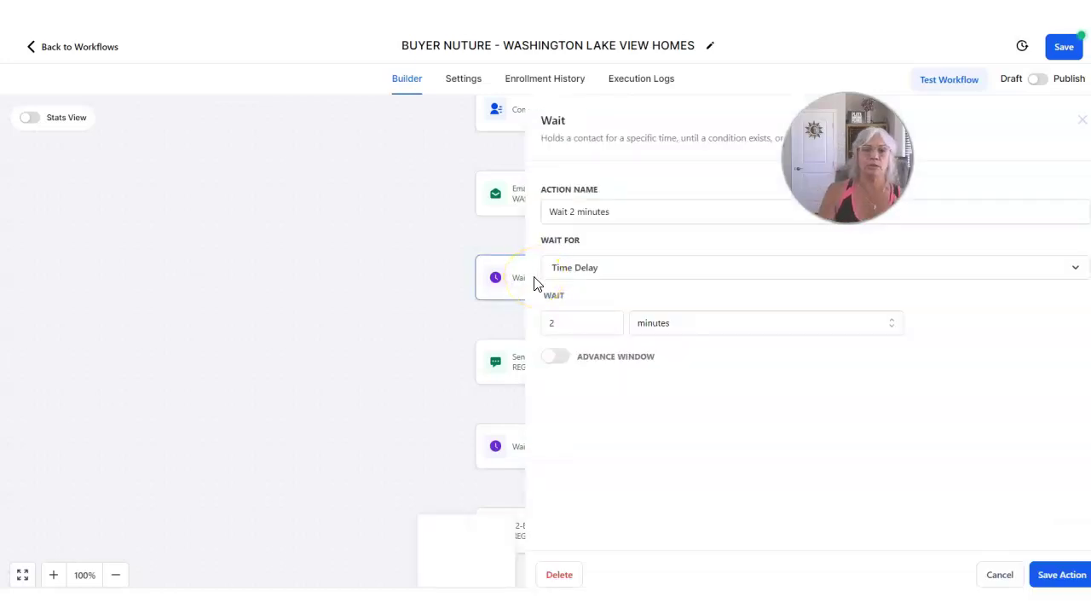
pyautogui.click(555, 356)
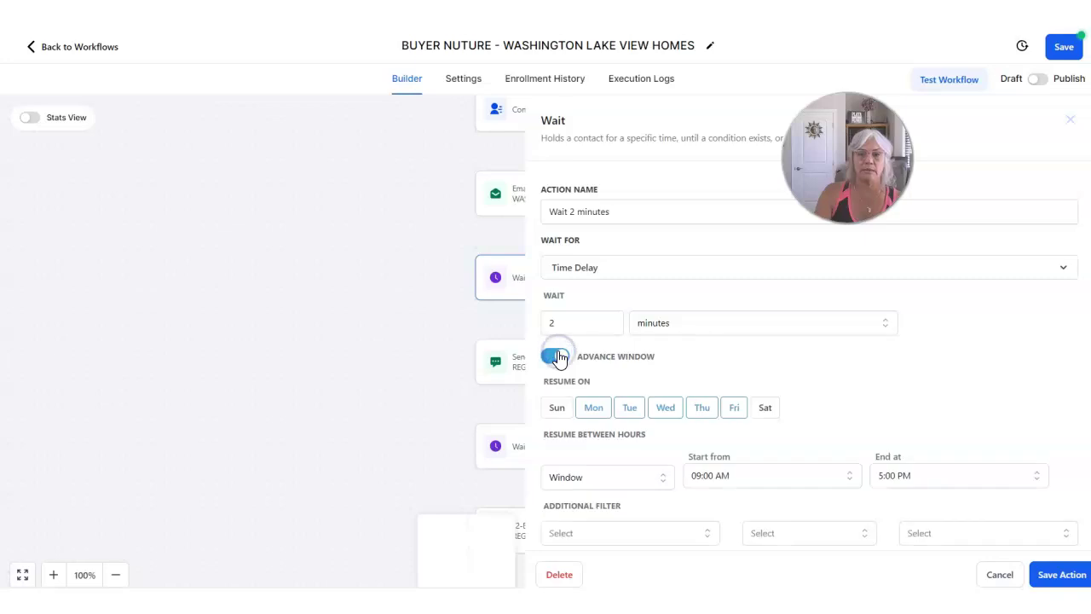
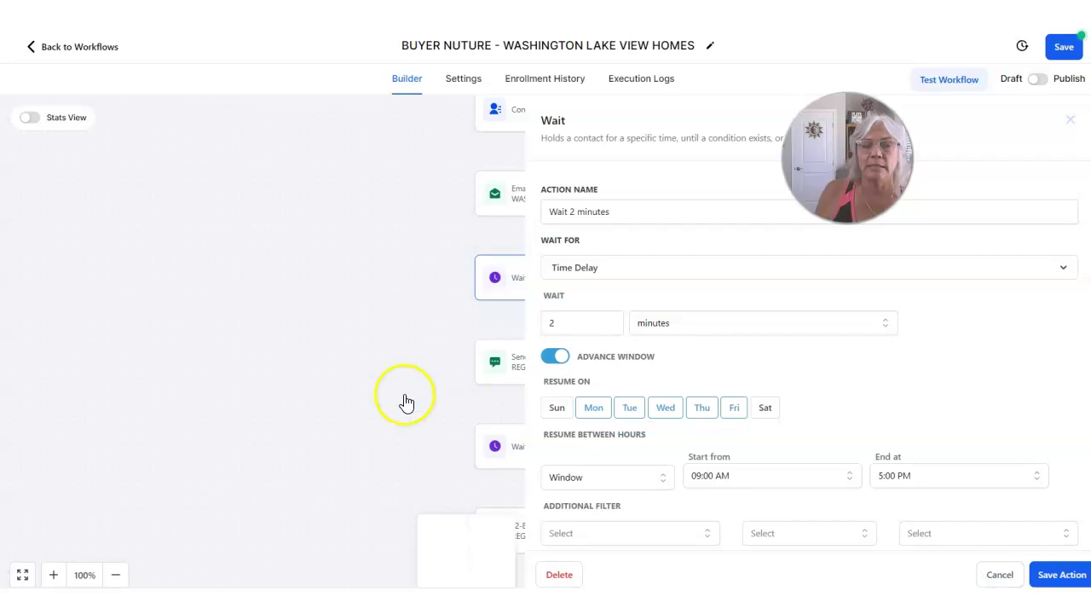
pyautogui.click(556, 364)
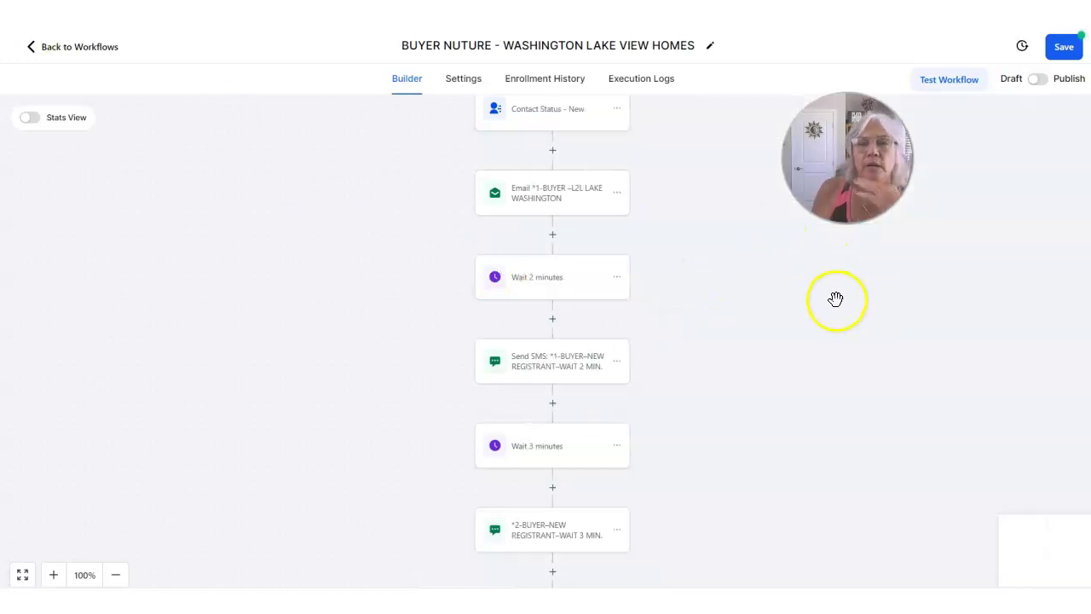
# Review the workflow's enrollment history, execution logs, and its Draft/Publish state
pyautogui.scroll(1, 835, 295)
pyautogui.scroll(1, 689, 222)
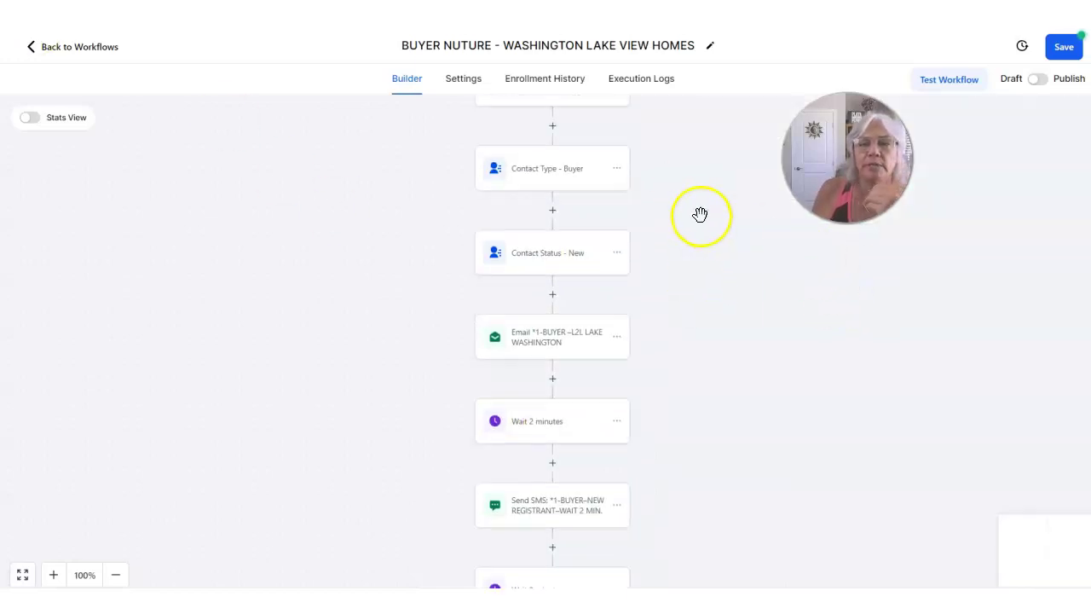
pyautogui.click(546, 79)
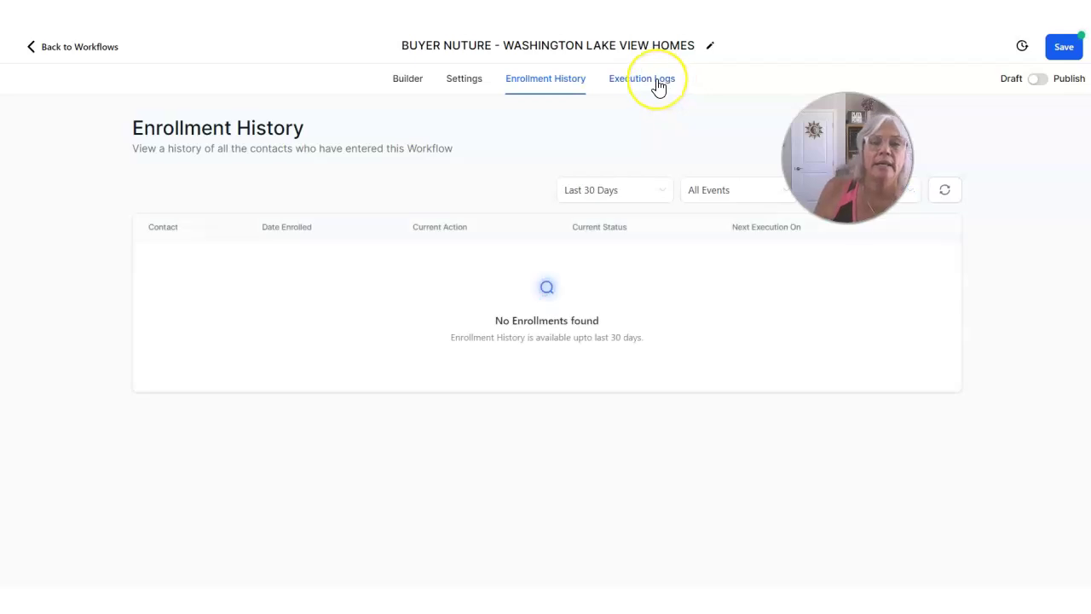
pyautogui.click(658, 81)
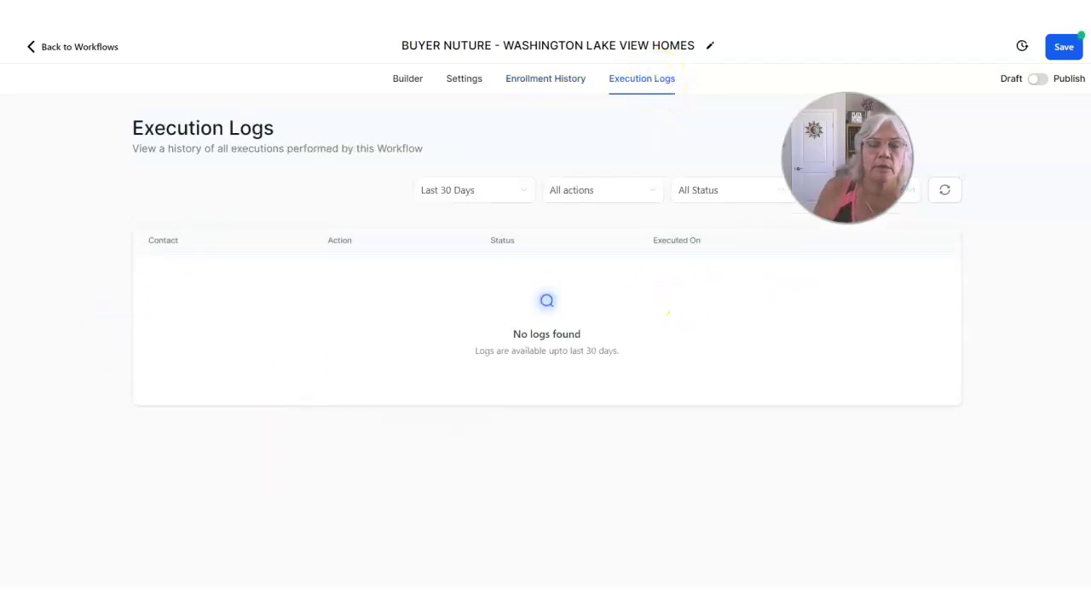
pyautogui.moveTo(848, 170); pyautogui.dragTo(344, 255)
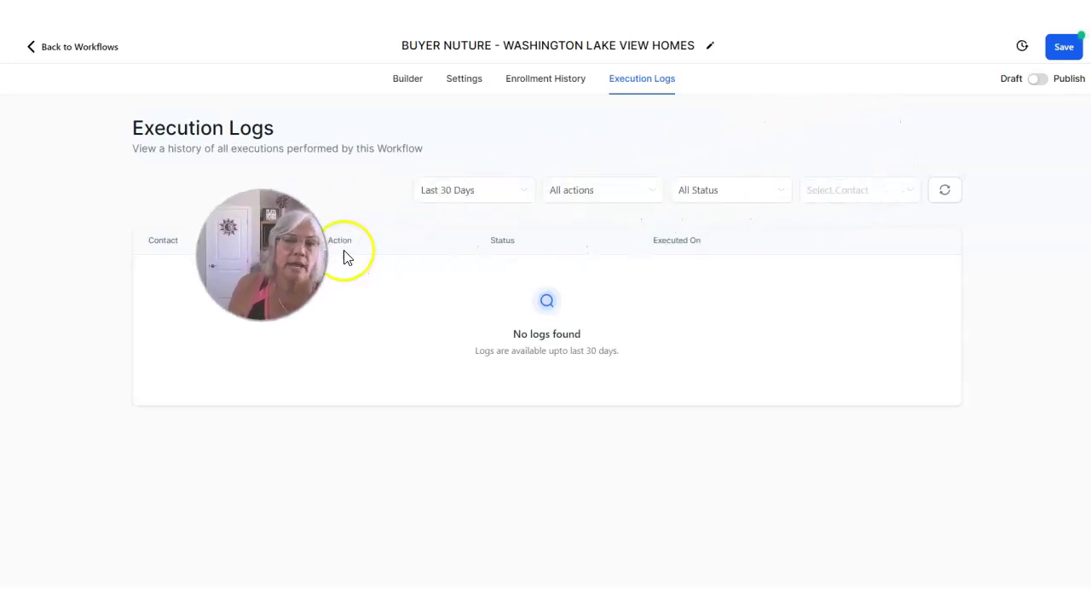
pyautogui.click(1039, 83)
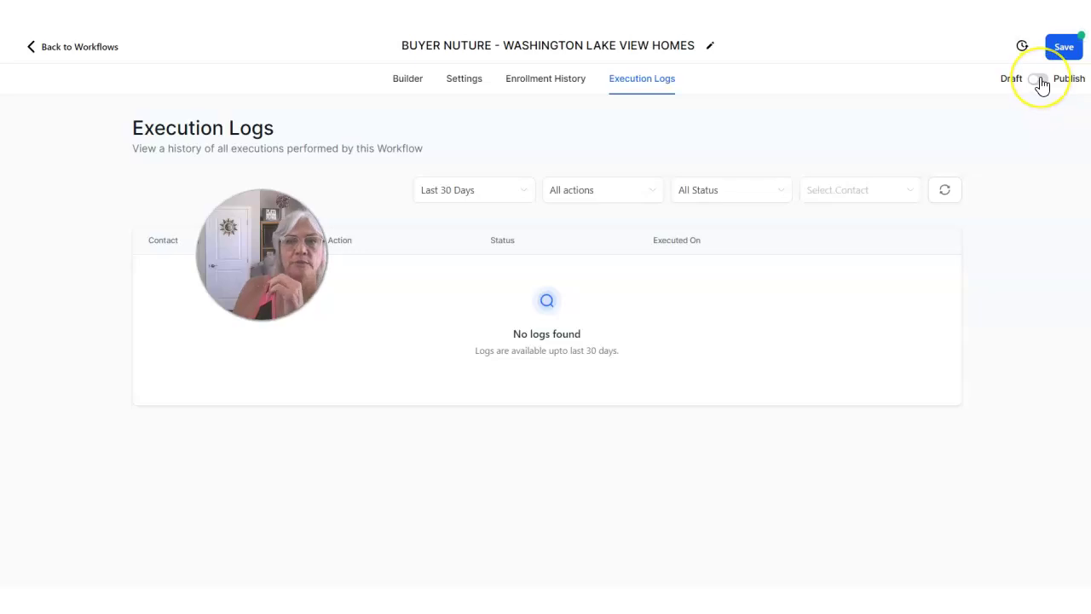
pyautogui.click(1044, 106)
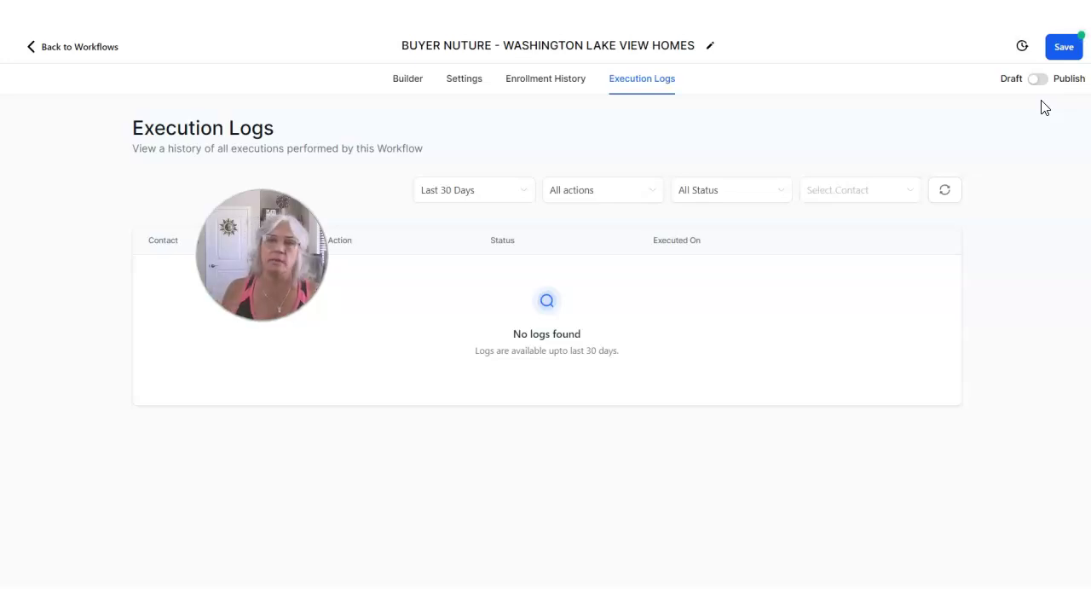
# Save the changes to the Washington Lake view homes workflow as a draft and return to the workflow list
pyautogui.click(32, 48)
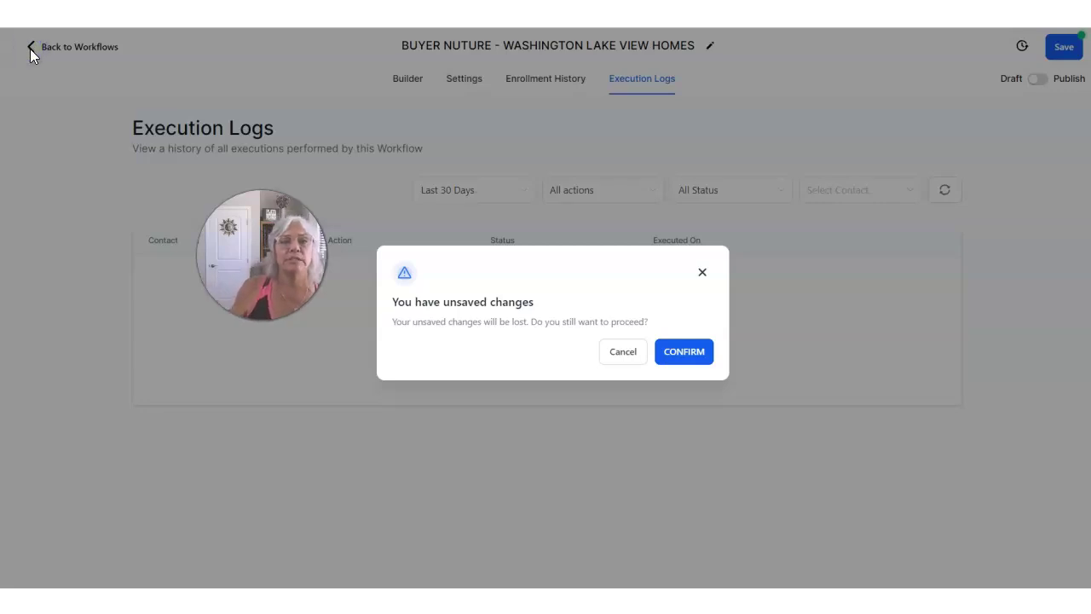
pyautogui.click(622, 352)
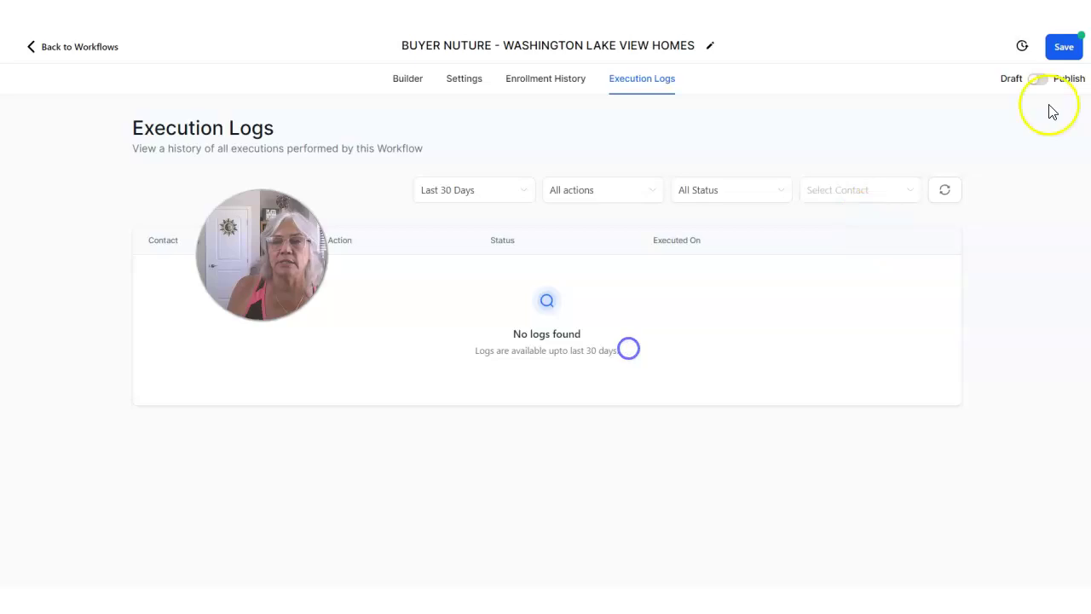
pyautogui.click(1058, 57)
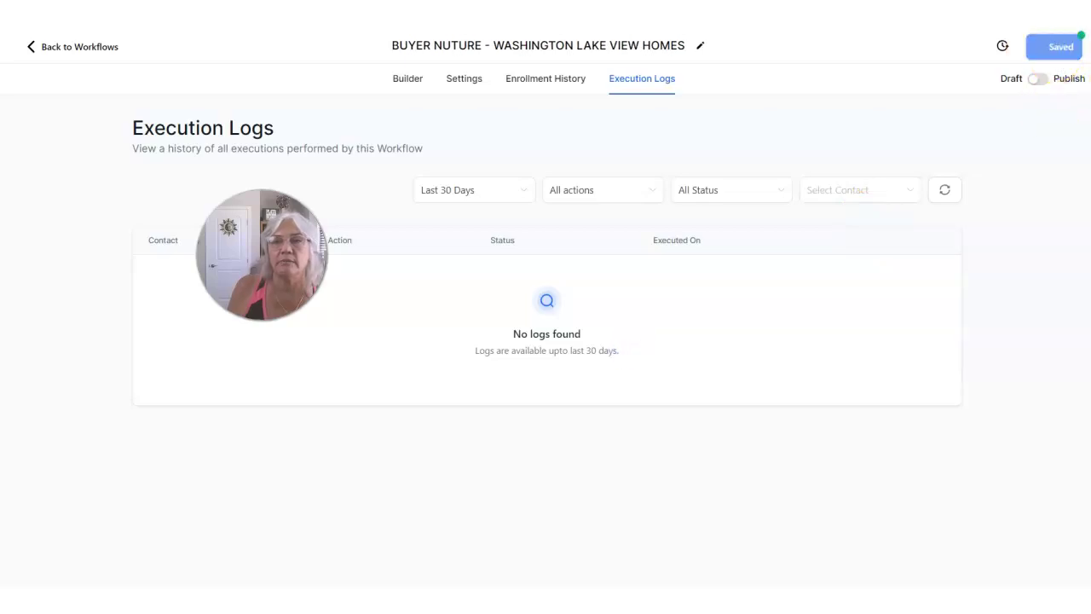
pyautogui.click(32, 53)
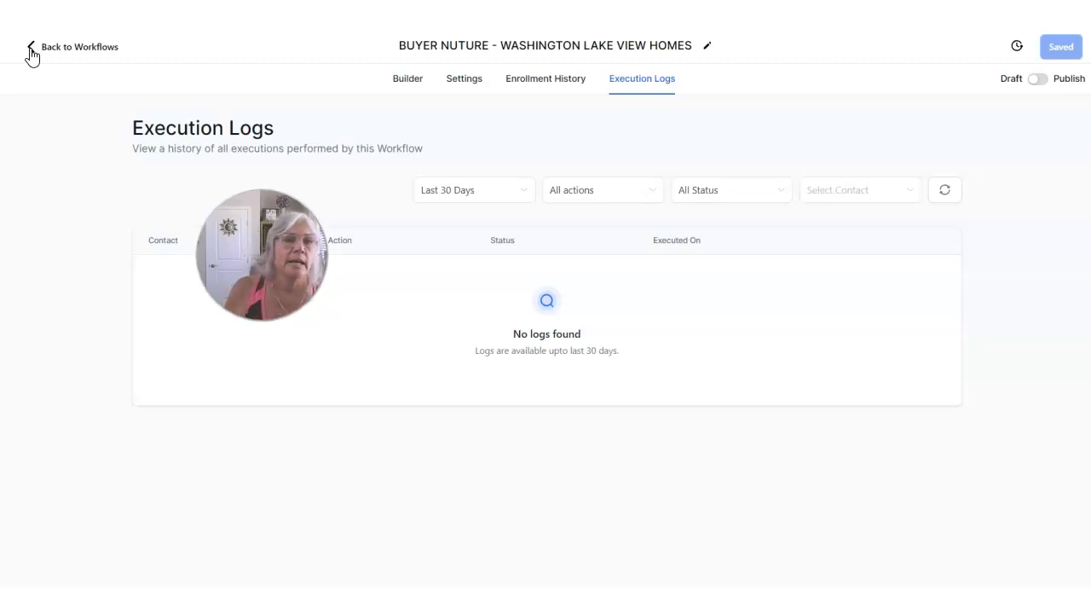
pyautogui.click(33, 54)
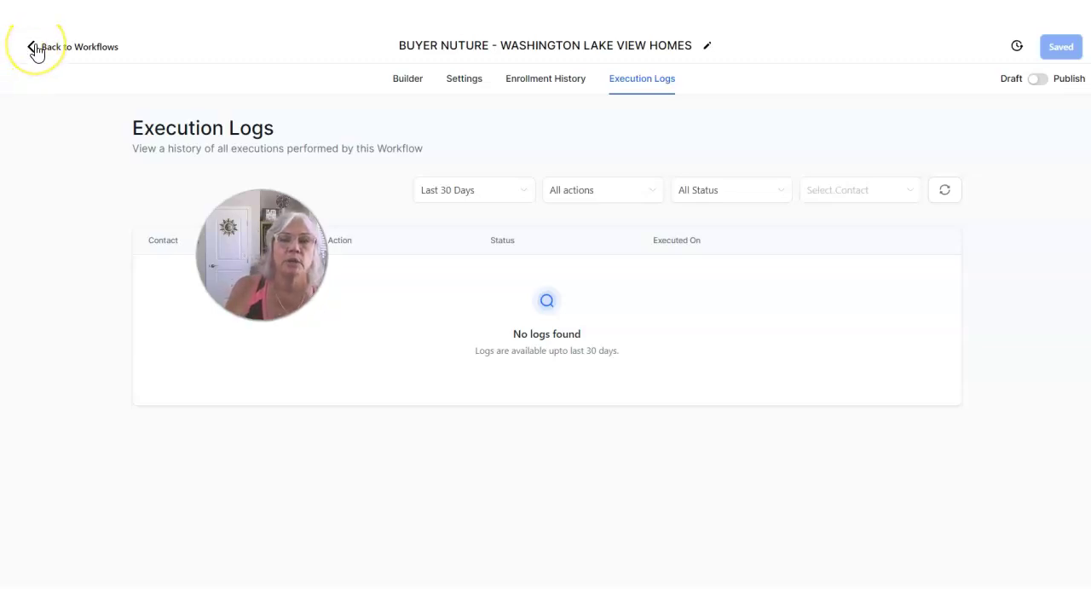
pyautogui.click(35, 51)
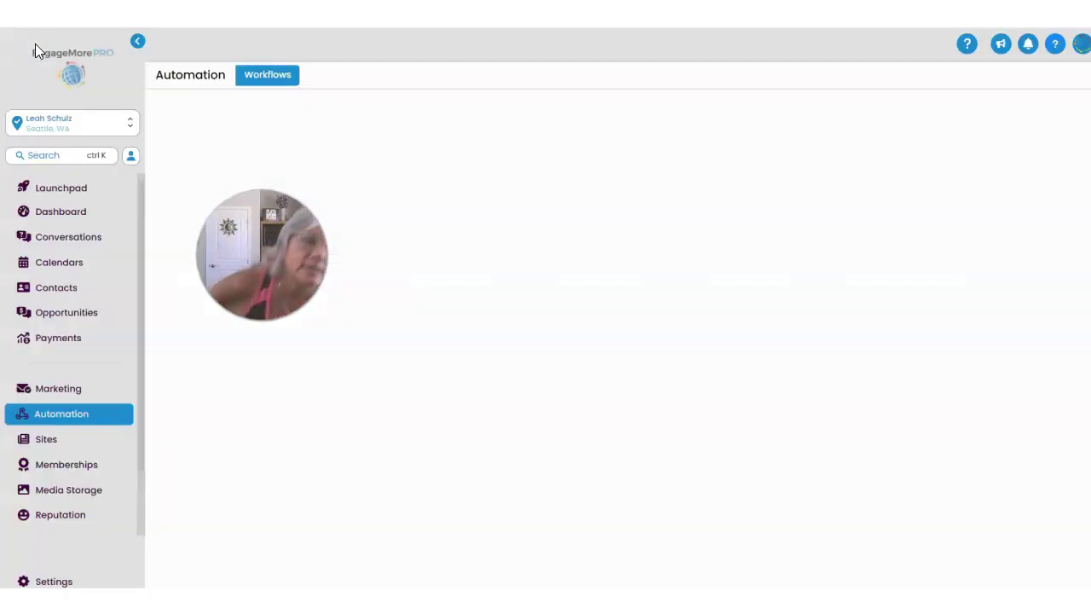
# Search the workflows for "washingt" and open "RECURRING LISTING CAMPAIGN - LAKE WASHINGTON W/VIEWS"
pyautogui.click(356, 236)
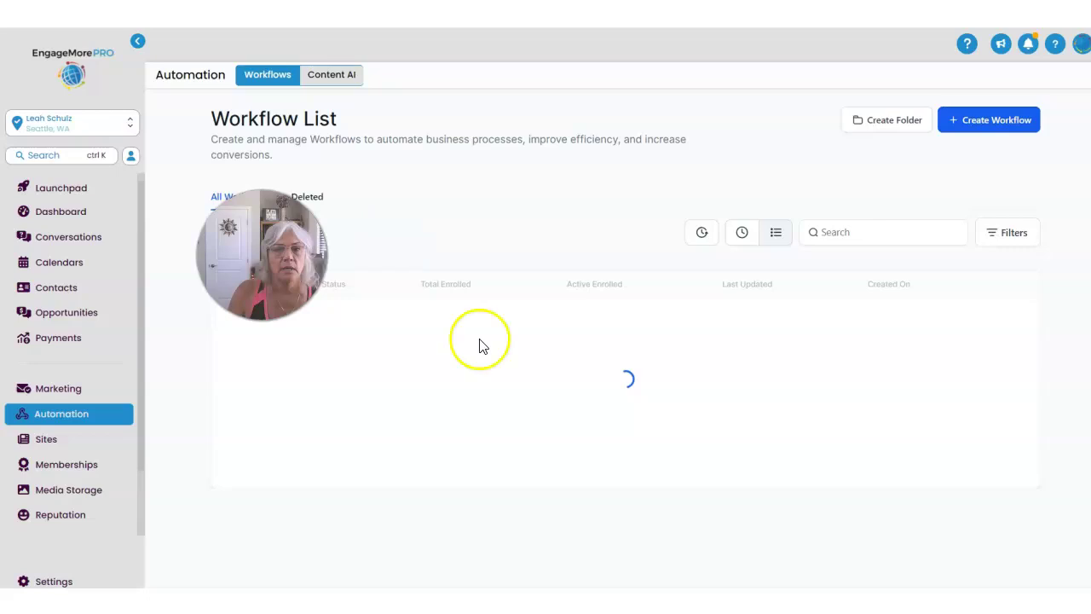
pyautogui.scroll(-1, 448, 491)
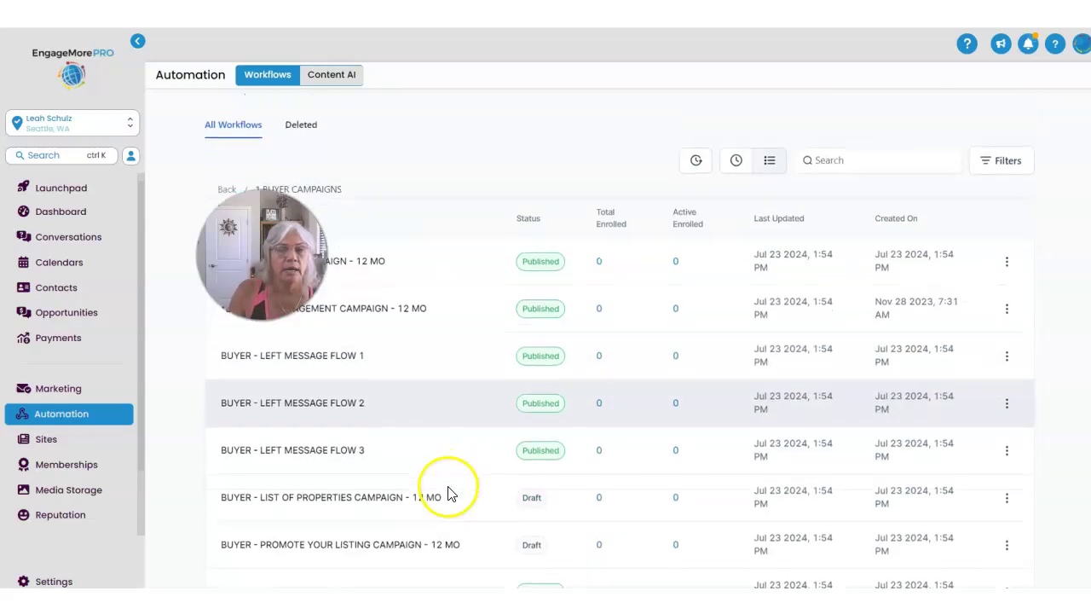
pyautogui.click(868, 156)
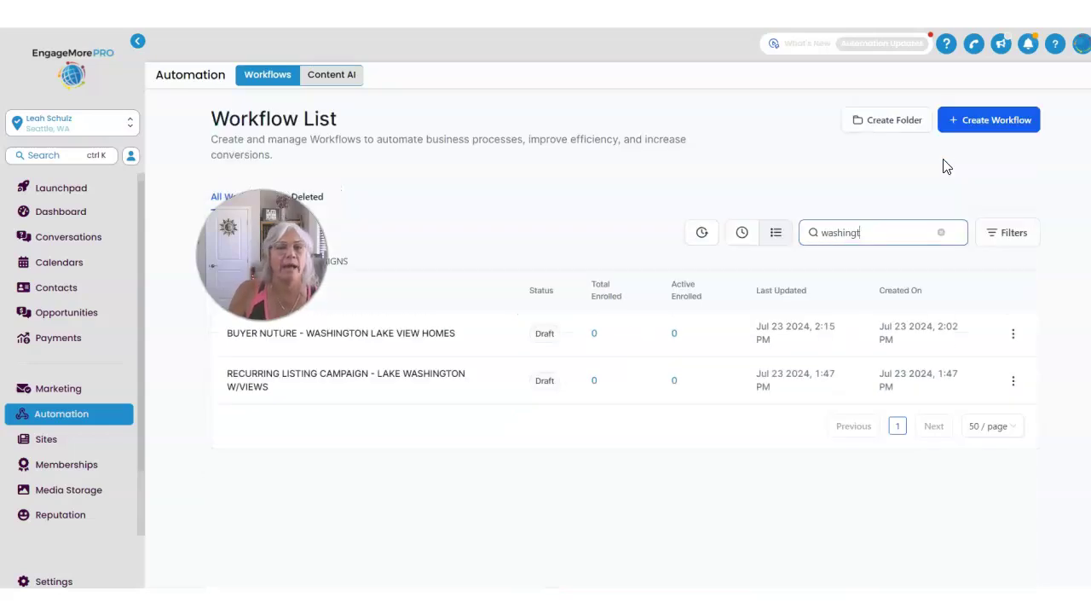
pyautogui.click(381, 373)
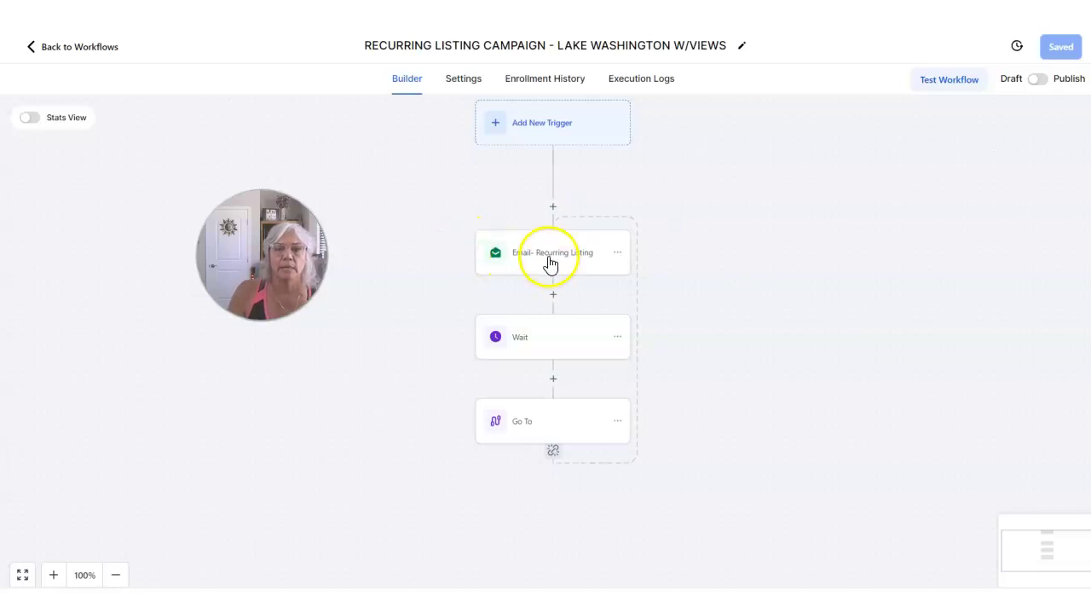
# Set the Wait action's time delay to 3 days, rename it "Wait 3 Days", and save the action
pyautogui.click(523, 345)
pyautogui.moveTo(592, 324); pyautogui.dragTo(502, 328)
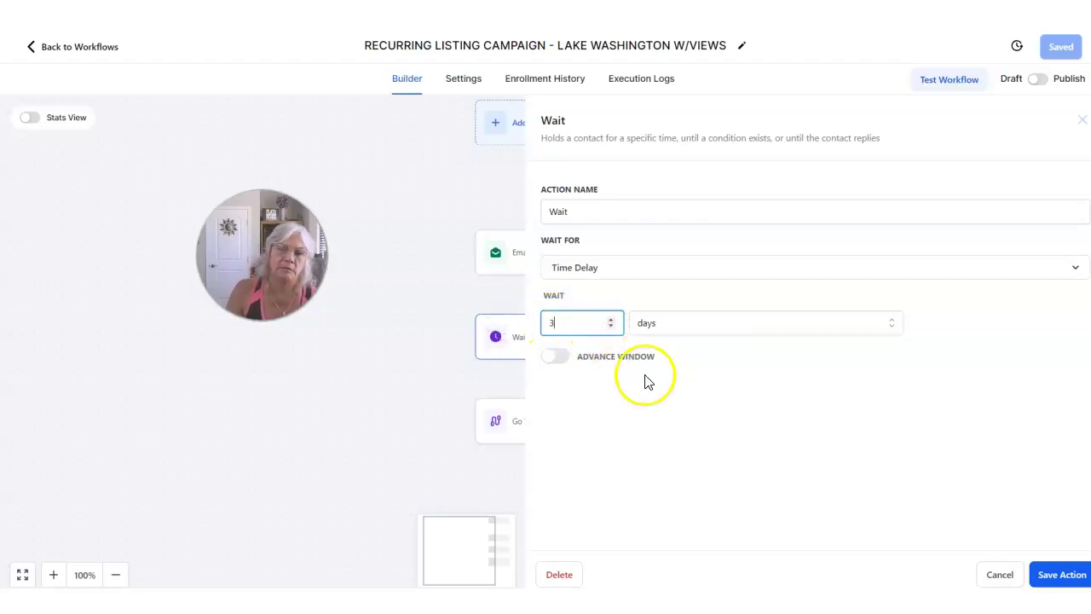
pyautogui.click(627, 211)
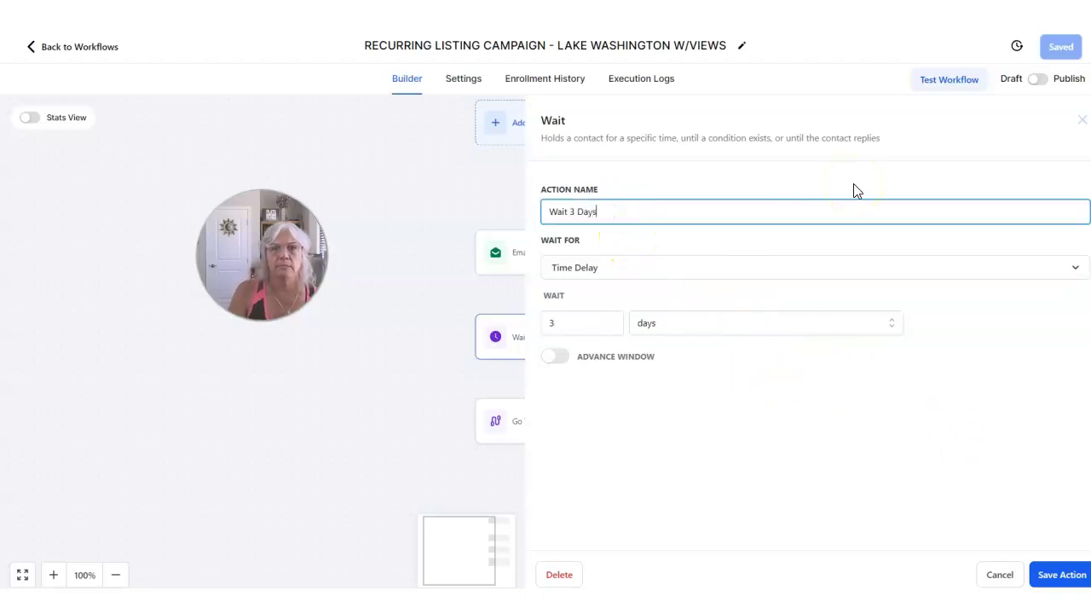
pyautogui.click(1061, 573)
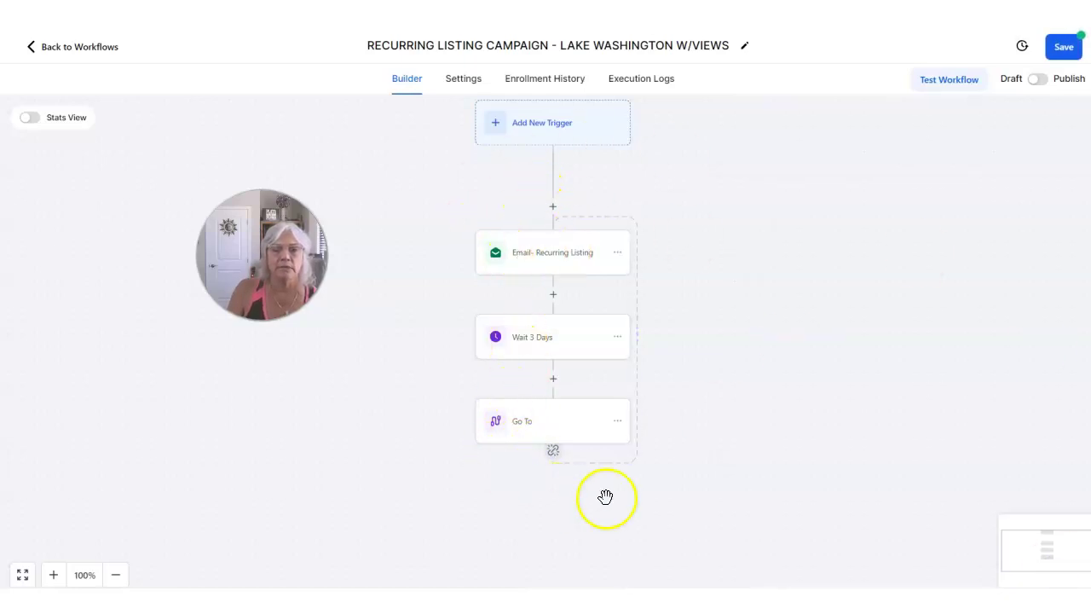
# Add a Contact Changed trigger to the recurring listing campaign workflow
pyautogui.click(543, 125)
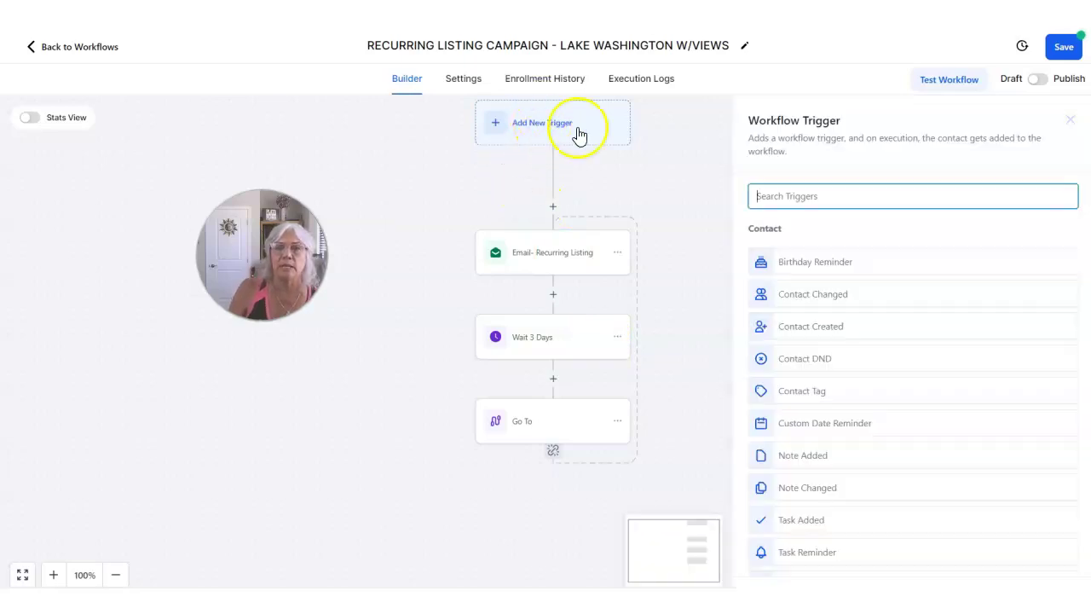
pyautogui.click(823, 298)
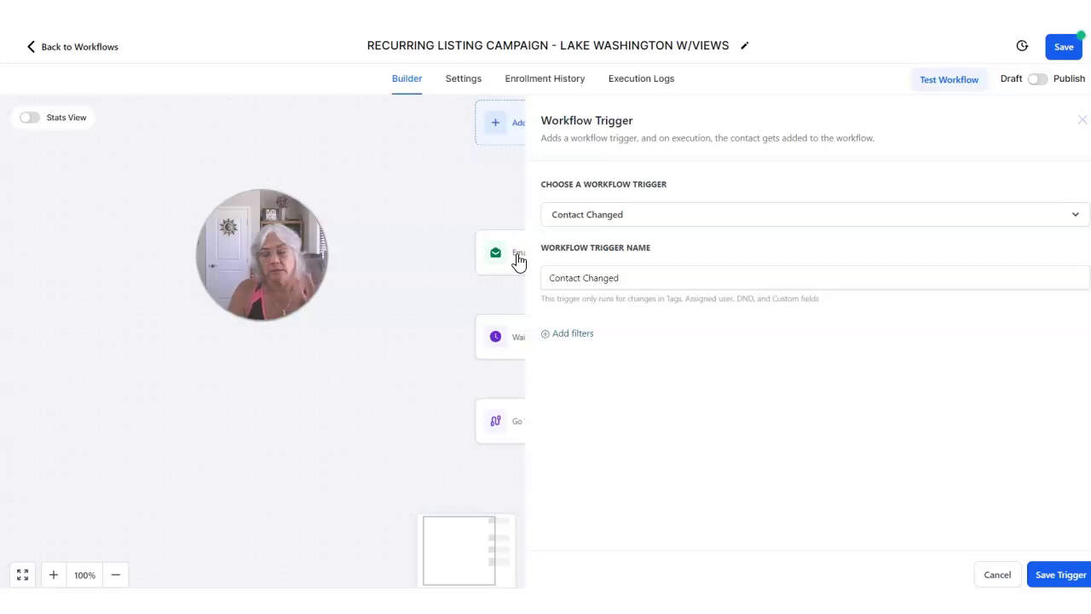
pyautogui.click(638, 219)
pyautogui.click(638, 217)
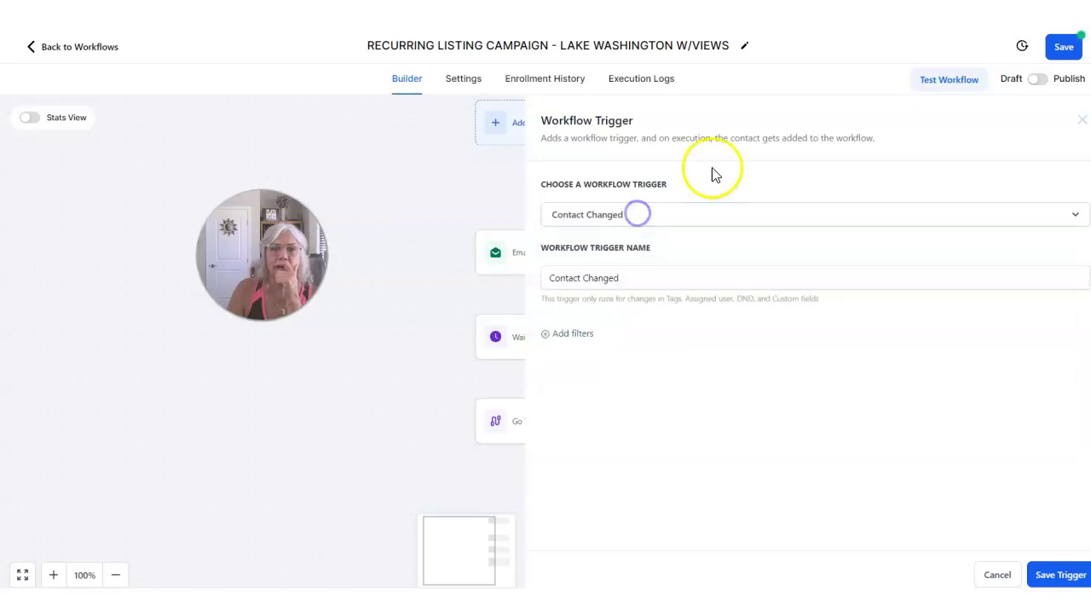
pyautogui.click(623, 276)
# Filter the Contact Changed trigger by Source Dropdown, Added, Lake Washington View Home, and save the trigger
pyautogui.click(563, 333)
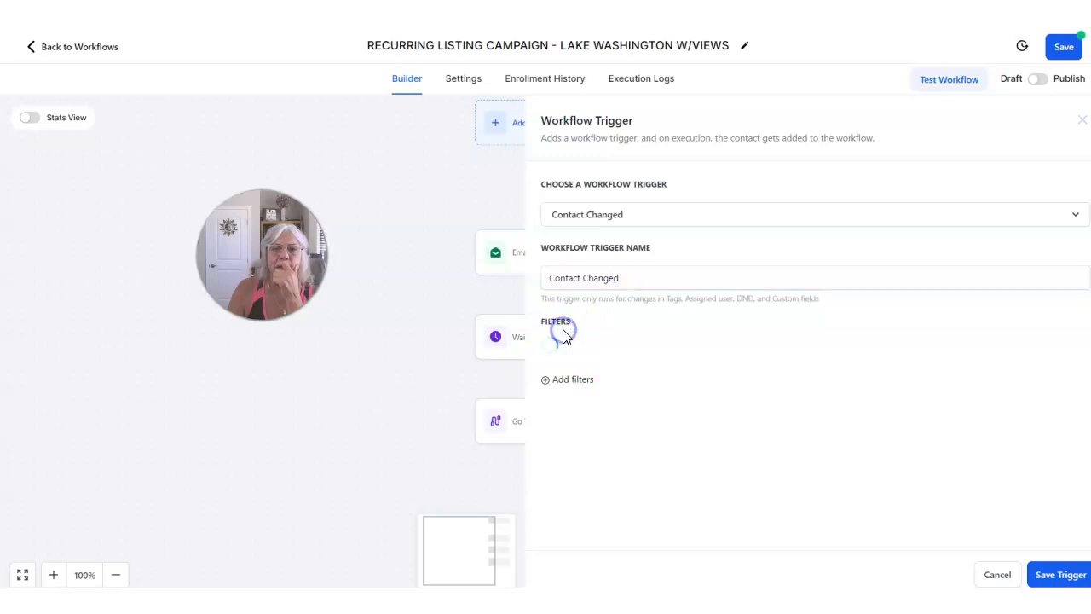
pyautogui.click(601, 349)
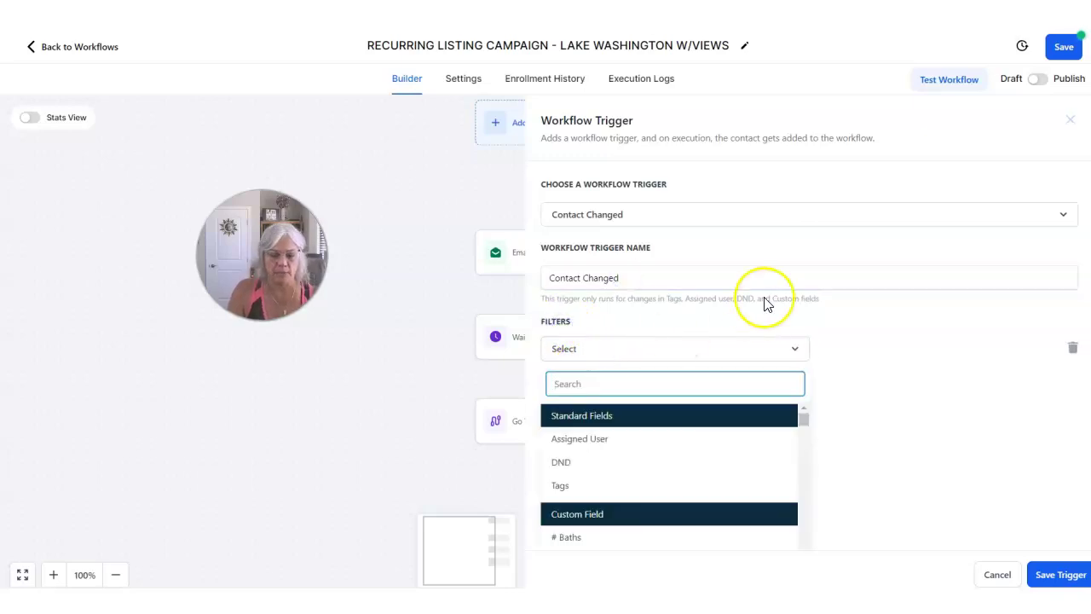
pyautogui.write('sour')
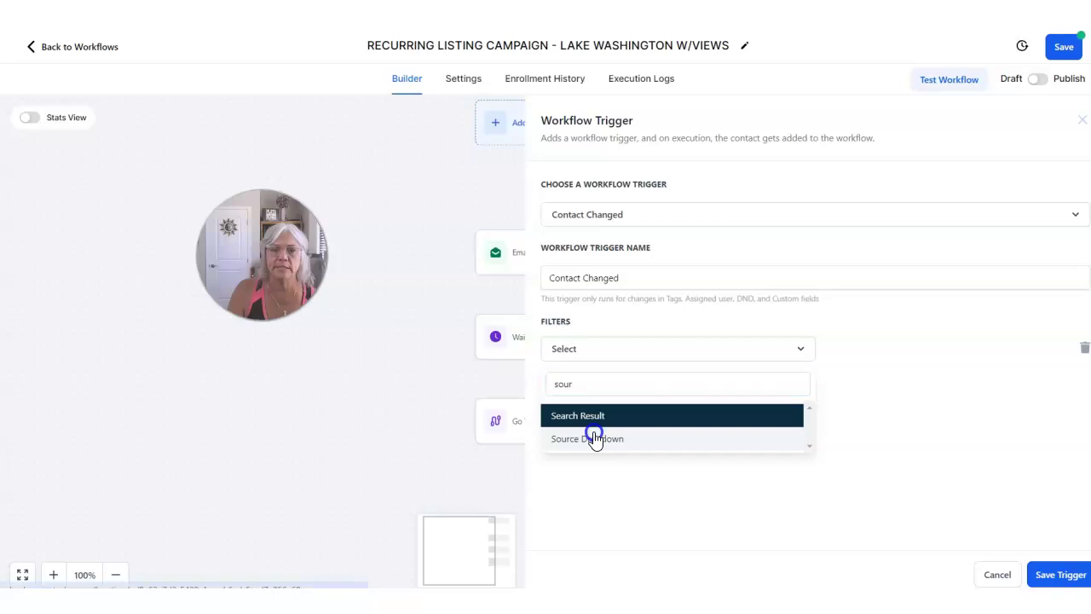
pyautogui.click(591, 438)
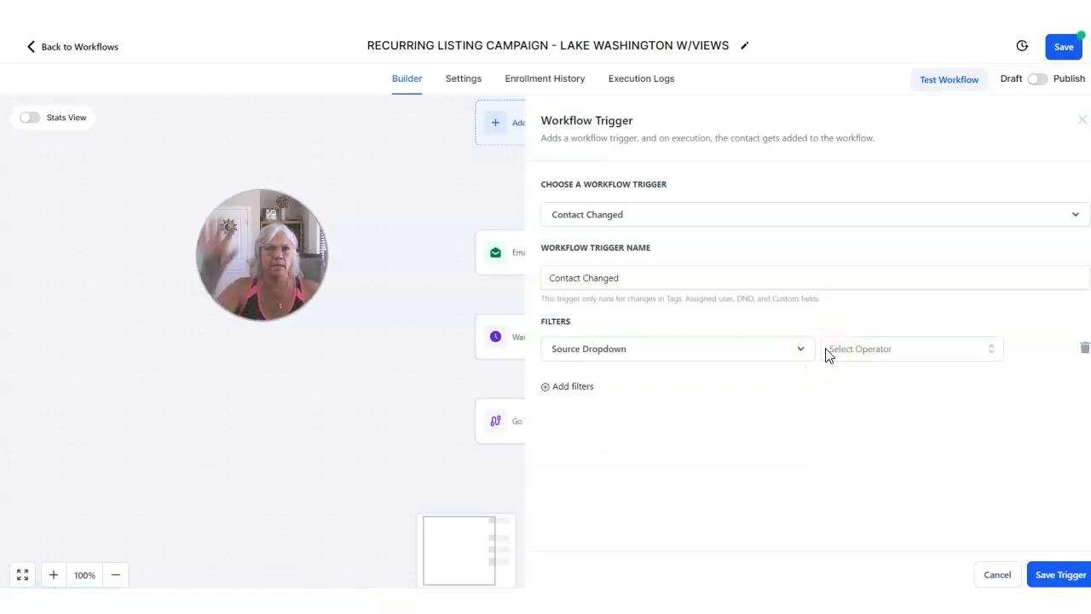
pyautogui.click(834, 349)
pyautogui.click(860, 378)
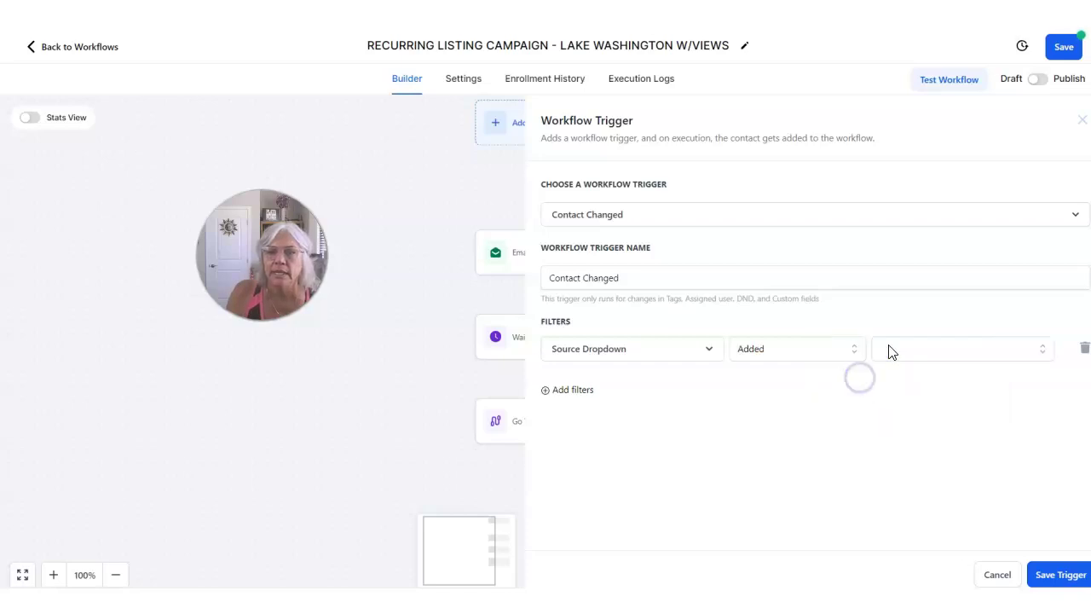
pyautogui.click(895, 349)
pyautogui.scroll(-3, 925, 515)
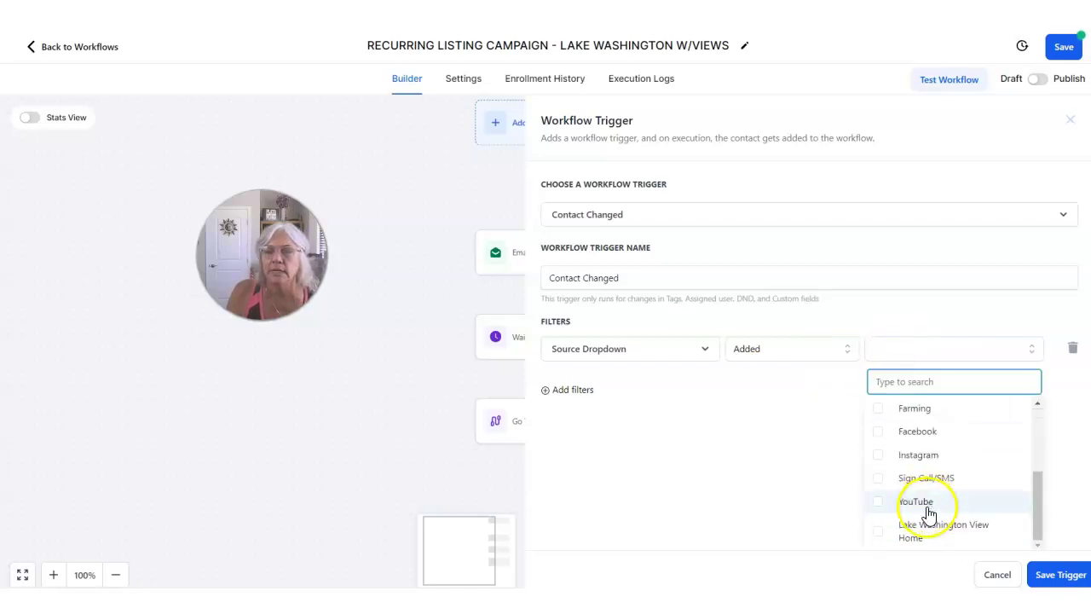
pyautogui.click(884, 526)
pyautogui.click(1070, 582)
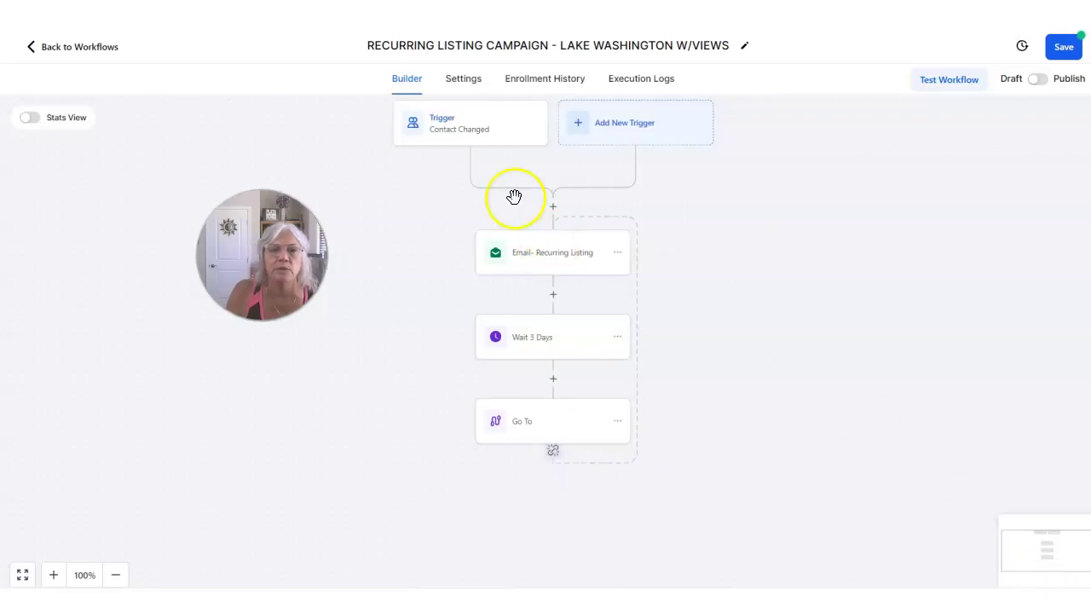
# Rename the Contact Changed trigger "Contact Changed - L2L Washington Lake Home" and save it
pyautogui.click(447, 136)
pyautogui.click(648, 214)
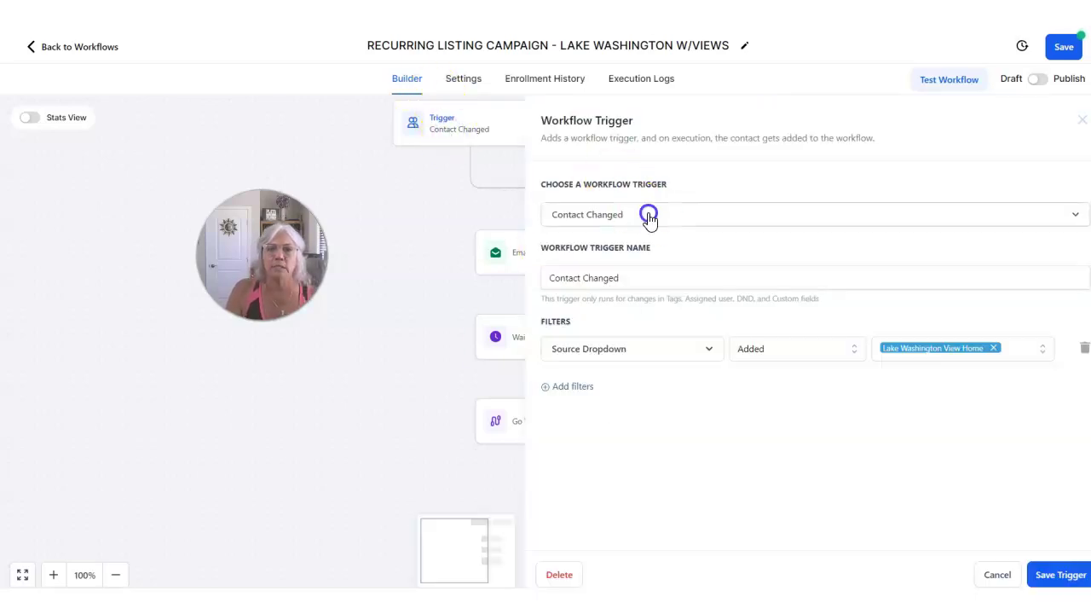
pyautogui.click(677, 277)
pyautogui.click(674, 274)
pyautogui.write('- W')
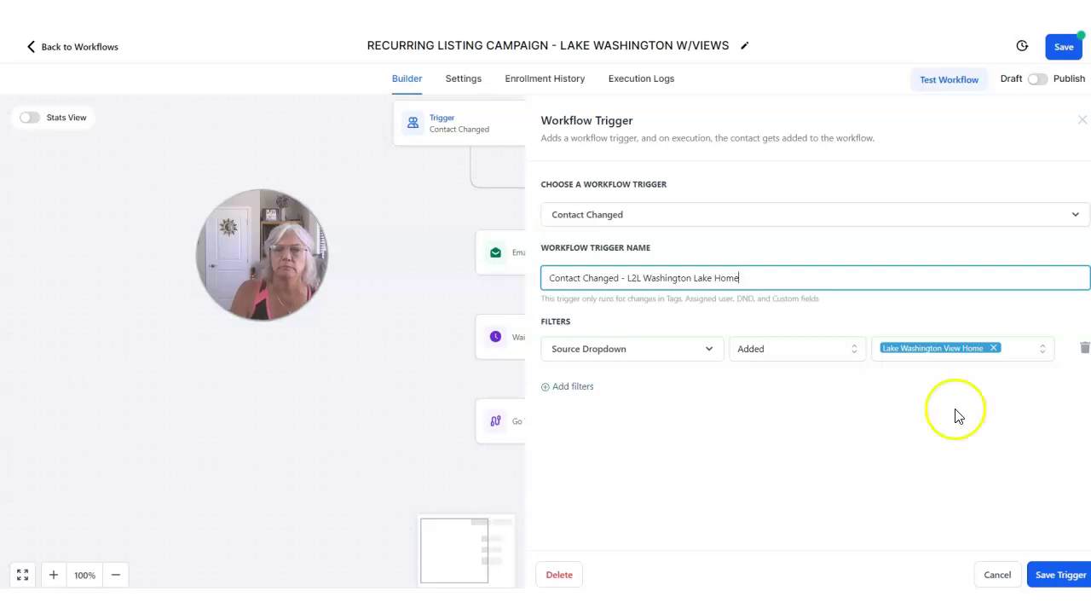
pyautogui.click(1054, 574)
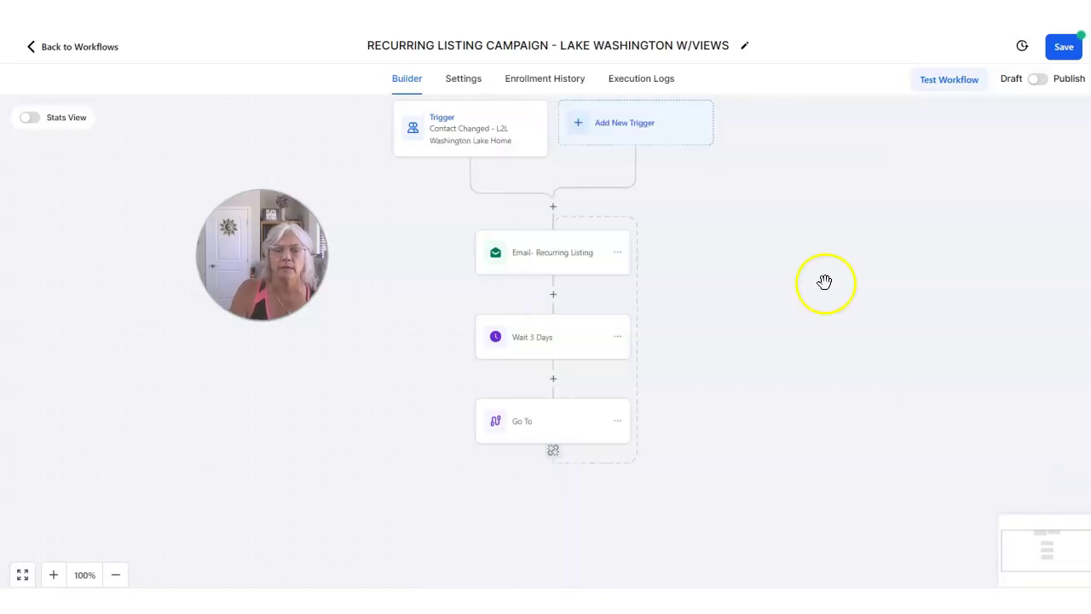
# Set the template of the "Email- Recurring Listing" action to "BUYER- RECURRING WEEKLY DEALS"
pyautogui.click(546, 263)
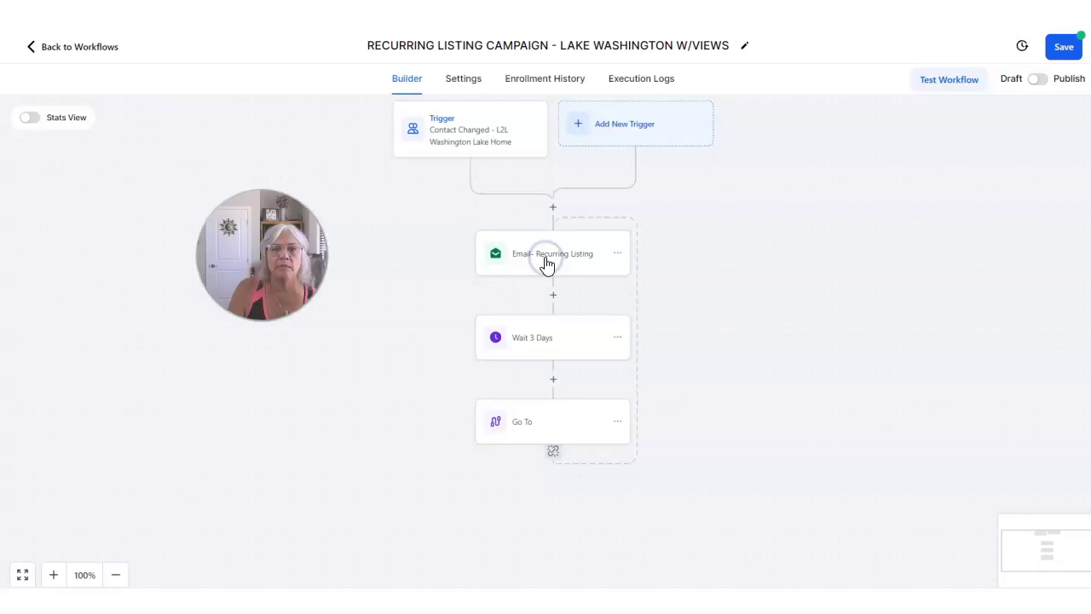
pyautogui.click(555, 261)
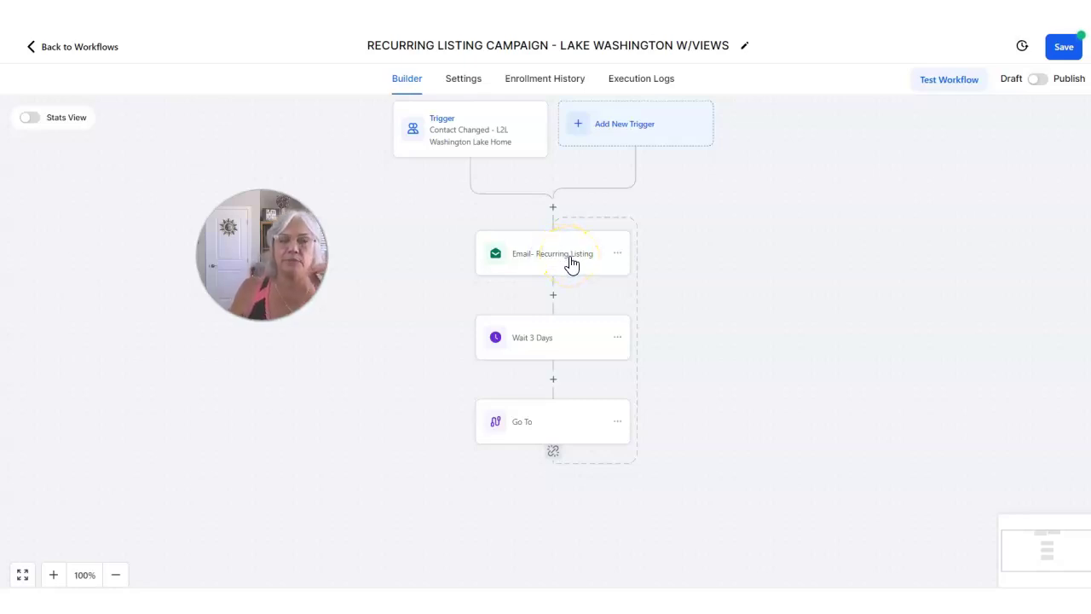
pyautogui.click(566, 256)
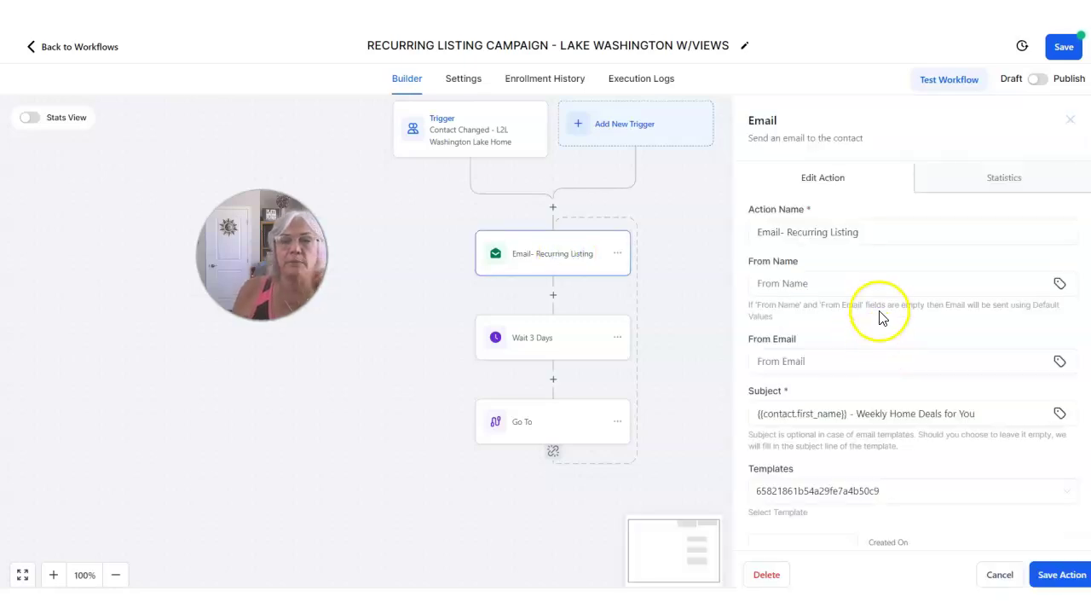
pyautogui.scroll(-1, 904, 426)
pyautogui.click(907, 420)
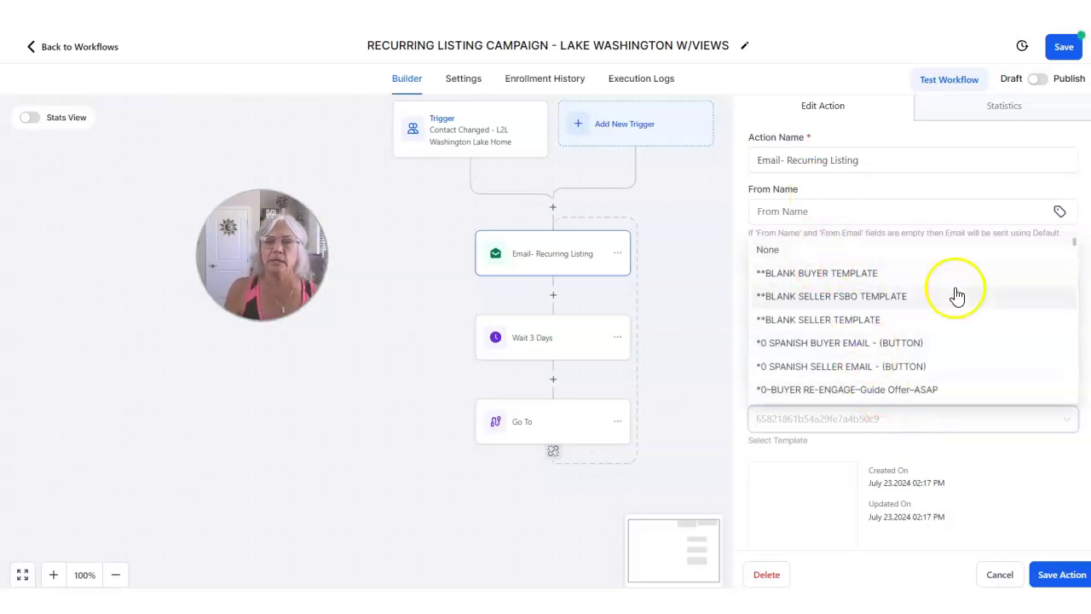
pyautogui.write('recu')
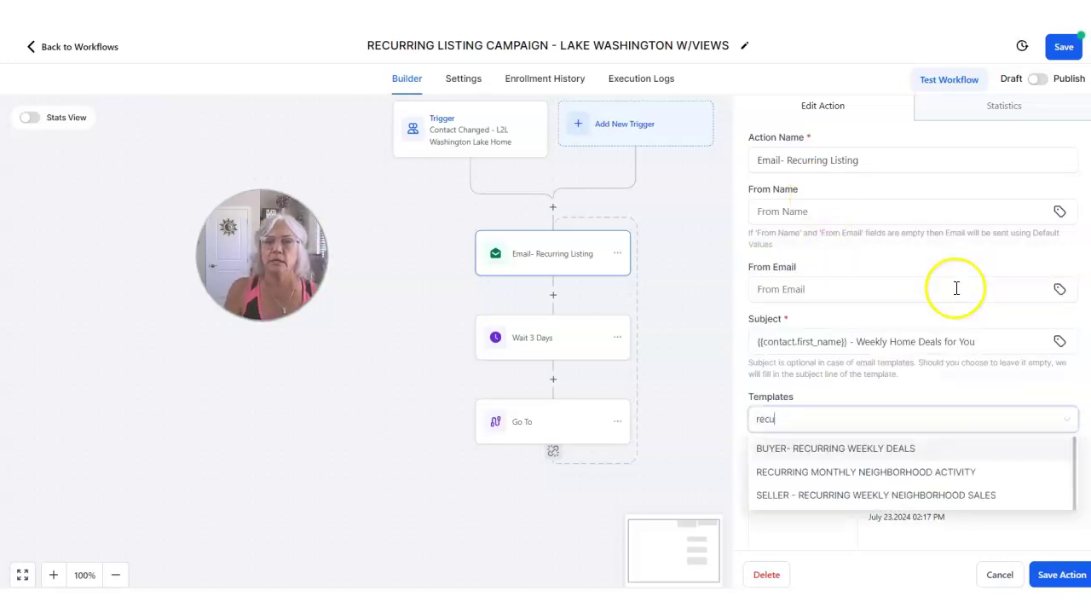
pyautogui.click(878, 450)
pyautogui.scroll(-3, 946, 439)
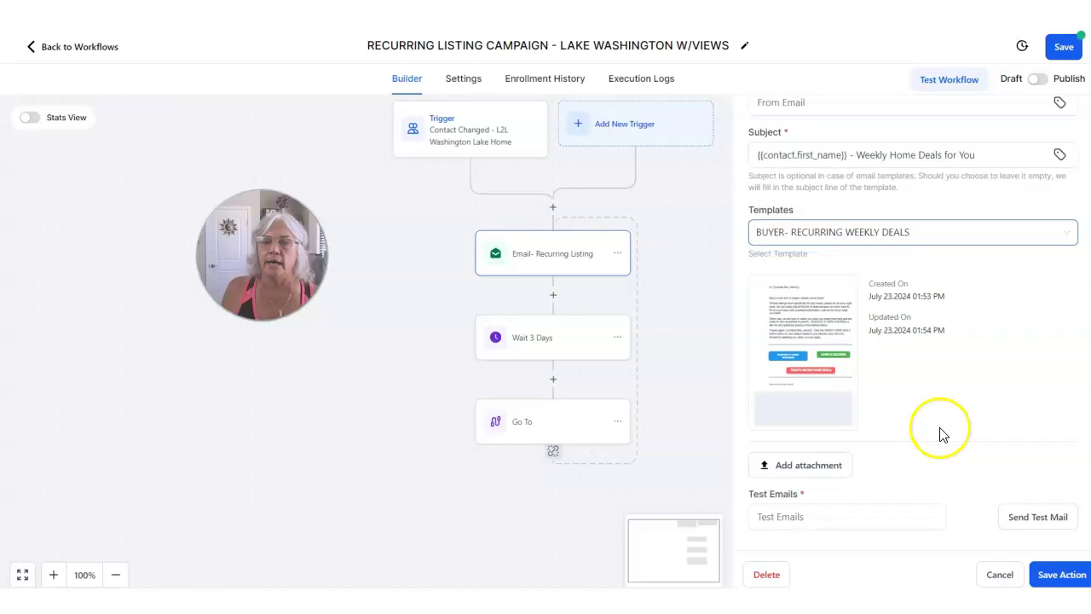
# Open the selected email template for editing and reword its intro line to "Below is the link to todays new listings - Washington Lake View Homes."
pyautogui.click(813, 360)
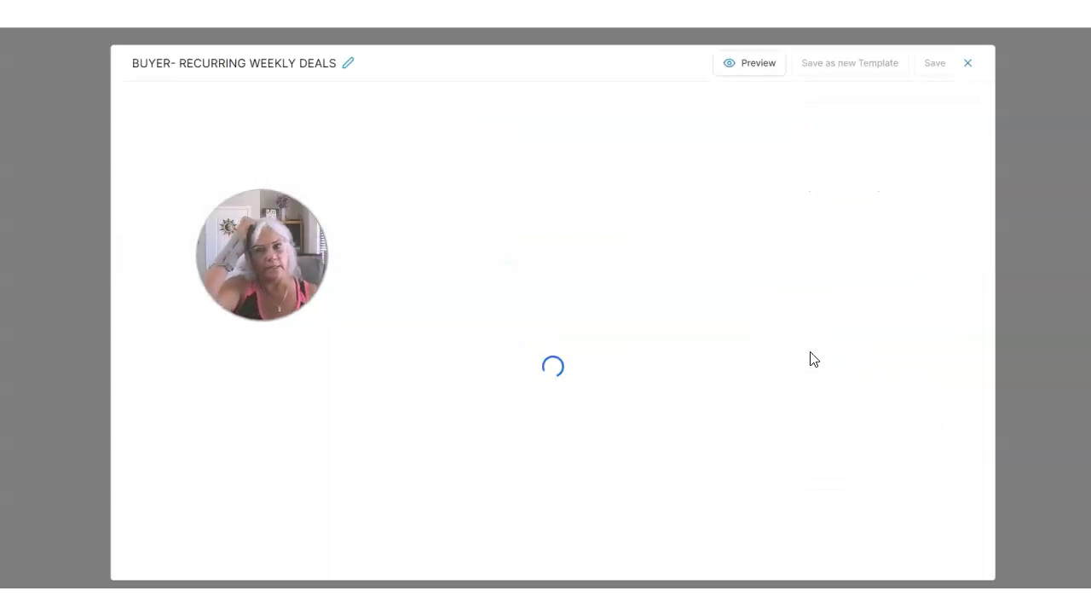
pyautogui.click(848, 177)
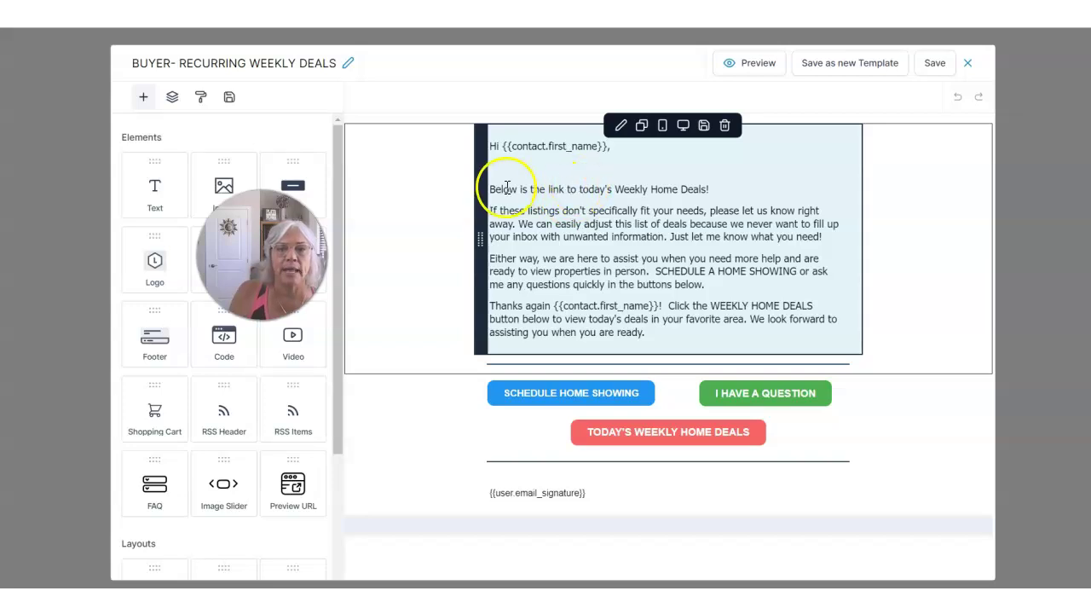
pyautogui.moveTo(580, 189); pyautogui.dragTo(790, 195)
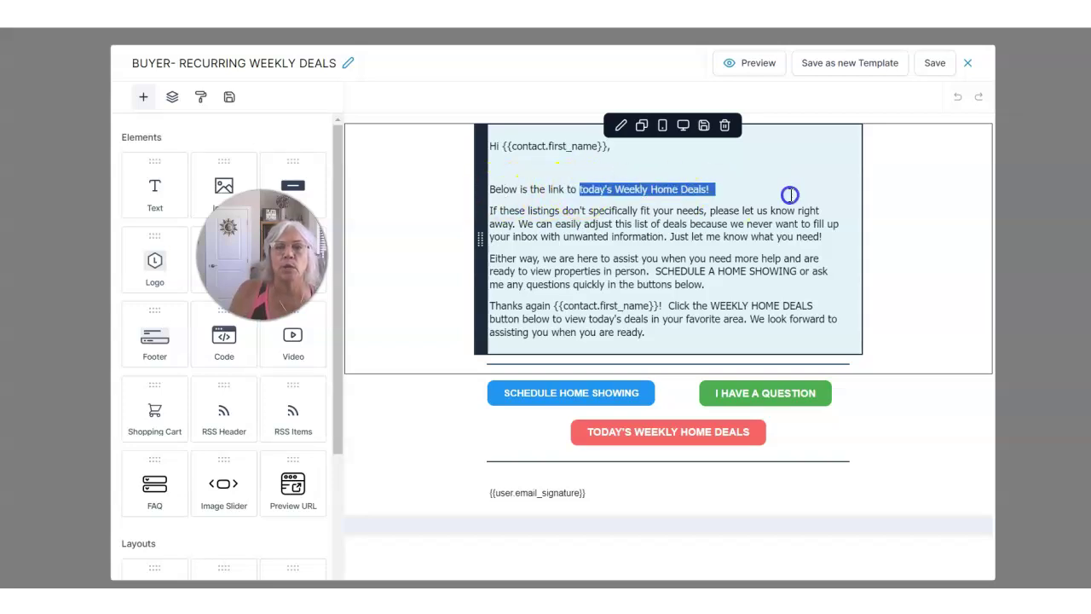
pyautogui.write('tpod')
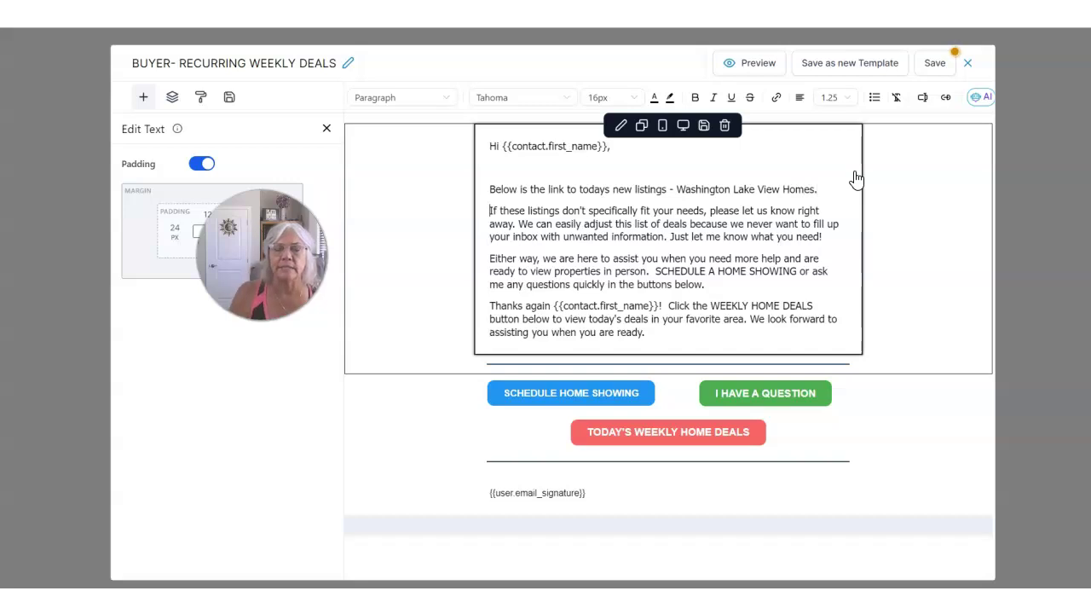
pyautogui.click(713, 195)
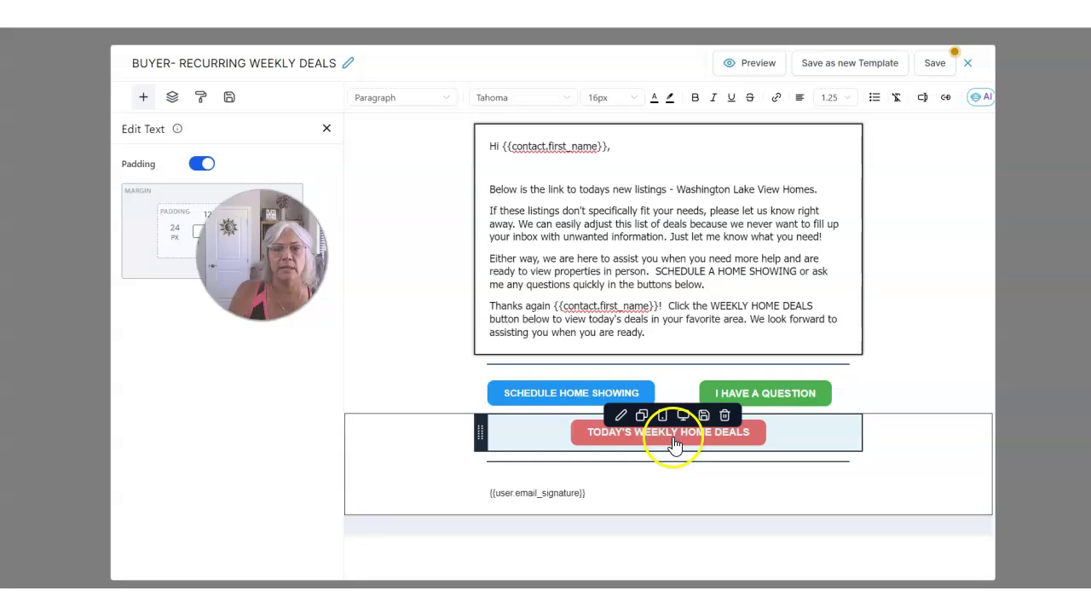
# Rename the email template "BUYER- RECURRING - Washington Lake View Homes"
pyautogui.click(181, 63)
pyautogui.click(329, 63)
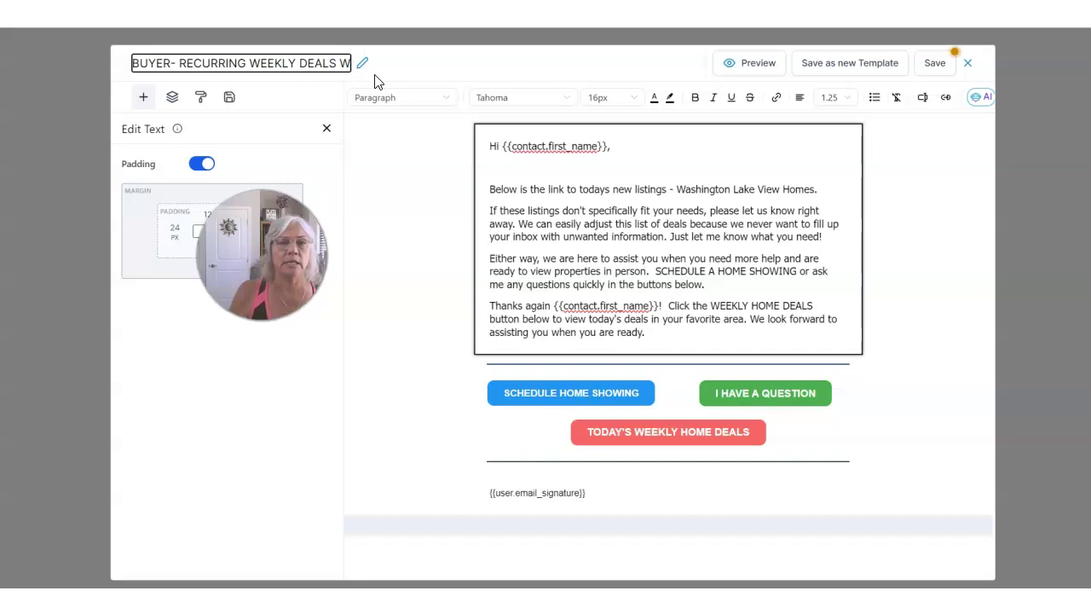
pyautogui.press('BackSpace')
pyautogui.press('BackSpace')
pyautogui.press('BackSpace')
pyautogui.press('BackSpace')
pyautogui.press('BackSpace')
pyautogui.press('BackSpace')
pyautogui.press('BackSpace')
pyautogui.press('BackSpace')
pyautogui.press('BackSpace')
pyautogui.press('BackSpace')
pyautogui.press('BackSpace')
pyautogui.press('BackSpace')
pyautogui.press('BackSpace')
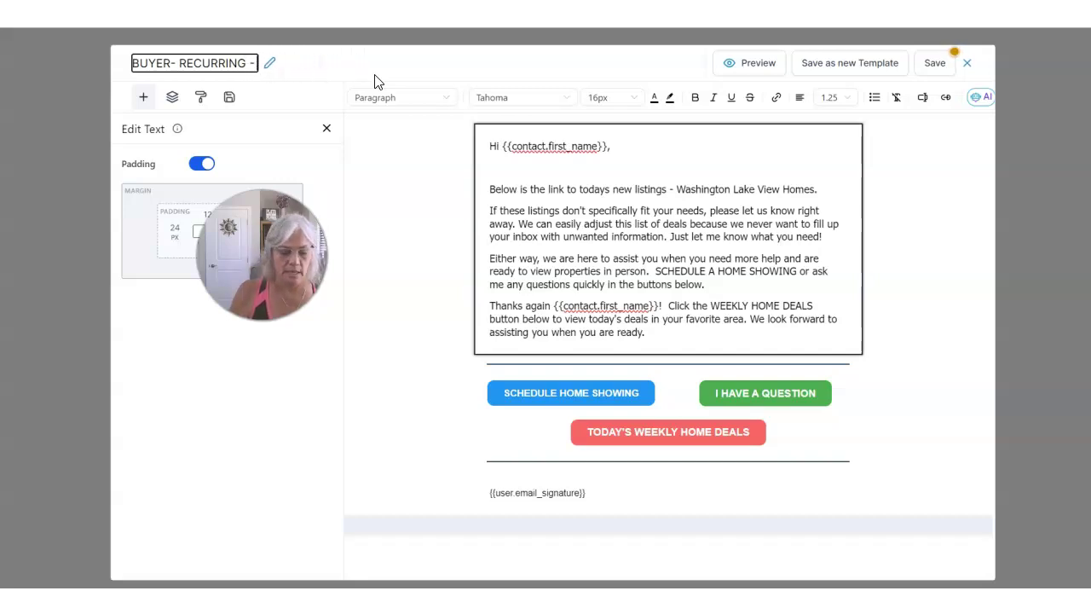
pyautogui.write('- Wahs')
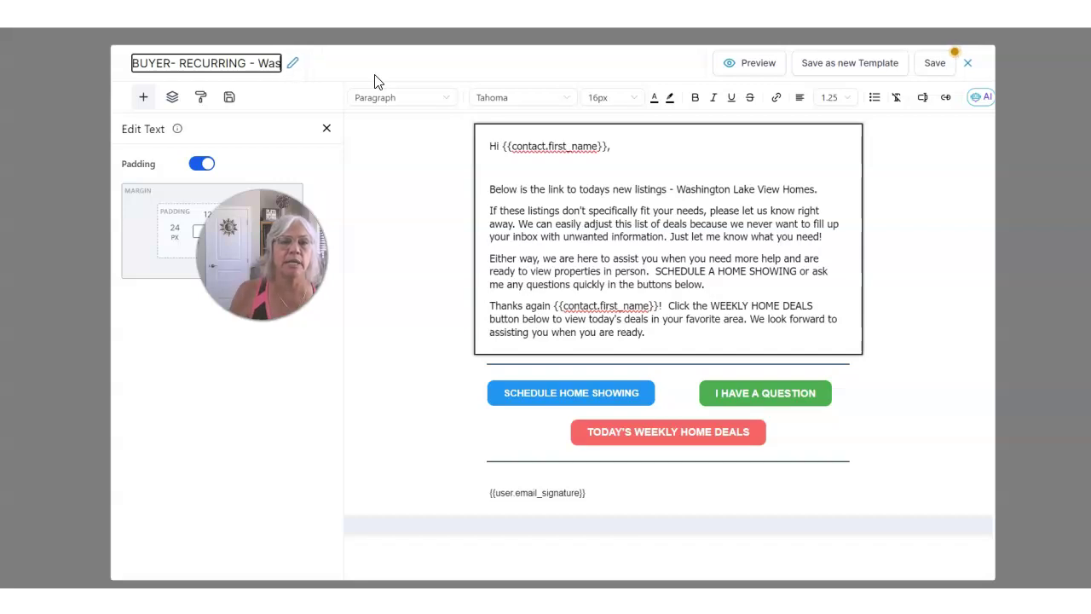
pyautogui.write('ington')
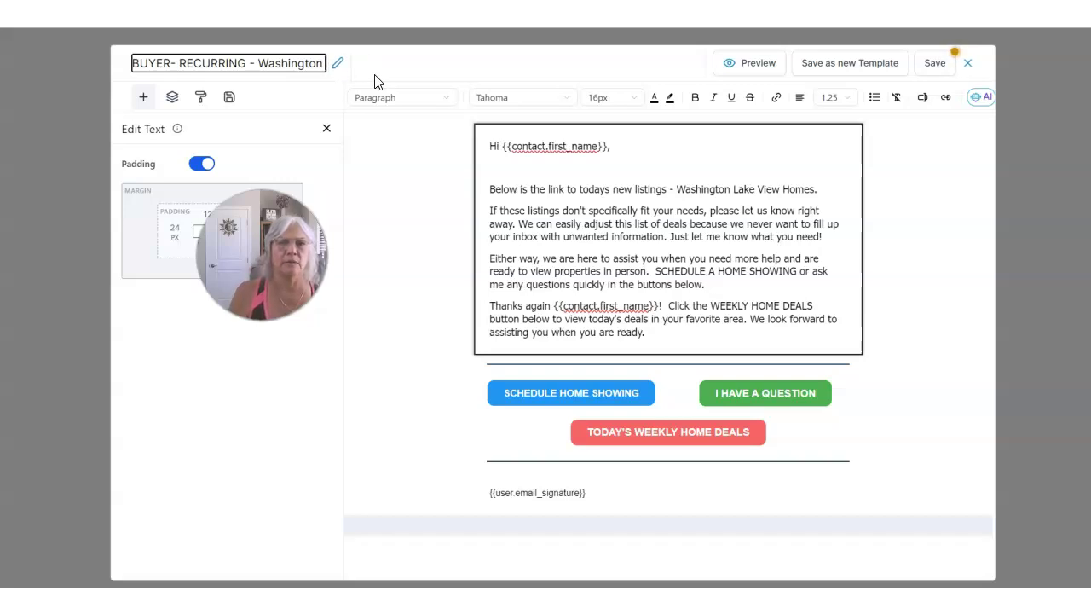
pyautogui.write('iew HOme')
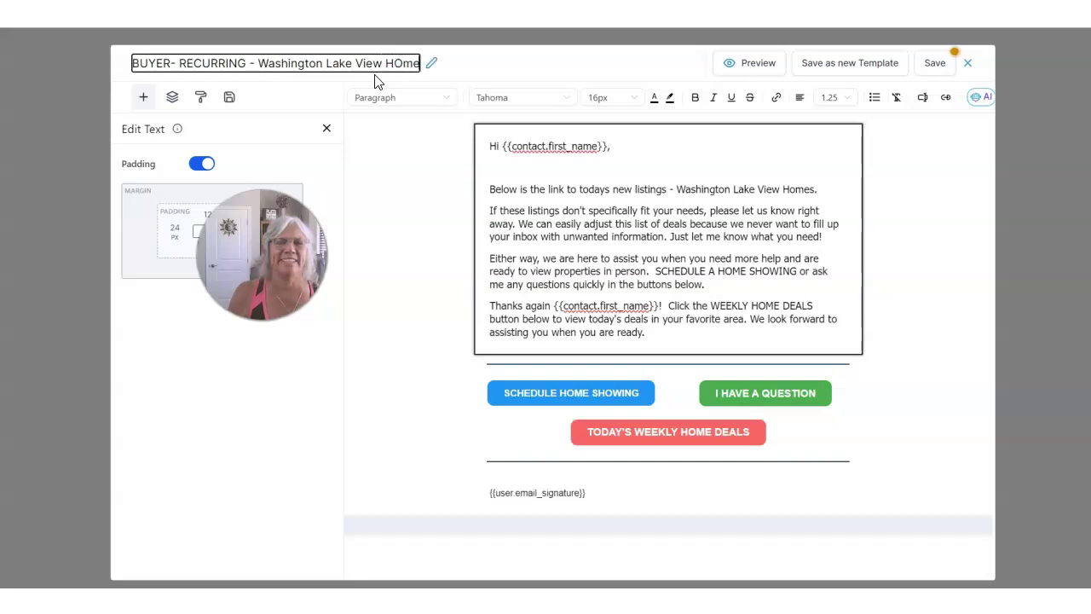
pyautogui.press('BackSpace')
pyautogui.press('BackSpace')
pyautogui.press('BackSpace')
pyautogui.press('BackSpace')
pyautogui.write('om')
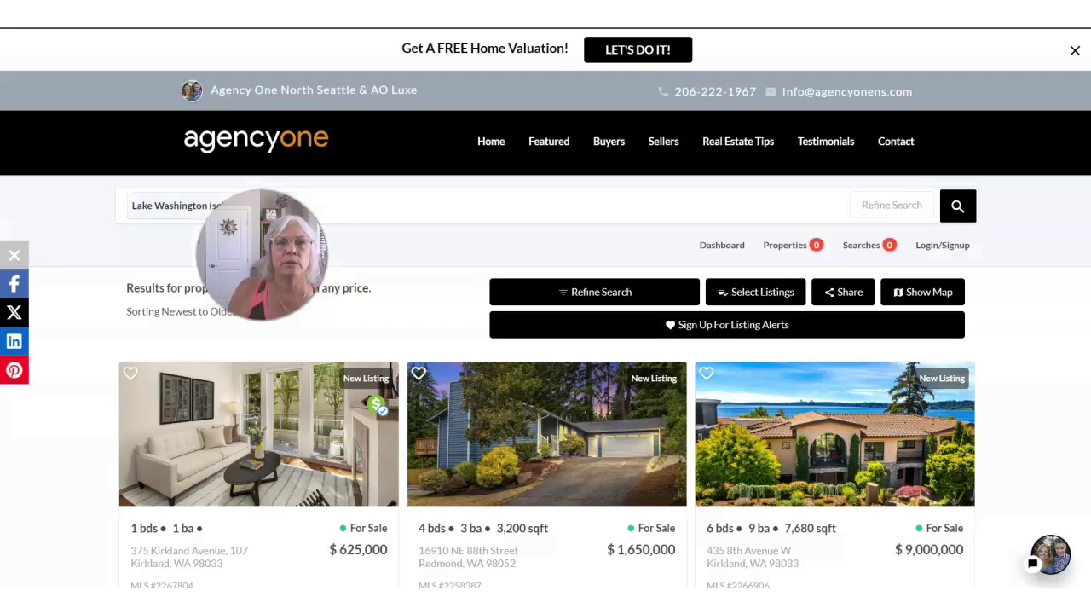
# Copy the web address of the Agency One Lake Washington listings page and return to the email template editor
pyautogui.rightClick(525, 27)
pyautogui.click(575, 124)
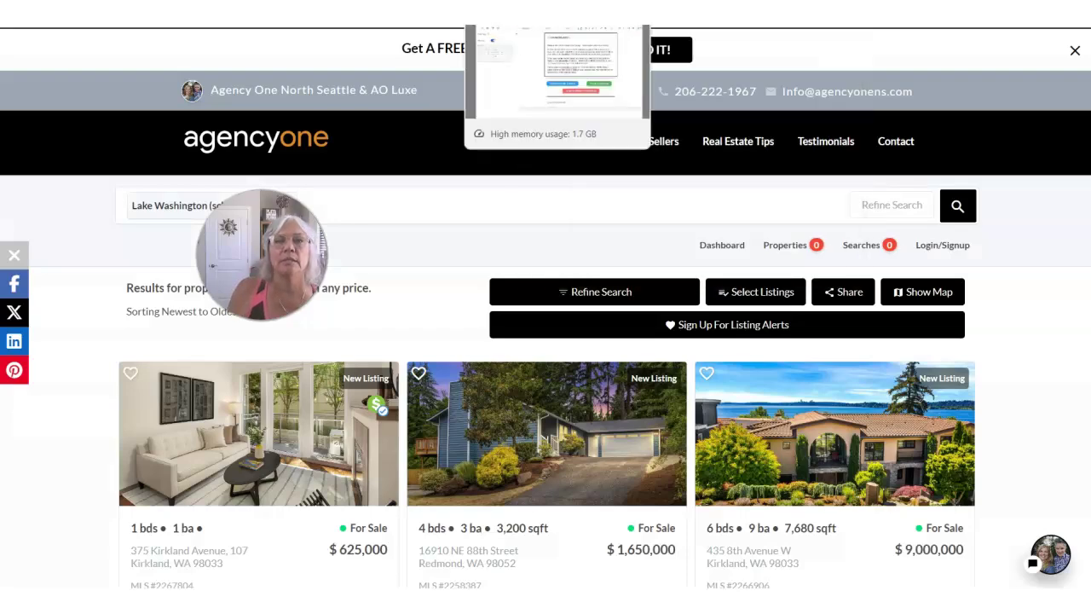
pyautogui.click(546, 12)
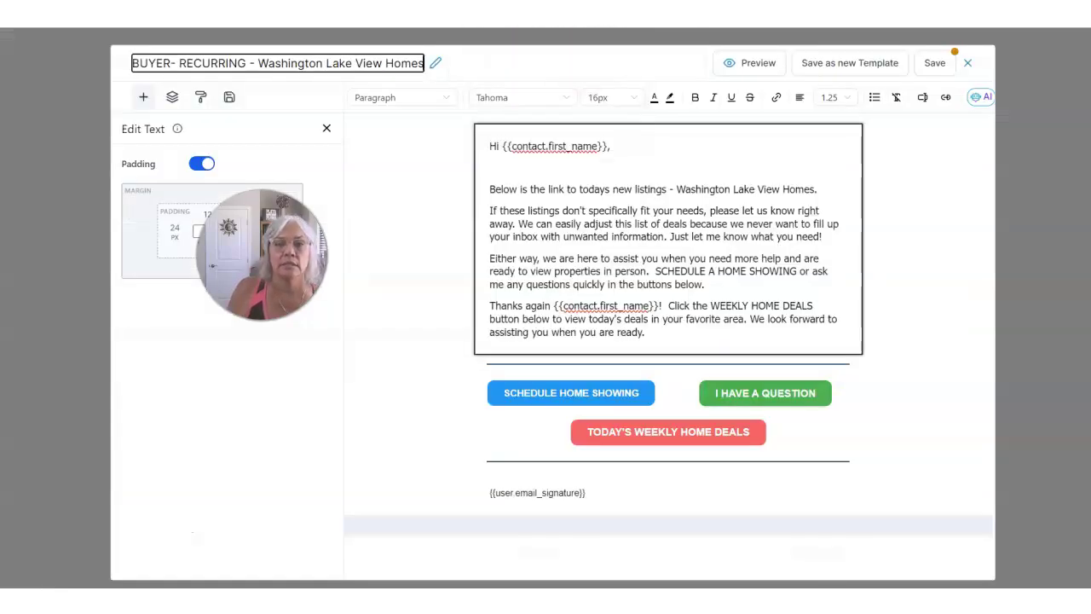
# Change the text of the red weekly deals button to "TODAY'S WASHINGTON LAKE VIEW HOMES"
pyautogui.click(567, 399)
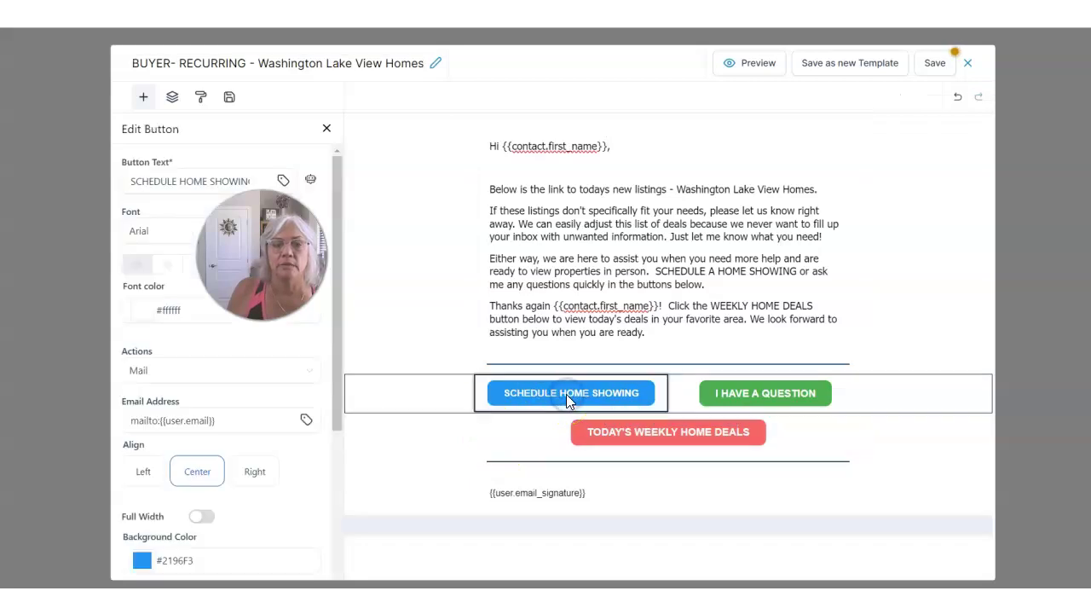
pyautogui.click(677, 439)
pyautogui.click(609, 434)
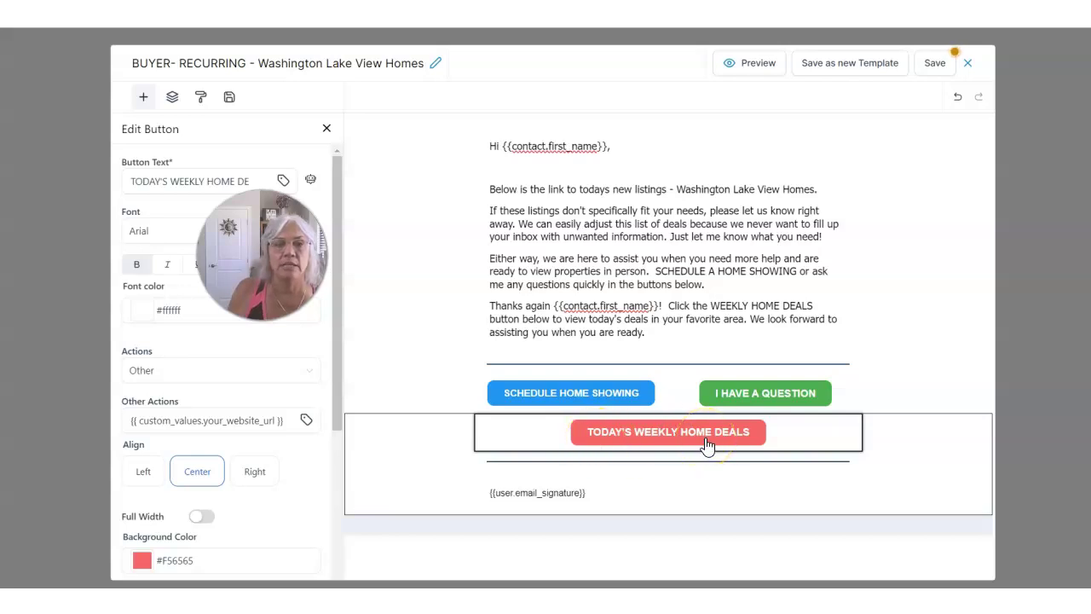
pyautogui.click(311, 180)
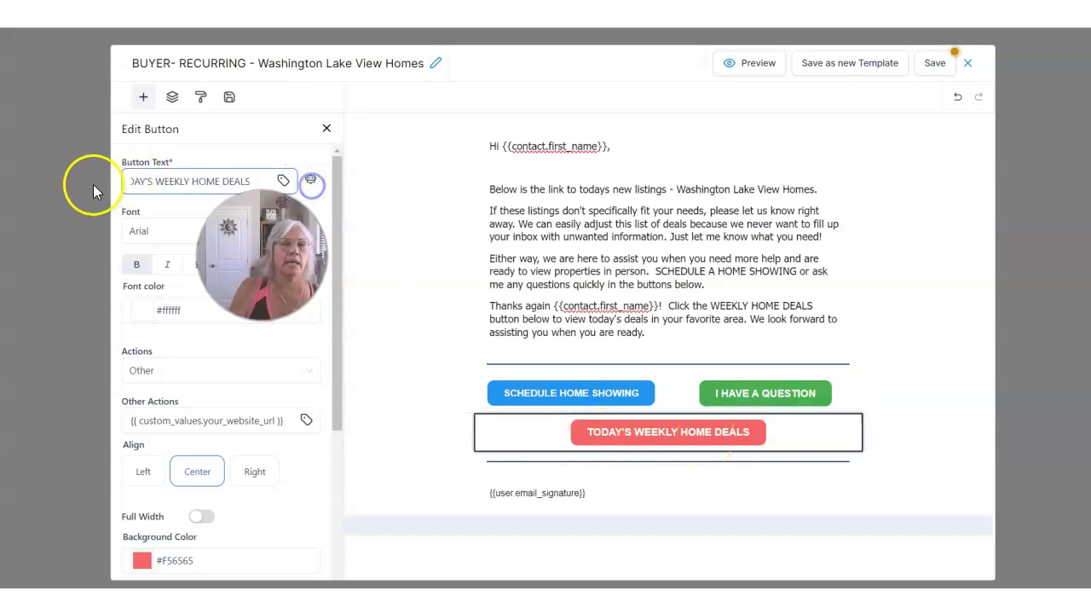
pyautogui.moveTo(159, 181); pyautogui.dragTo(377, 182)
pyautogui.press('BackSpace')
pyautogui.write('WA')
pyautogui.press('BackSpace')
pyautogui.press('BackSpace')
pyautogui.write('WAHS')
pyautogui.press('BackSpace')
pyautogui.press('BackSpace')
pyautogui.write('SHINGTON LA')
pyautogui.press('BackSpace')
pyautogui.press('BackSpace')
pyautogui.write('LAKE VIEW HOMES')
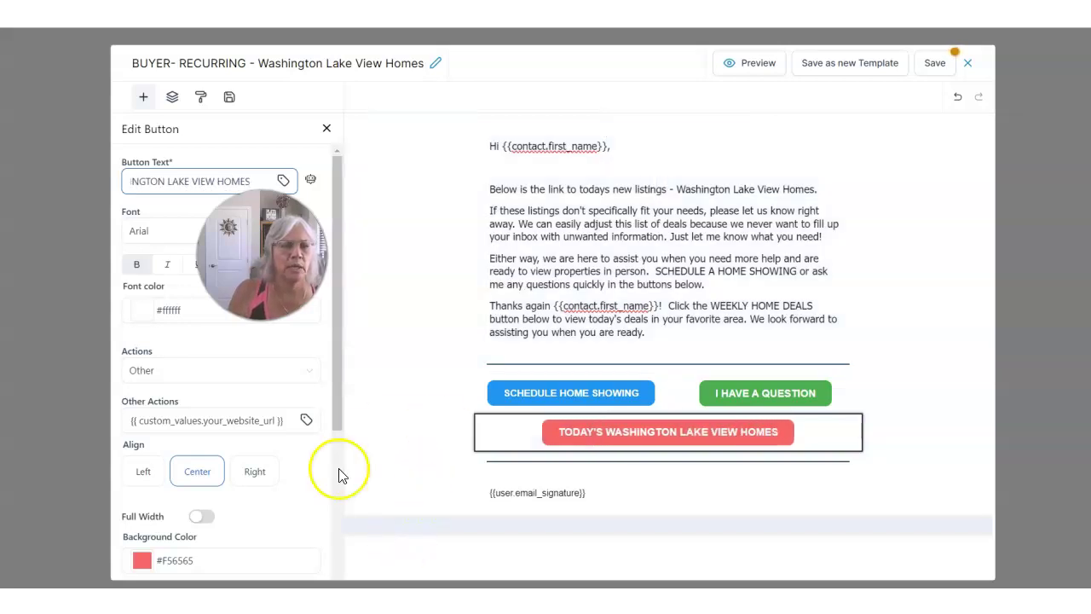
# Replace the red button's website placeholder link with the copied Lake Washington listings address
pyautogui.click(227, 414)
pyautogui.hotkey('ctrl', 'a')
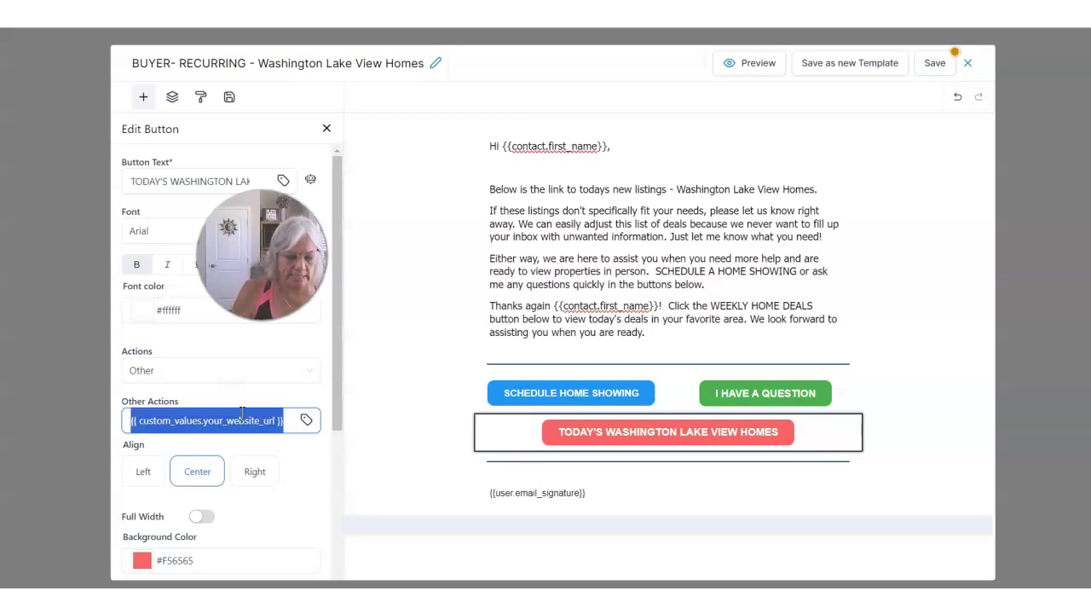
pyautogui.hotkey('ctrl', 'v')
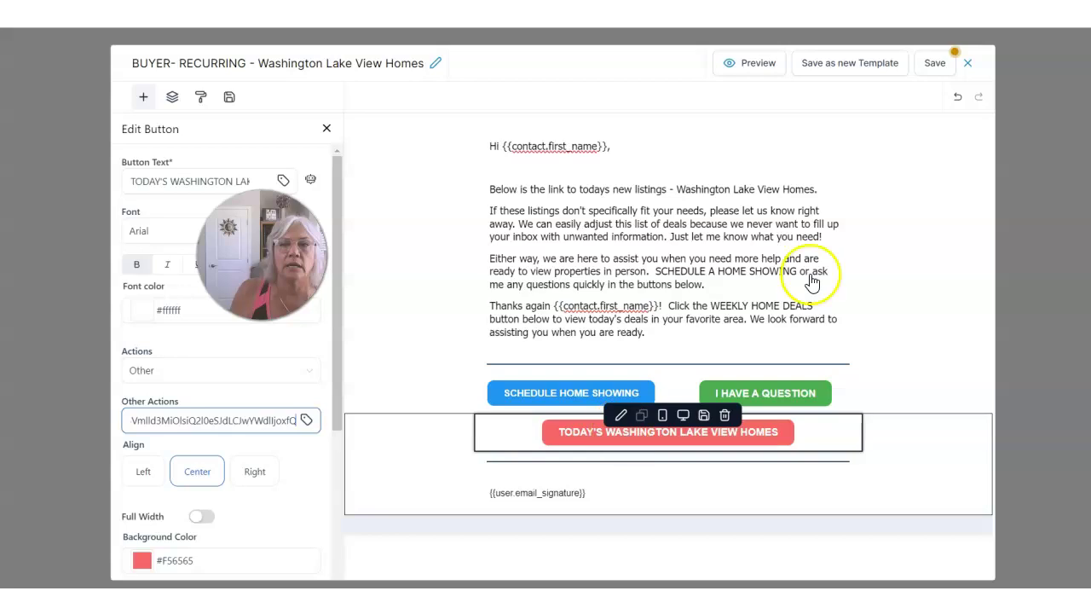
# Set the email template's overall content width to 800
pyautogui.click(200, 97)
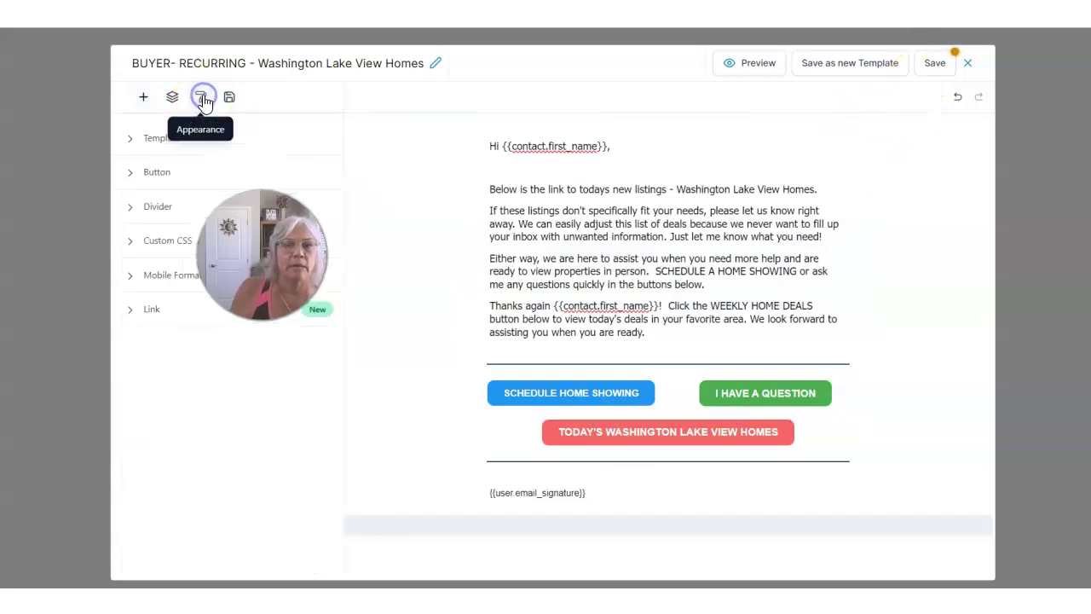
pyautogui.click(159, 139)
pyautogui.click(147, 287)
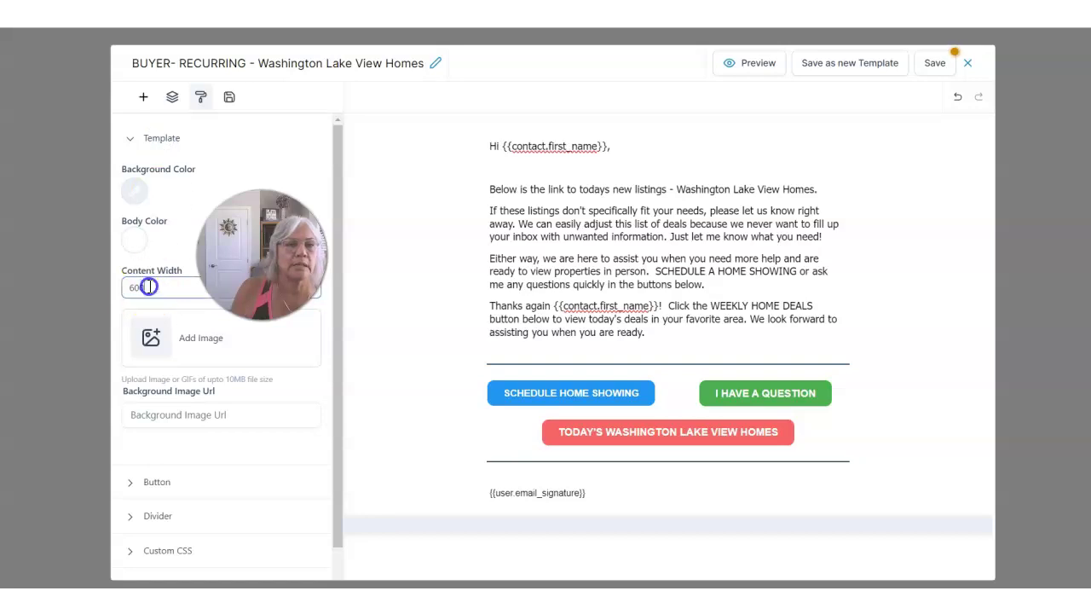
pyautogui.press('BackSpace')
pyautogui.press('BackSpace')
pyautogui.press('BackSpace')
pyautogui.write('800')
pyautogui.press('Tab')
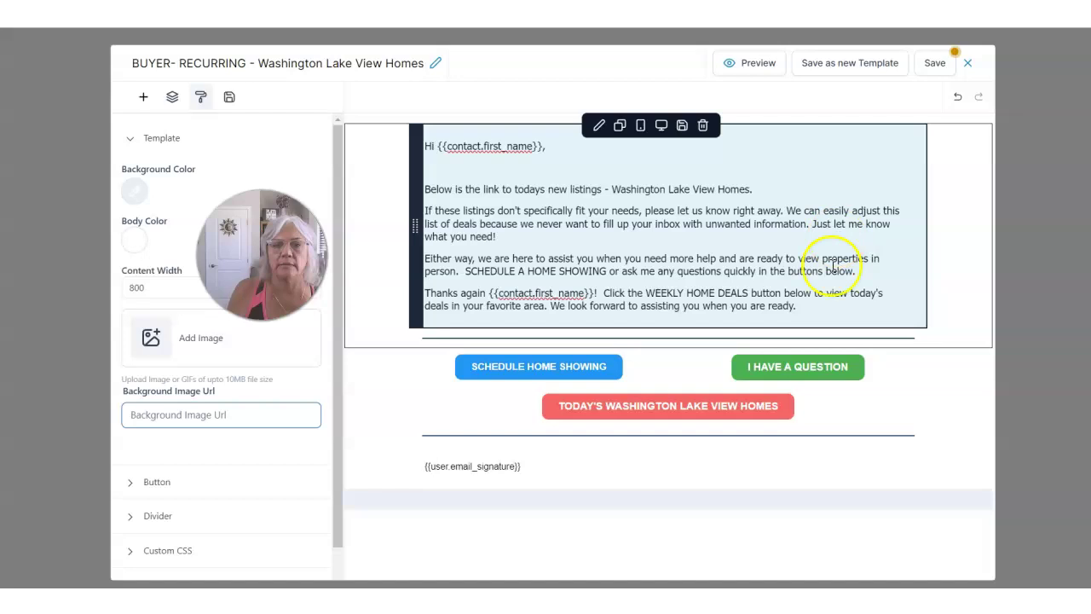
# Save the changes to the Washington Lake View Homes email template
pyautogui.click(695, 223)
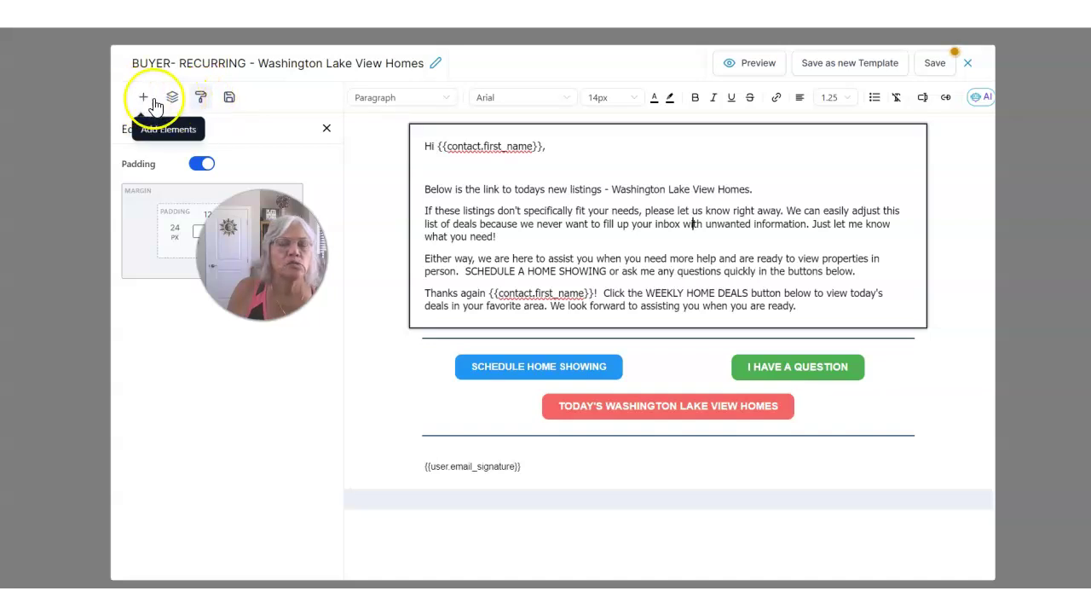
pyautogui.click(780, 187)
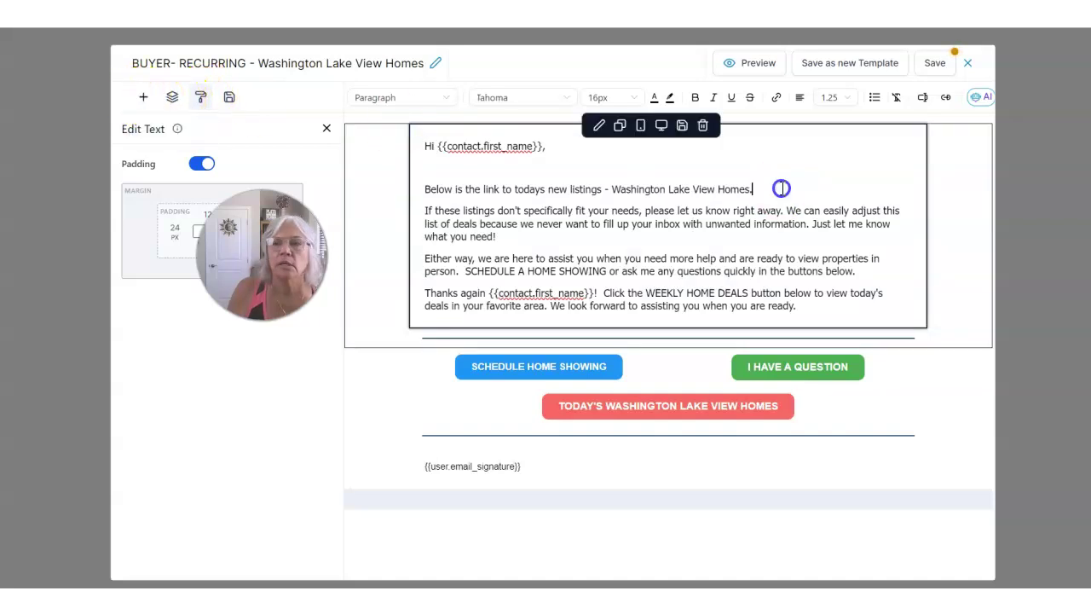
pyautogui.click(934, 66)
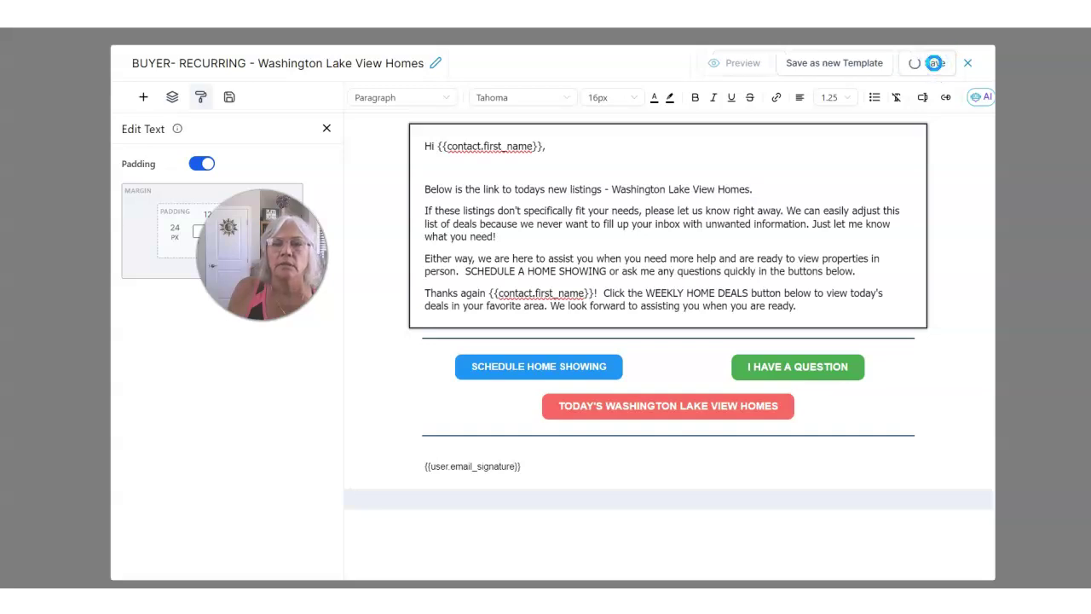
pyautogui.click(1073, 53)
pyautogui.click(792, 269)
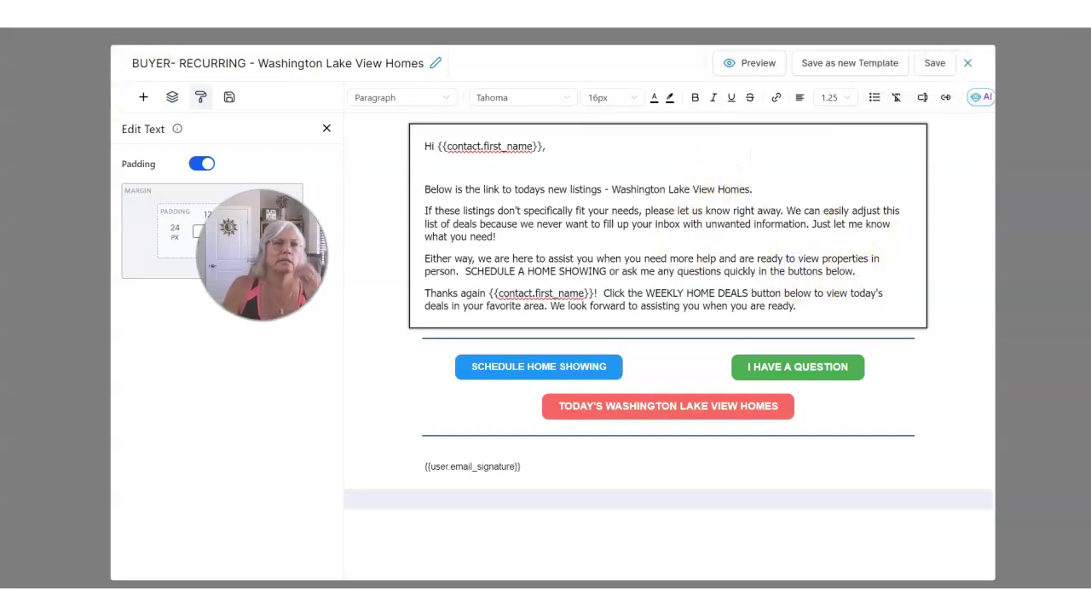
# Save the email as a new template named "BUYER- RECURRING WASHINGTON VIEW HOMES" and close the template editor
pyautogui.click(835, 64)
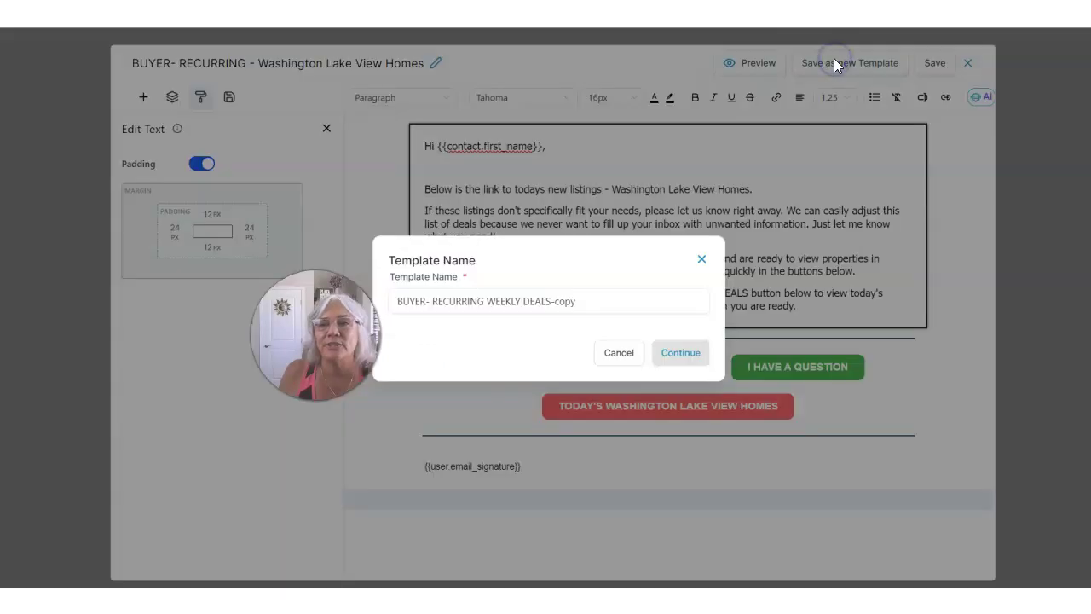
pyautogui.click(434, 301)
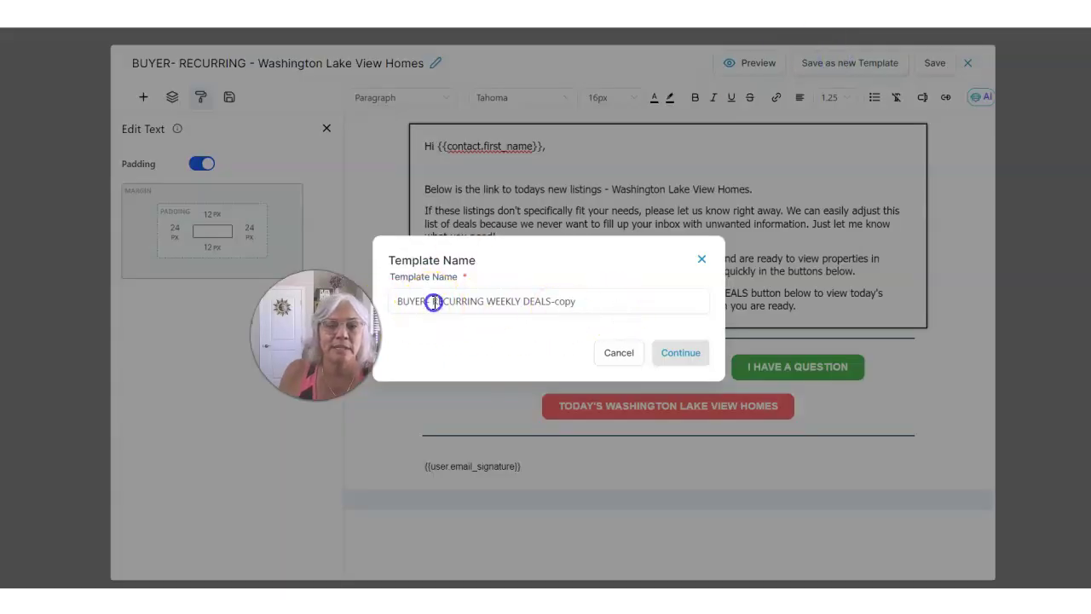
pyautogui.moveTo(556, 302); pyautogui.dragTo(613, 302)
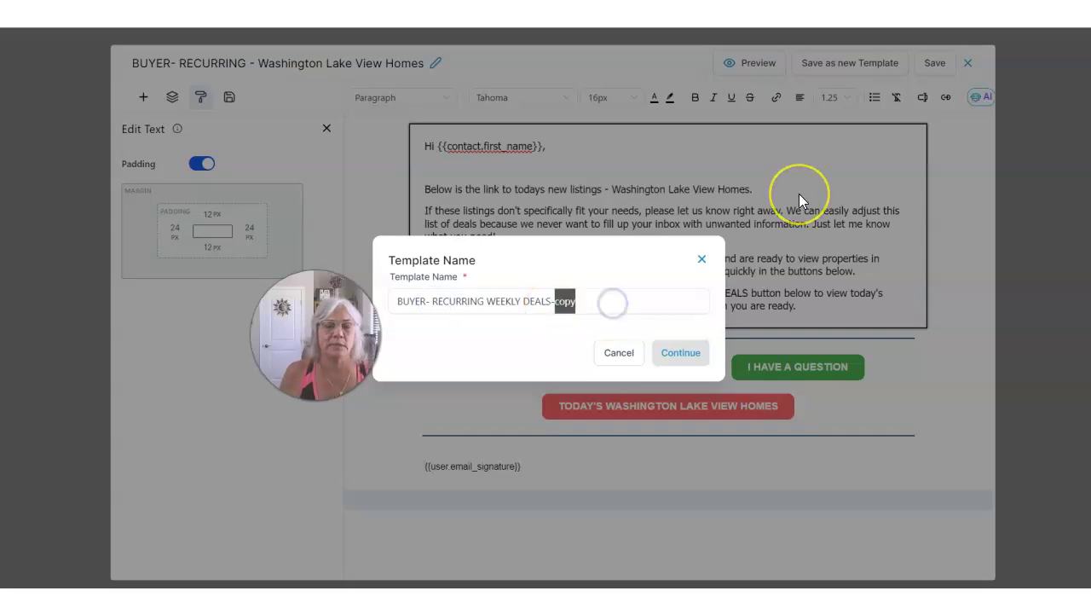
pyautogui.press('BackSpace')
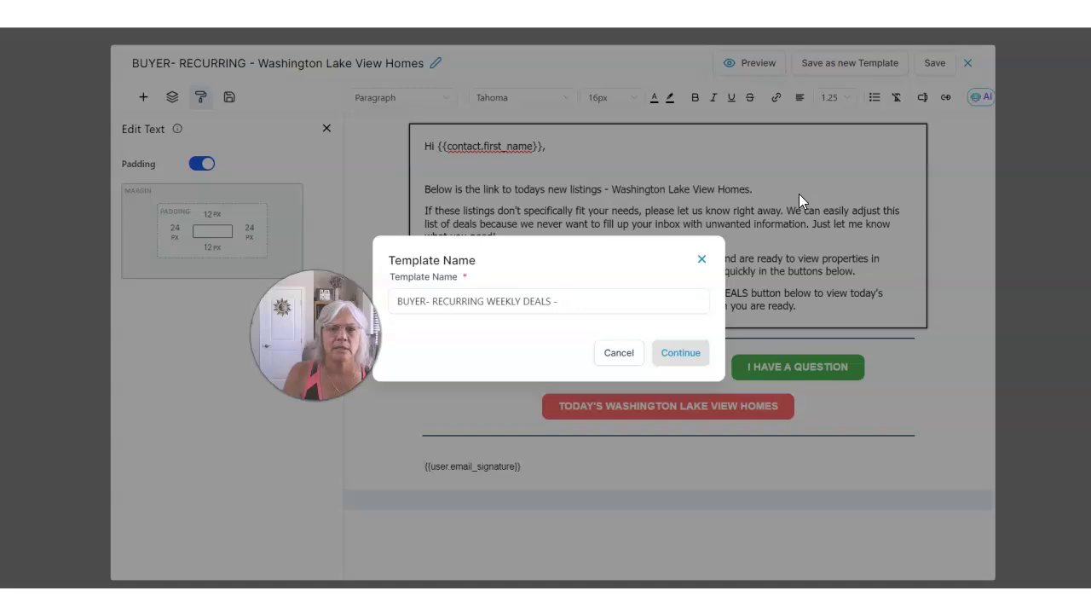
pyautogui.press('BackSpace')
pyautogui.press('BackSpace')
pyautogui.press('BackSpace')
pyautogui.press('BackSpace')
pyautogui.press('BackSpace')
pyautogui.press('BackSpace')
pyautogui.press('BackSpace')
pyautogui.press('BackSpace')
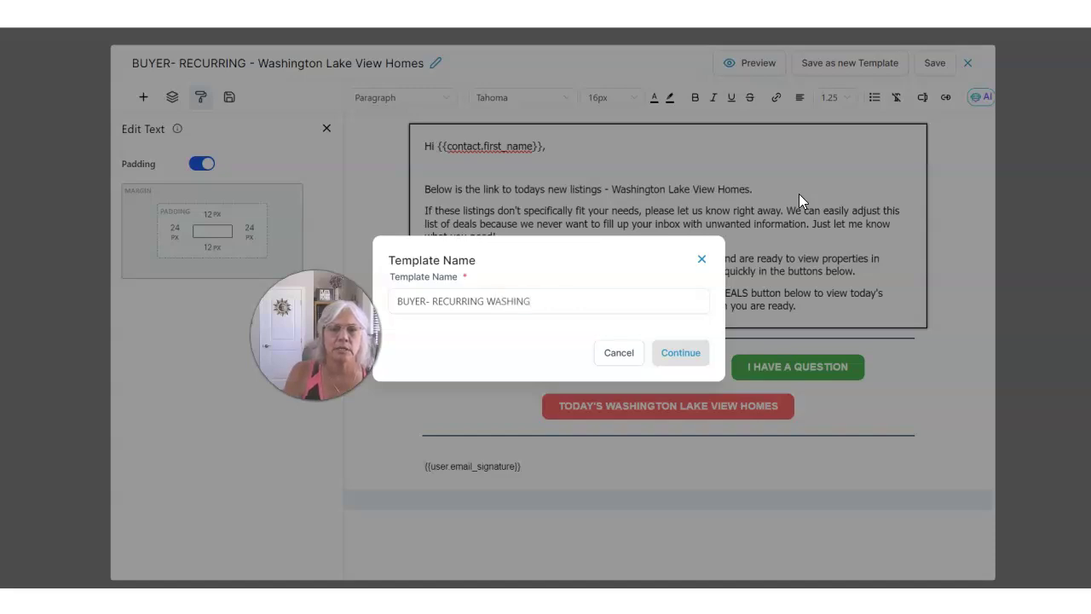
pyautogui.write('ASHINGTON VIEW HOMES')
pyautogui.press('Return')
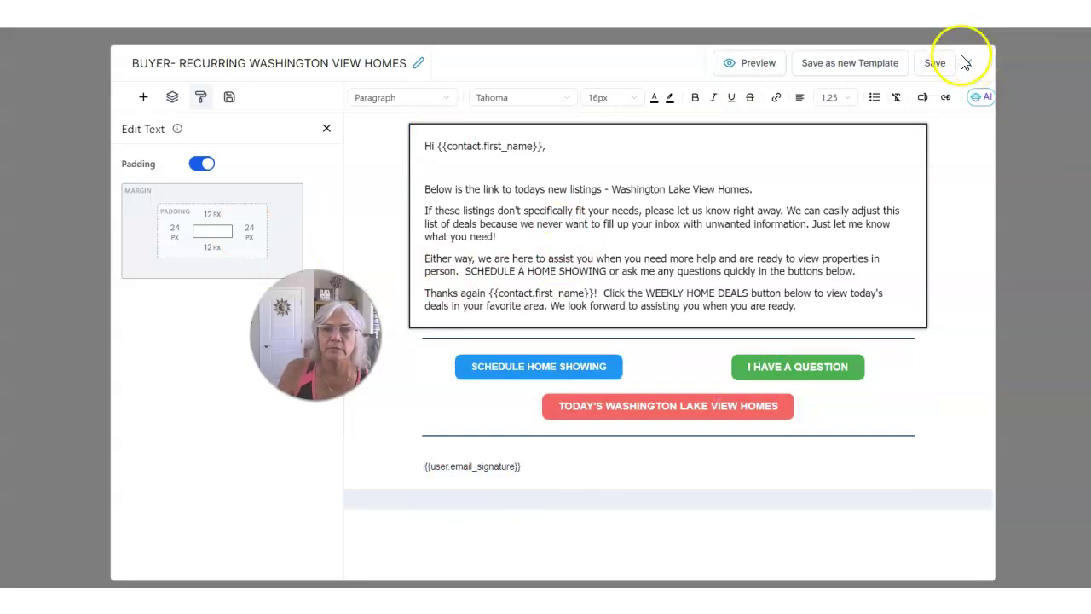
pyautogui.click(965, 64)
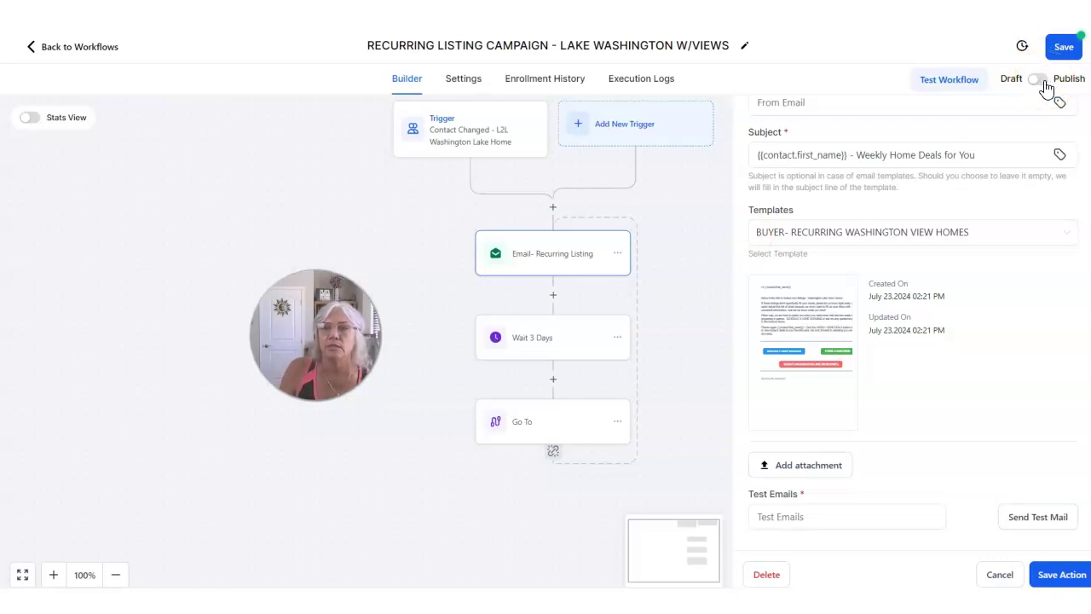
# Change the email action's subject to "{{contact.first_name}} - Today's New Washington View Homes List" and save the action
pyautogui.click(848, 153)
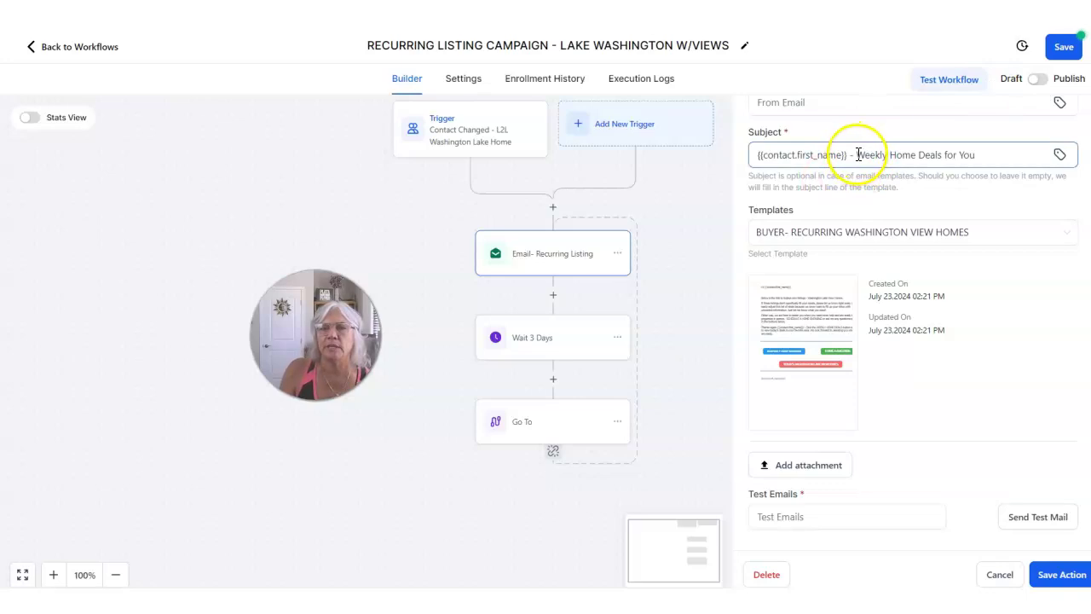
pyautogui.moveTo(859, 154); pyautogui.dragTo(997, 139)
pyautogui.press('BackSpace')
pyautogui.write("Today's ")
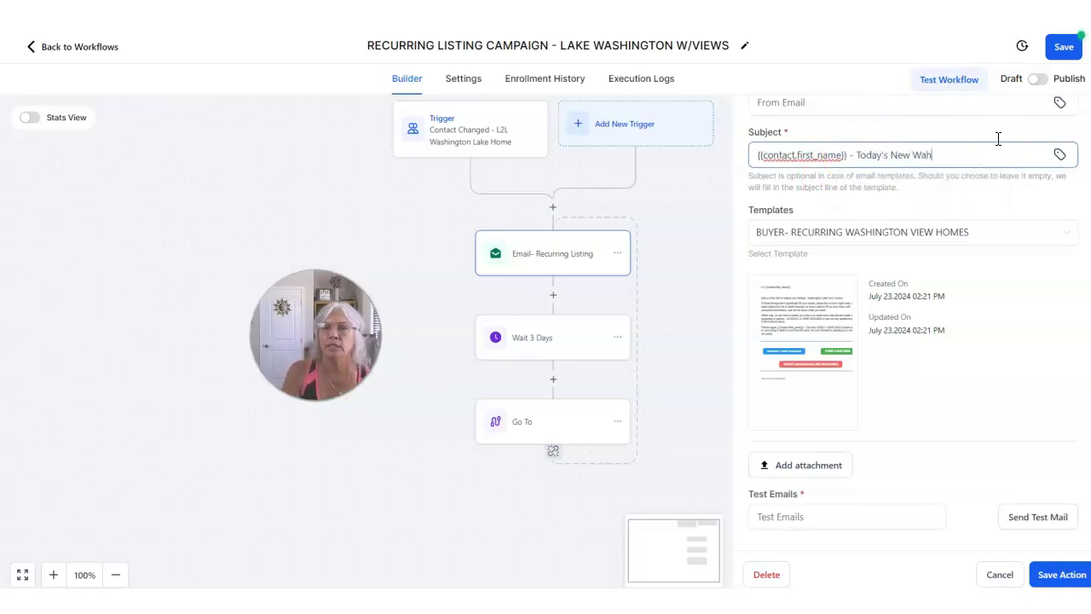
pyautogui.write('New Washington View HOm')
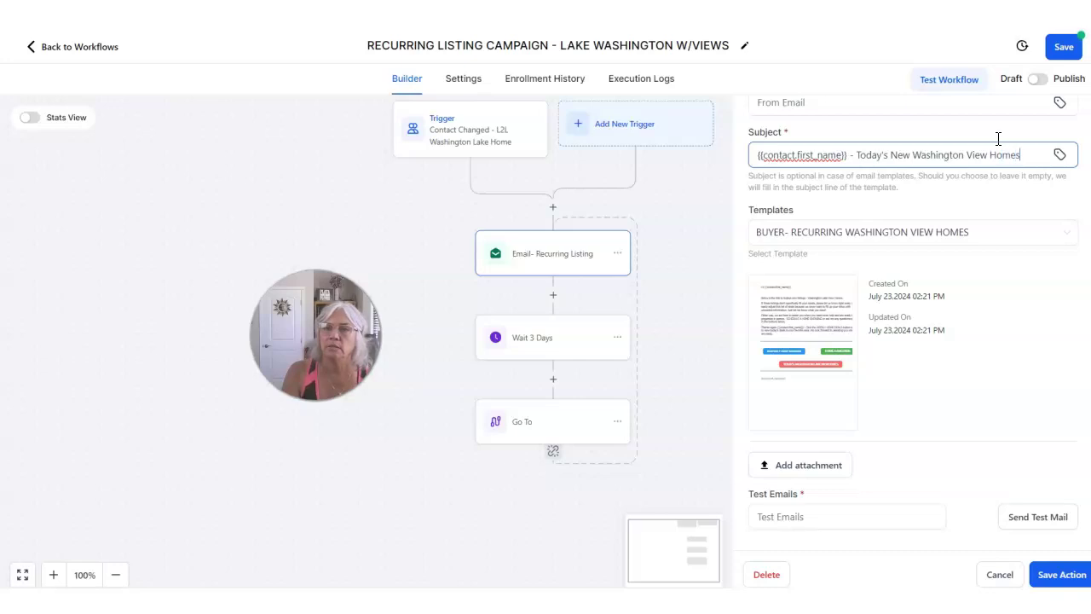
pyautogui.write('es List')
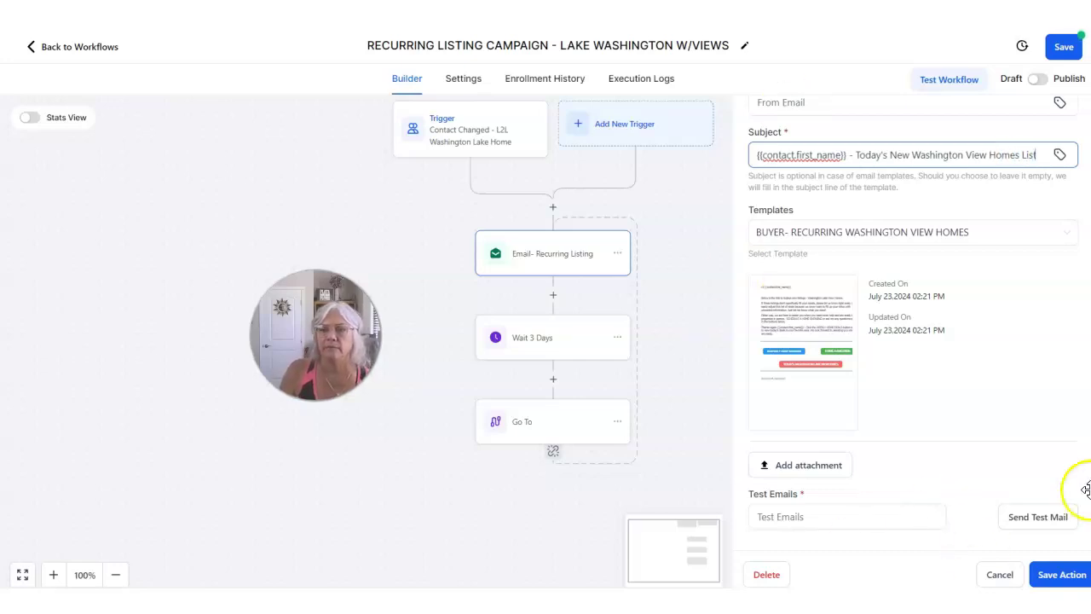
pyautogui.click(1052, 574)
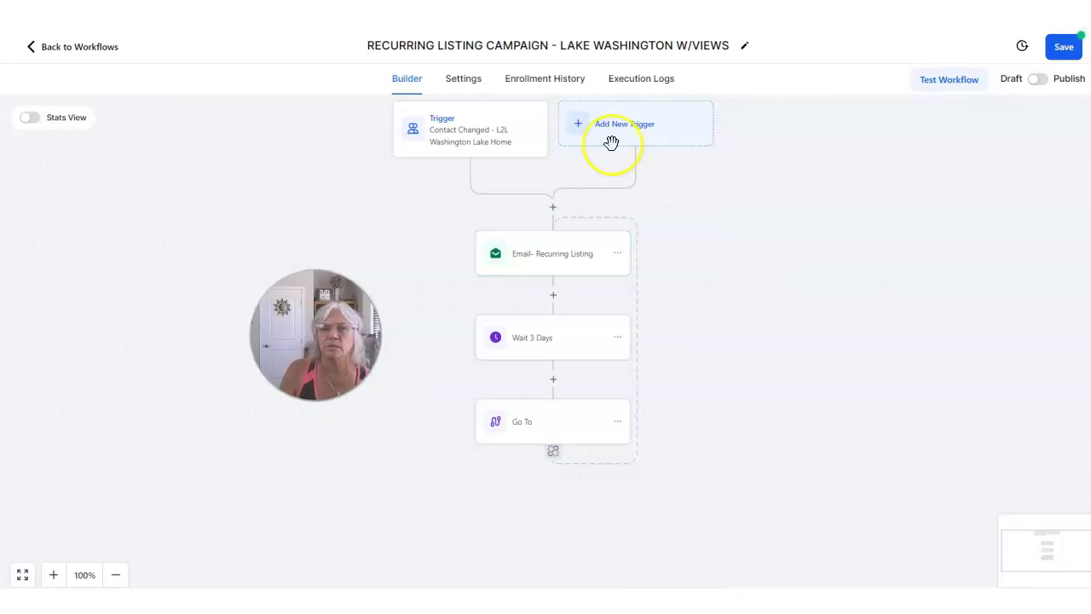
# Review the subject line and selected template in the workflow's recurring listing email action
pyautogui.click(544, 254)
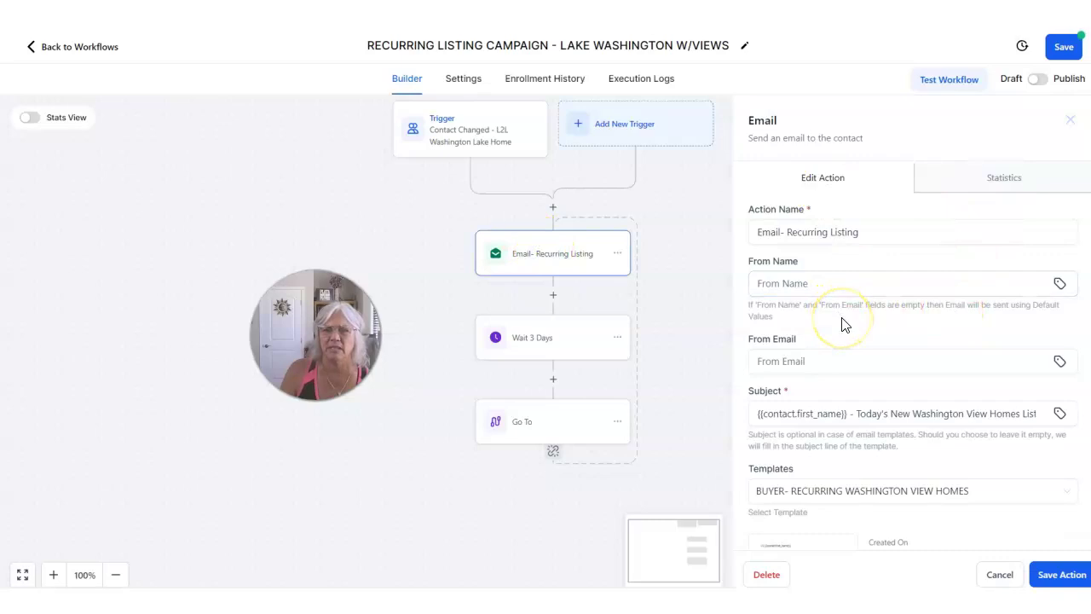
pyautogui.click(976, 423)
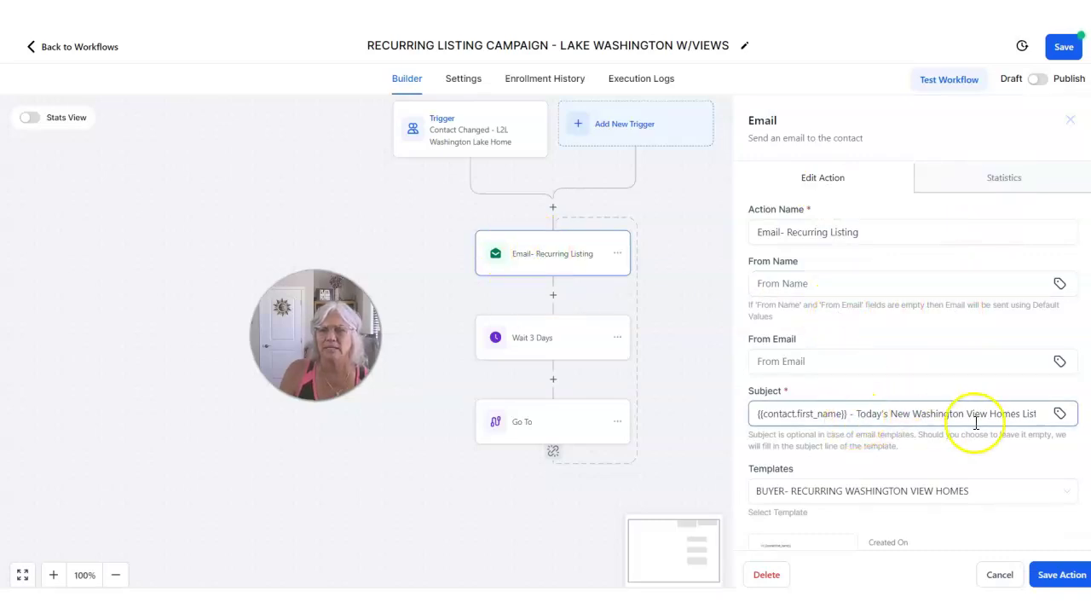
pyautogui.scroll(-1, 949, 506)
pyautogui.scroll(-2, 951, 507)
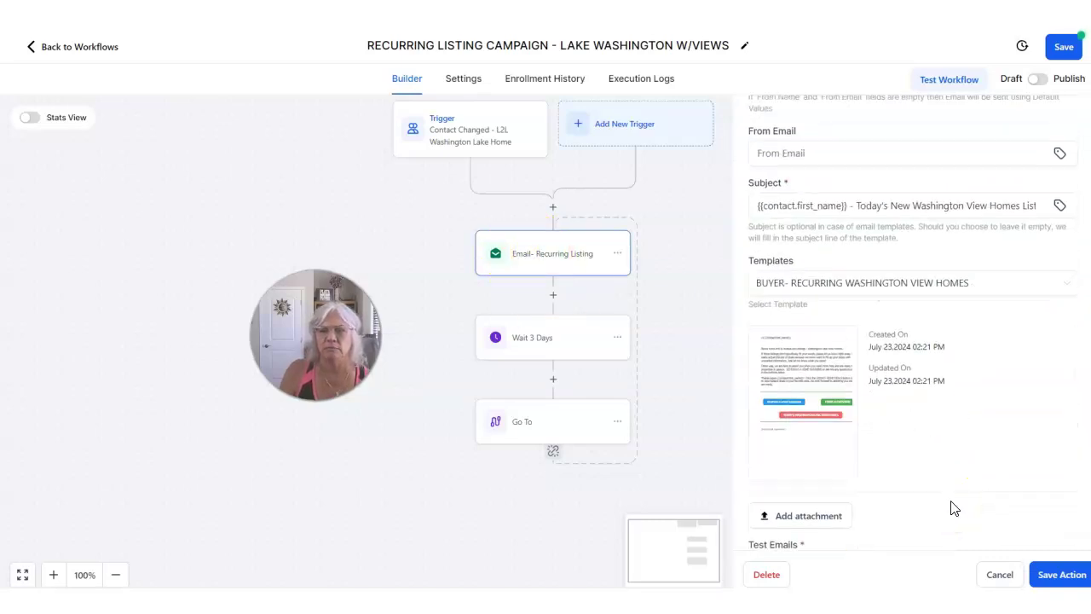
pyautogui.scroll(-1, 950, 508)
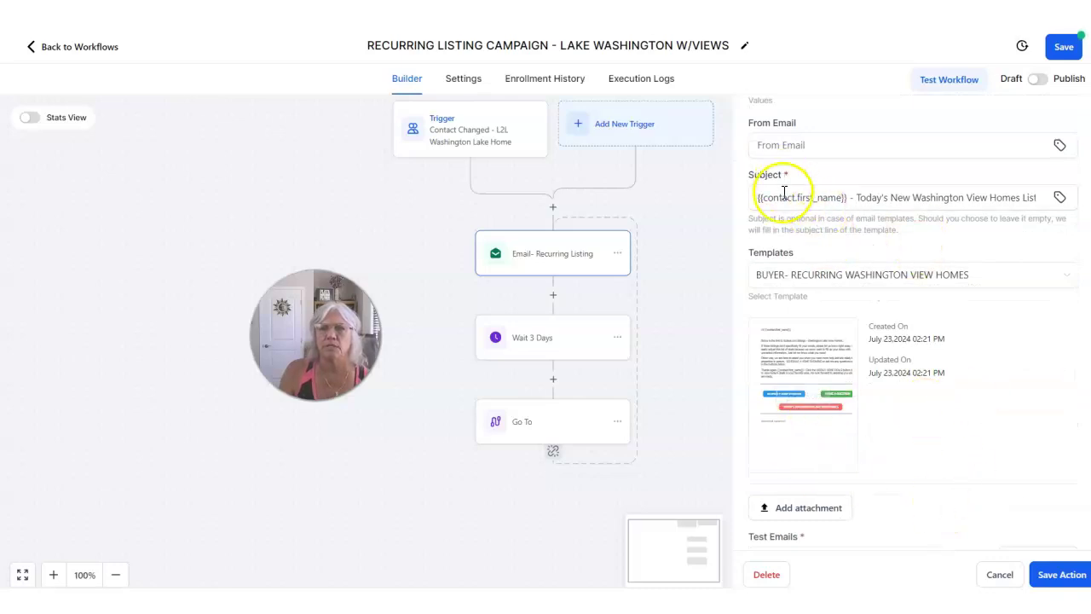
pyautogui.scroll(2, 784, 192)
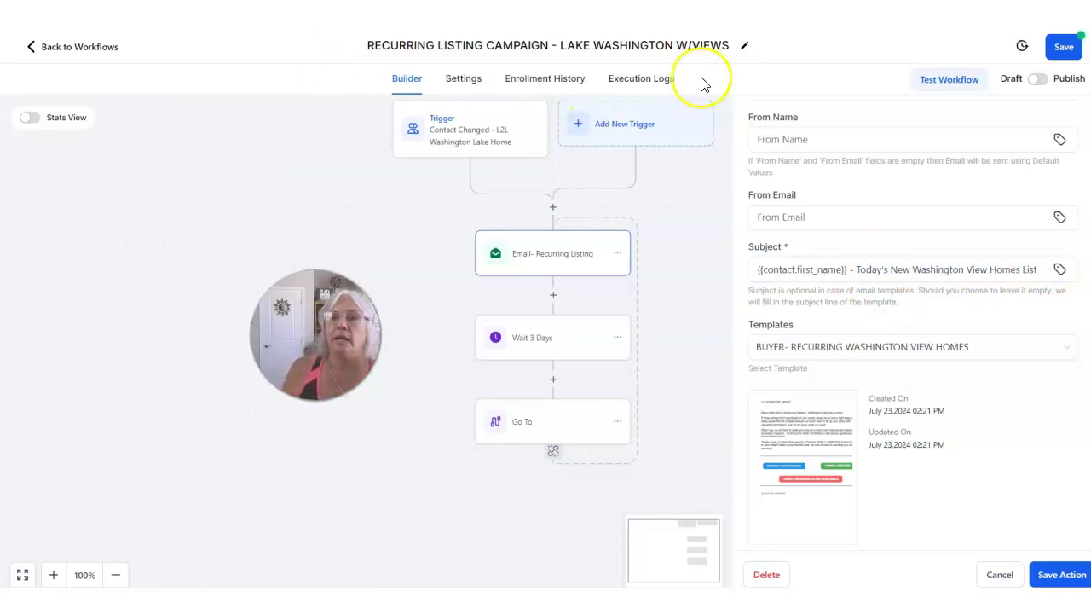
# Save the Lake Washington recurring listing workflow and return to the workflow list
pyautogui.click(1061, 50)
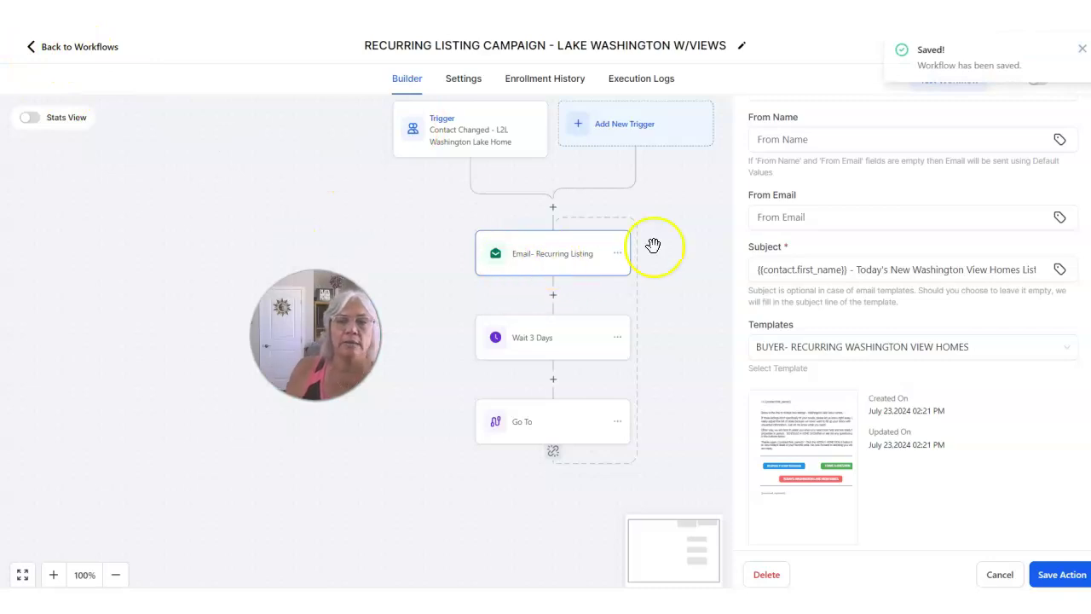
pyautogui.click(663, 210)
pyautogui.click(32, 47)
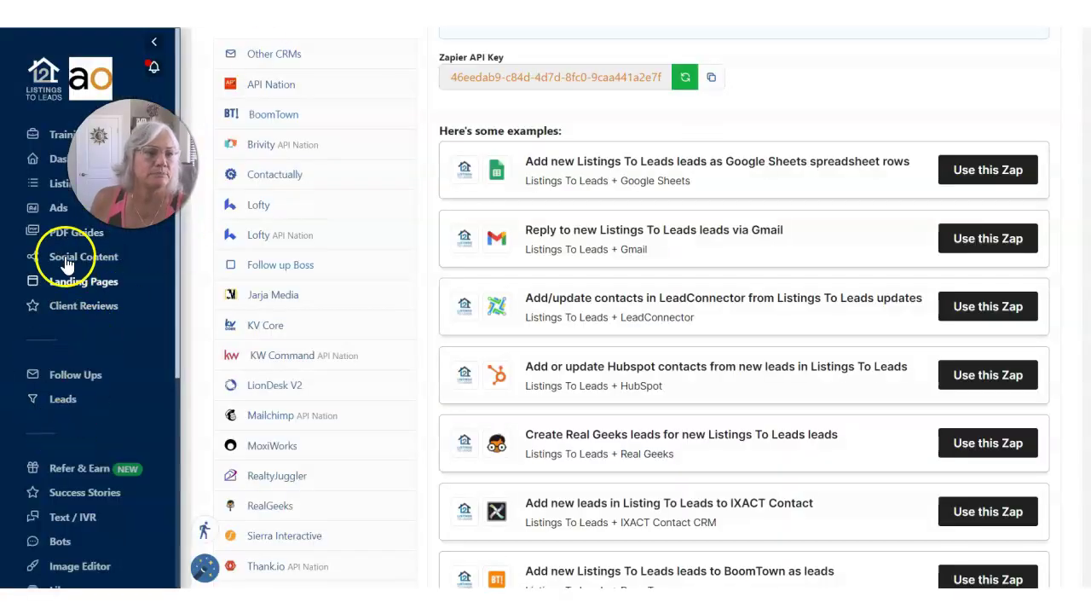
# Open the landing pages in Listings To Leads and look through the available buyer and seller pages
pyautogui.click(103, 284)
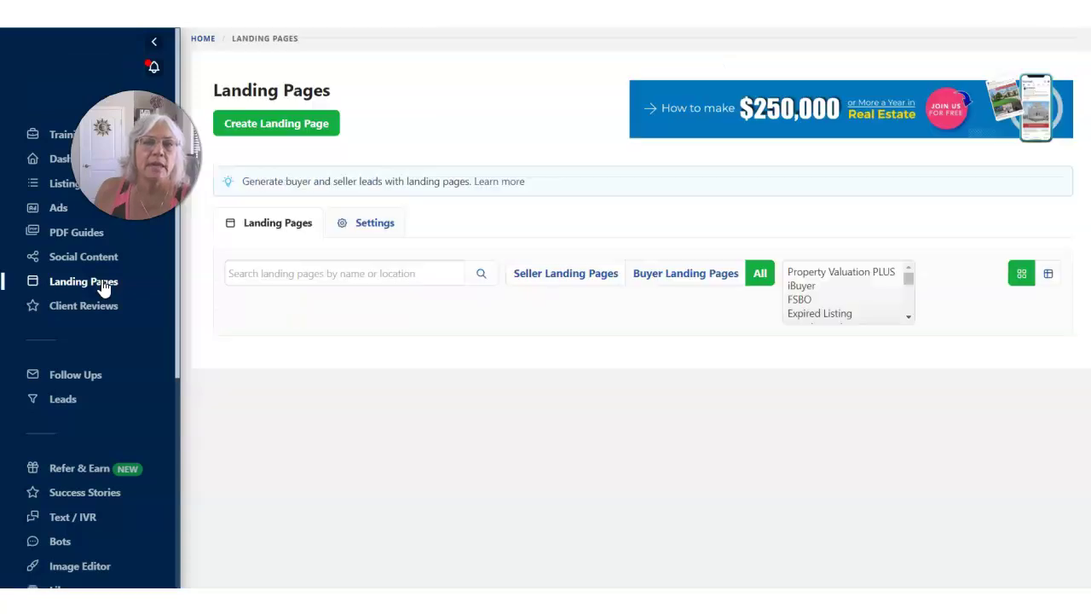
pyautogui.click(115, 289)
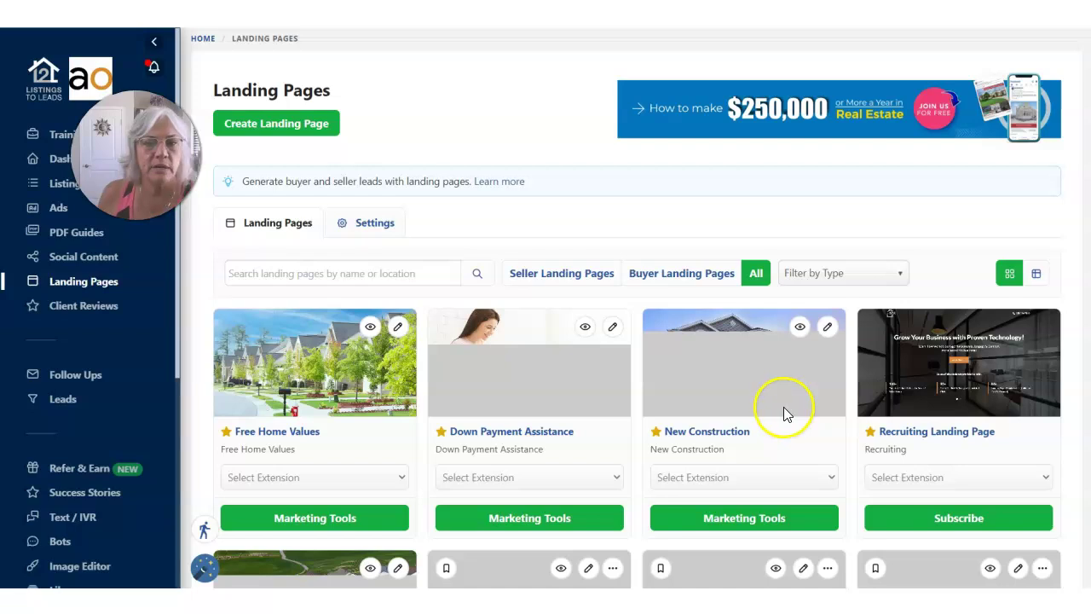
pyautogui.scroll(-1, 655, 426)
pyautogui.scroll(-5, 655, 426)
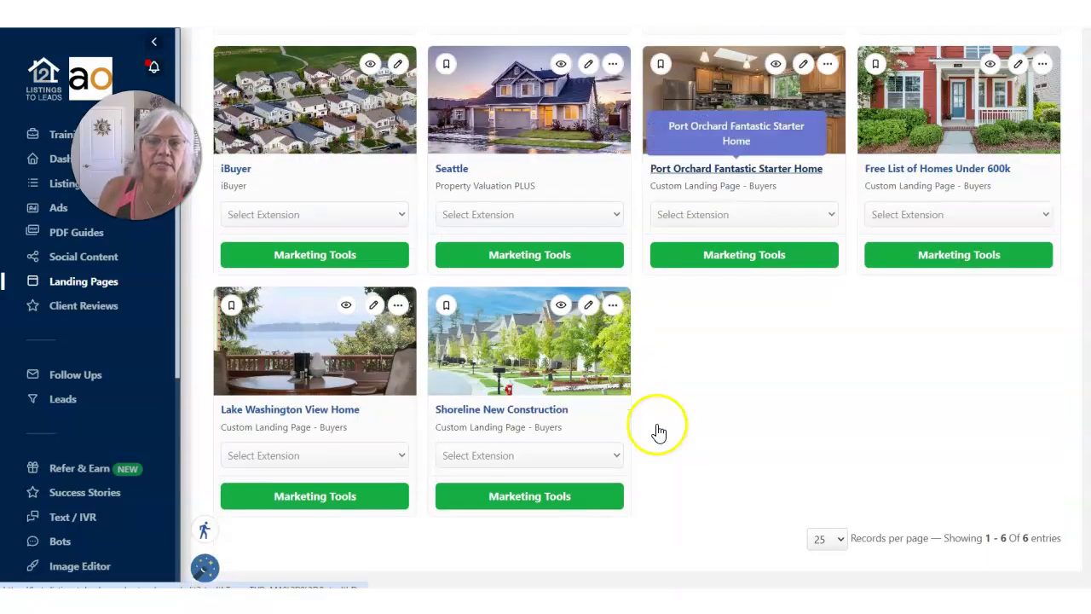
pyautogui.scroll(2, 438, 329)
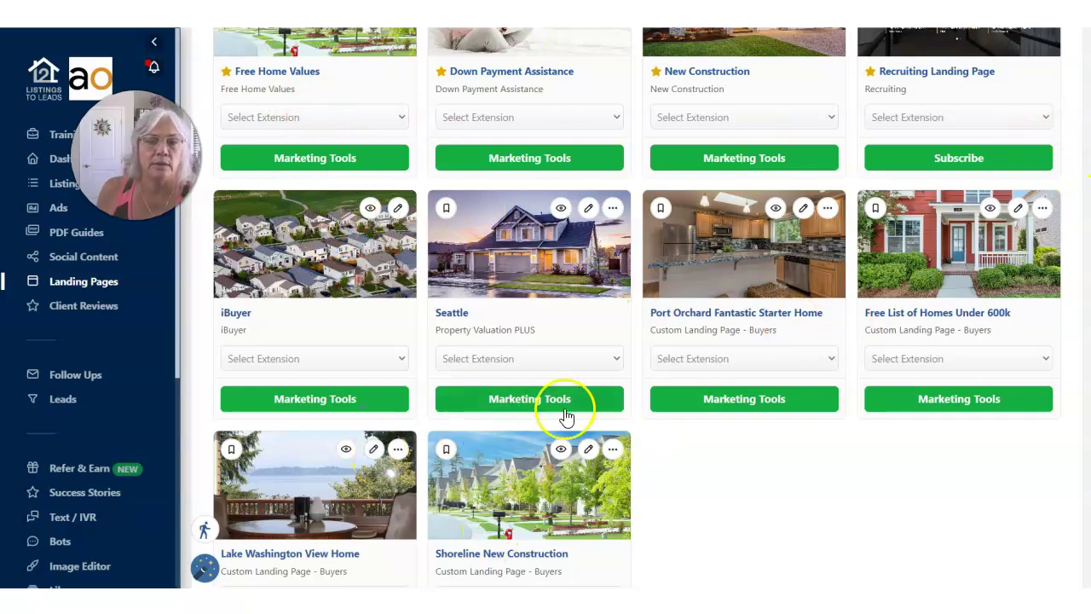
pyautogui.scroll(3, 565, 414)
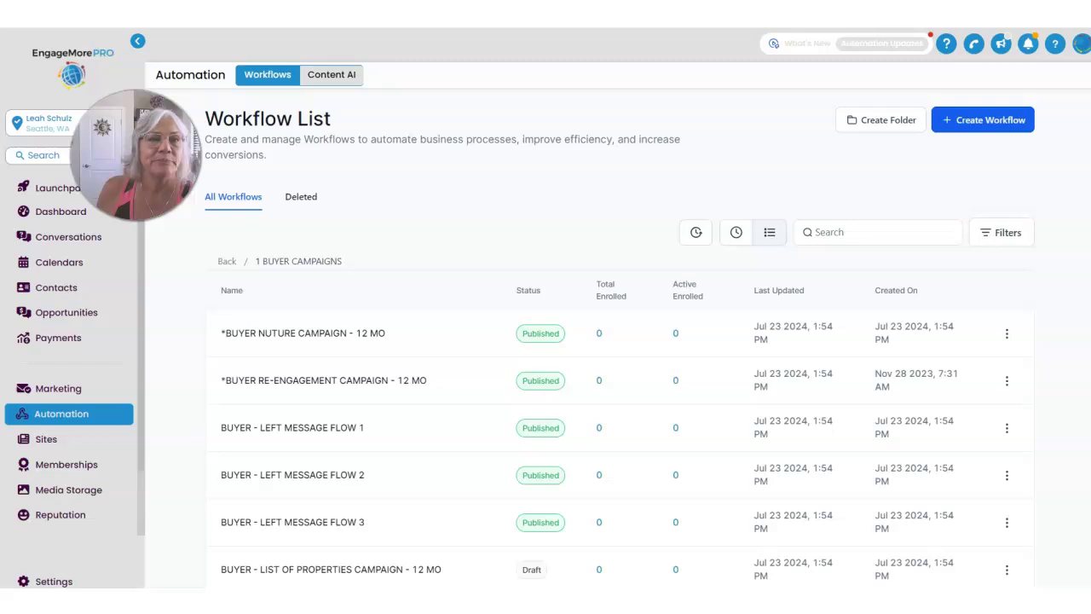